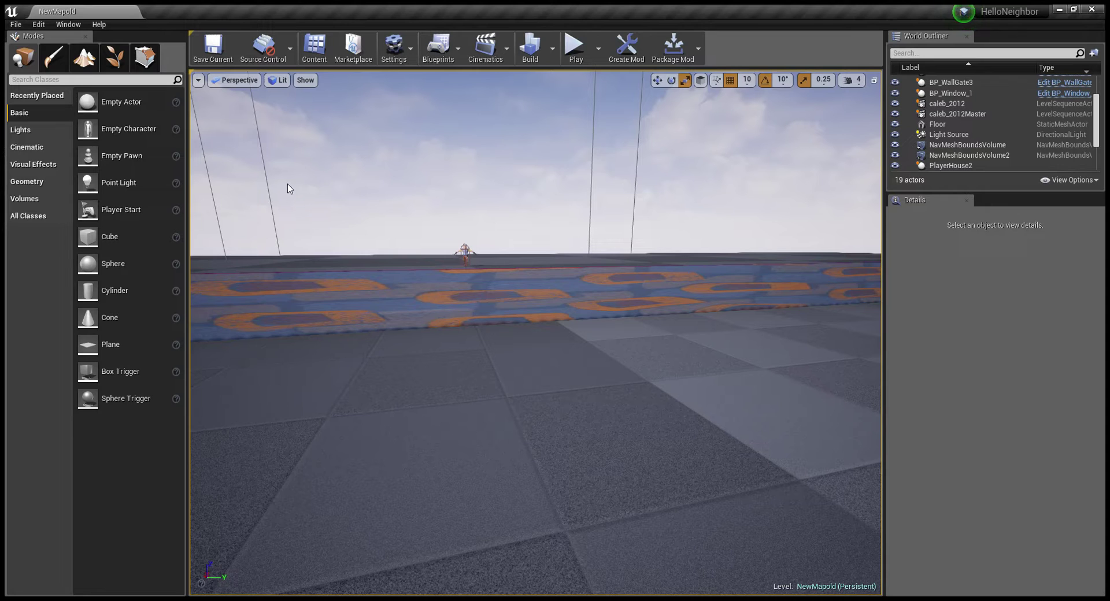
Step: Orbit to the patterned wall with the window and select BP_WallGate3
{"action": "right_click_drag", "start_coordinate": [562, 174], "coordinate": [559, 205]}
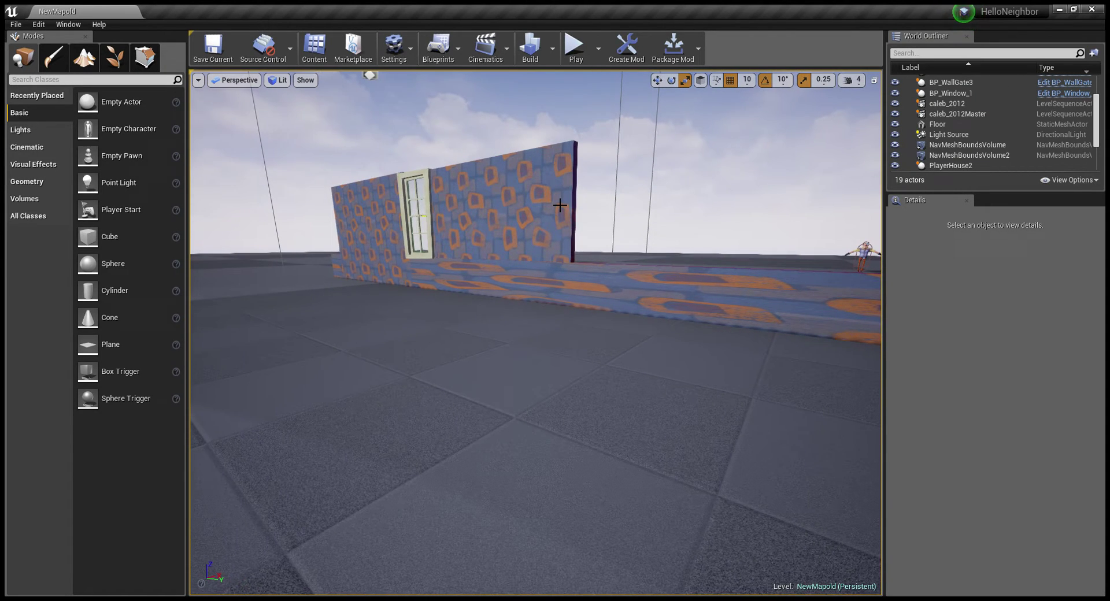
{"action": "mouse_move", "coordinate": [423, 215]}
{"action": "left_mouse_down"}
{"action": "mouse_move", "coordinate": [648, 286]}
{"action": "mouse_move", "coordinate": [682, 254]}
{"action": "mouse_move", "coordinate": [781, 360]}
{"action": "mouse_move", "coordinate": [798, 350]}
{"action": "mouse_move", "coordinate": [801, 195]}
{"action": "left_mouse_up"}
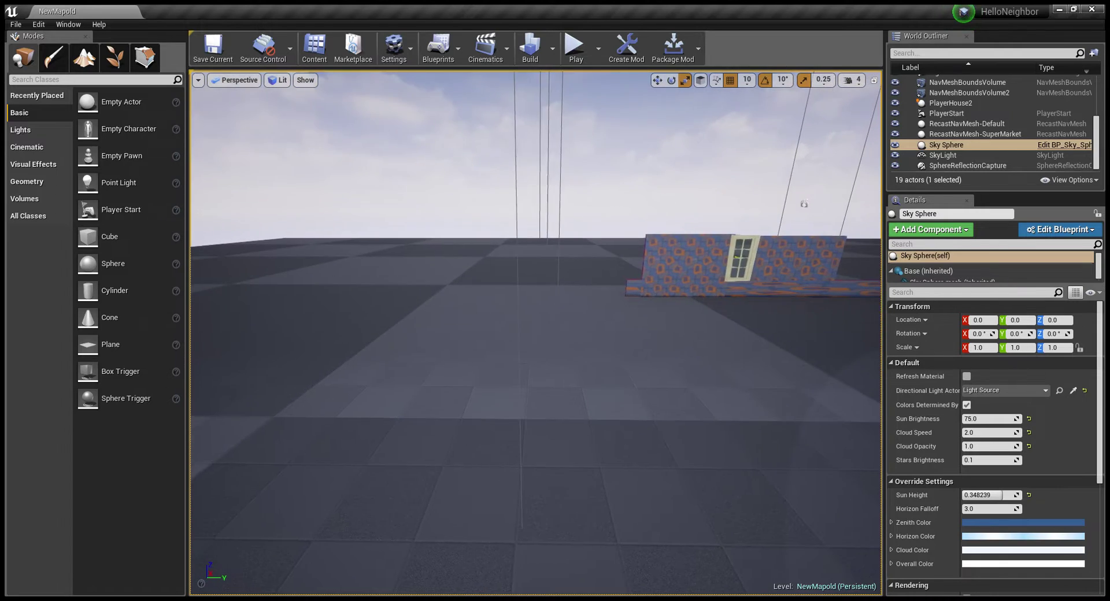
{"action": "mouse_move", "coordinate": [807, 195]}
{"action": "left_mouse_down"}
{"action": "mouse_move", "coordinate": [643, 294]}
{"action": "mouse_move", "coordinate": [555, 178]}
{"action": "left_mouse_up"}
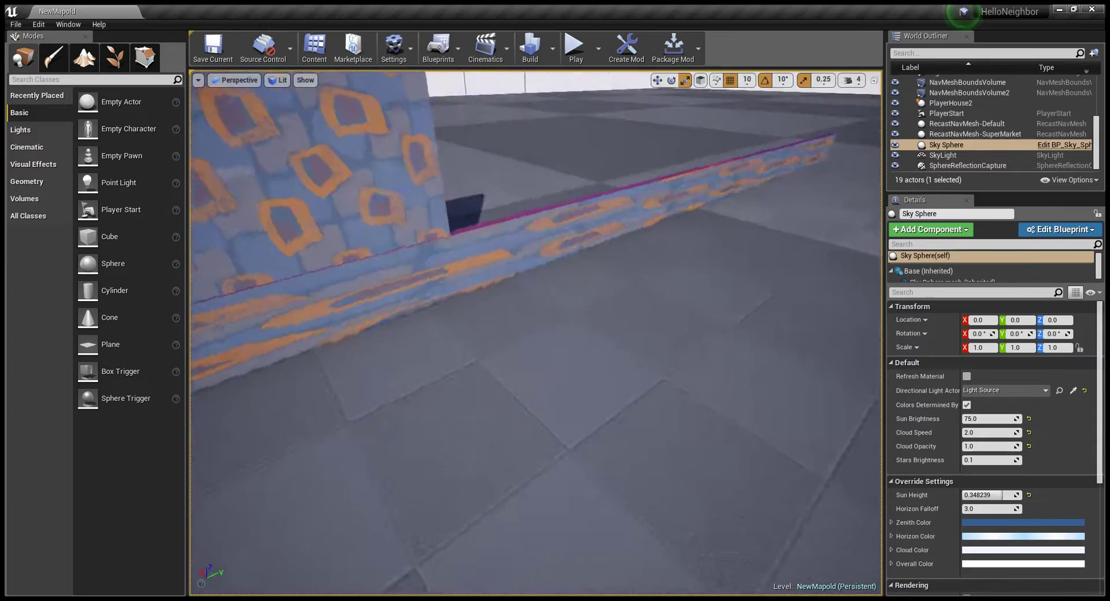
{"action": "mouse_move", "coordinate": [554, 178]}
{"action": "right_mouse_down"}
{"action": "mouse_move", "coordinate": [474, 413]}
{"action": "mouse_move", "coordinate": [591, 240]}
{"action": "mouse_move", "coordinate": [515, 274]}
{"action": "right_mouse_up"}
{"action": "left_click", "coordinate": [591, 248]}
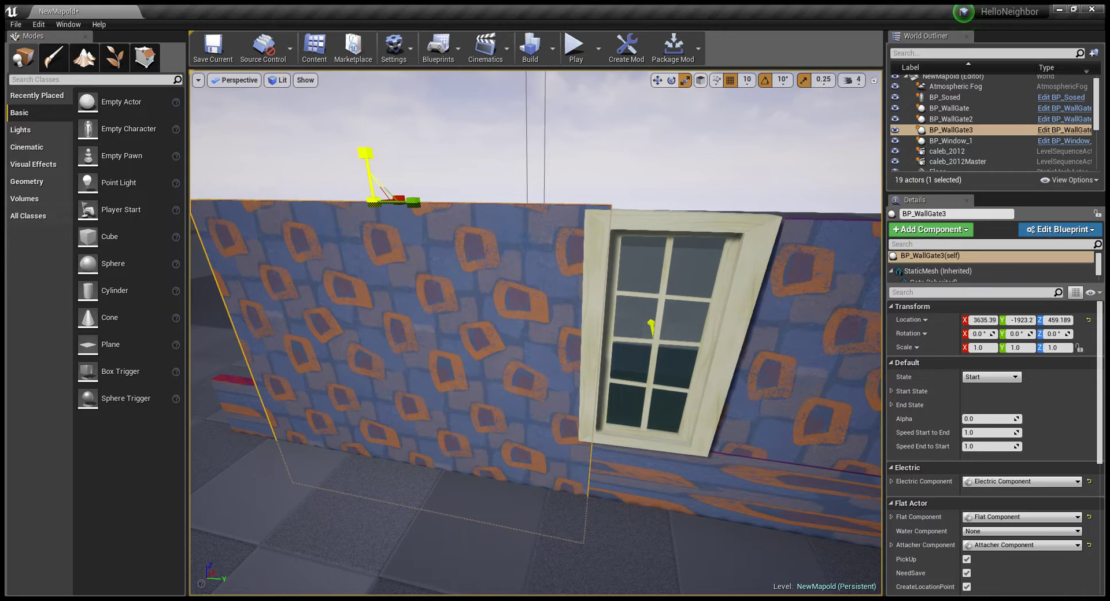
{"action": "left_click_drag", "start_coordinate": [365, 154], "coordinate": [396, 169]}
{"action": "mouse_move", "coordinate": [397, 168]}
{"action": "right_mouse_down"}
{"action": "mouse_move", "coordinate": [405, 191]}
{"action": "mouse_move", "coordinate": [416, 188]}
{"action": "right_mouse_up"}
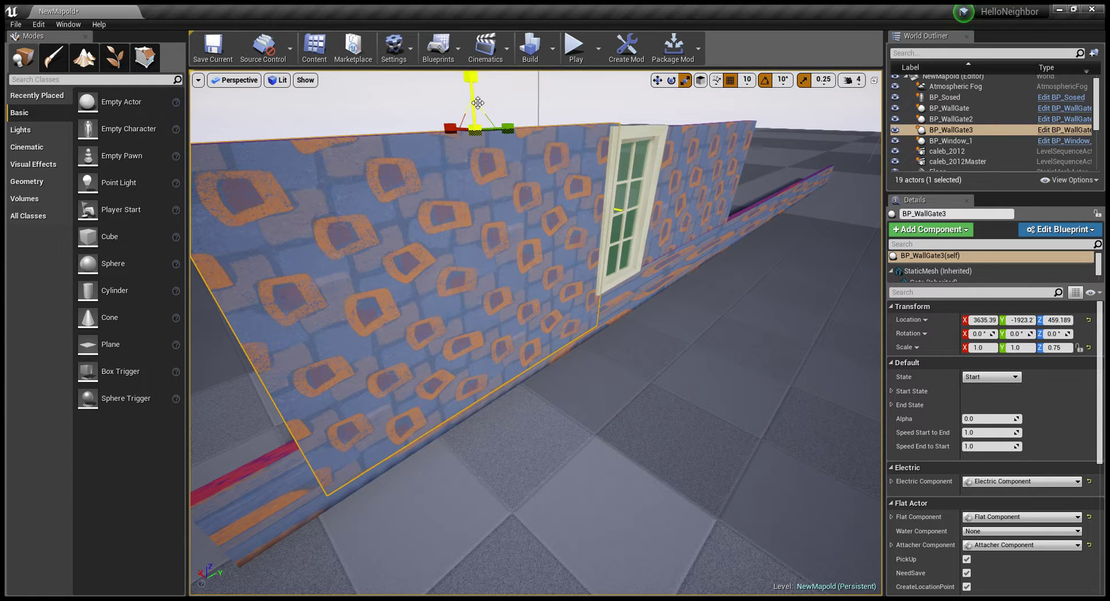
{"action": "key", "text": "ctrl+z"}
{"action": "key", "text": "ctrl+y"}
{"action": "key", "text": "ctrl+z"}
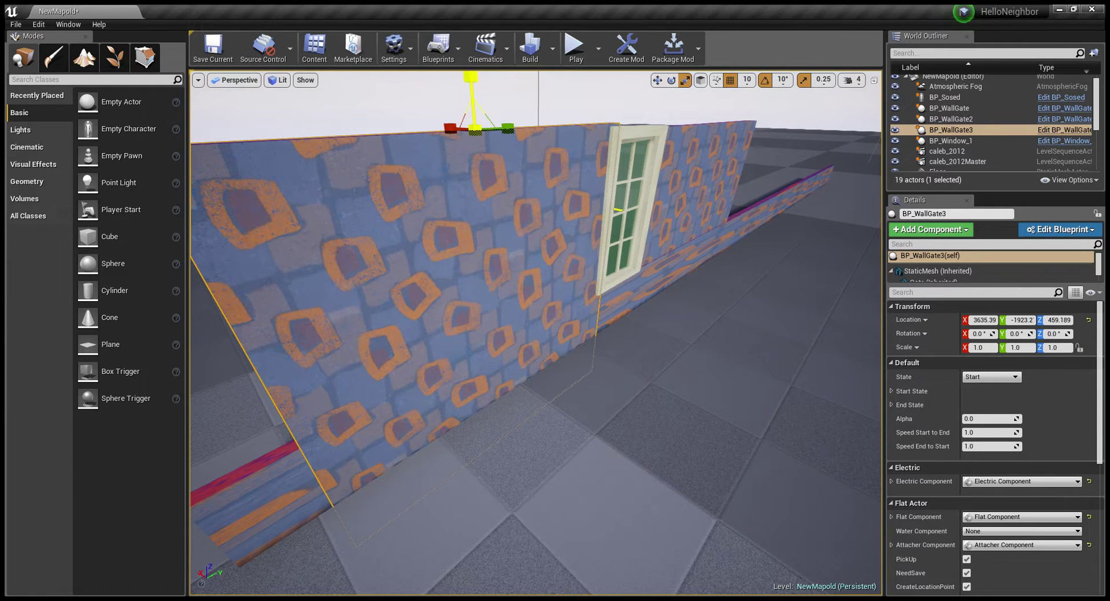
{"action": "left_click", "coordinate": [809, 104]}
{"action": "right_click_drag", "start_coordinate": [809, 104], "coordinate": [751, 174]}
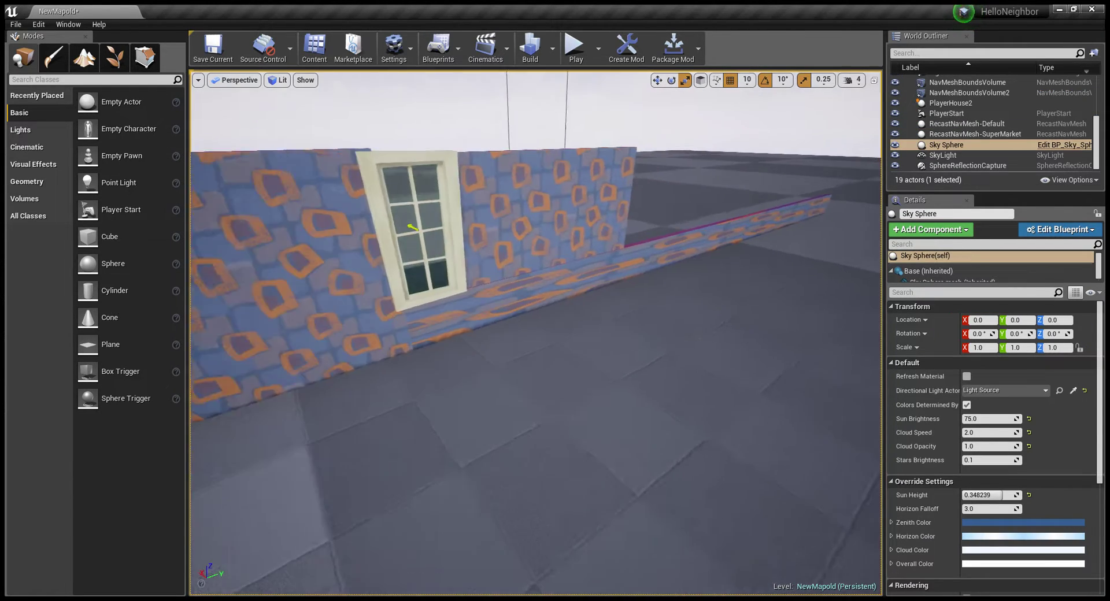
{"action": "right_click_drag", "start_coordinate": [426, 118], "coordinate": [441, 207]}
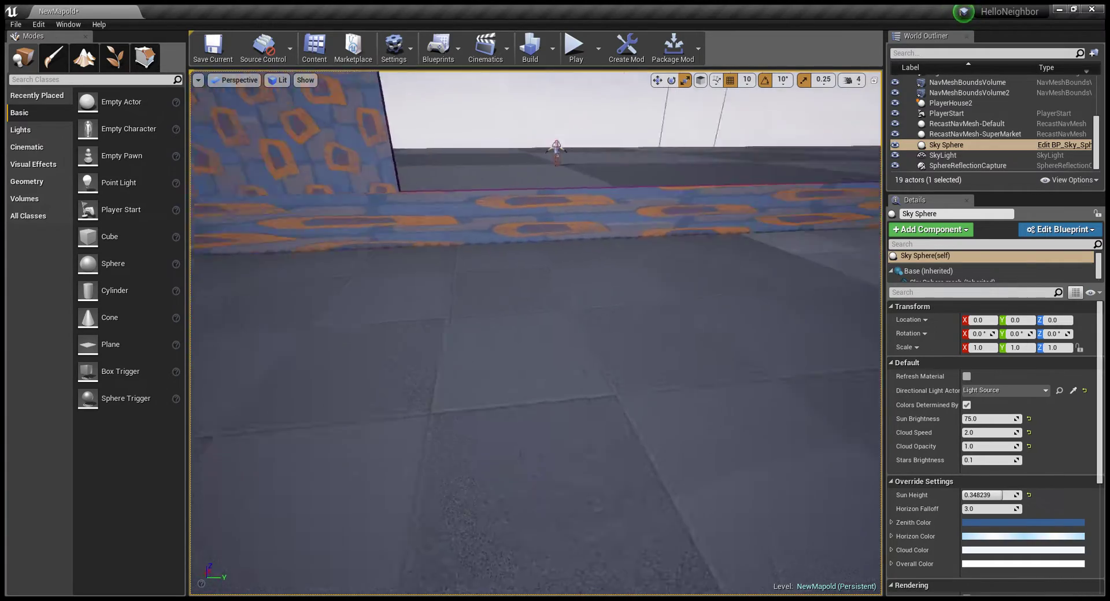
{"action": "left_click", "coordinate": [441, 207]}
Step: Shrink BP_WallGate to Scale Y 2.0 and move it beneath the windowed wall
{"action": "right_click_drag", "start_coordinate": [649, 218], "coordinate": [635, 219]}
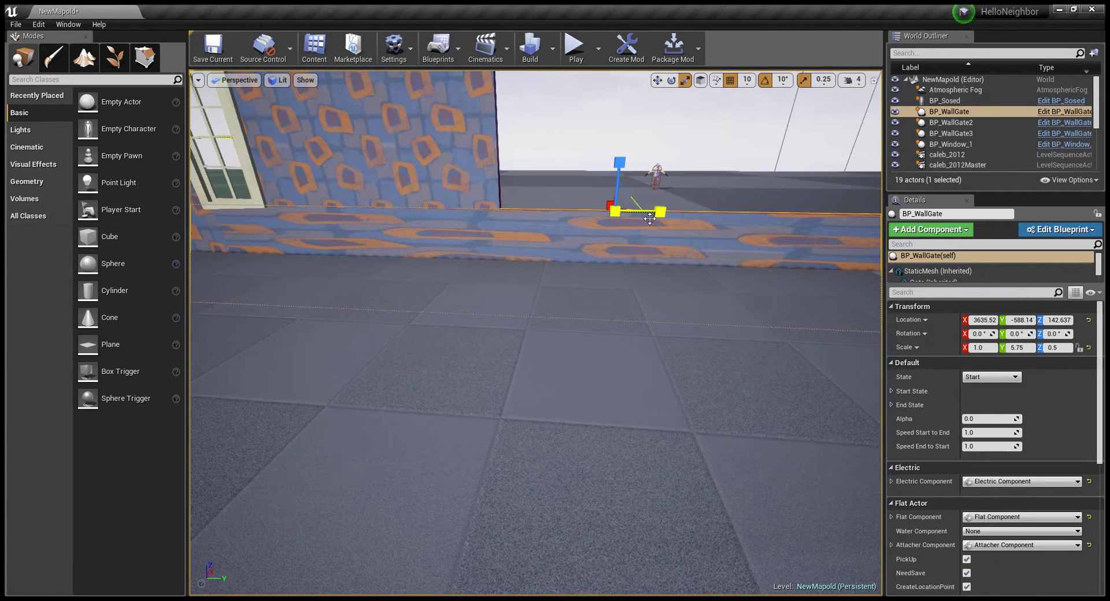
{"action": "left_click_drag", "start_coordinate": [635, 212], "coordinate": [606, 212]}
{"action": "right_click_drag", "start_coordinate": [607, 212], "coordinate": [696, 248]}
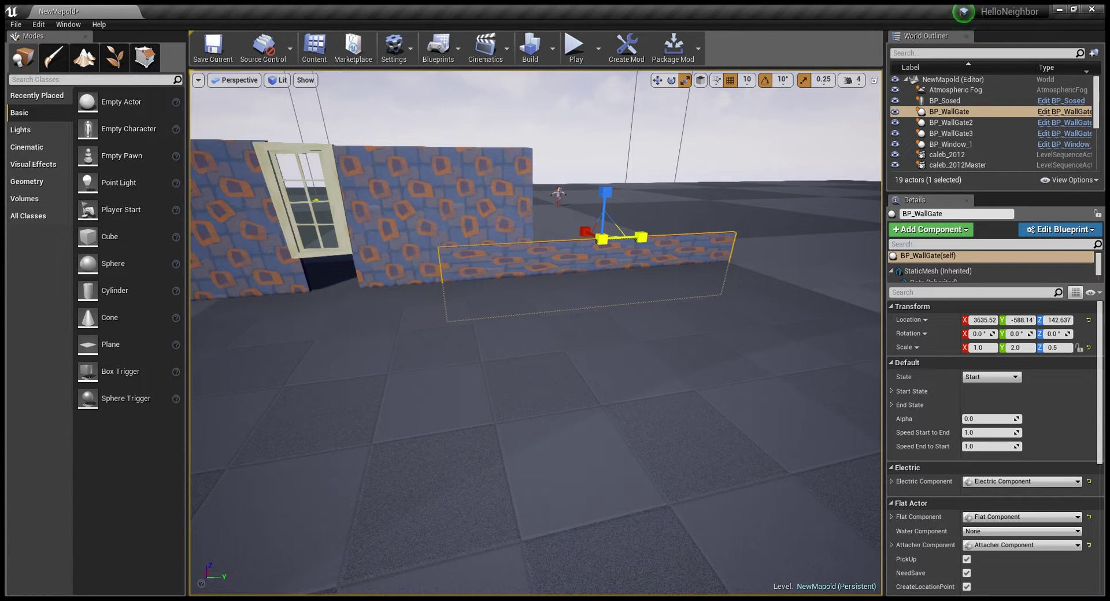
{"action": "mouse_move", "coordinate": [639, 246]}
{"action": "right_mouse_down"}
{"action": "mouse_move", "coordinate": [672, 255]}
{"action": "mouse_move", "coordinate": [682, 237]}
{"action": "mouse_move", "coordinate": [738, 212]}
{"action": "right_mouse_up"}
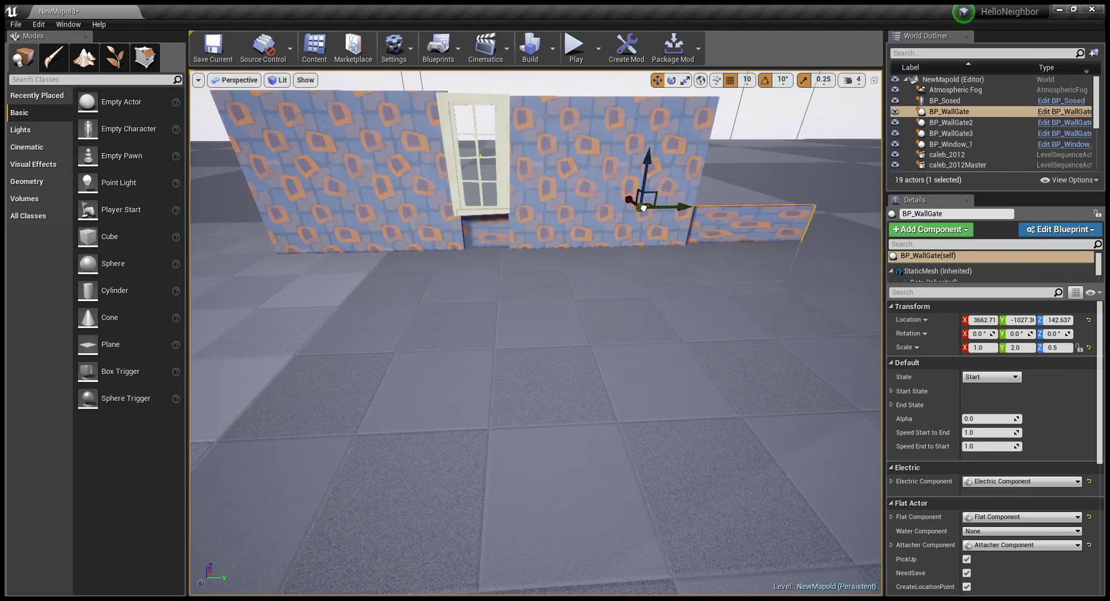
{"action": "mouse_move", "coordinate": [524, 195]}
{"action": "right_mouse_down"}
{"action": "mouse_move", "coordinate": [485, 231]}
{"action": "mouse_move", "coordinate": [612, 239]}
{"action": "right_mouse_up"}
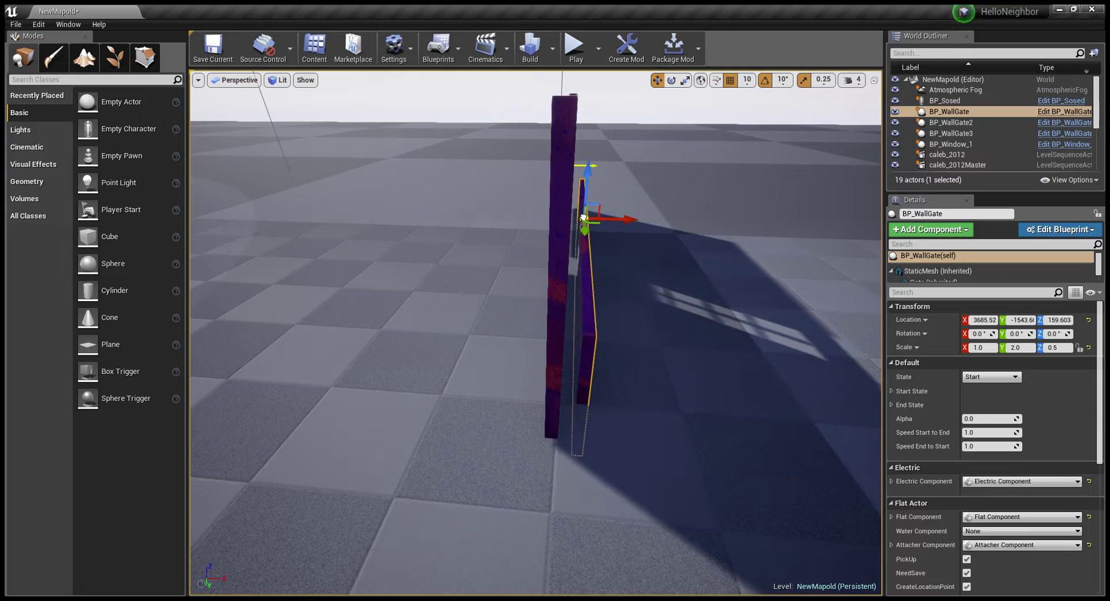
Step: Nudge BP_WallGate flush beneath the window to 3638.57, -1531.7, 159.603, then frame it
{"action": "right_click_drag", "start_coordinate": [565, 217], "coordinate": [616, 219]}
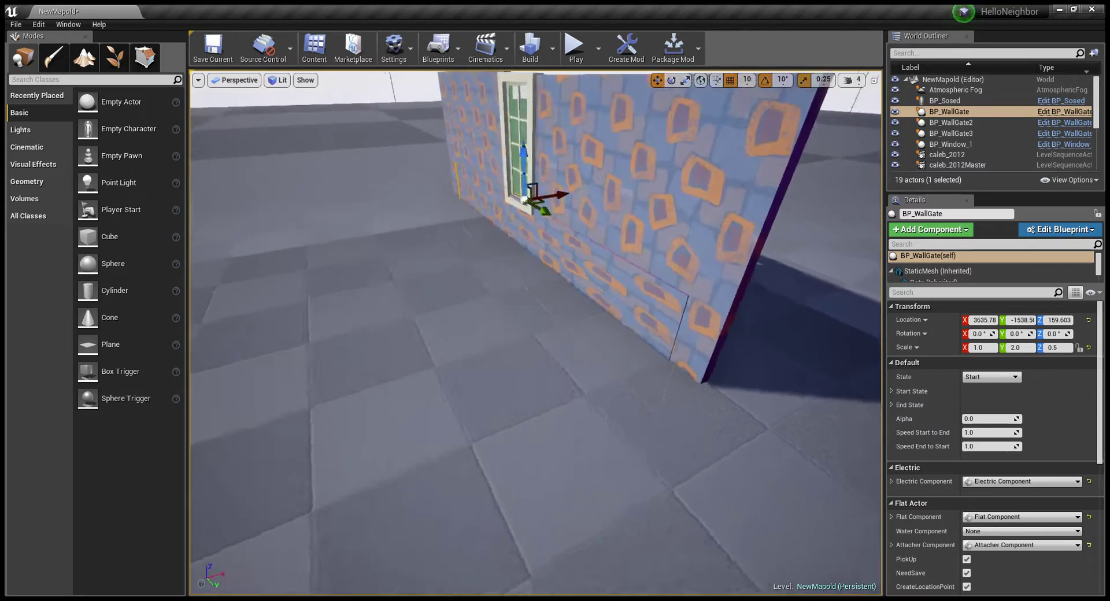
{"action": "scroll", "coordinate": [616, 219], "scroll_direction": "down", "scroll_amount": 3}
{"action": "left_click", "coordinate": [691, 183]}
{"action": "right_click_drag", "start_coordinate": [691, 184], "coordinate": [691, 186]}
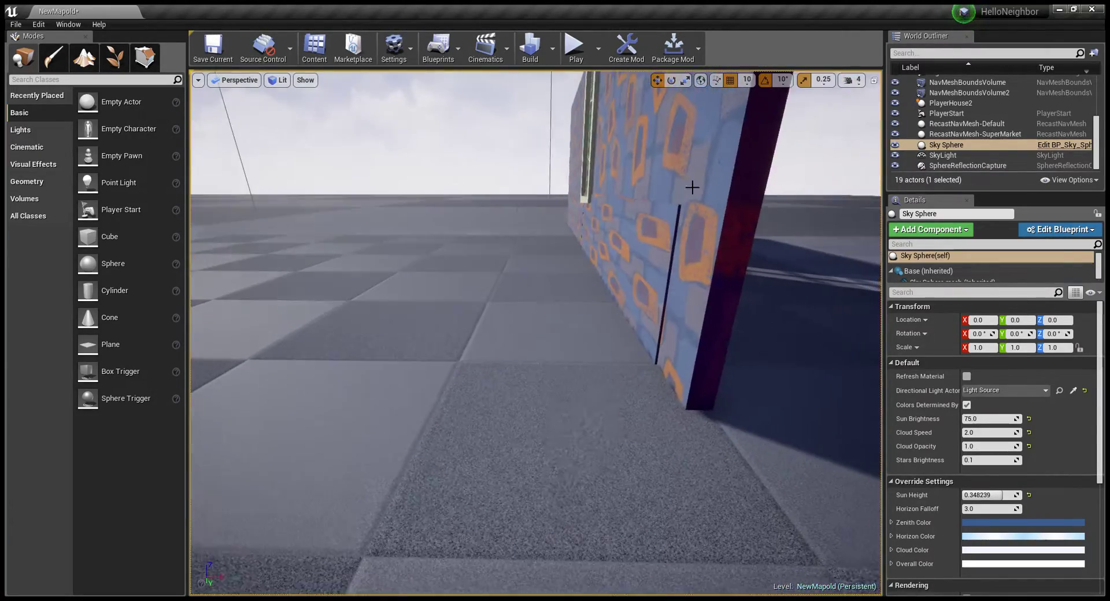
{"action": "left_click", "coordinate": [614, 200]}
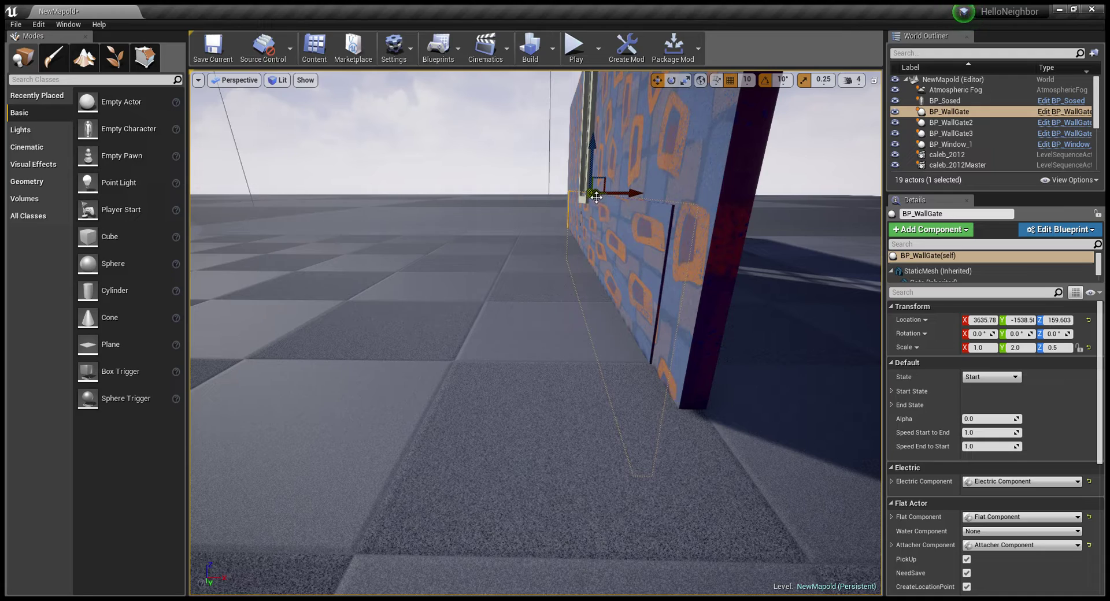
{"action": "right_click_drag", "start_coordinate": [592, 191], "coordinate": [593, 191]}
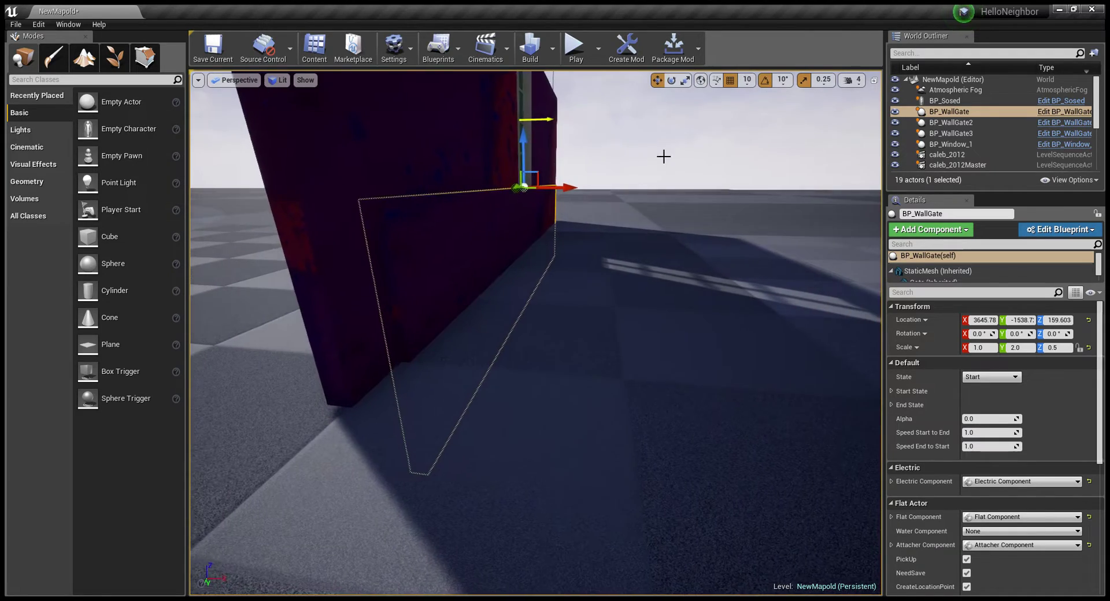
{"action": "left_click", "coordinate": [661, 158]}
{"action": "right_click_drag", "start_coordinate": [661, 159], "coordinate": [661, 158]}
{"action": "right_click_drag", "start_coordinate": [744, 209], "coordinate": [740, 196]}
{"action": "left_click", "coordinate": [741, 229]}
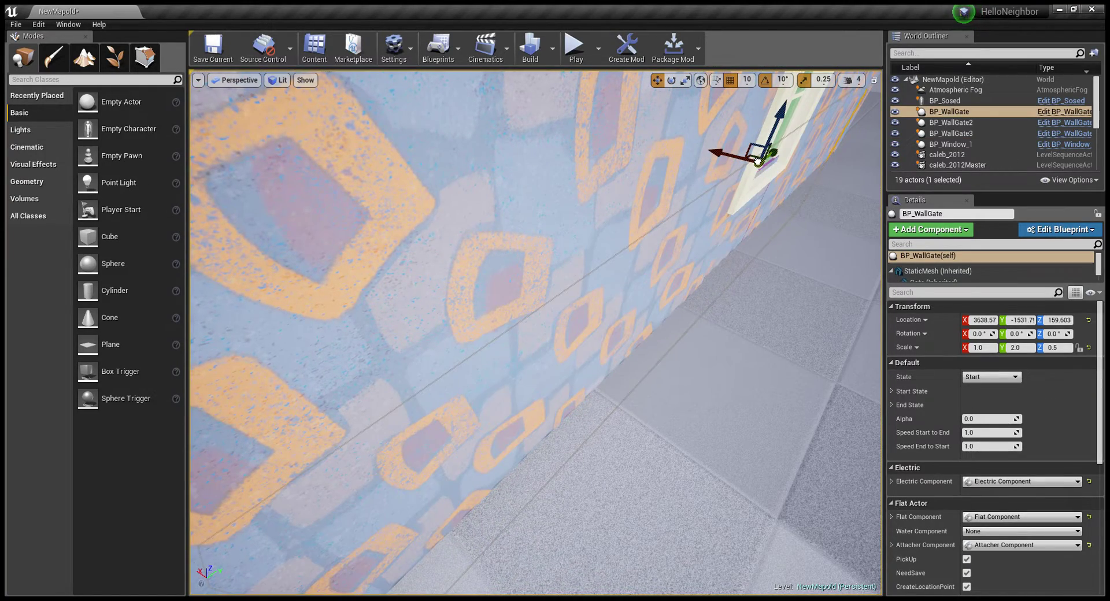
{"action": "key", "text": "f"}
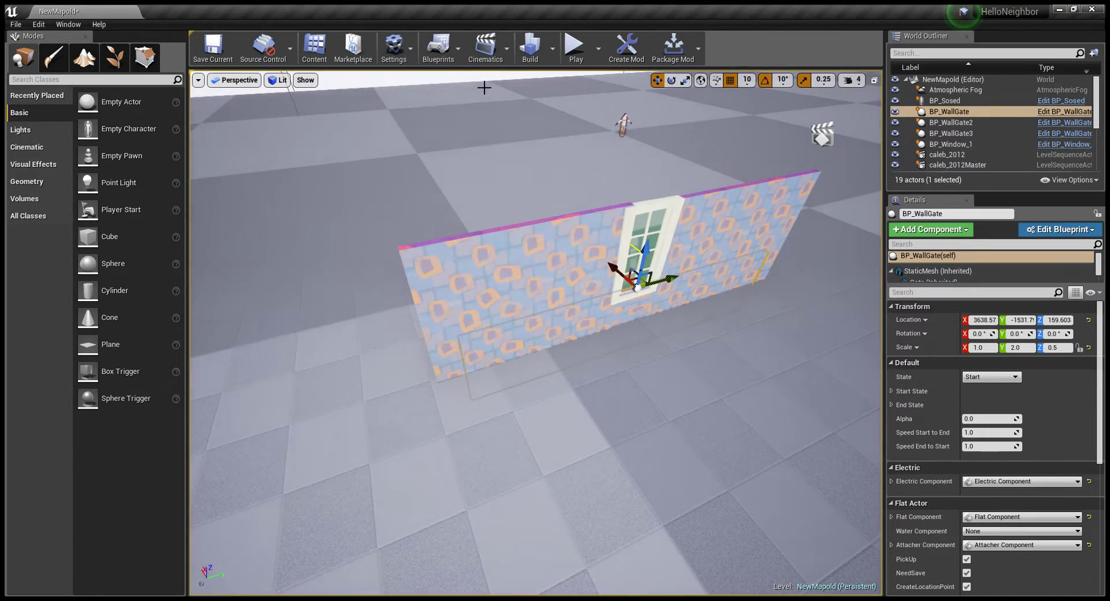
{"action": "left_click", "coordinate": [484, 92]}
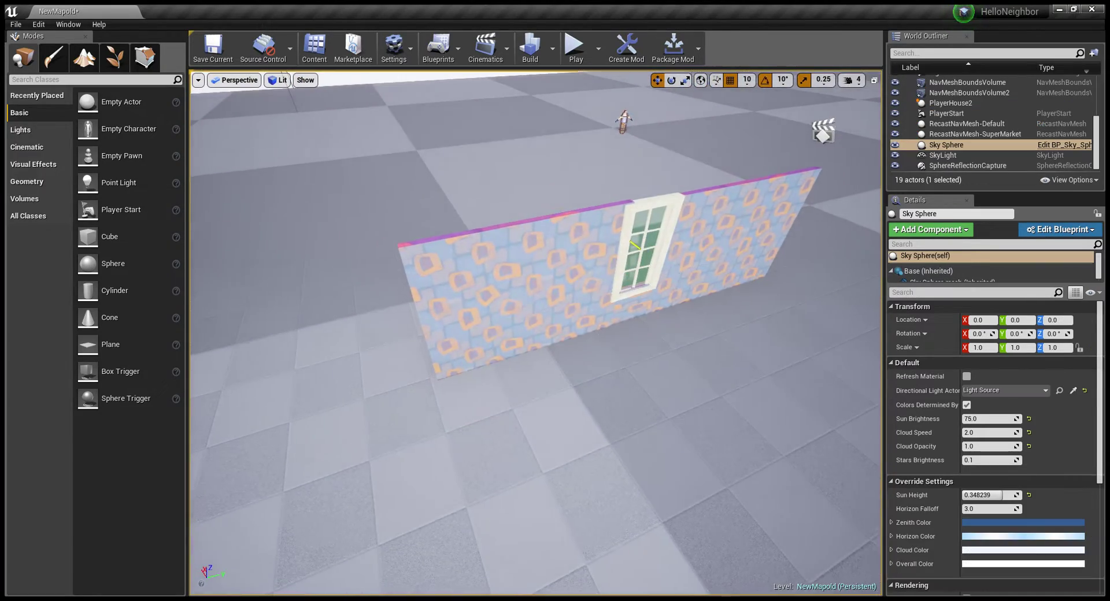
Step: Search for 'door' and place a Door_inward actor beside the patterned wall
{"action": "right_click_drag", "start_coordinate": [484, 91], "coordinate": [484, 91]}
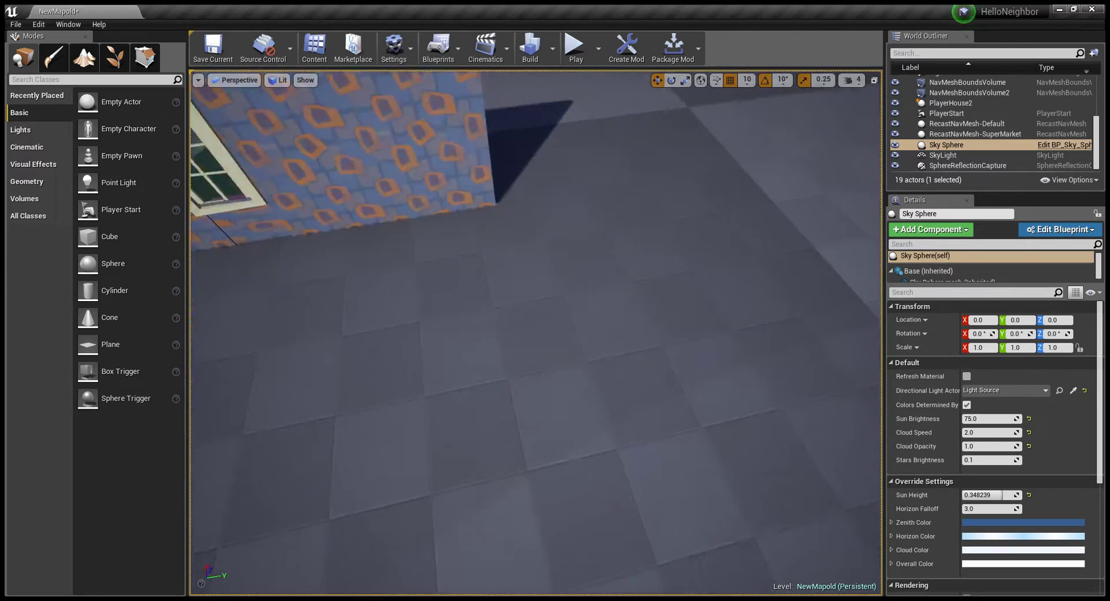
{"action": "right_click_drag", "start_coordinate": [255, 327], "coordinate": [255, 327]}
{"action": "left_click", "coordinate": [52, 79]}
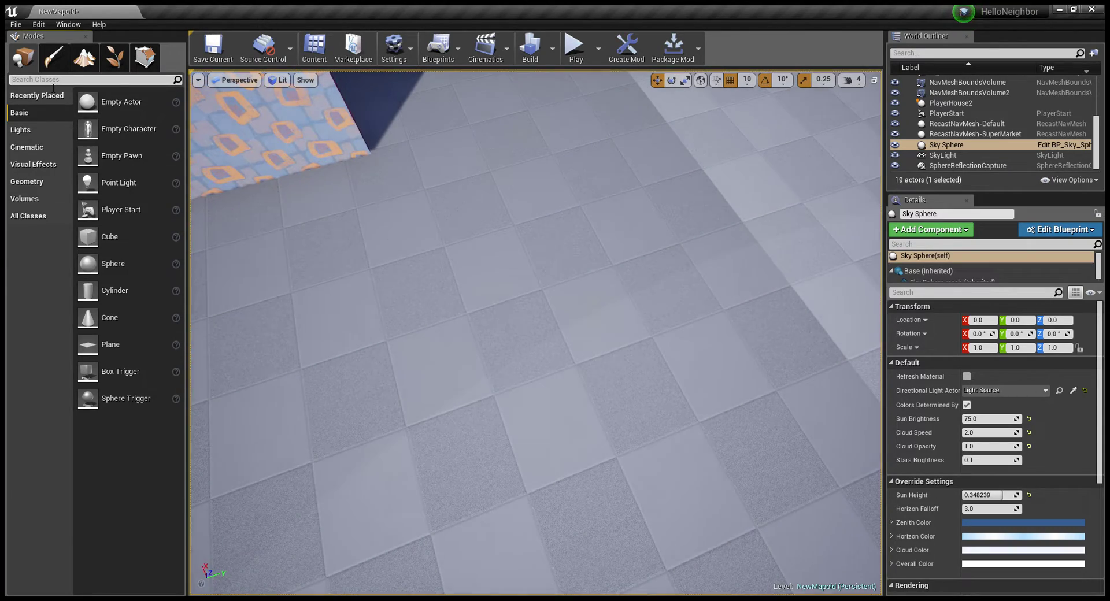
{"action": "type", "text": "door"}
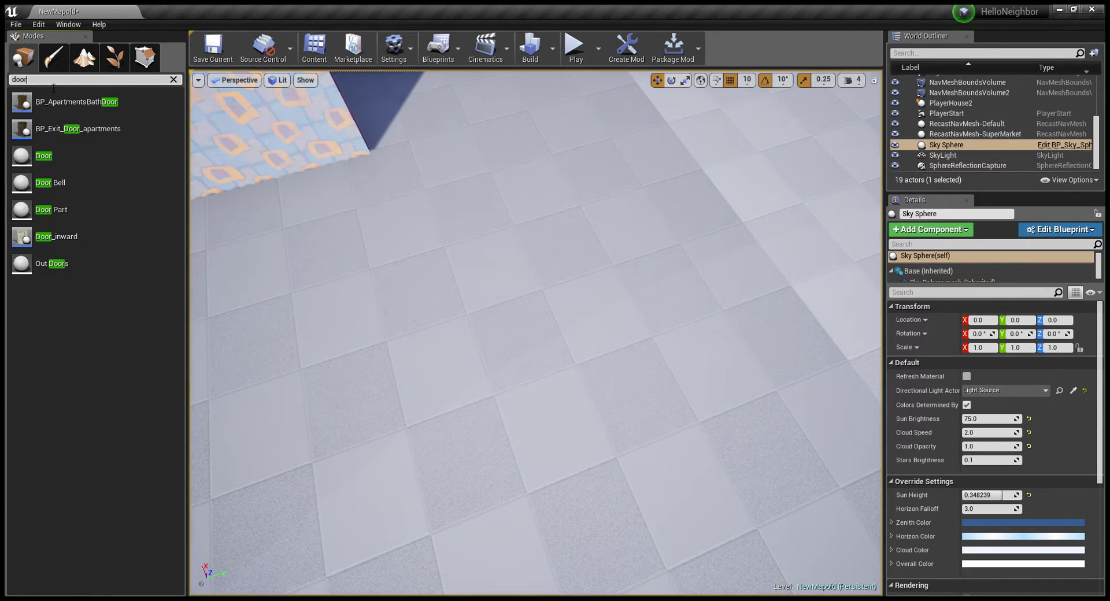
{"action": "right_click_drag", "start_coordinate": [243, 160], "coordinate": [241, 161]}
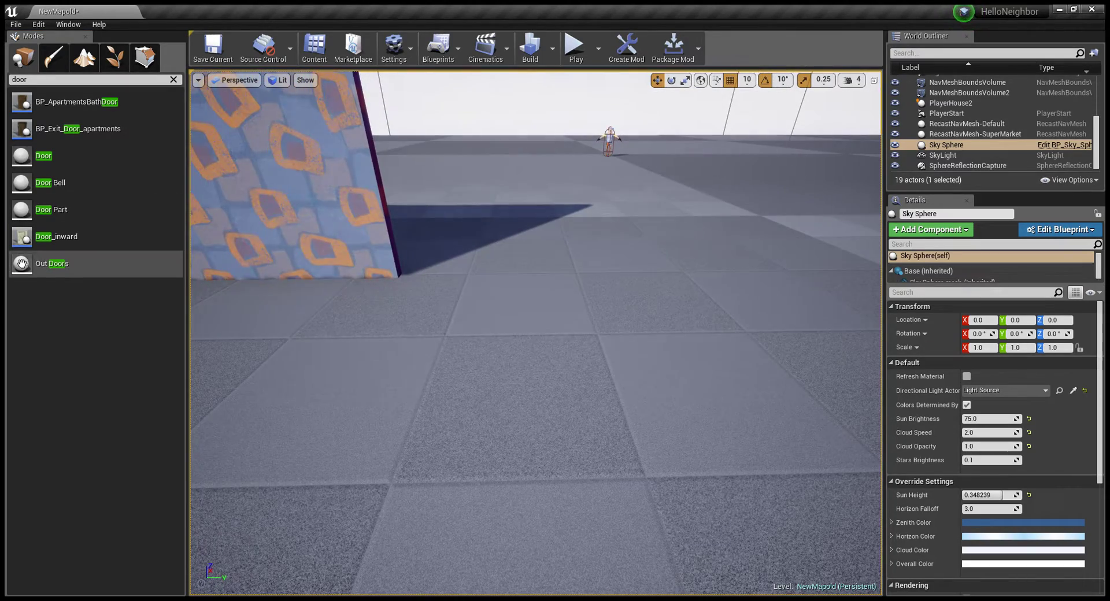
{"action": "left_click_drag", "start_coordinate": [56, 236], "coordinate": [485, 263]}
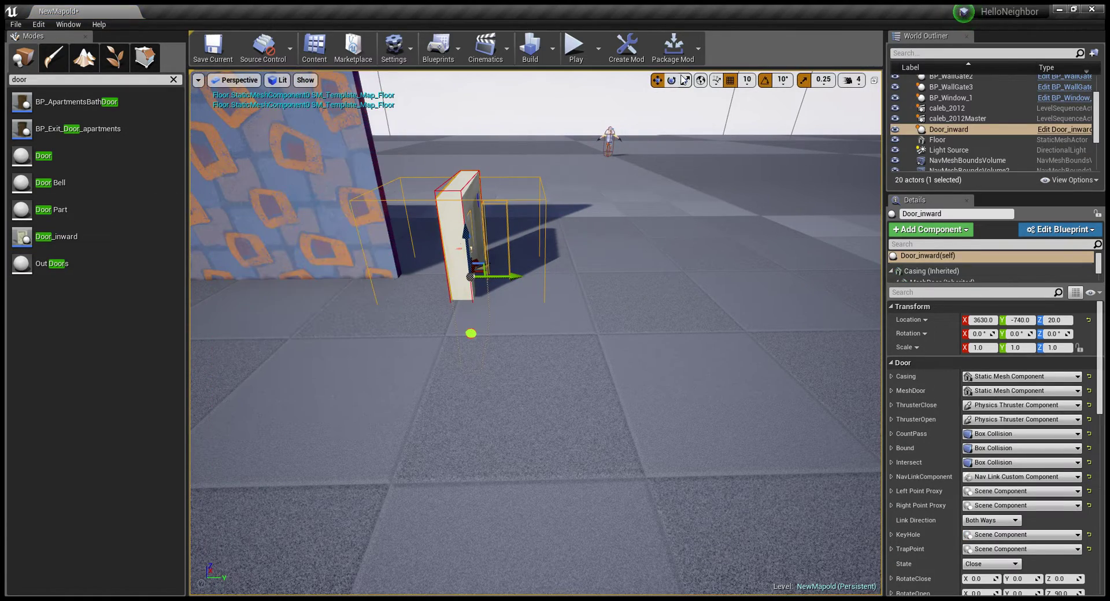
Step: Rotate the Door_inward door 90° about its vertical axis
{"action": "left_click_drag", "start_coordinate": [493, 308], "coordinate": [477, 255]}
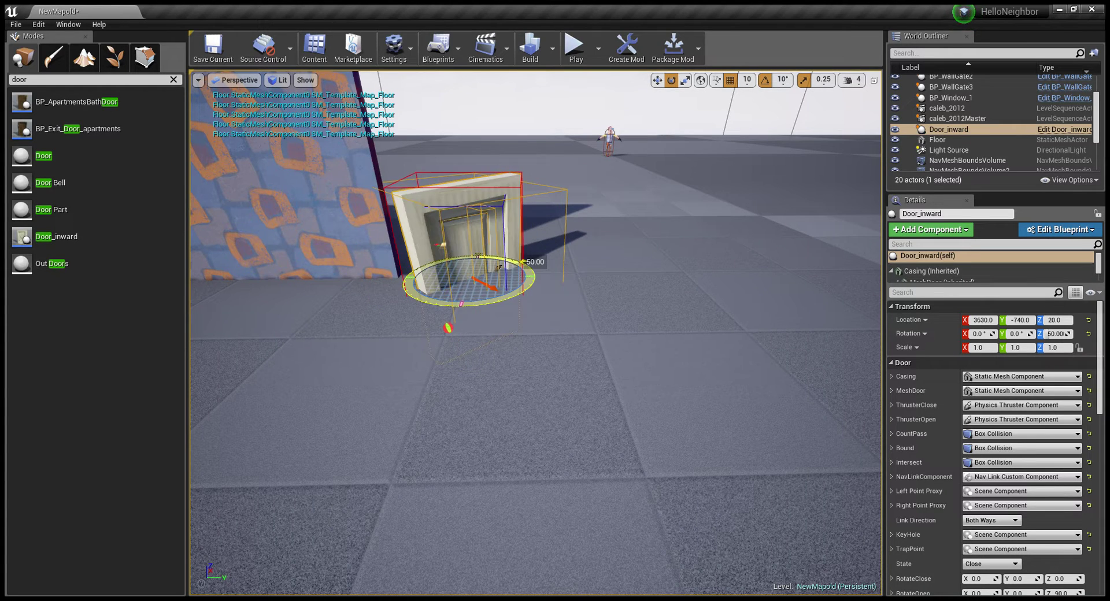
{"action": "mouse_move", "coordinate": [537, 278]}
{"action": "left_mouse_down"}
{"action": "mouse_move", "coordinate": [474, 307]}
{"action": "mouse_move", "coordinate": [504, 314]}
{"action": "mouse_move", "coordinate": [443, 321]}
{"action": "left_mouse_up"}
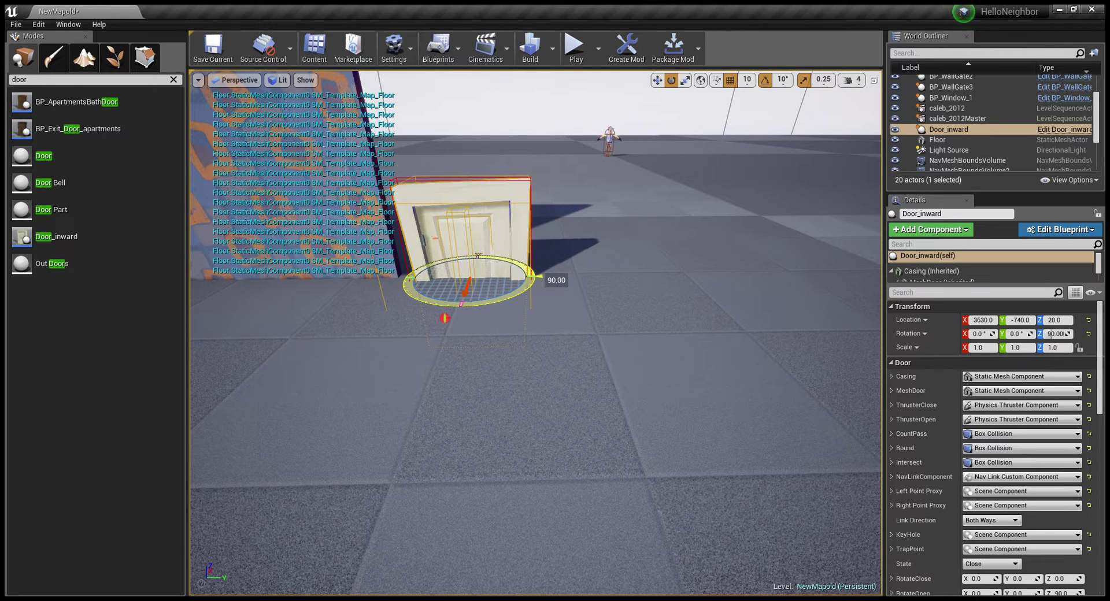
{"action": "left_click_drag", "start_coordinate": [477, 255], "coordinate": [471, 239]}
{"action": "left_click_drag", "start_coordinate": [520, 289], "coordinate": [477, 255]}
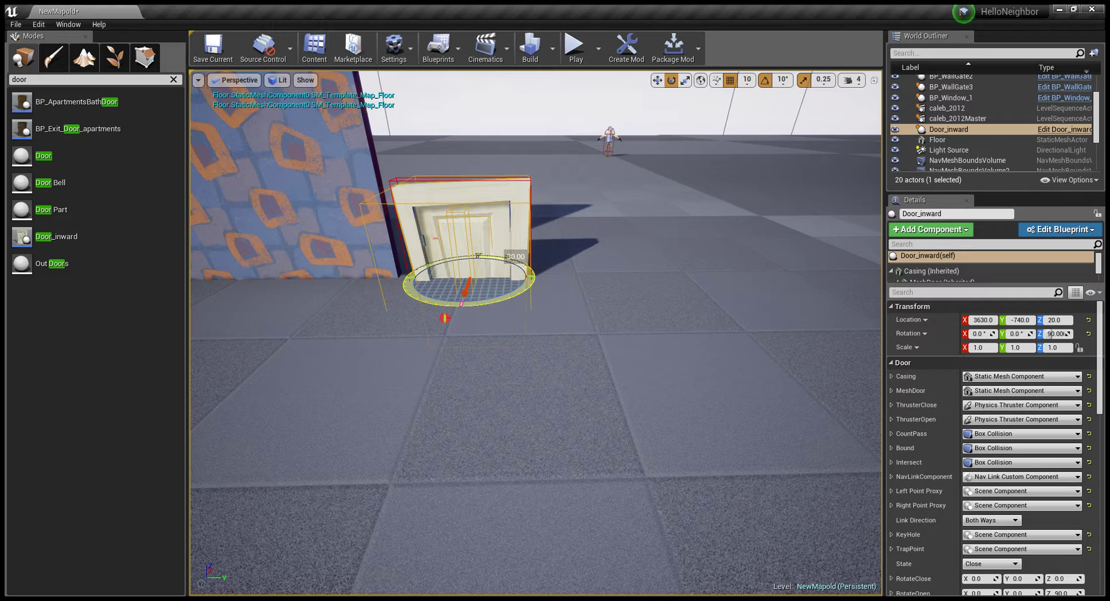
{"action": "left_click", "coordinate": [657, 79]}
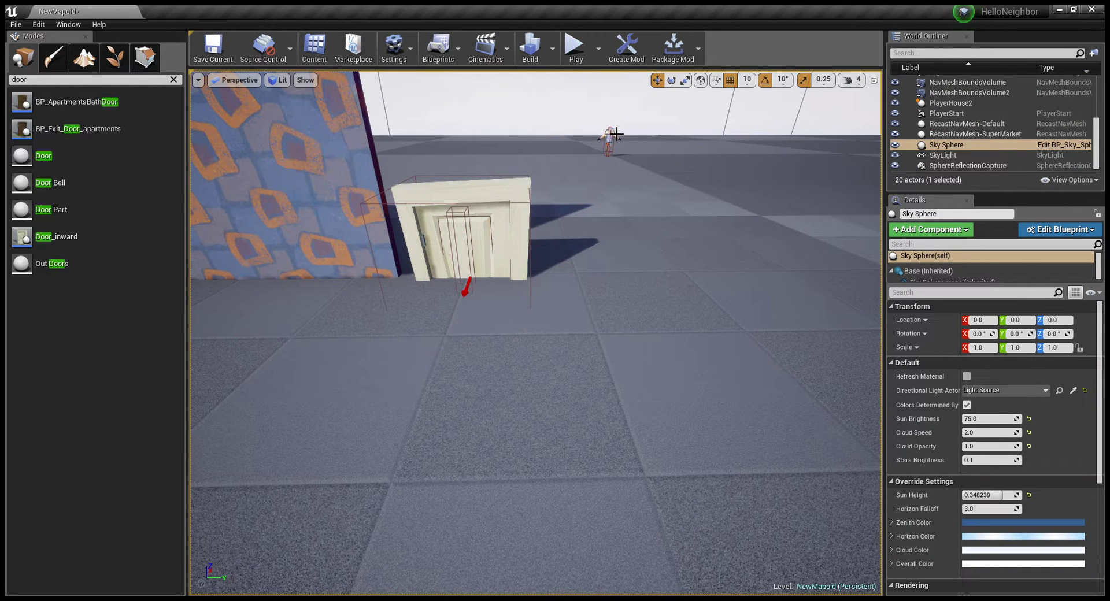
{"action": "left_click", "coordinate": [478, 267]}
{"action": "mouse_move", "coordinate": [476, 281]}
{"action": "left_mouse_down"}
{"action": "mouse_move", "coordinate": [569, 181]}
{"action": "mouse_move", "coordinate": [486, 189]}
{"action": "mouse_move", "coordinate": [499, 206]}
{"action": "mouse_move", "coordinate": [551, 205]}
{"action": "mouse_move", "coordinate": [466, 208]}
{"action": "mouse_move", "coordinate": [520, 211]}
{"action": "mouse_move", "coordinate": [571, 241]}
{"action": "left_mouse_up"}
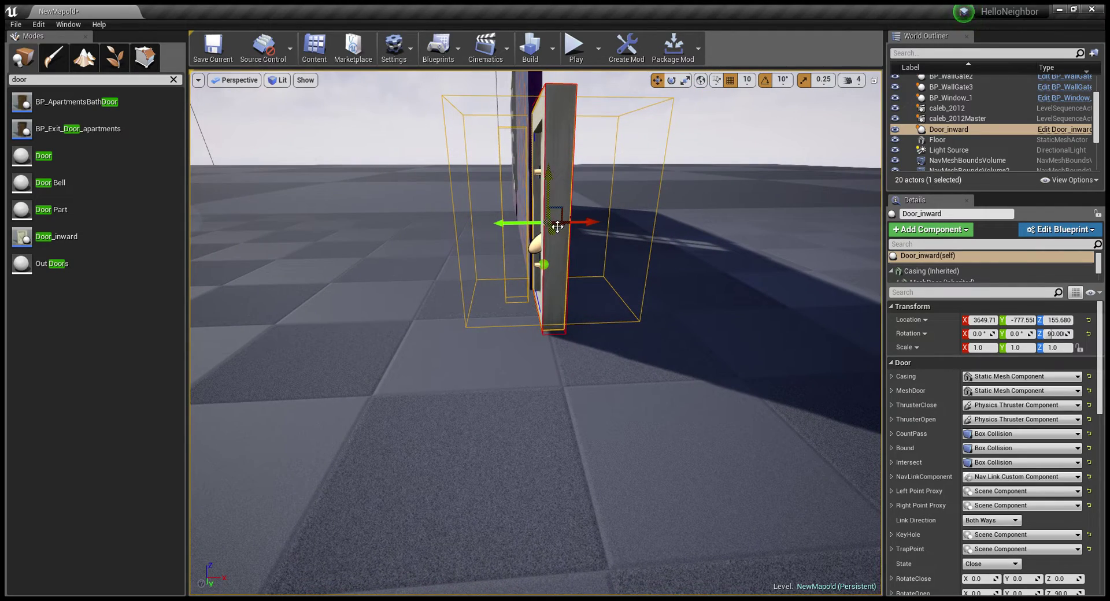
{"action": "left_click_drag", "start_coordinate": [548, 221], "coordinate": [554, 225], "text": "alt"}
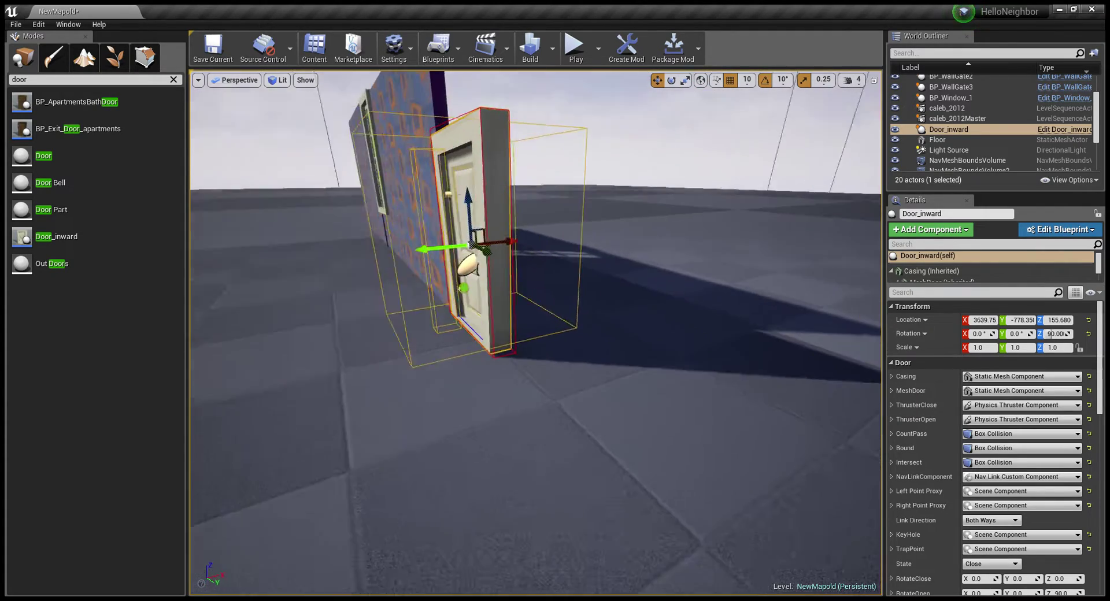
{"action": "left_click", "coordinate": [484, 173]}
{"action": "left_click_drag", "start_coordinate": [484, 172], "coordinate": [520, 190], "text": "alt"}
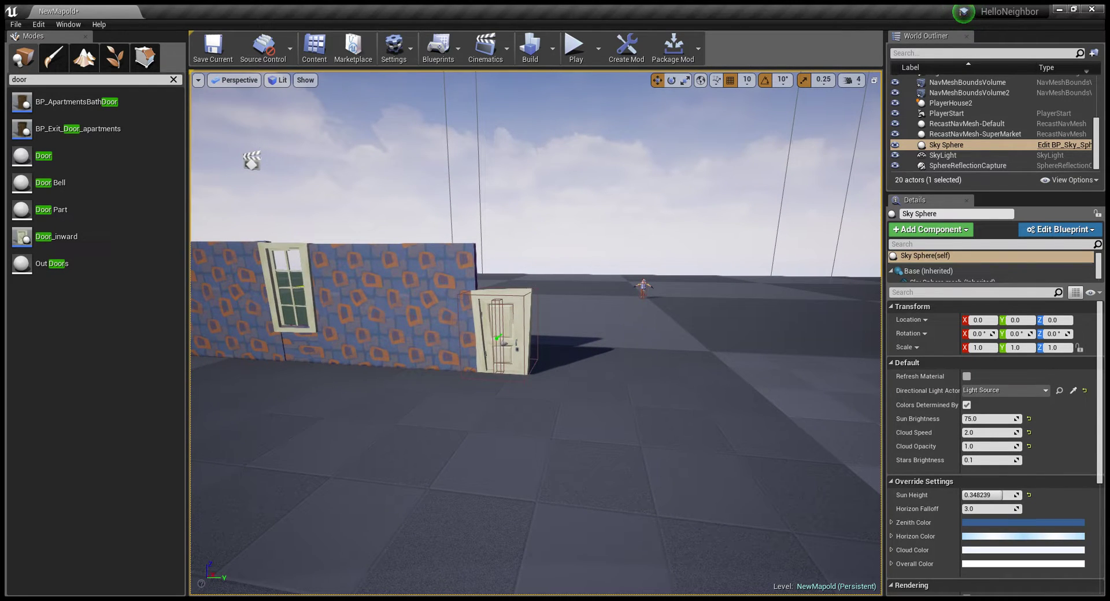
{"action": "left_click_drag", "start_coordinate": [484, 423], "coordinate": [484, 424], "text": "alt"}
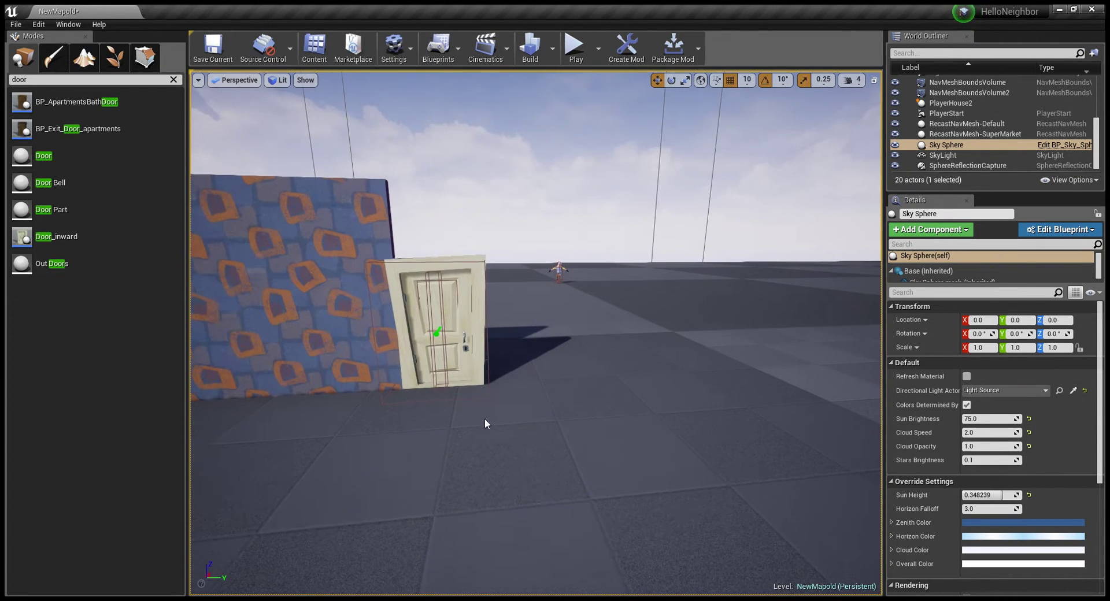
{"action": "left_click_drag", "start_coordinate": [600, 208], "coordinate": [314, 492], "text": "alt"}
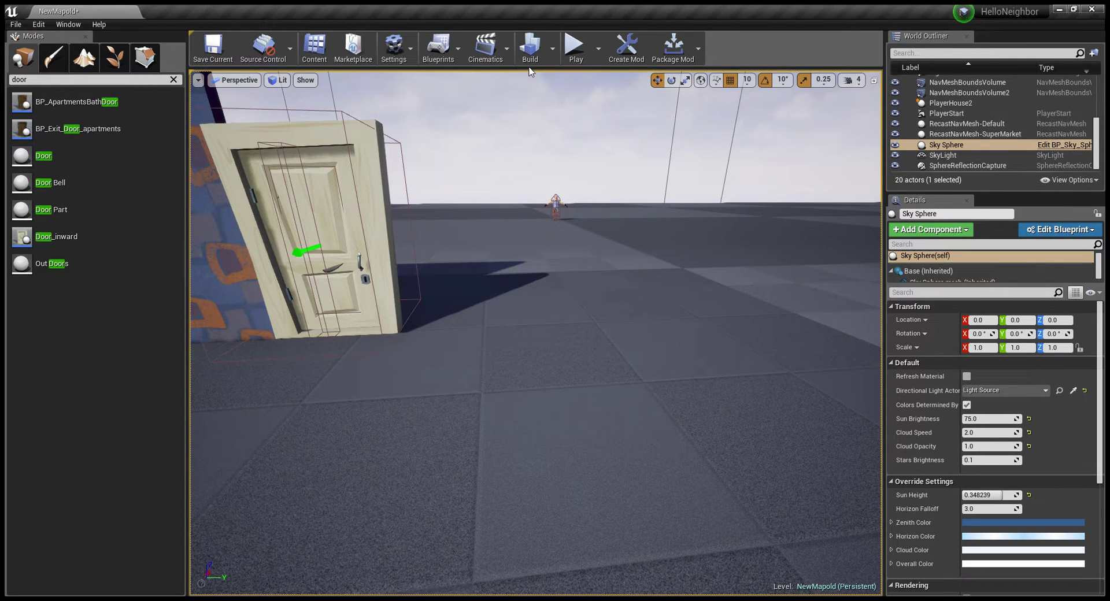
{"action": "right_click_drag", "start_coordinate": [530, 71], "coordinate": [530, 71]}
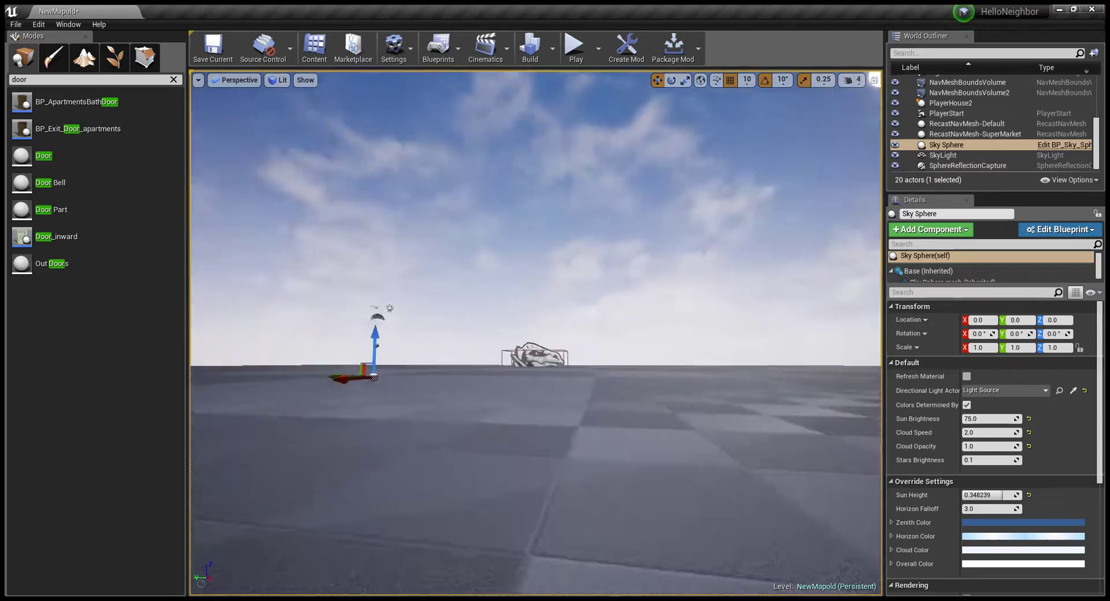
{"action": "right_click_drag", "start_coordinate": [536, 332], "coordinate": [535, 323]}
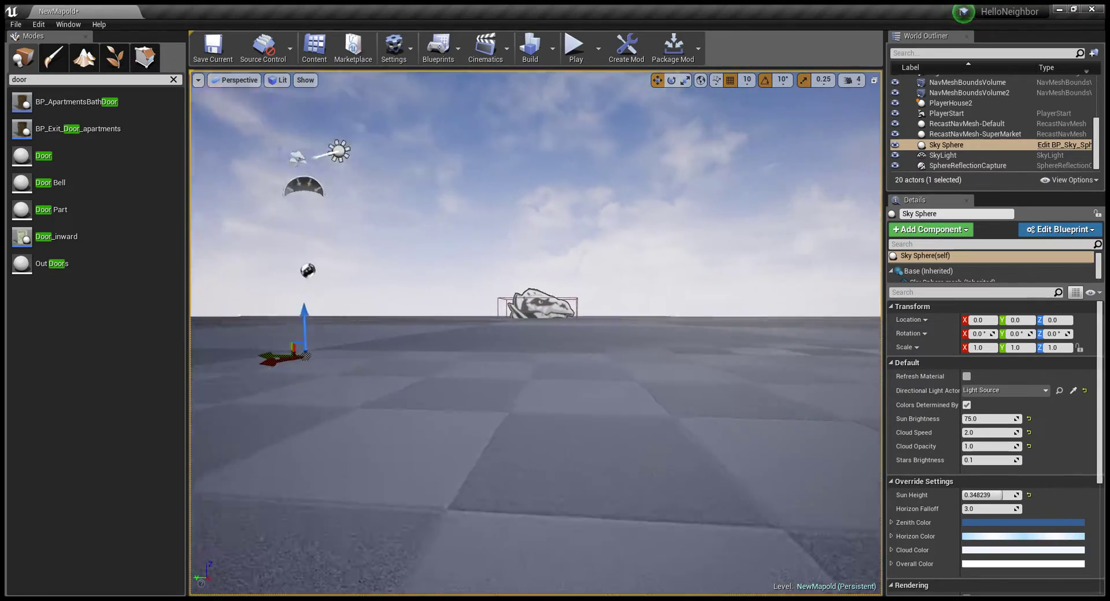
Step: Select the PlayerHouse2 marker and raise it, moving it toward the house
{"action": "right_click_drag", "start_coordinate": [420, 255], "coordinate": [420, 255]}
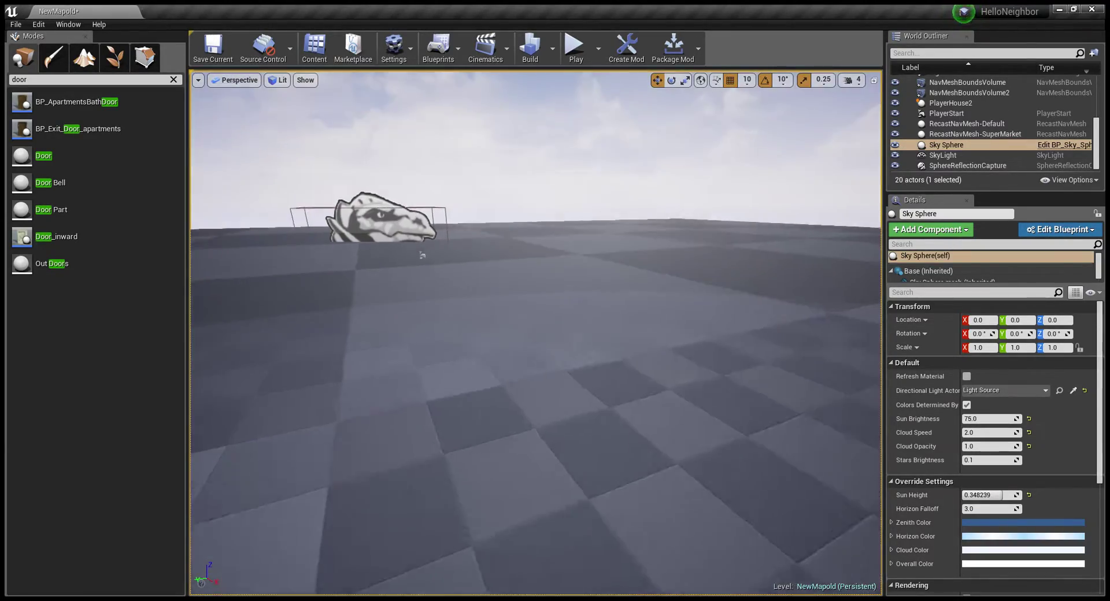
{"action": "left_click", "coordinate": [408, 224]}
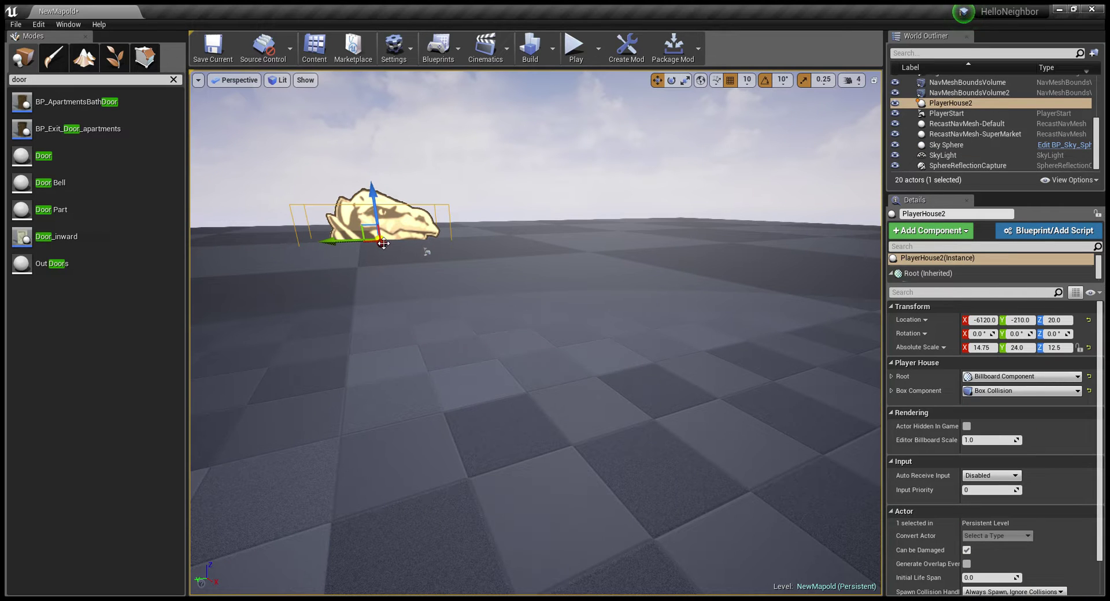
{"action": "left_click_drag", "start_coordinate": [535, 250], "coordinate": [460, 274]}
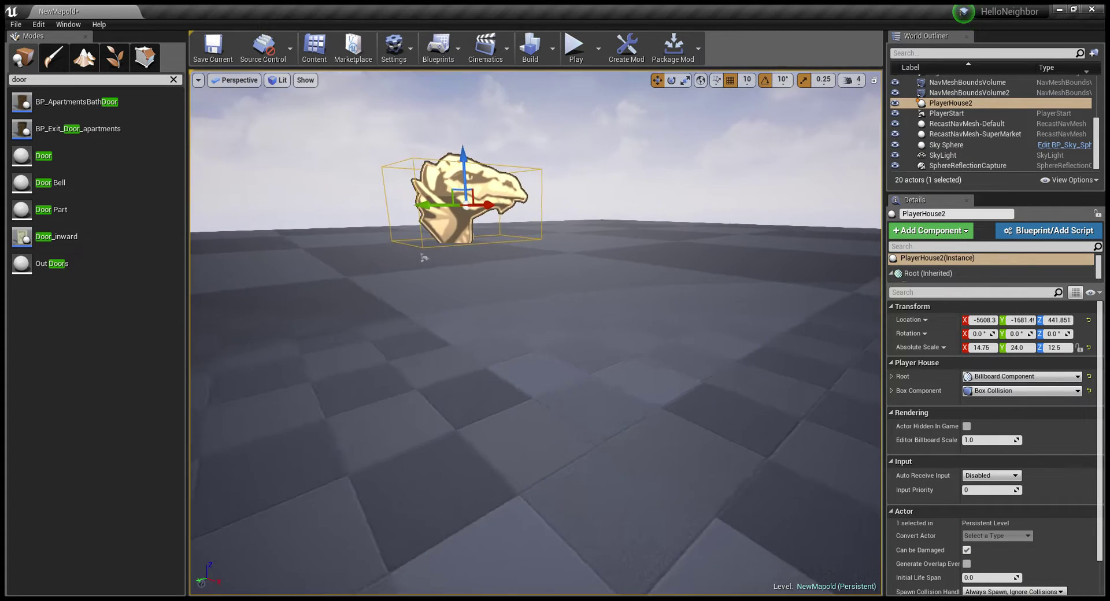
{"action": "right_click_drag", "start_coordinate": [486, 215], "coordinate": [453, 237]}
{"action": "left_click_drag", "start_coordinate": [587, 227], "coordinate": [582, 277]}
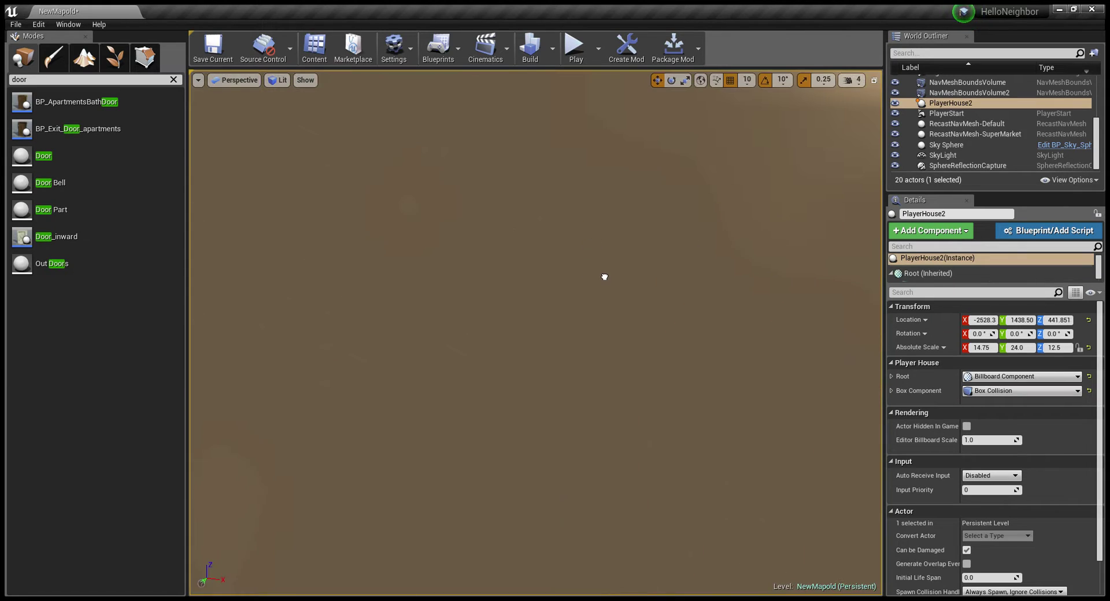
{"action": "key", "text": "f"}
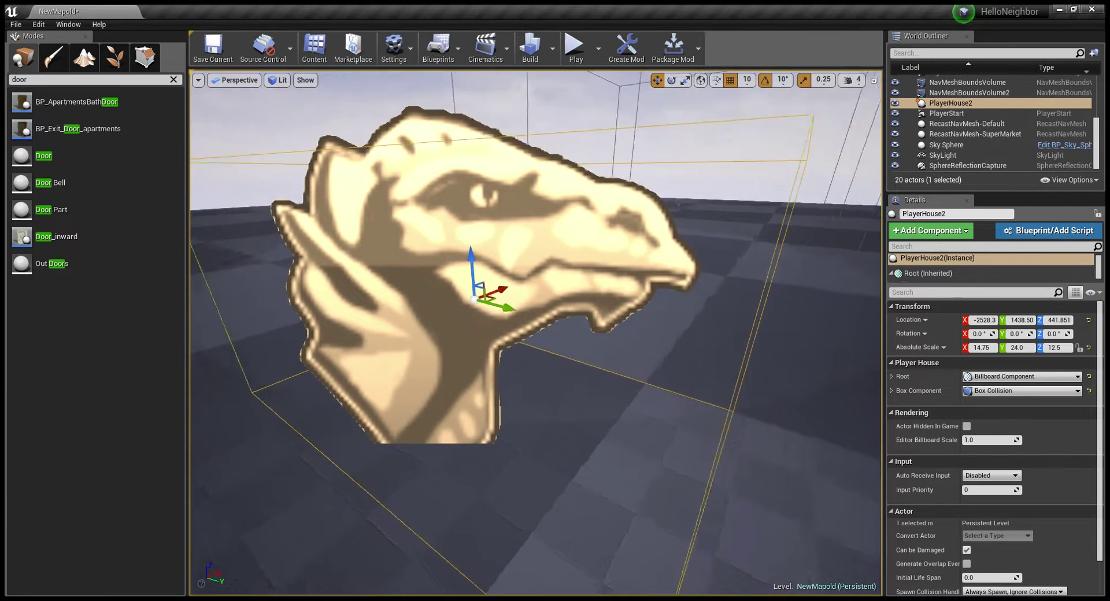
Step: Shift PlayerHouse2 along Y to about -3174, 59, 579
{"action": "left_click_drag", "start_coordinate": [508, 295], "coordinate": [530, 295], "text": "alt"}
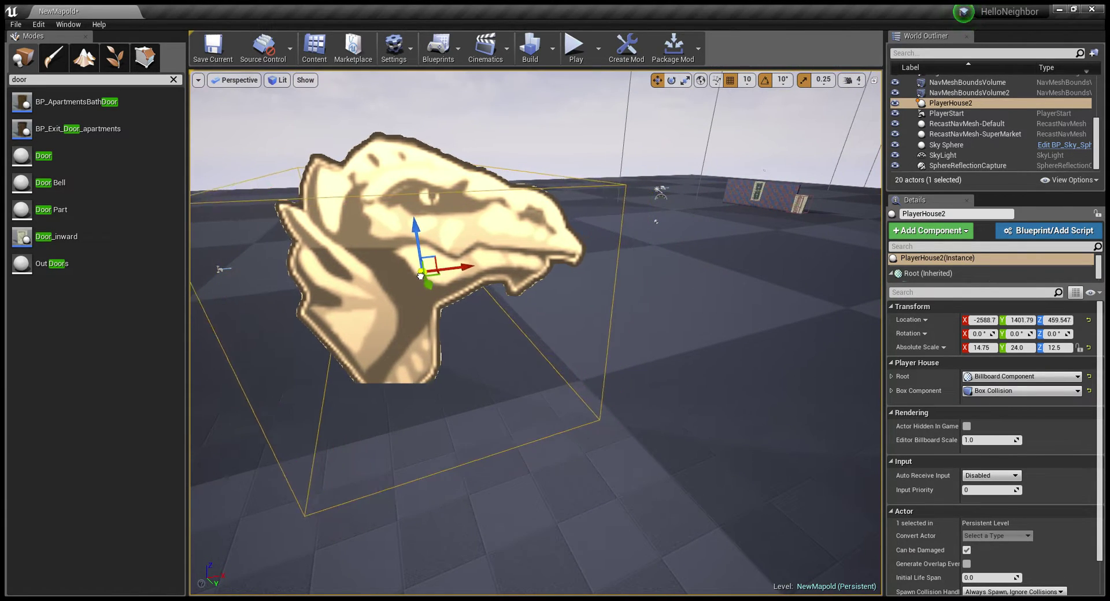
{"action": "mouse_move", "coordinate": [298, 264]}
{"action": "left_mouse_down", "text": "alt"}
{"action": "mouse_move", "coordinate": [370, 265]}
{"action": "mouse_move", "coordinate": [347, 283]}
{"action": "left_mouse_up", "text": "alt"}
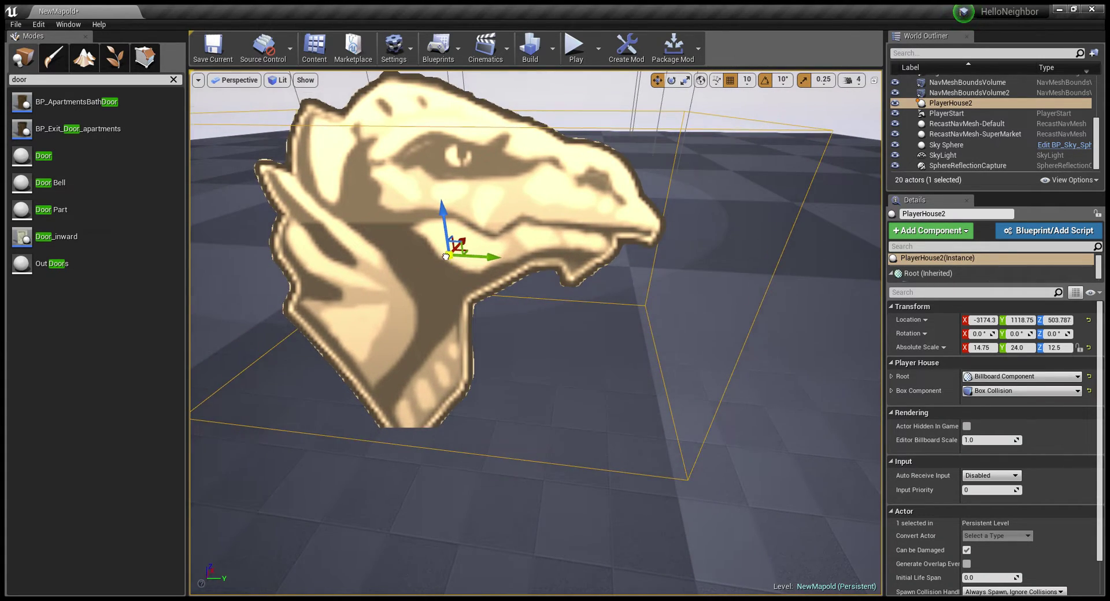
{"action": "mouse_move", "coordinate": [300, 234]}
{"action": "left_mouse_down", "text": "alt"}
{"action": "mouse_move", "coordinate": [323, 248]}
{"action": "mouse_move", "coordinate": [469, 262]}
{"action": "left_mouse_up", "text": "alt"}
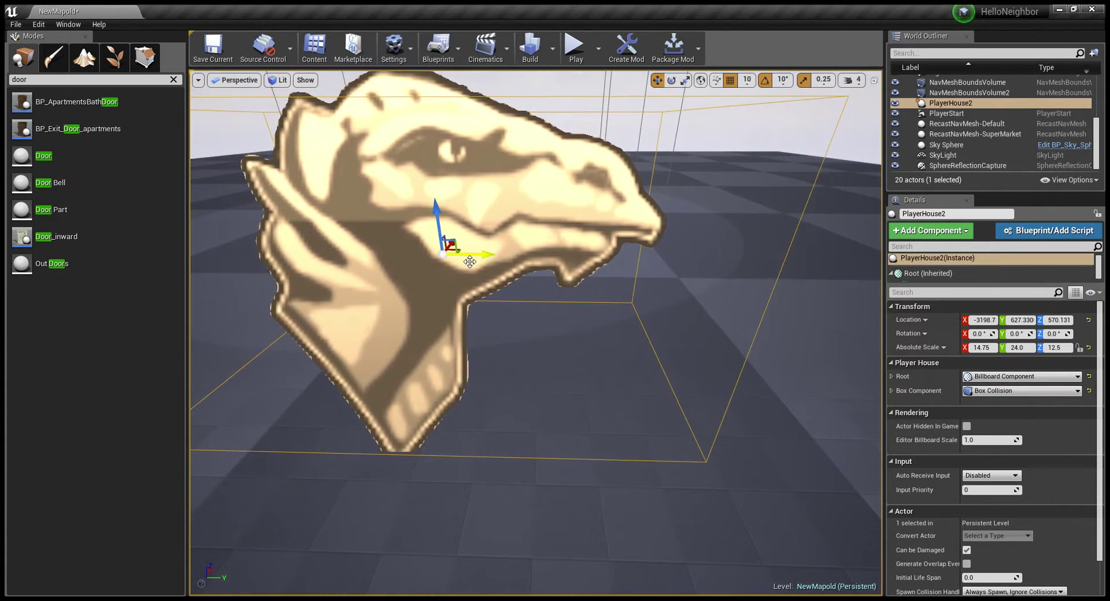
{"action": "left_click_drag", "start_coordinate": [369, 245], "coordinate": [469, 247]}
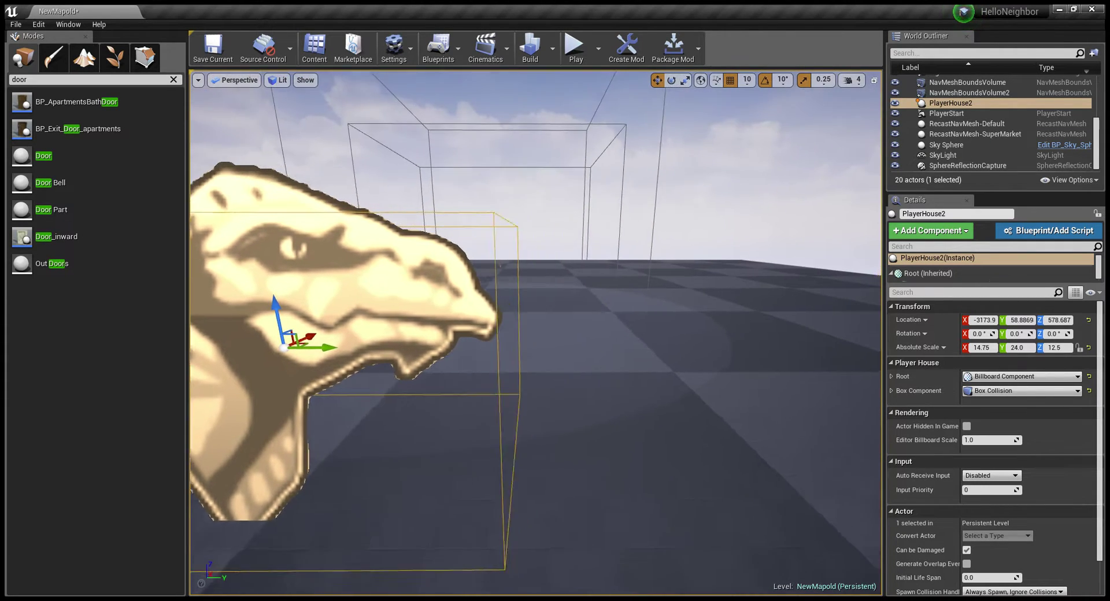
{"action": "left_click_drag", "start_coordinate": [611, 236], "coordinate": [578, 278]}
{"action": "left_click", "coordinate": [578, 144]}
{"action": "left_click_drag", "start_coordinate": [536, 332], "coordinate": [502, 312], "text": "alt"}
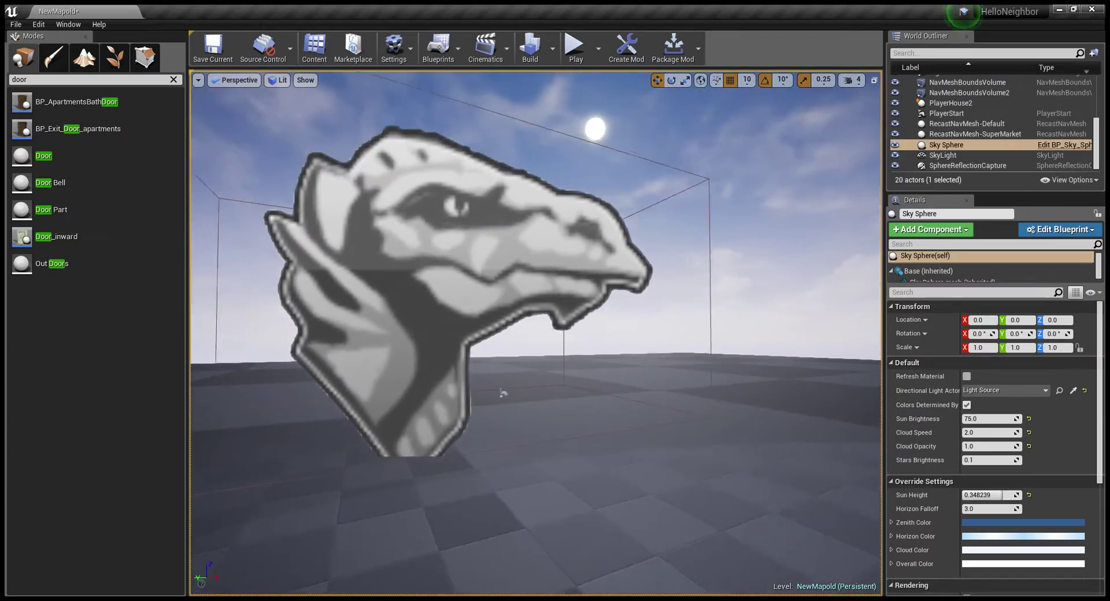
{"action": "mouse_move", "coordinate": [503, 393]}
{"action": "left_mouse_down"}
{"action": "mouse_move", "coordinate": [520, 358]}
{"action": "mouse_move", "coordinate": [497, 336]}
{"action": "left_mouse_up"}
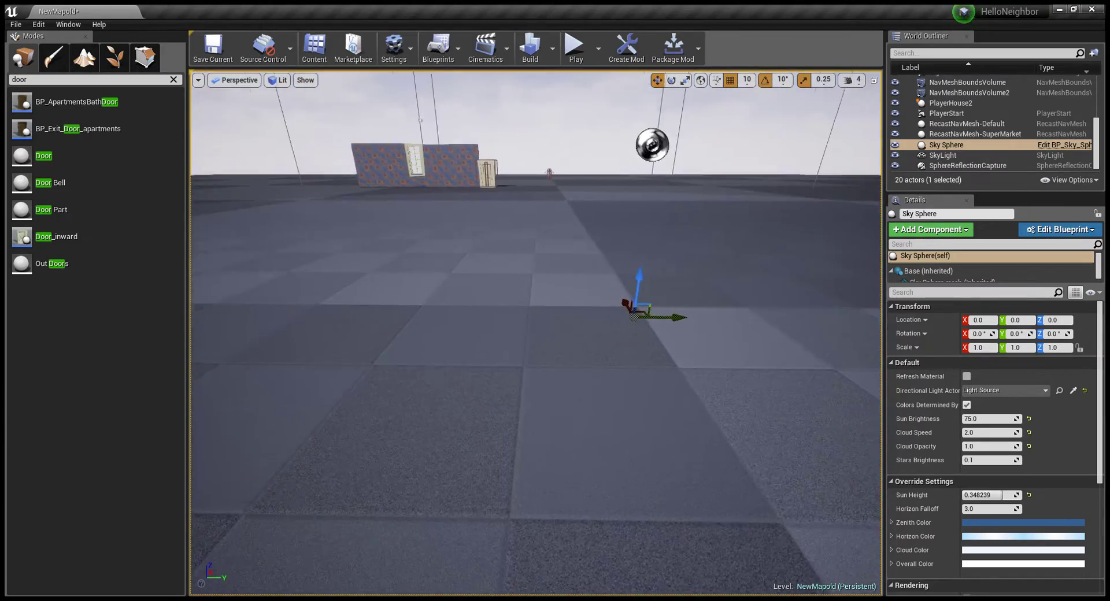
{"action": "mouse_move", "coordinate": [497, 335]}
{"action": "right_mouse_down"}
{"action": "mouse_move", "coordinate": [497, 242]}
{"action": "mouse_move", "coordinate": [497, 301]}
{"action": "right_mouse_up"}
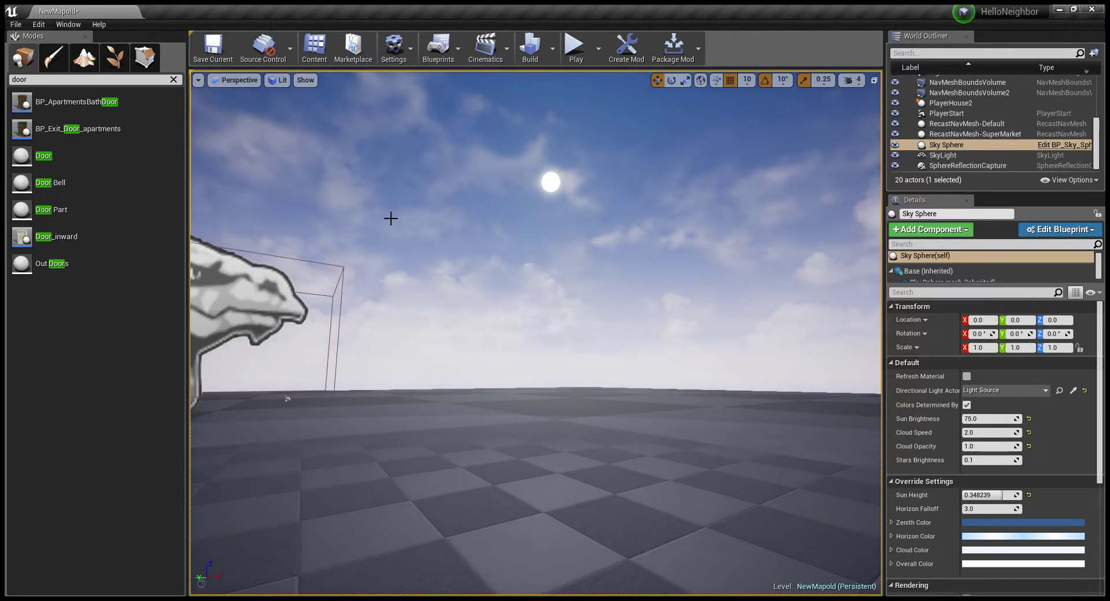
{"action": "left_click_drag", "start_coordinate": [391, 218], "coordinate": [382, 272]}
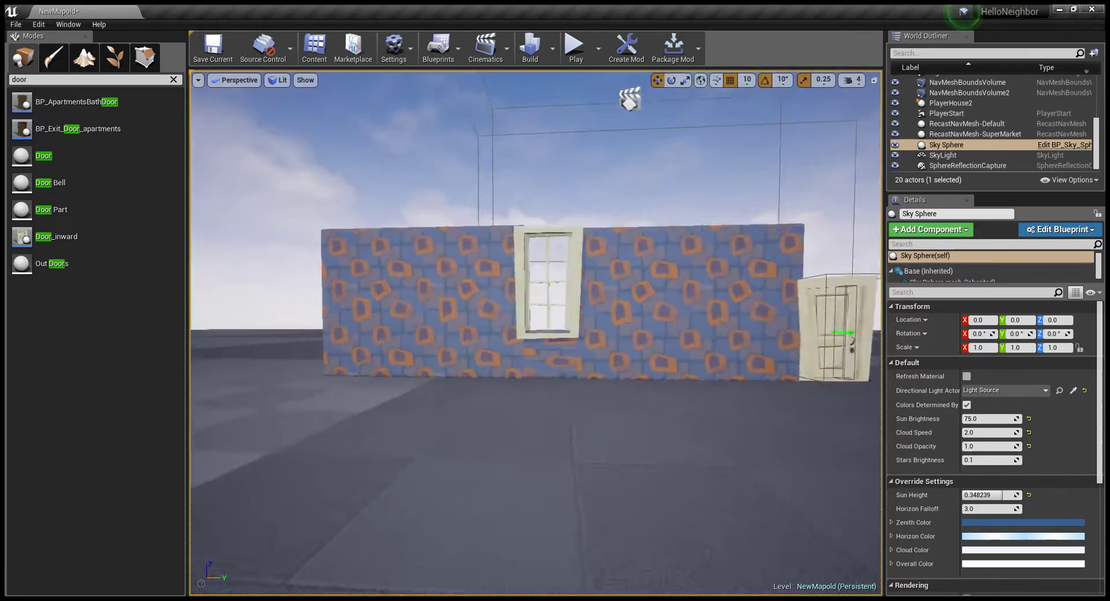
{"action": "right_click_drag", "start_coordinate": [349, 309], "coordinate": [349, 309]}
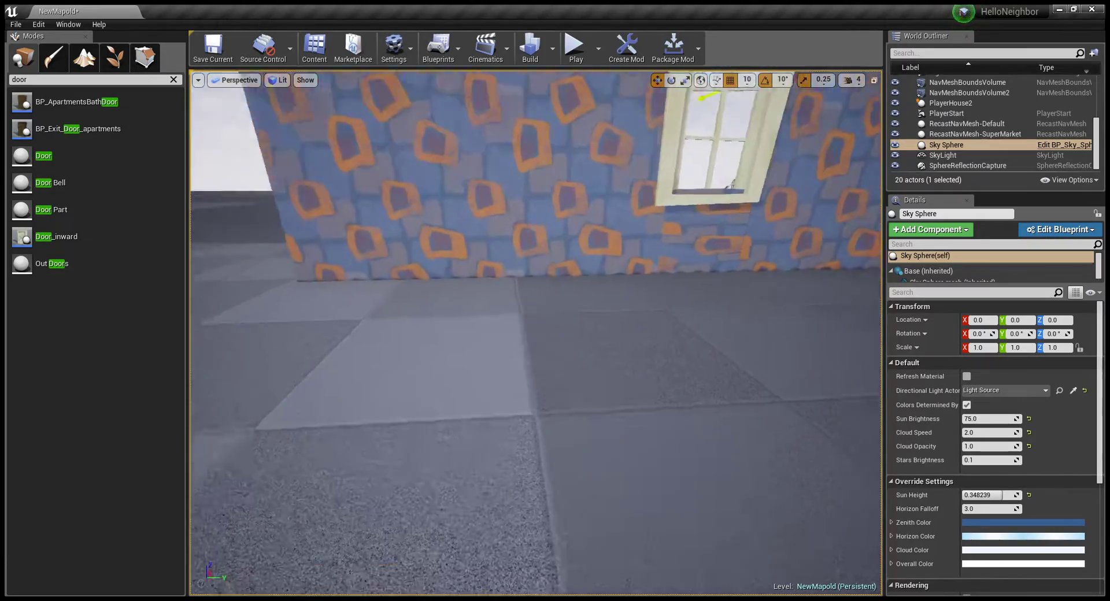
{"action": "left_click_drag", "start_coordinate": [315, 517], "coordinate": [314, 462]}
{"action": "key", "text": "f"}
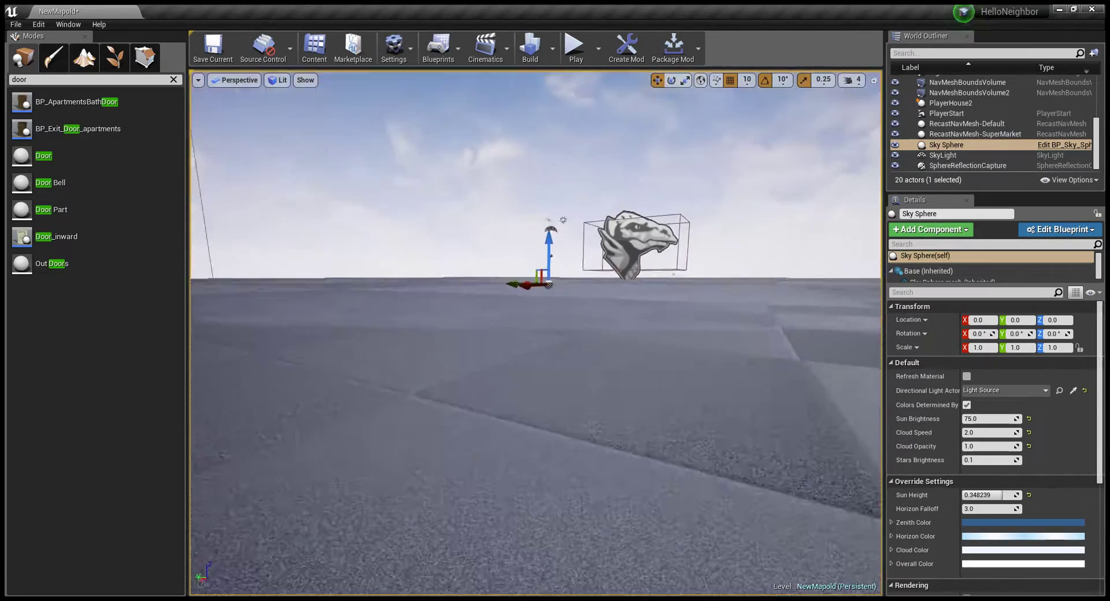
{"action": "right_click_drag", "start_coordinate": [536, 334], "coordinate": [536, 333]}
{"action": "right_click_drag", "start_coordinate": [604, 503], "coordinate": [636, 257]}
{"action": "right_click_drag", "start_coordinate": [676, 302], "coordinate": [676, 302]}
{"action": "right_click_drag", "start_coordinate": [611, 492], "coordinate": [612, 492]}
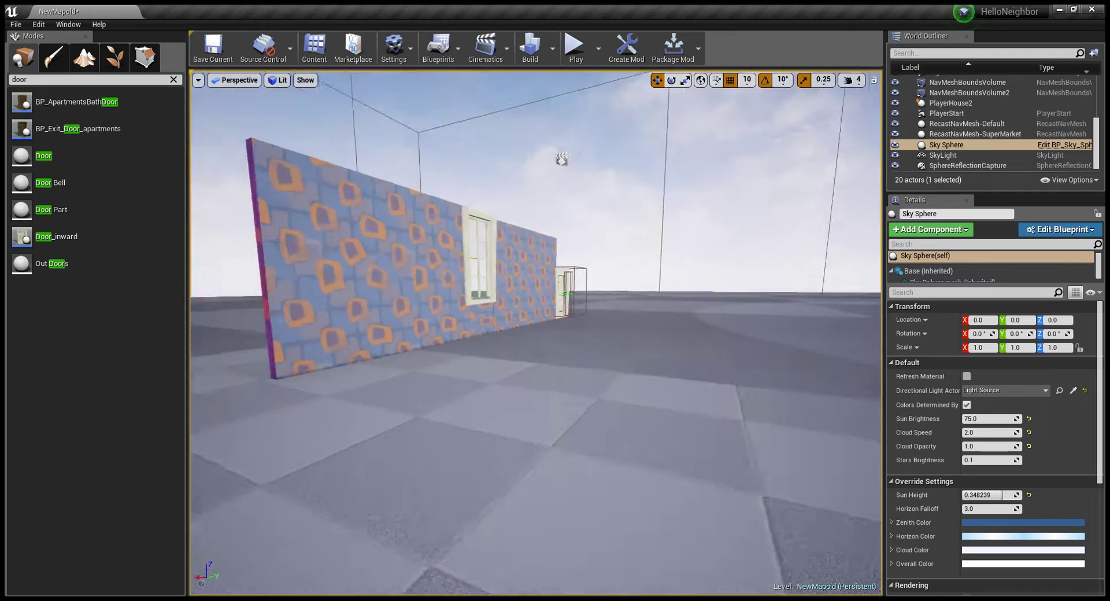
{"action": "mouse_move", "coordinate": [557, 165]}
{"action": "right_mouse_down"}
{"action": "mouse_move", "coordinate": [701, 87]}
{"action": "mouse_move", "coordinate": [715, 359]}
{"action": "right_mouse_up"}
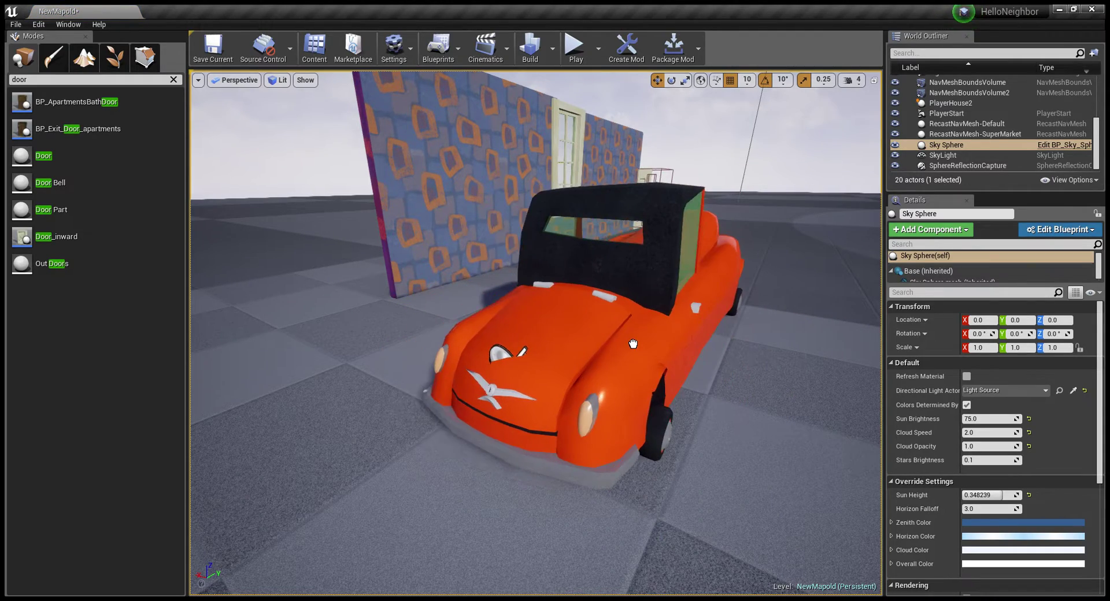
{"action": "left_click", "coordinate": [698, 355]}
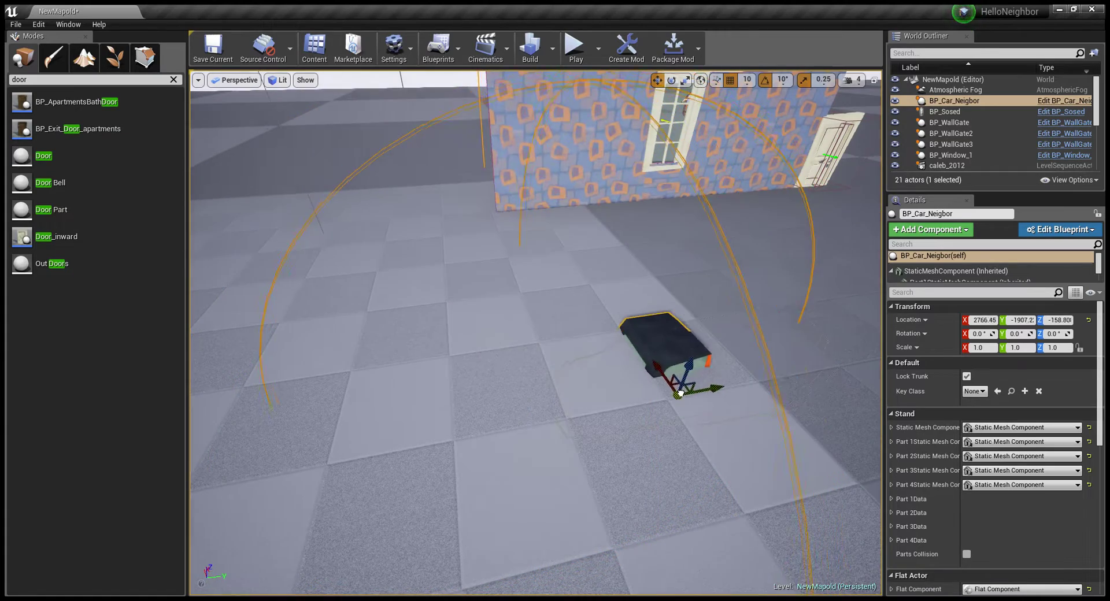
{"action": "key", "text": "Delete"}
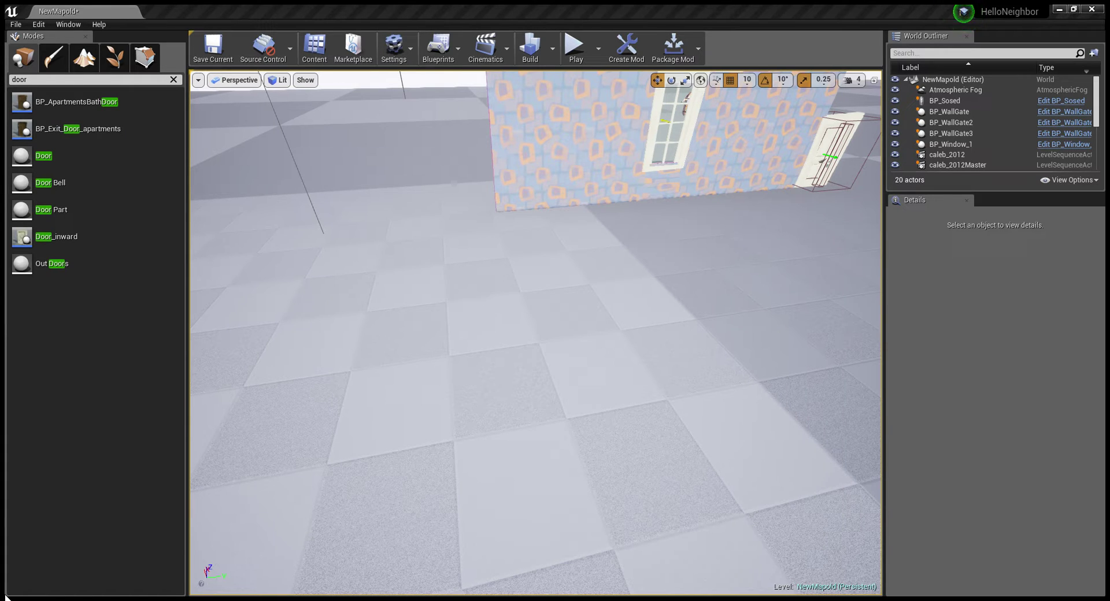
Step: Place a dirt grave mound and a cross gravestone before the wall, turning the cross
{"action": "mouse_move", "coordinate": [50, 522]}
{"action": "left_mouse_down"}
{"action": "mouse_move", "coordinate": [563, 258]}
{"action": "mouse_move", "coordinate": [593, 261]}
{"action": "left_mouse_up"}
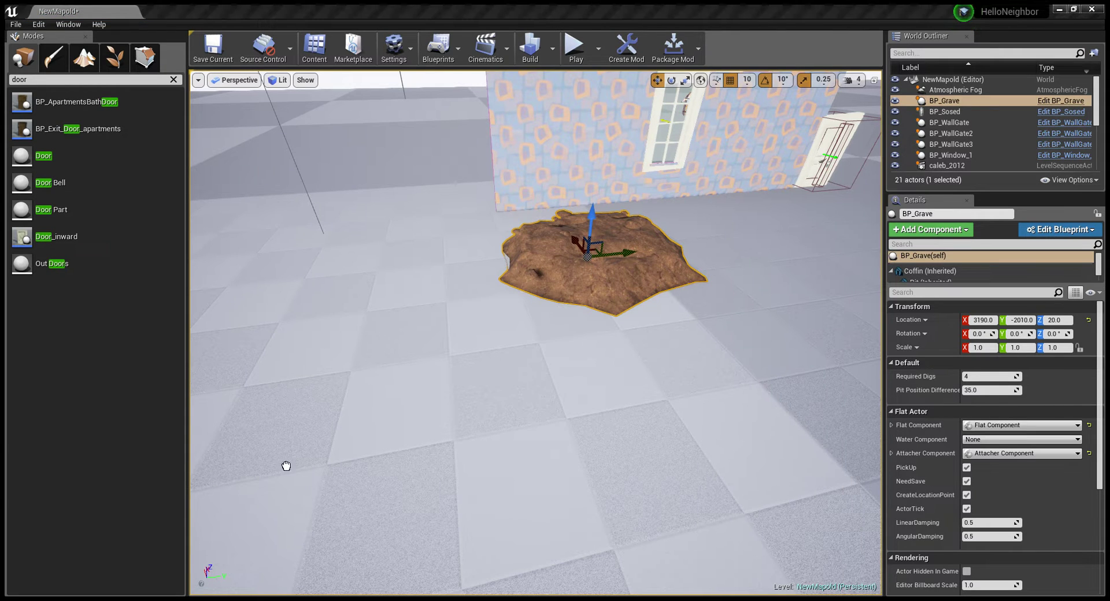
{"action": "left_click_drag", "start_coordinate": [287, 463], "coordinate": [595, 226]}
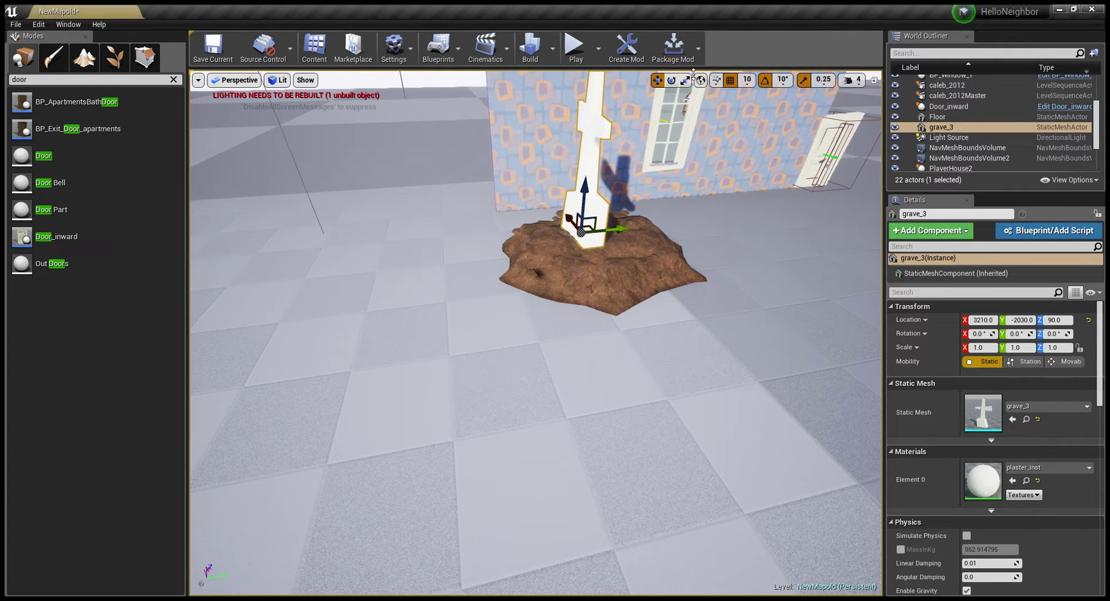
{"action": "left_click", "coordinate": [671, 79]}
{"action": "left_click_drag", "start_coordinate": [578, 256], "coordinate": [638, 222]}
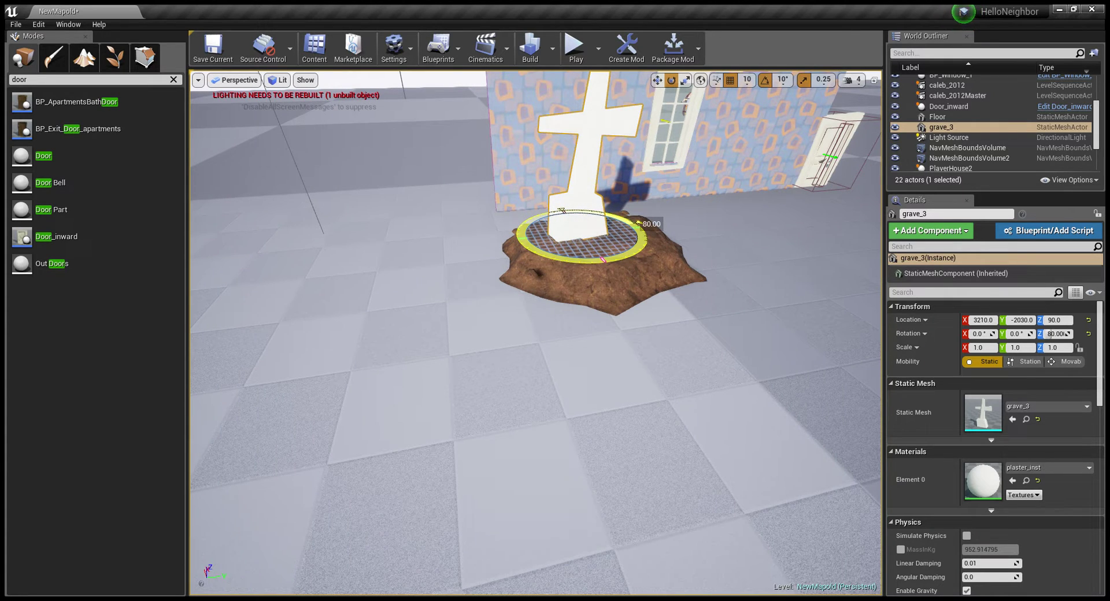
{"action": "mouse_move", "coordinate": [638, 222]}
{"action": "right_mouse_down"}
{"action": "mouse_move", "coordinate": [664, 170]}
{"action": "mouse_move", "coordinate": [585, 259]}
{"action": "right_mouse_up"}
{"action": "left_click", "coordinate": [664, 170]}
Step: Slide the grave cross rightward along the mound, then view cross, wall and window
{"action": "left_click", "coordinate": [582, 264]}
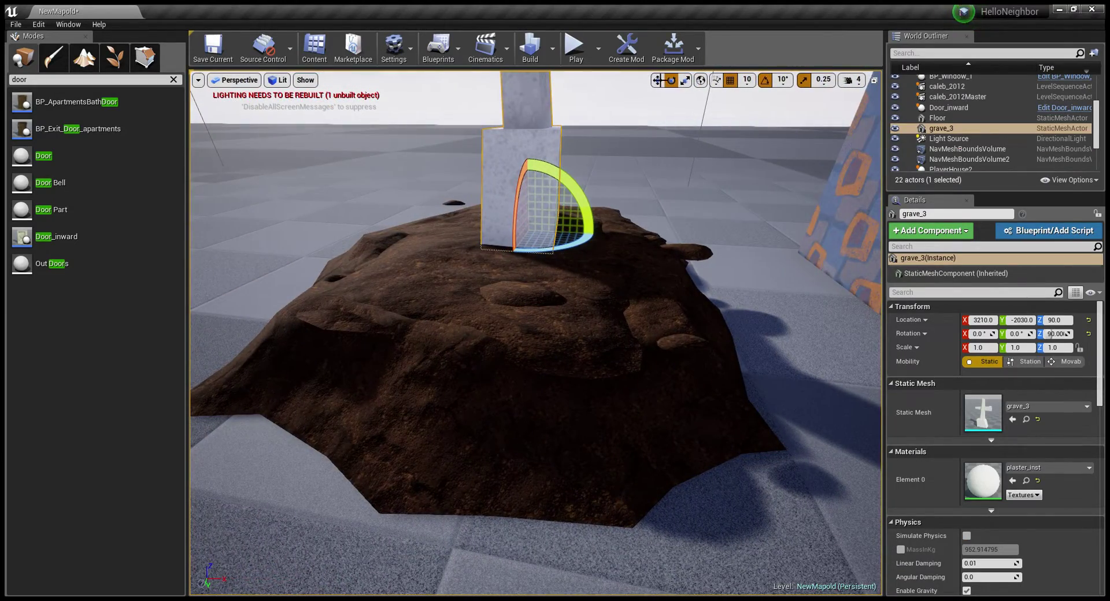
{"action": "left_click", "coordinate": [655, 80]}
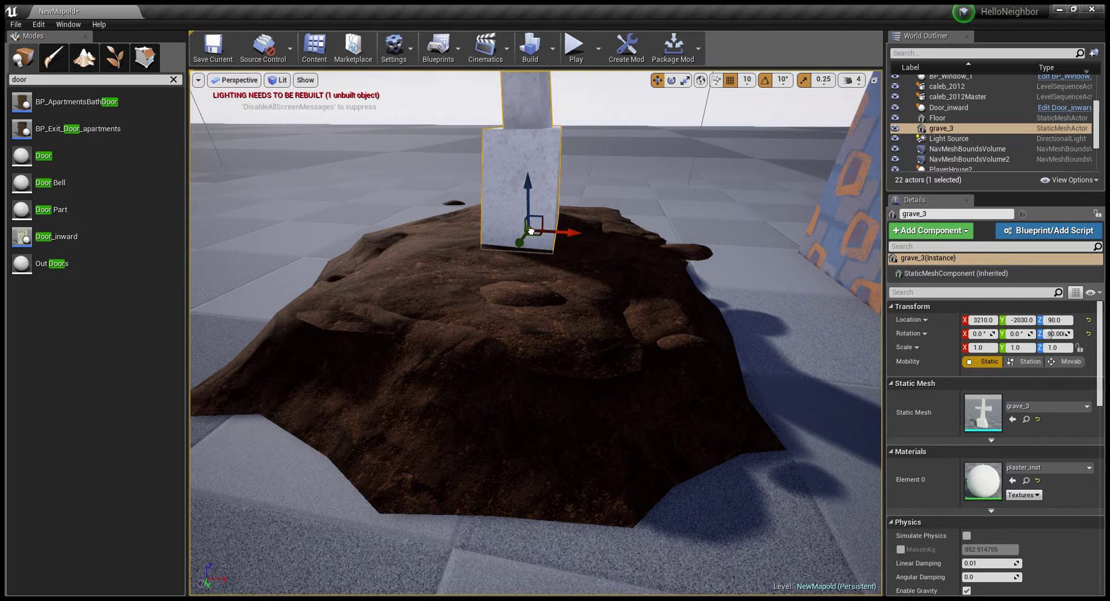
{"action": "left_click_drag", "start_coordinate": [541, 245], "coordinate": [619, 231]}
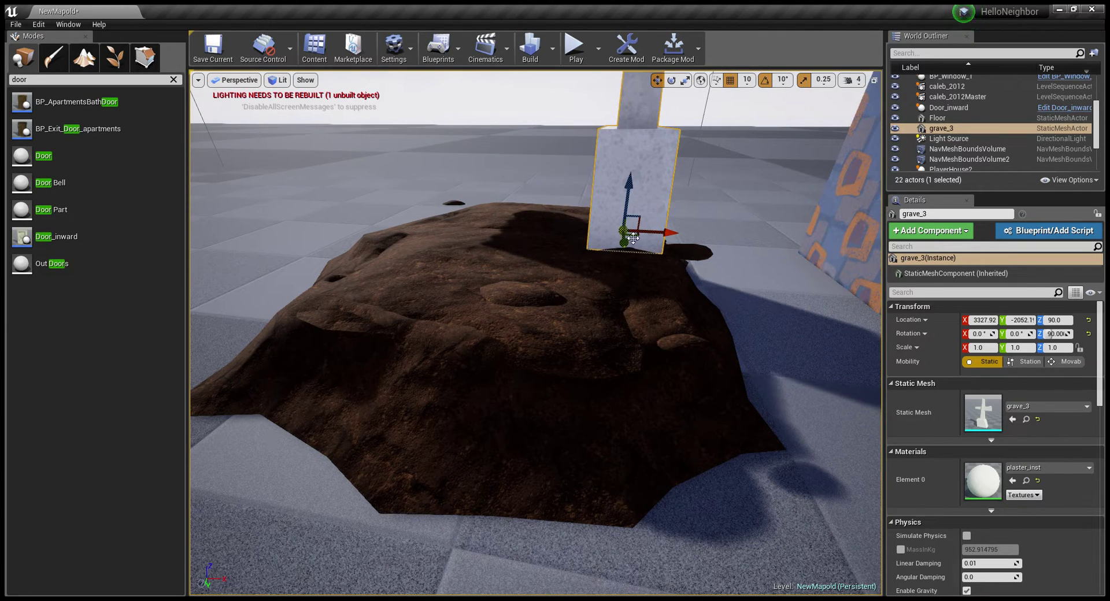
{"action": "right_click_drag", "start_coordinate": [580, 245], "coordinate": [581, 246]}
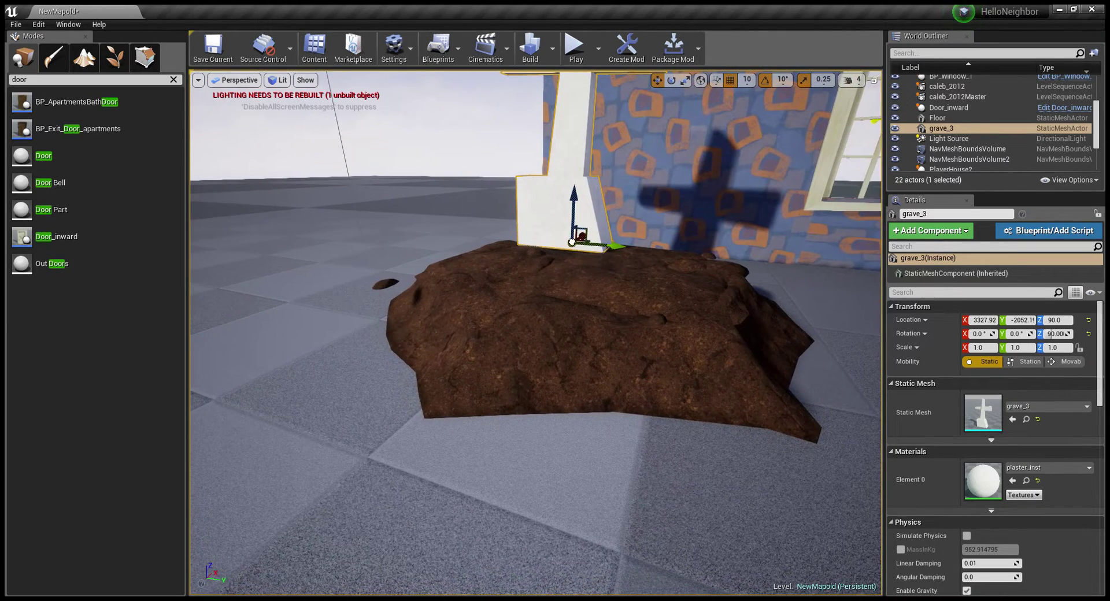
{"action": "left_click_drag", "start_coordinate": [571, 242], "coordinate": [616, 243]}
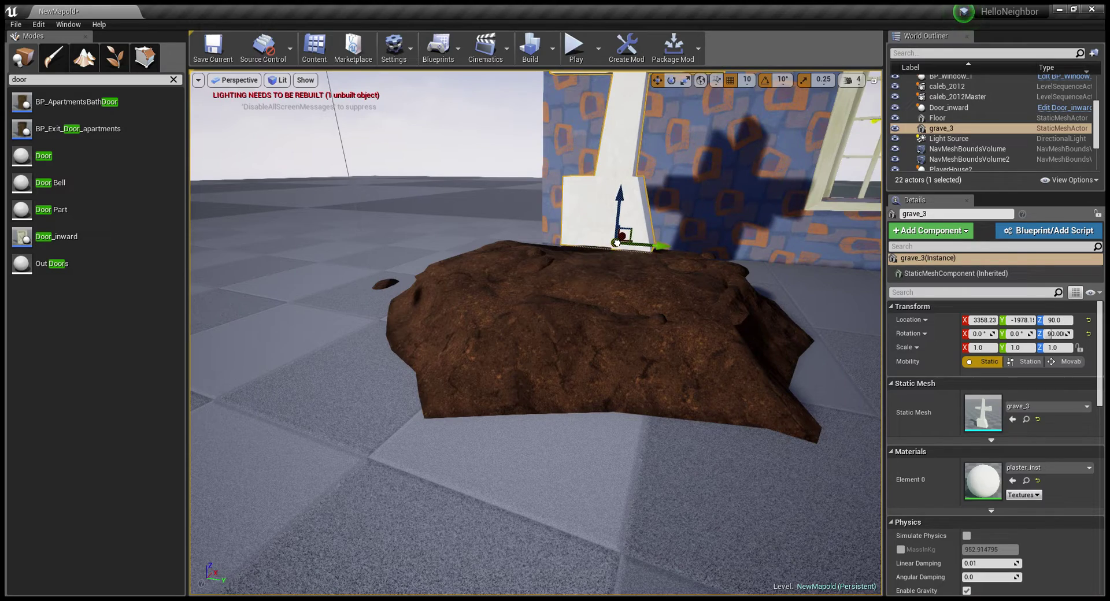
{"action": "left_click", "coordinate": [615, 243]}
{"action": "right_click_drag", "start_coordinate": [615, 243], "coordinate": [616, 243]}
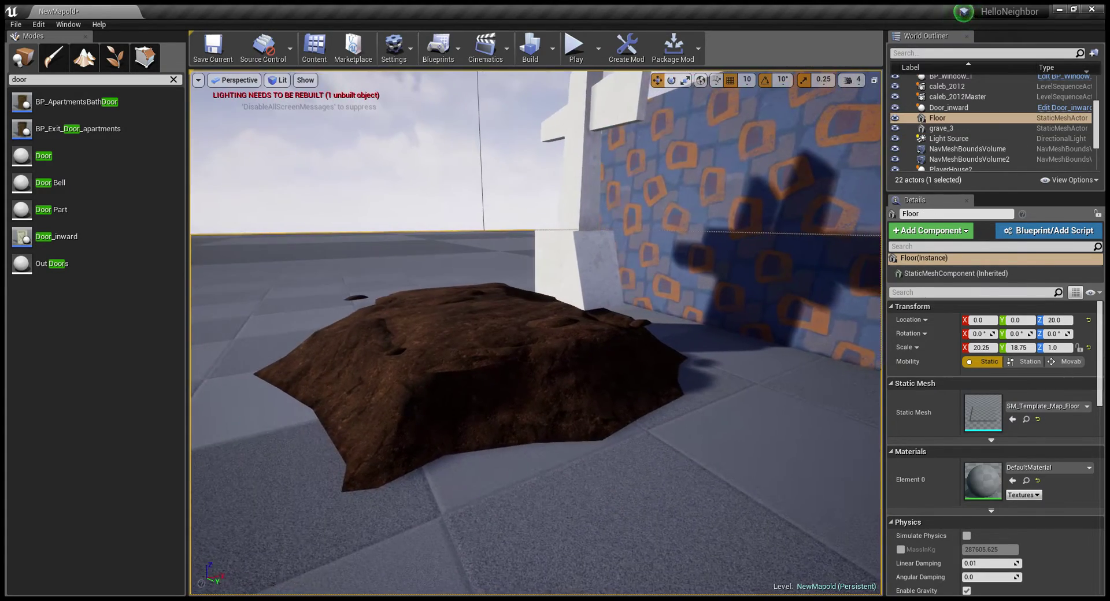
{"action": "left_click", "coordinate": [370, 162]}
{"action": "right_click_drag", "start_coordinate": [370, 161], "coordinate": [369, 162]}
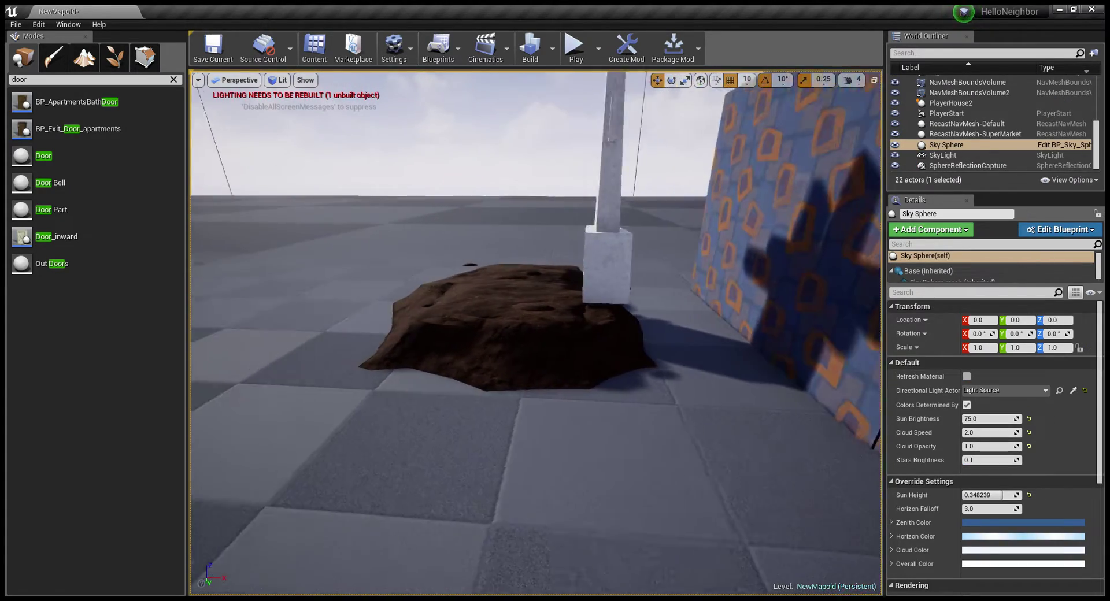
{"action": "right_click_drag", "start_coordinate": [493, 415], "coordinate": [494, 415]}
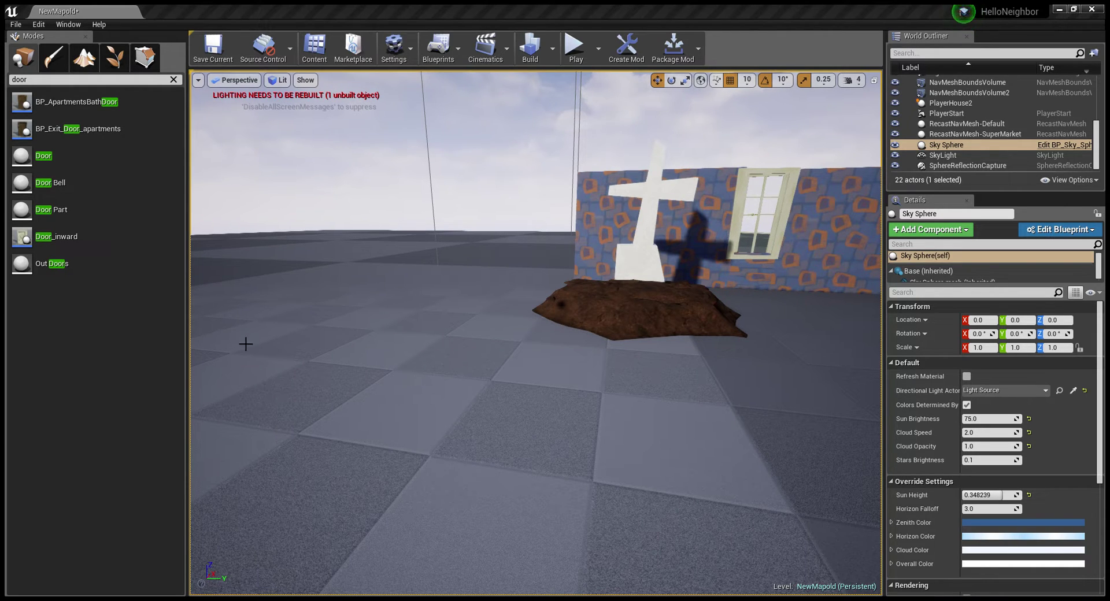
Step: Drag BP_Car_neighbor into the level beside the grave mound at 2970, -2250, 20
{"action": "mouse_move", "coordinate": [554, 452]}
{"action": "left_mouse_down"}
{"action": "mouse_move", "coordinate": [537, 329]}
{"action": "mouse_move", "coordinate": [462, 312]}
{"action": "mouse_move", "coordinate": [393, 341]}
{"action": "left_mouse_up"}
{"action": "left_click", "coordinate": [670, 80]}
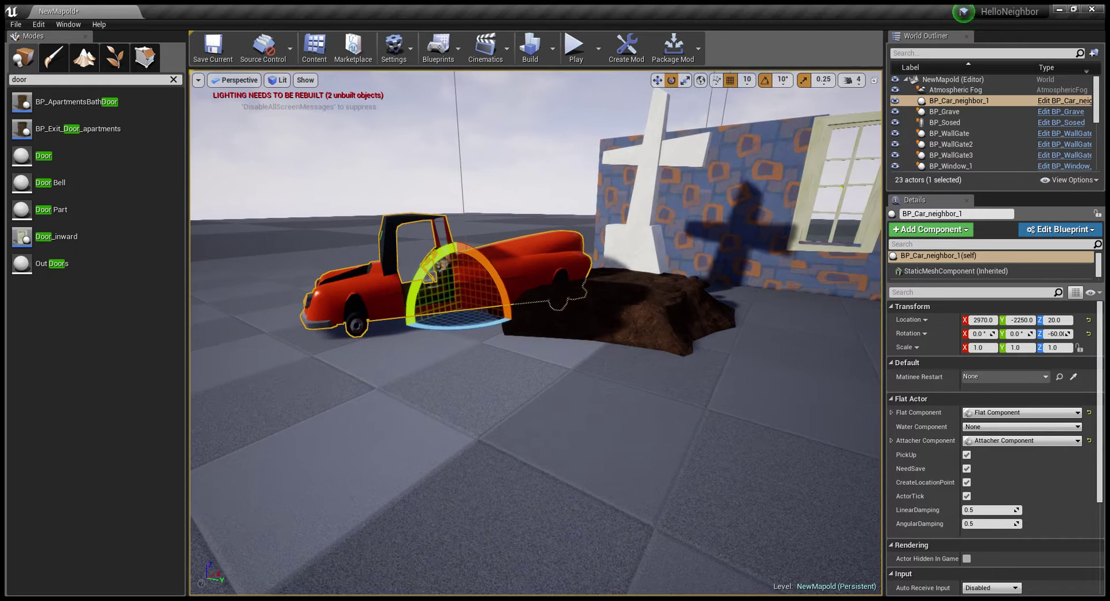
Step: Tilt the car nose-down and lift it onto the mound at about 3122.56, -2147.8, 113.248
{"action": "right_click_drag", "start_coordinate": [464, 280], "coordinate": [464, 280]}
{"action": "left_click_drag", "start_coordinate": [464, 280], "coordinate": [502, 284]}
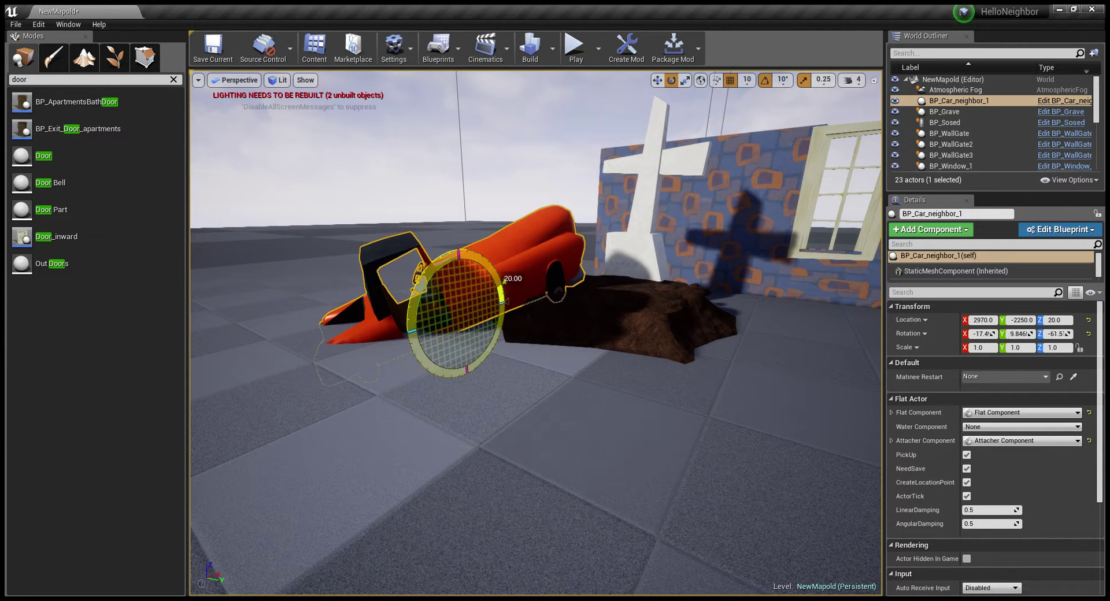
{"action": "right_click_drag", "start_coordinate": [595, 185], "coordinate": [594, 185]}
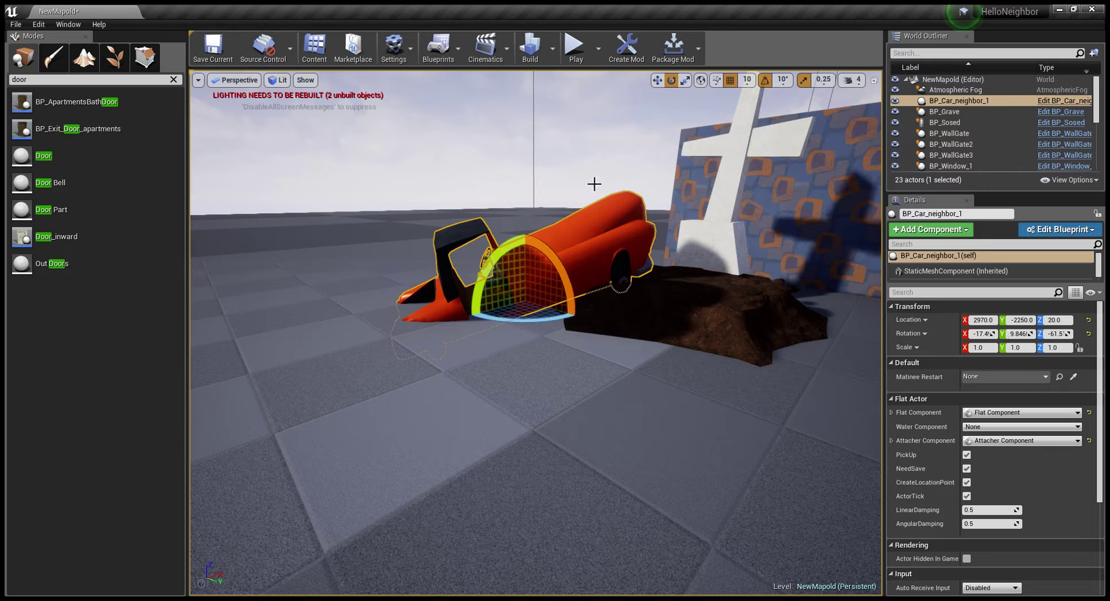
{"action": "left_click", "coordinate": [657, 80]}
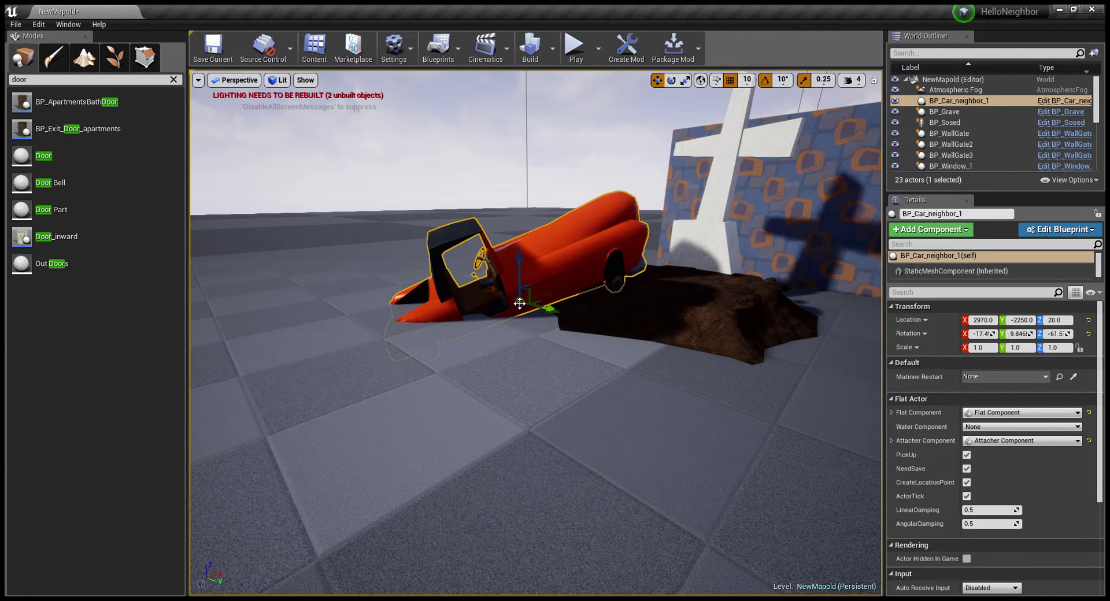
{"action": "mouse_move", "coordinate": [520, 303]}
{"action": "left_mouse_down"}
{"action": "mouse_move", "coordinate": [601, 261]}
{"action": "mouse_move", "coordinate": [492, 238]}
{"action": "left_mouse_up"}
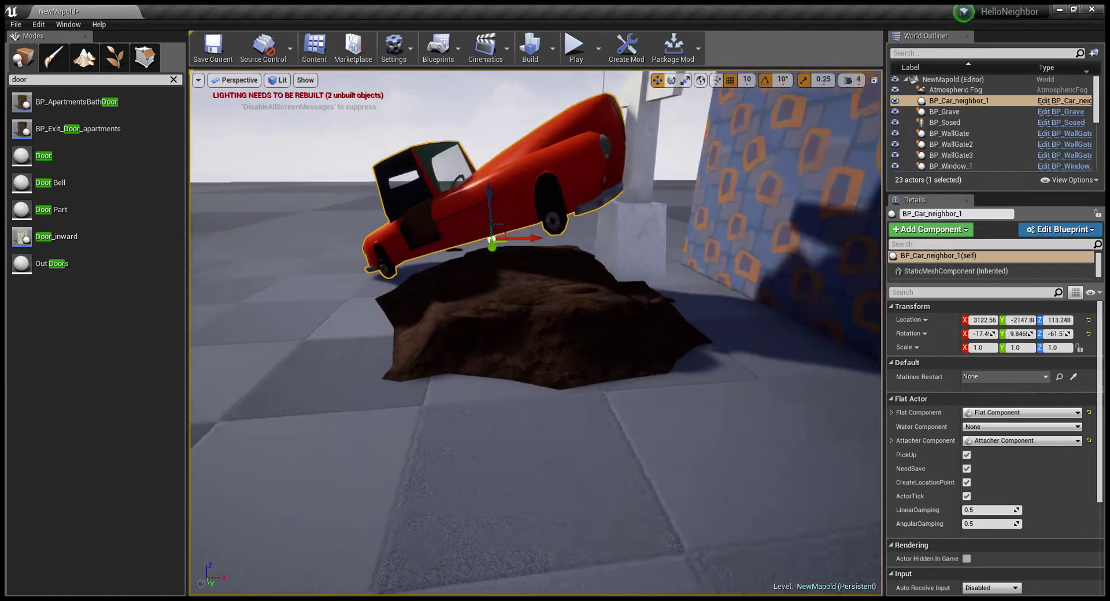
{"action": "right_click_drag", "start_coordinate": [492, 239], "coordinate": [404, 231]}
{"action": "left_click", "coordinate": [323, 173]}
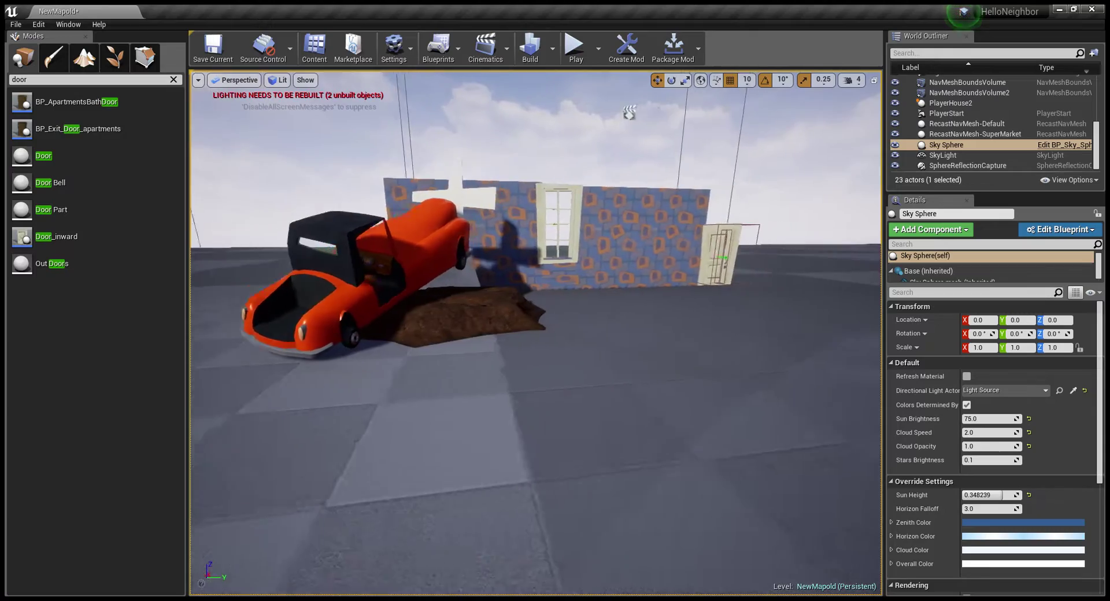
{"action": "mouse_move", "coordinate": [404, 231]}
{"action": "right_mouse_down"}
{"action": "mouse_move", "coordinate": [541, 153]}
{"action": "mouse_move", "coordinate": [644, 193]}
{"action": "mouse_move", "coordinate": [537, 497]}
{"action": "right_mouse_up"}
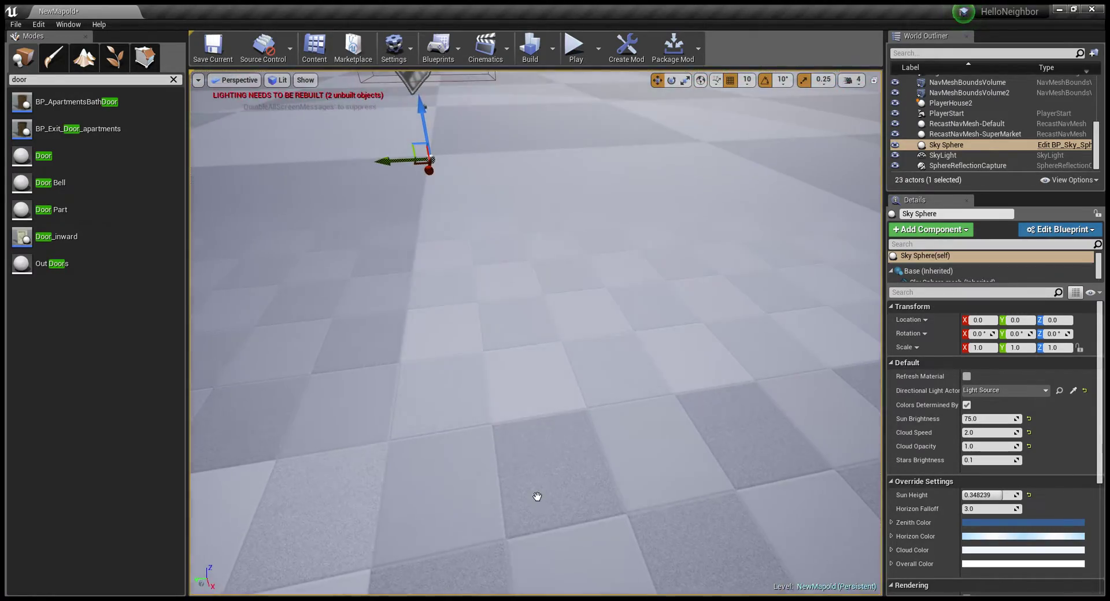
{"action": "mouse_move", "coordinate": [299, 571]}
{"action": "right_mouse_down"}
{"action": "mouse_move", "coordinate": [249, 544]}
{"action": "mouse_move", "coordinate": [301, 405]}
{"action": "mouse_move", "coordinate": [560, 398]}
{"action": "right_mouse_up"}
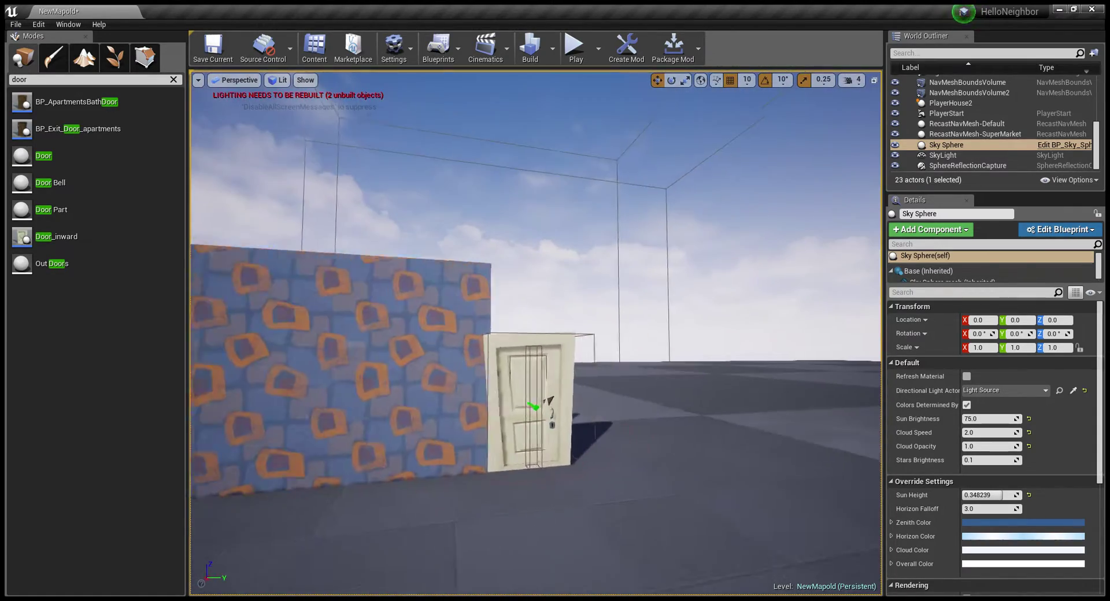
{"action": "mouse_move", "coordinate": [561, 399]}
{"action": "right_mouse_down"}
{"action": "mouse_move", "coordinate": [752, 399]}
{"action": "mouse_move", "coordinate": [635, 399]}
{"action": "mouse_move", "coordinate": [280, 441]}
{"action": "right_mouse_up"}
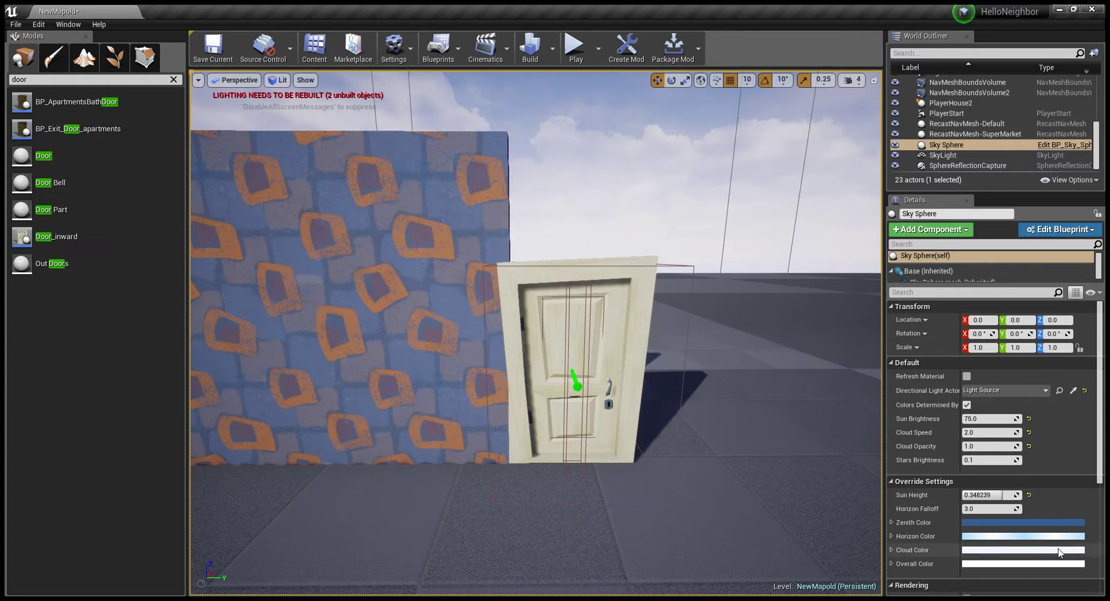
{"action": "right_click_drag", "start_coordinate": [773, 401], "coordinate": [772, 401]}
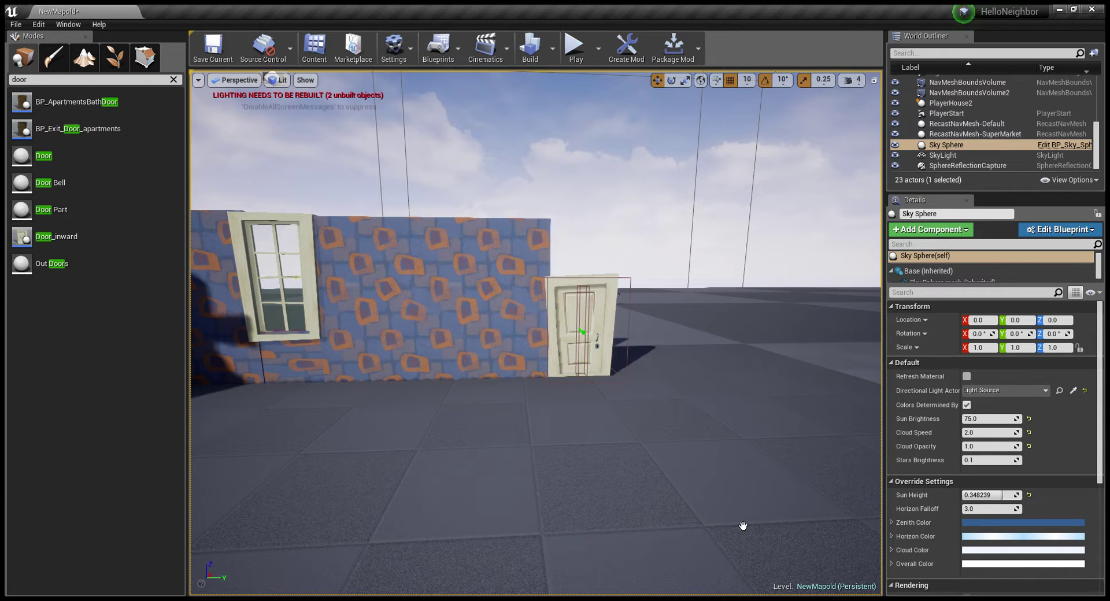
{"action": "left_click_drag", "start_coordinate": [520, 405], "coordinate": [502, 358]}
{"action": "left_click", "coordinate": [87, 86]}
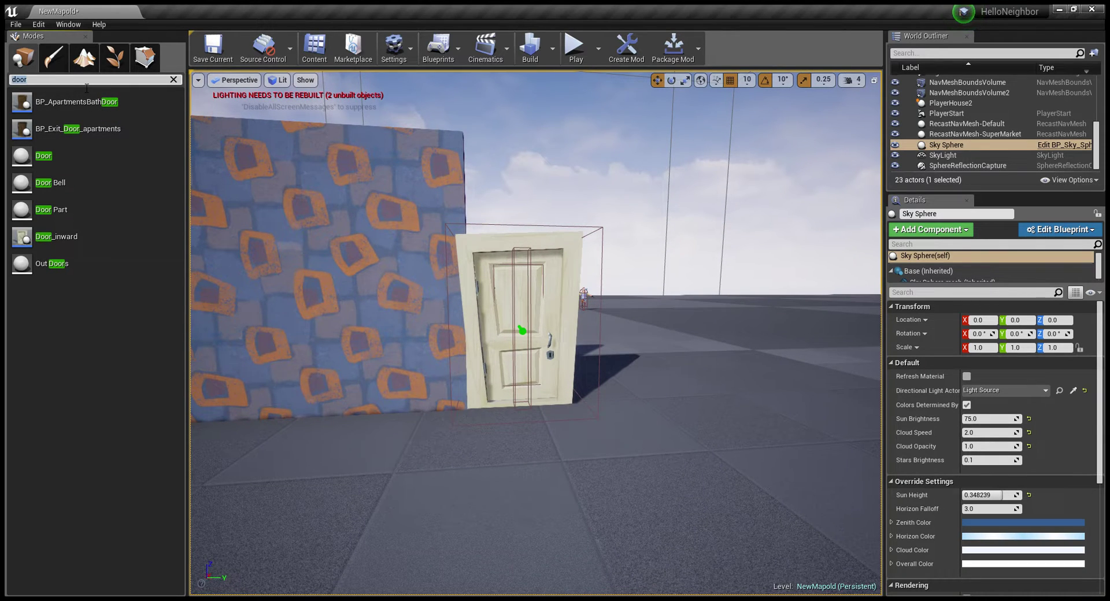
Step: Search 'wall' and place a new wall piece to the right of the door
{"action": "key", "text": "BackSpace"}
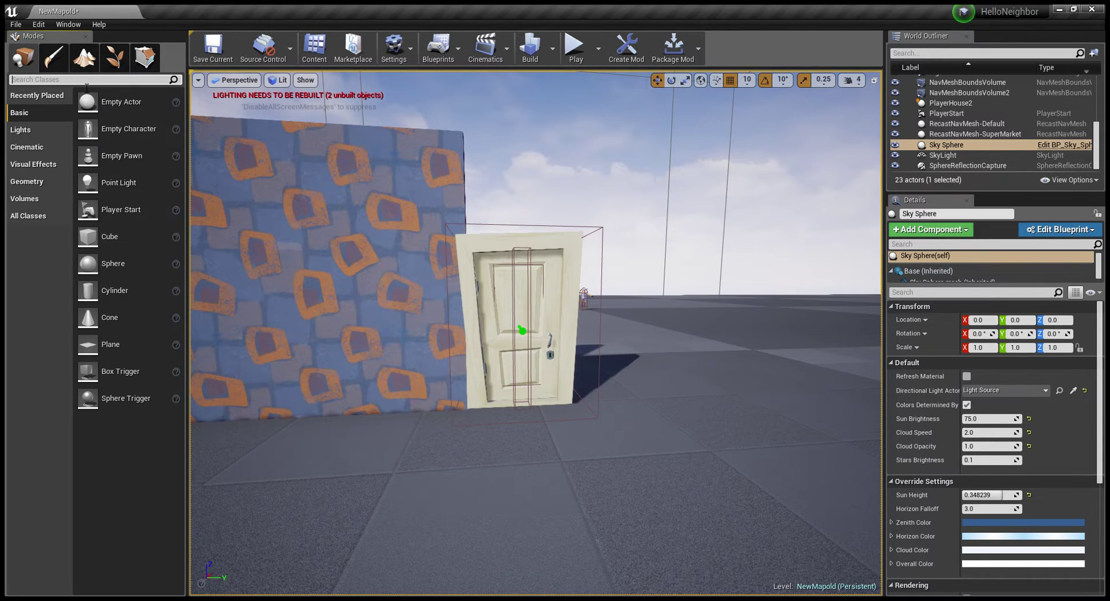
{"action": "type", "text": "wall"}
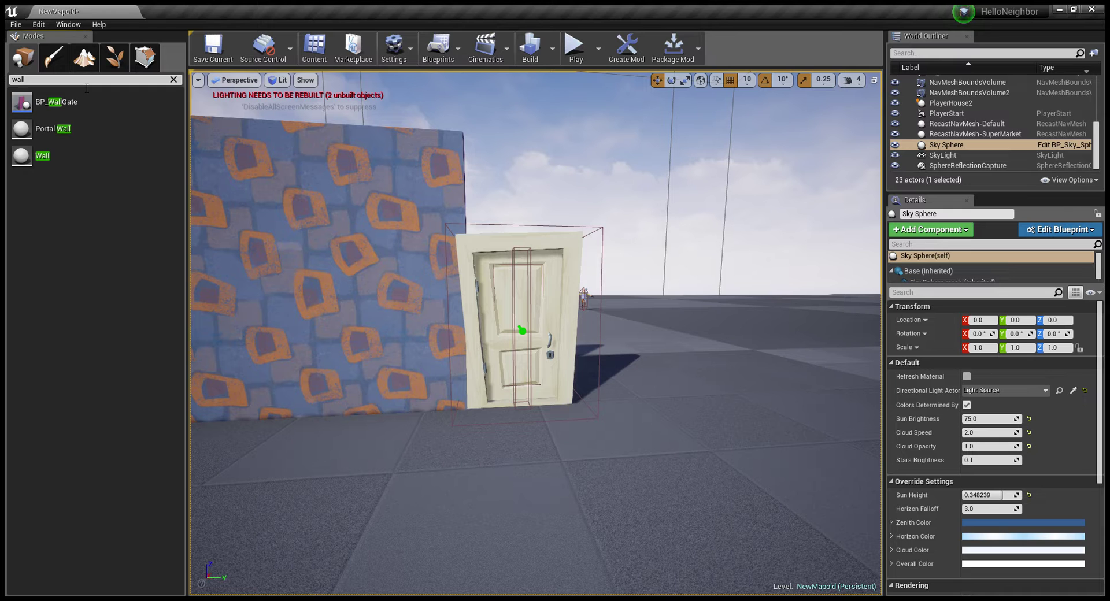
{"action": "right_click_drag", "start_coordinate": [516, 159], "coordinate": [607, 191]}
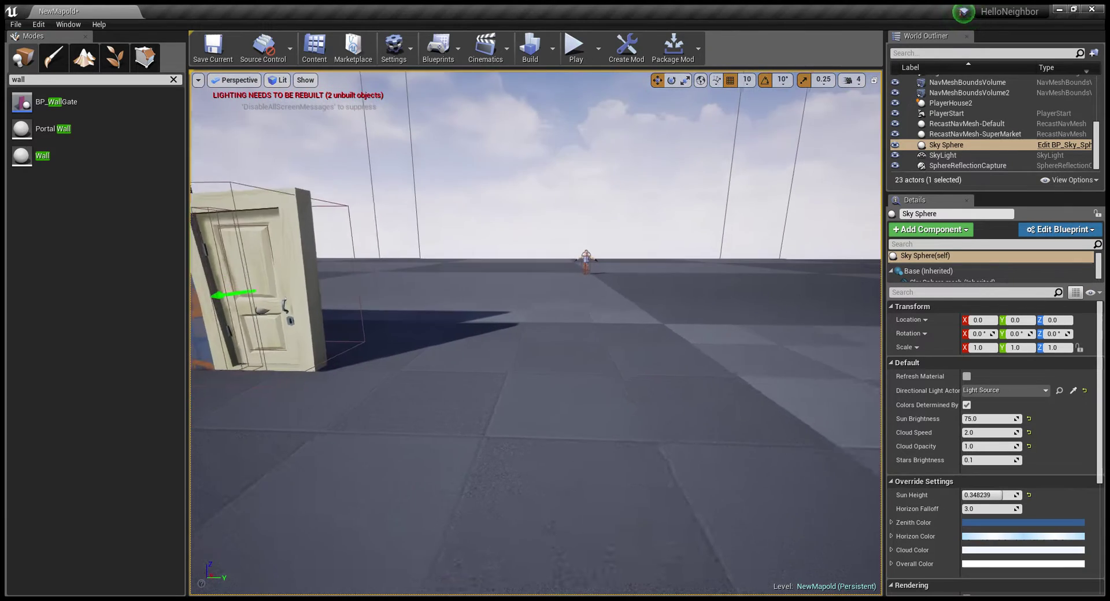
{"action": "left_click_drag", "start_coordinate": [454, 256], "coordinate": [410, 251]}
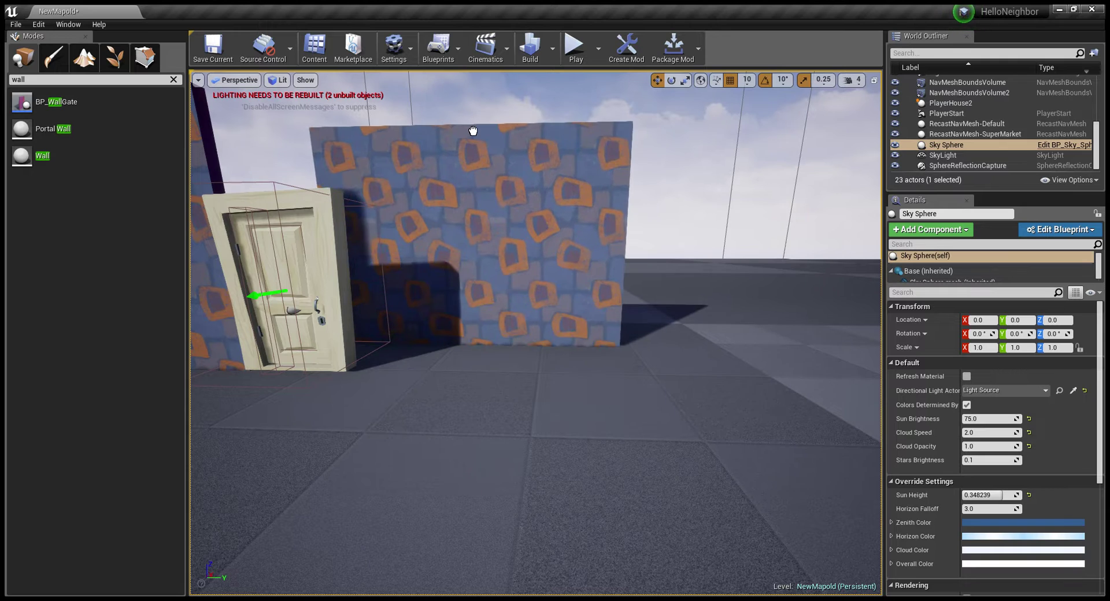
{"action": "left_click_drag", "start_coordinate": [410, 251], "coordinate": [615, 194]}
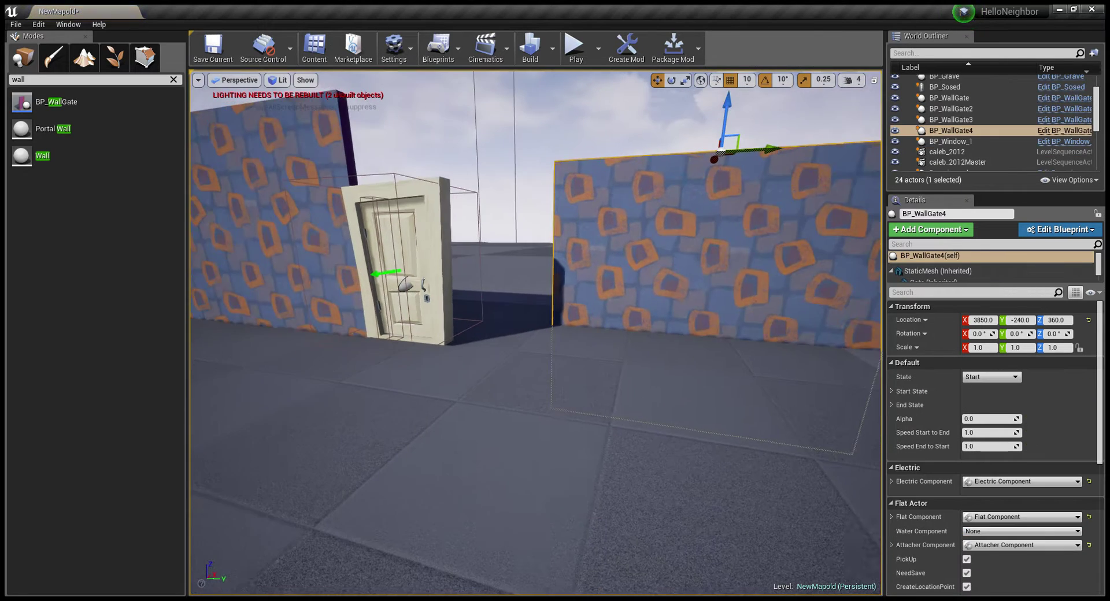
{"action": "scroll", "coordinate": [635, 174], "scroll_direction": "down", "scroll_amount": 5}
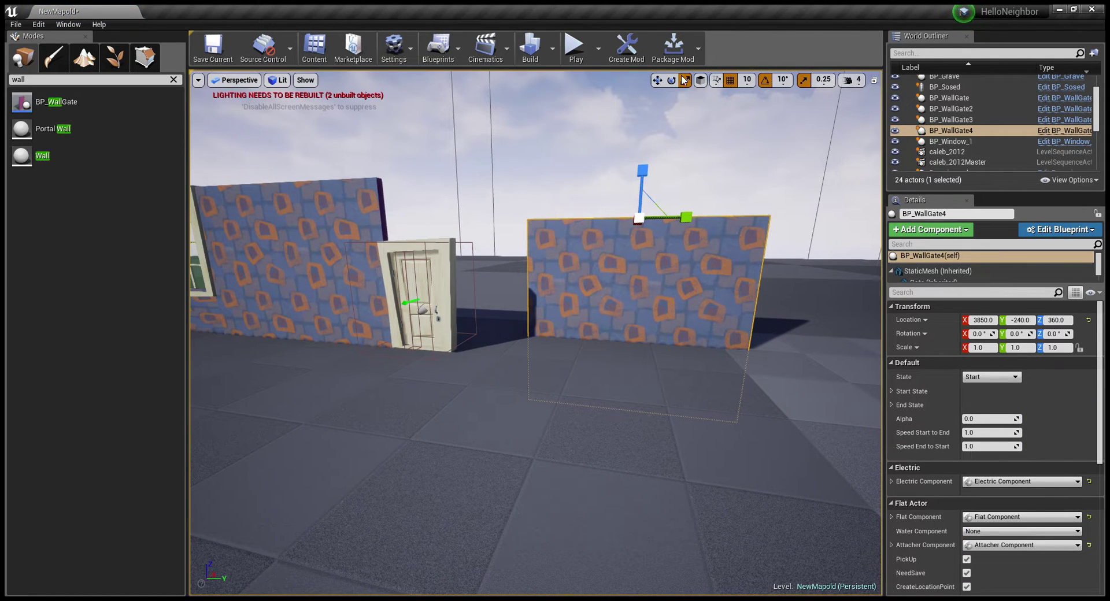
Step: Flatten BP_WallGate4 to a quarter height (scale 1.0, 1.0, 0.25) and lift it
{"action": "left_click_drag", "start_coordinate": [642, 170], "coordinate": [642, 197]}
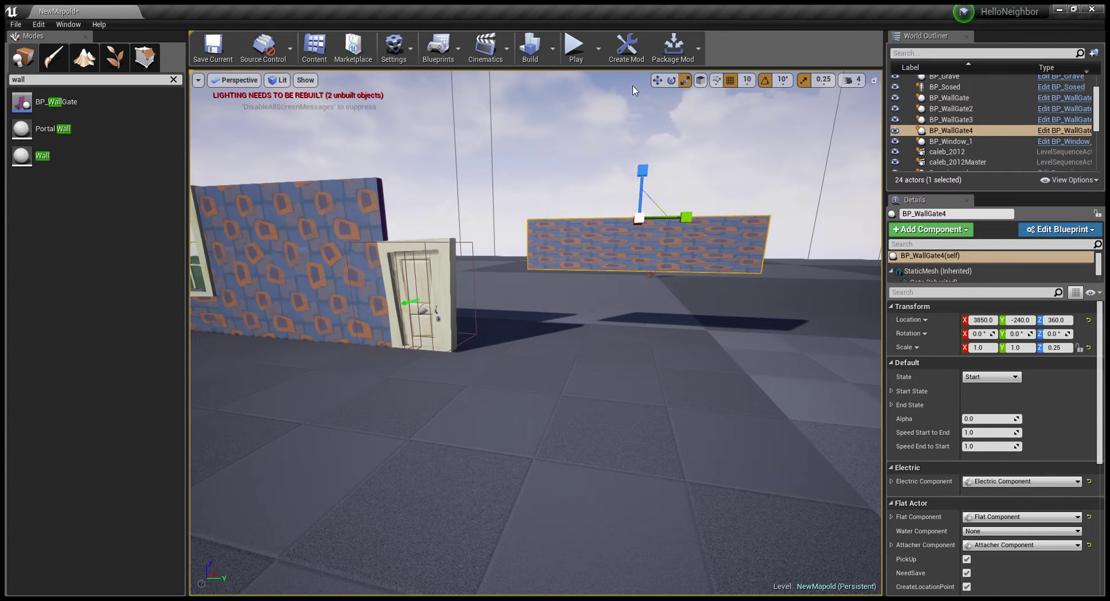
{"action": "left_click", "coordinate": [652, 95]}
{"action": "left_click", "coordinate": [657, 80]}
{"action": "scroll", "coordinate": [656, 228], "scroll_direction": "up", "scroll_amount": 2}
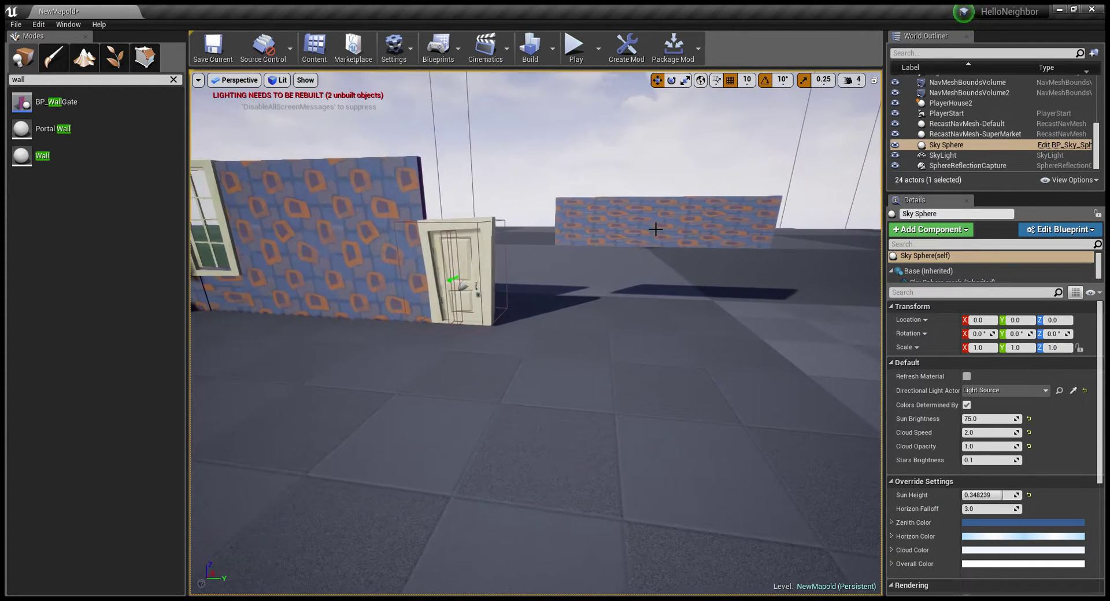
{"action": "left_click", "coordinate": [669, 227]}
{"action": "left_click_drag", "start_coordinate": [658, 173], "coordinate": [554, 173]}
Step: Slide the short wall strip over to the door wall, slightly above it
{"action": "right_click_drag", "start_coordinate": [554, 174], "coordinate": [520, 115]}
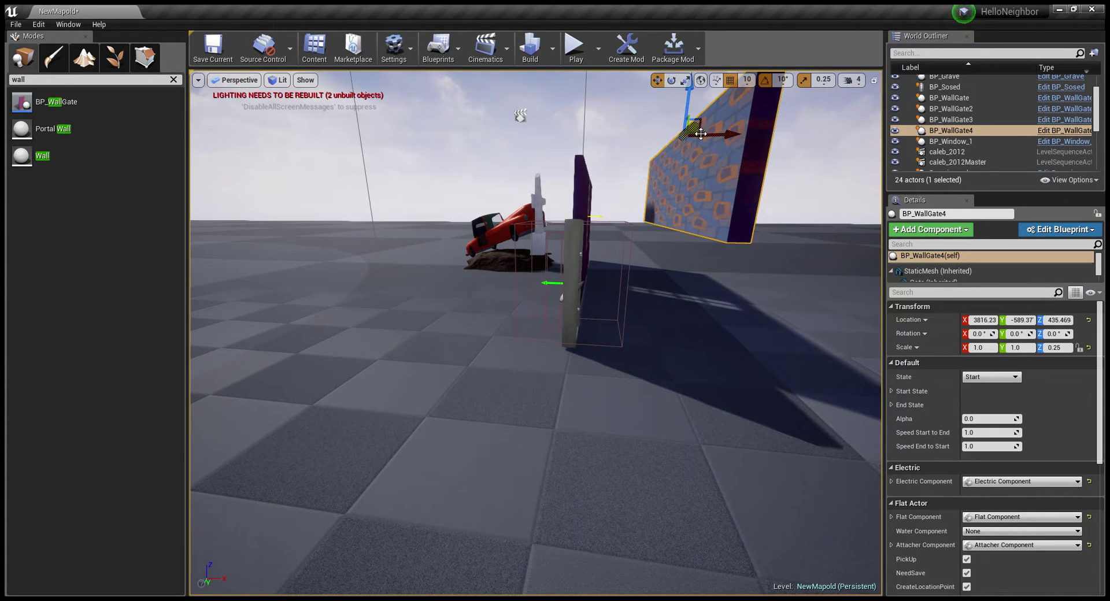
{"action": "left_click_drag", "start_coordinate": [690, 128], "coordinate": [558, 134]}
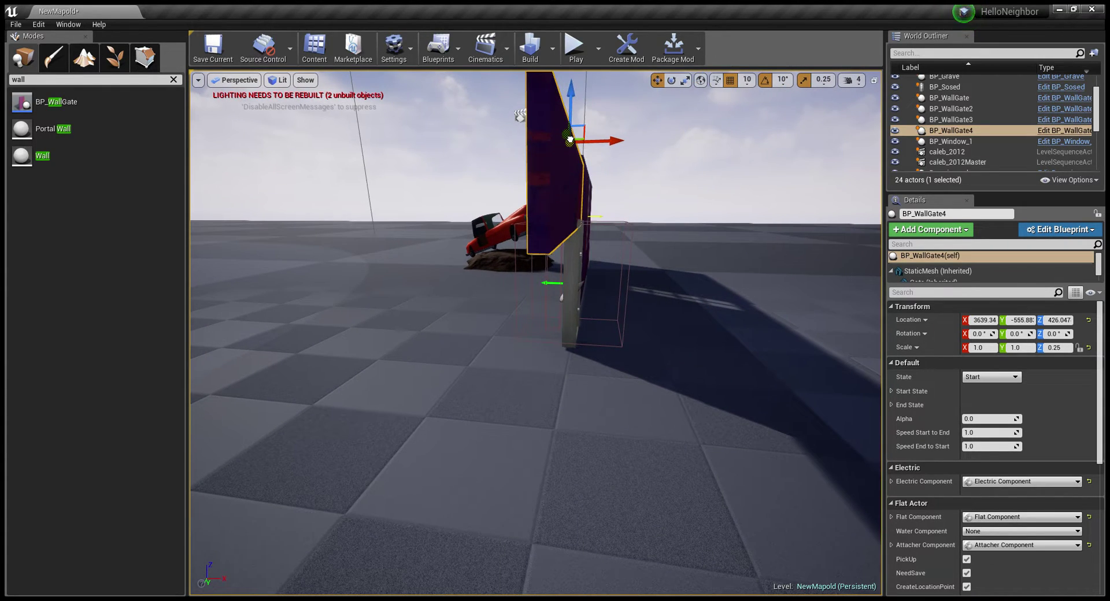
{"action": "right_click_drag", "start_coordinate": [508, 111], "coordinate": [653, 185]}
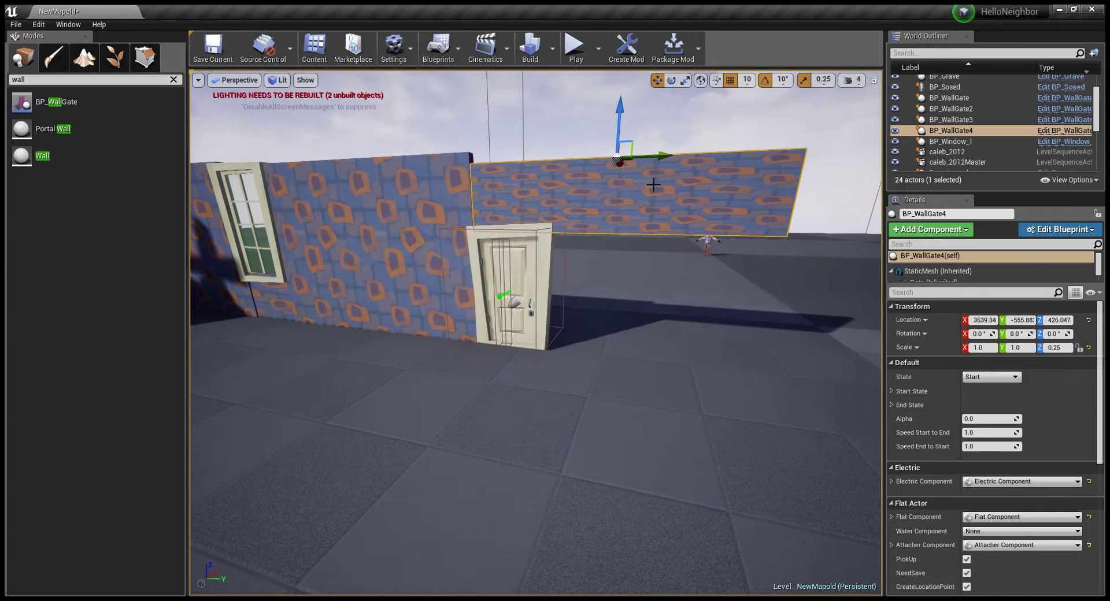
{"action": "left_click_drag", "start_coordinate": [614, 157], "coordinate": [591, 153]}
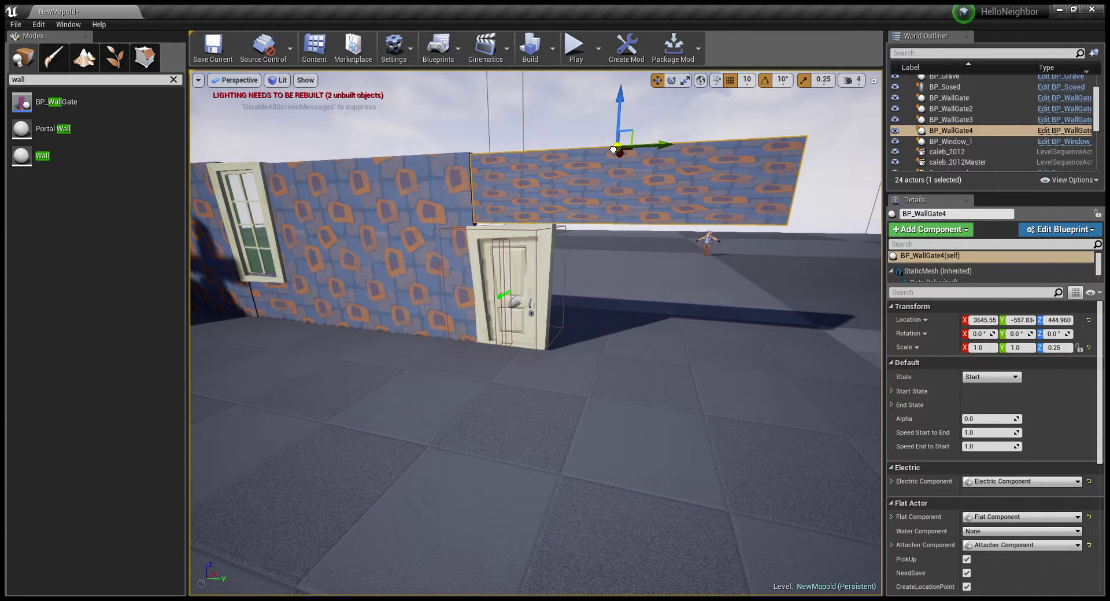
{"action": "mouse_move", "coordinate": [598, 151]}
{"action": "right_mouse_down"}
{"action": "mouse_move", "coordinate": [598, 134]}
{"action": "mouse_move", "coordinate": [496, 112]}
{"action": "right_mouse_up"}
{"action": "left_click", "coordinate": [569, 143]}
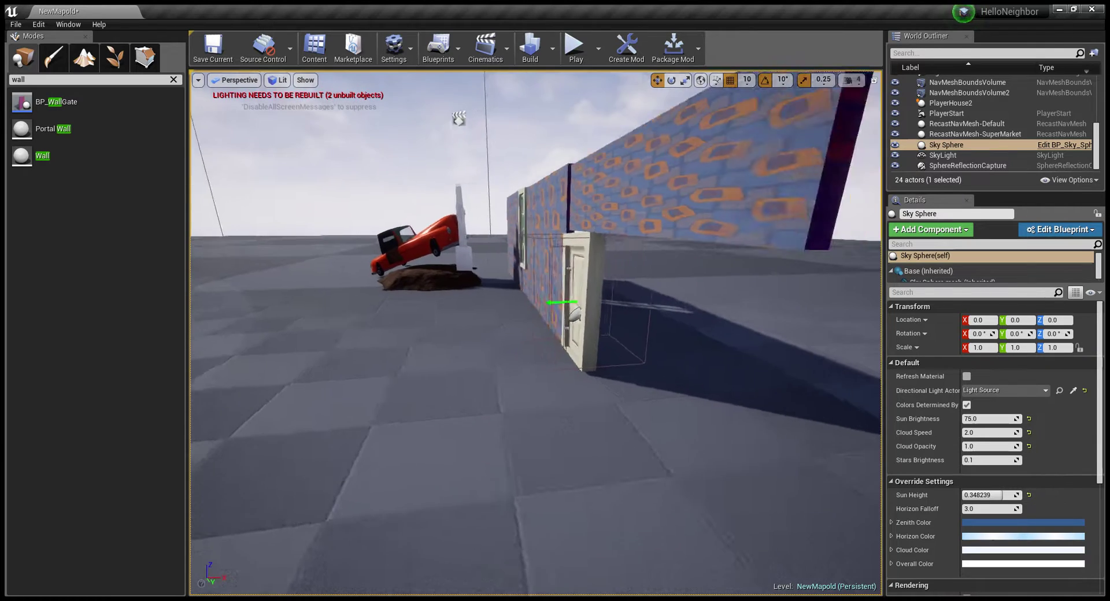
{"action": "left_click", "coordinate": [566, 136]}
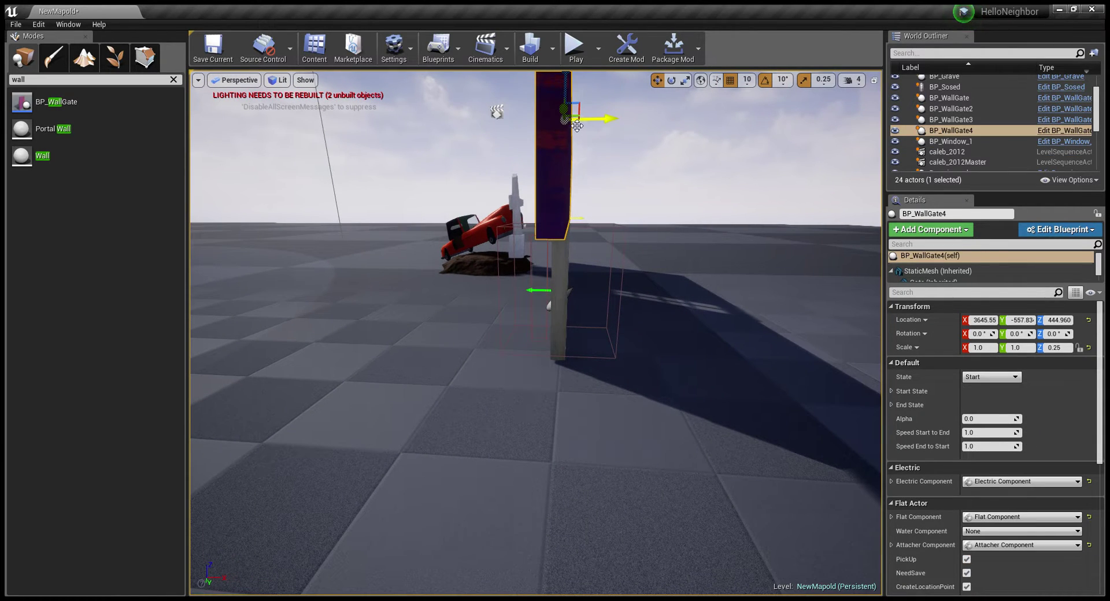
{"action": "left_click_drag", "start_coordinate": [563, 119], "coordinate": [559, 119]}
{"action": "mouse_move", "coordinate": [559, 119]}
{"action": "right_mouse_down"}
{"action": "mouse_move", "coordinate": [441, 136]}
{"action": "mouse_move", "coordinate": [492, 116]}
{"action": "right_mouse_up"}
{"action": "left_click", "coordinate": [441, 136]}
Step: Raise the wall strip so it spans above the Door_inward door
{"action": "right_click_drag", "start_coordinate": [473, 209], "coordinate": [472, 209]}
{"action": "left_click", "coordinate": [475, 216]}
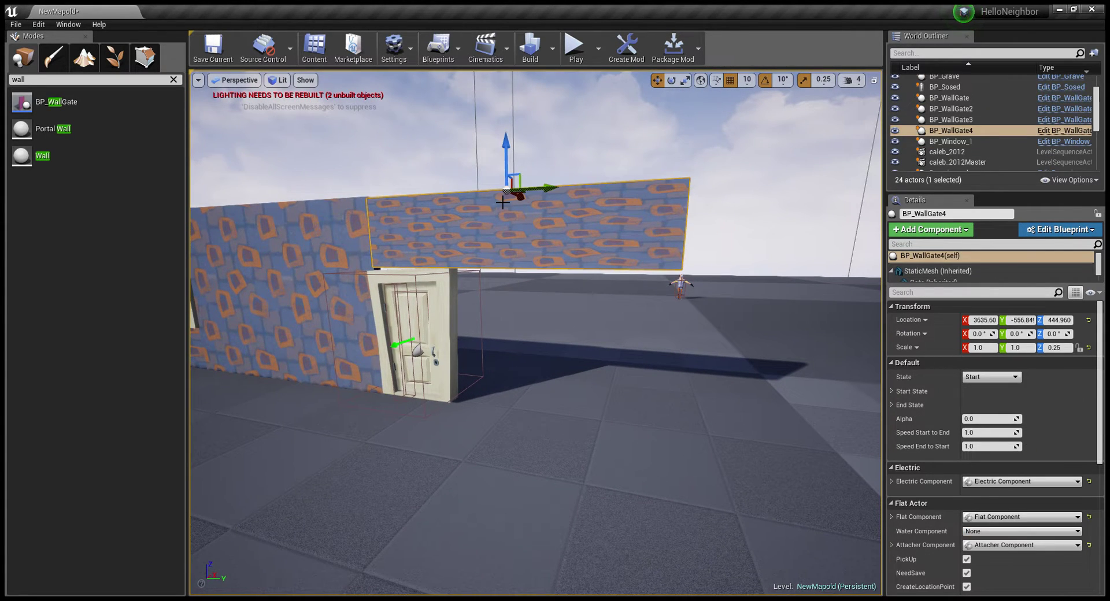
{"action": "left_click_drag", "start_coordinate": [507, 201], "coordinate": [505, 194]}
{"action": "left_click", "coordinate": [430, 166]}
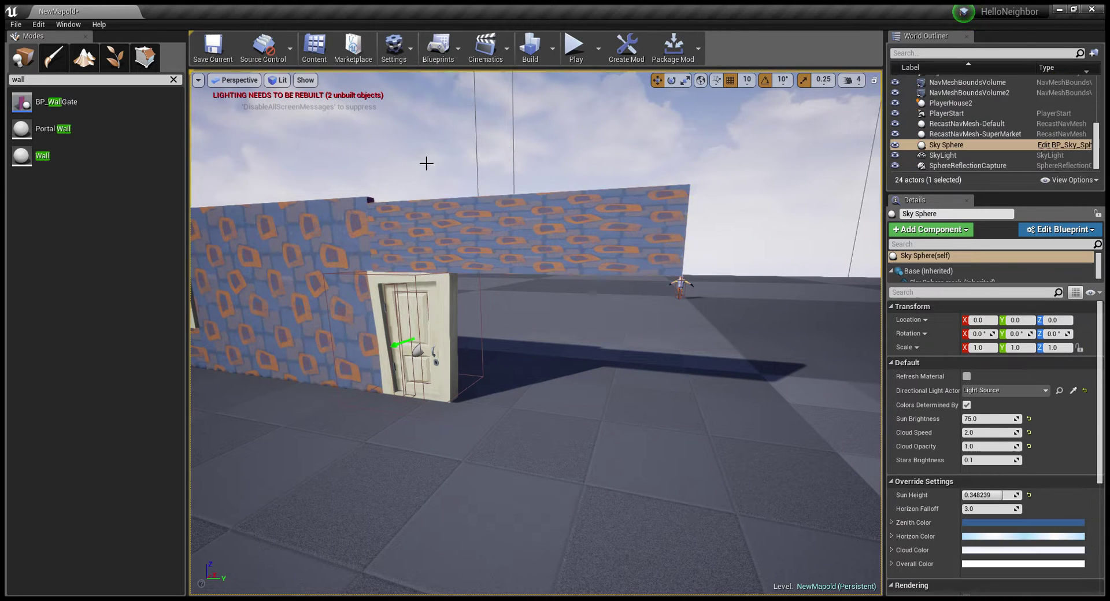
{"action": "left_click_drag", "start_coordinate": [426, 163], "coordinate": [234, 386]}
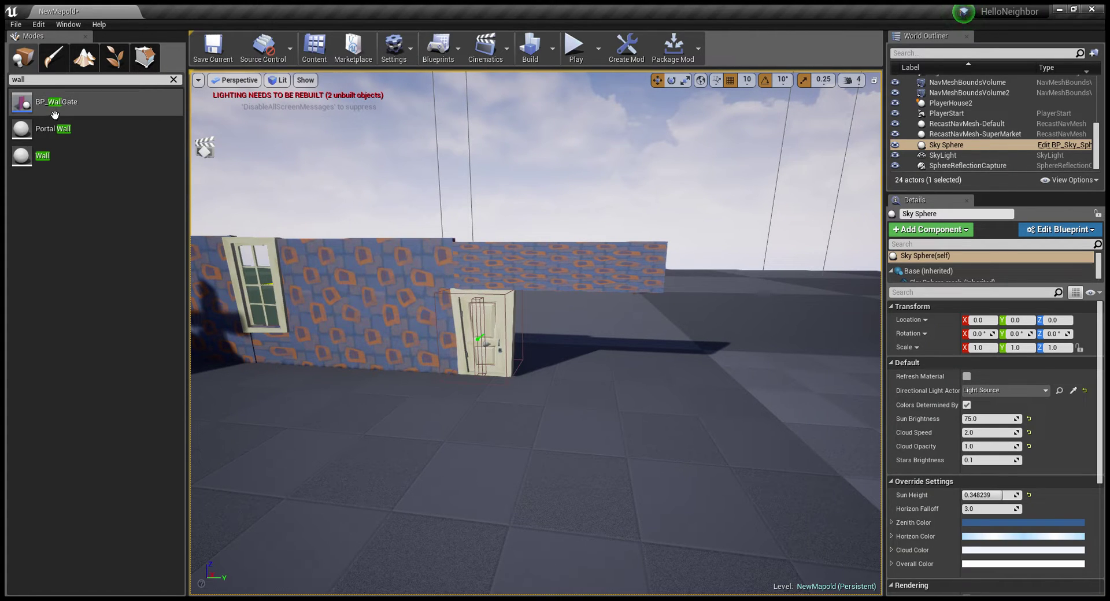
Step: Drag in a BP_WallGate piece and position it on the floor
{"action": "left_click_drag", "start_coordinate": [41, 112], "coordinate": [676, 328]}
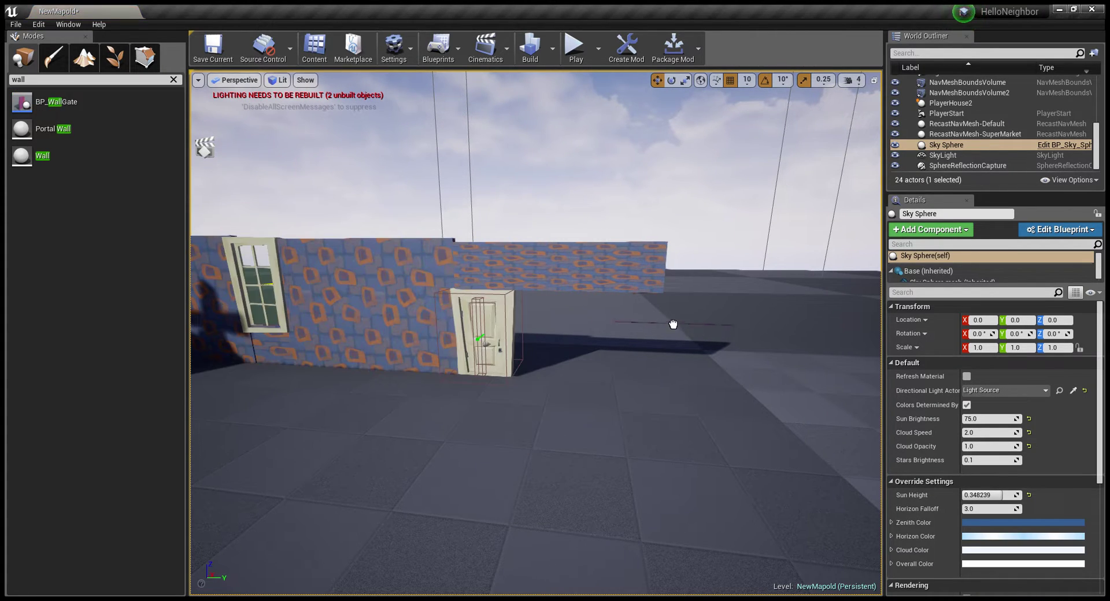
{"action": "left_click_drag", "start_coordinate": [606, 297], "coordinate": [540, 289]}
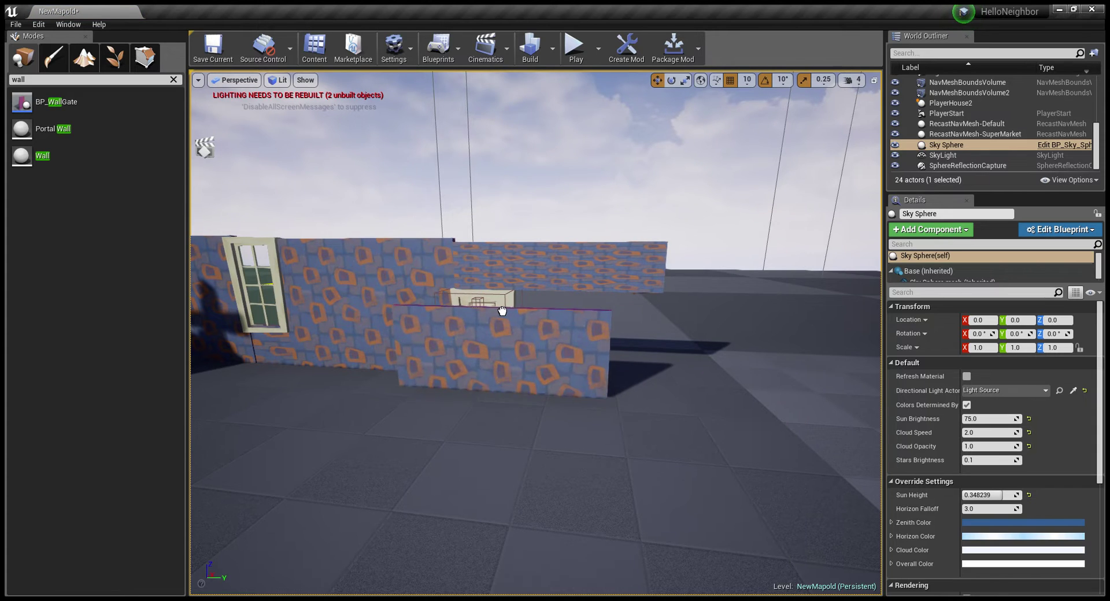
{"action": "mouse_move", "coordinate": [620, 414]}
{"action": "left_mouse_down"}
{"action": "mouse_move", "coordinate": [599, 398]}
{"action": "mouse_move", "coordinate": [623, 354]}
{"action": "left_mouse_up"}
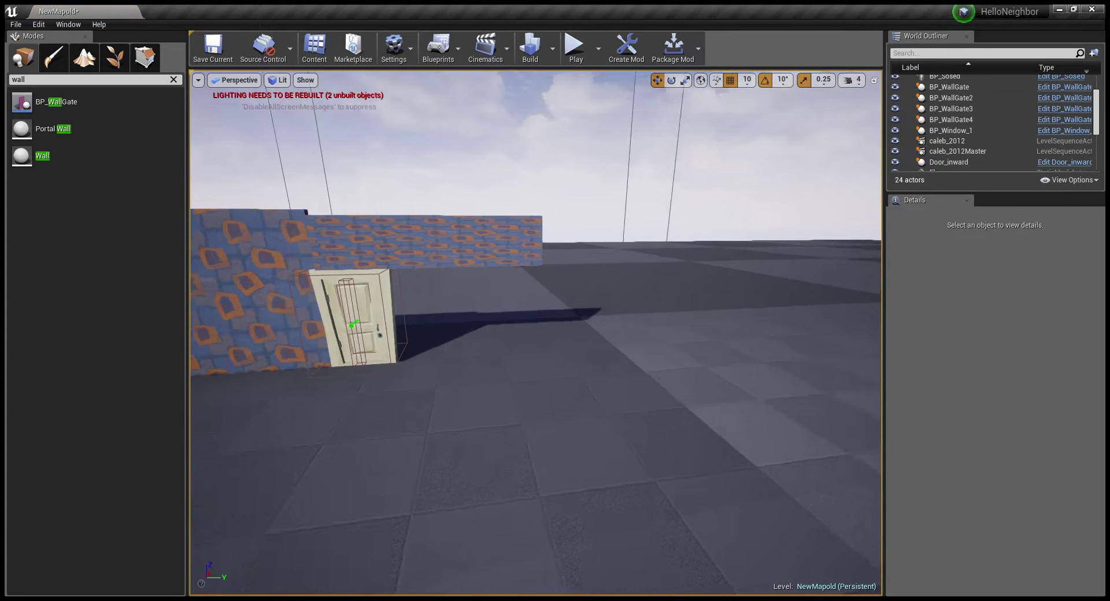
{"action": "left_click_drag", "start_coordinate": [552, 348], "coordinate": [543, 312]}
Step: Place BP_WallGate5 beside the door and slide it into line with the wall
{"action": "mouse_move", "coordinate": [56, 102]}
{"action": "left_mouse_down"}
{"action": "mouse_move", "coordinate": [449, 223]}
{"action": "mouse_move", "coordinate": [446, 262]}
{"action": "mouse_move", "coordinate": [446, 217]}
{"action": "left_mouse_up"}
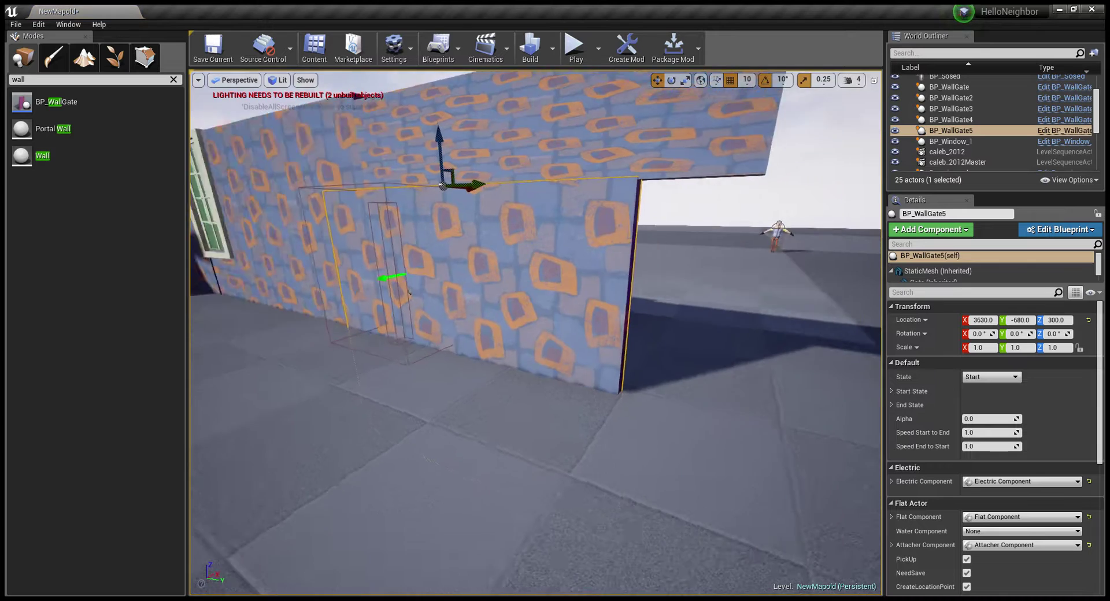
{"action": "right_click_drag", "start_coordinate": [514, 233], "coordinate": [514, 232]}
{"action": "mouse_move", "coordinate": [512, 231]}
{"action": "left_mouse_down"}
{"action": "mouse_move", "coordinate": [715, 232]}
{"action": "mouse_move", "coordinate": [456, 119]}
{"action": "left_mouse_up"}
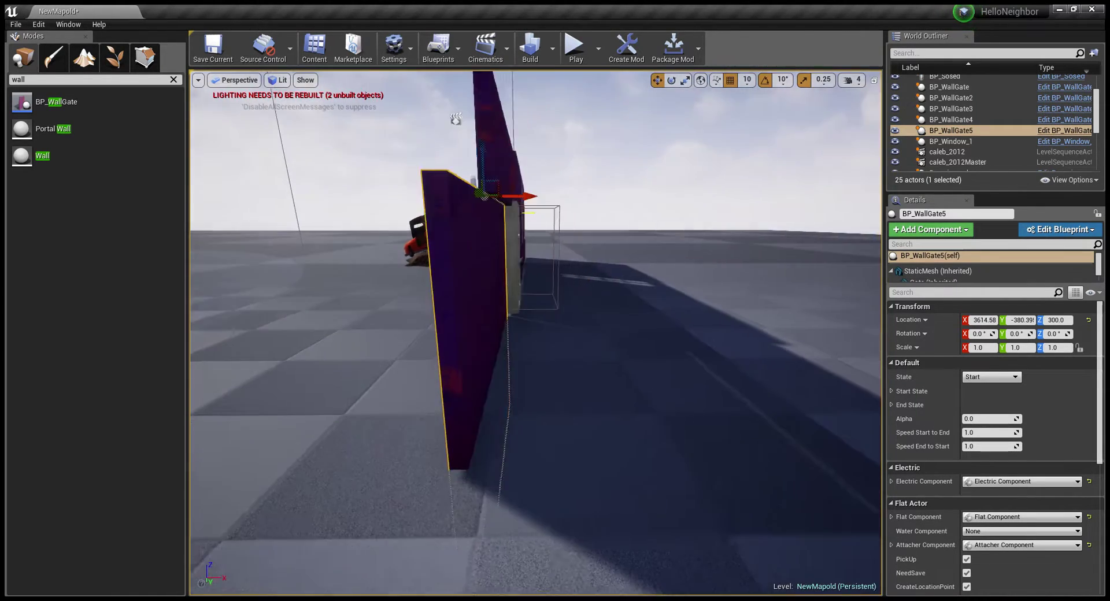
{"action": "left_click_drag", "start_coordinate": [703, 231], "coordinate": [712, 239], "text": "alt"}
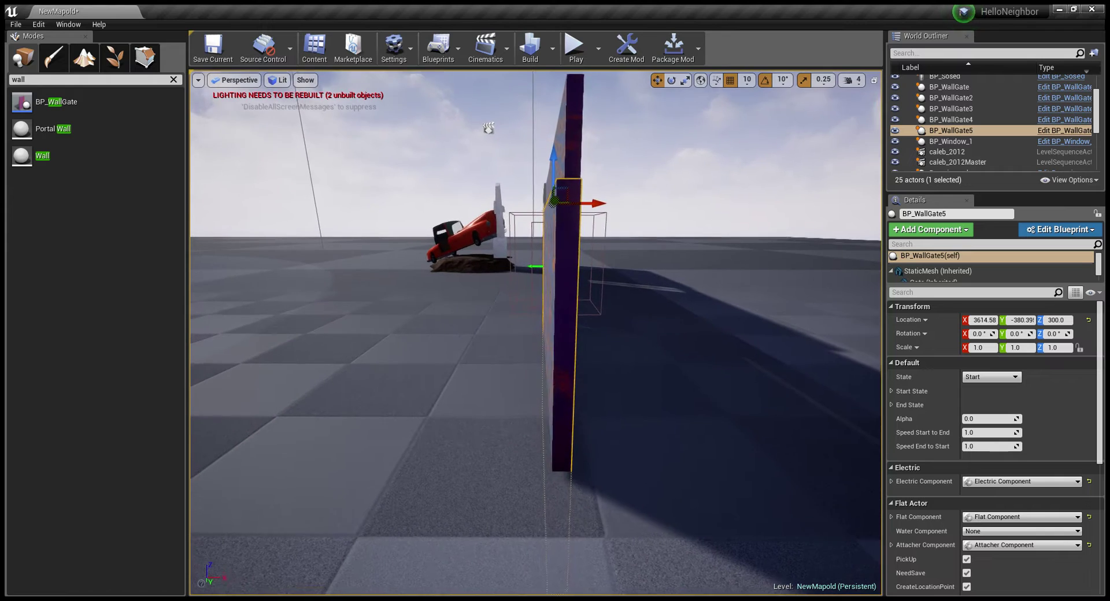
{"action": "left_click_drag", "start_coordinate": [564, 224], "coordinate": [570, 224]}
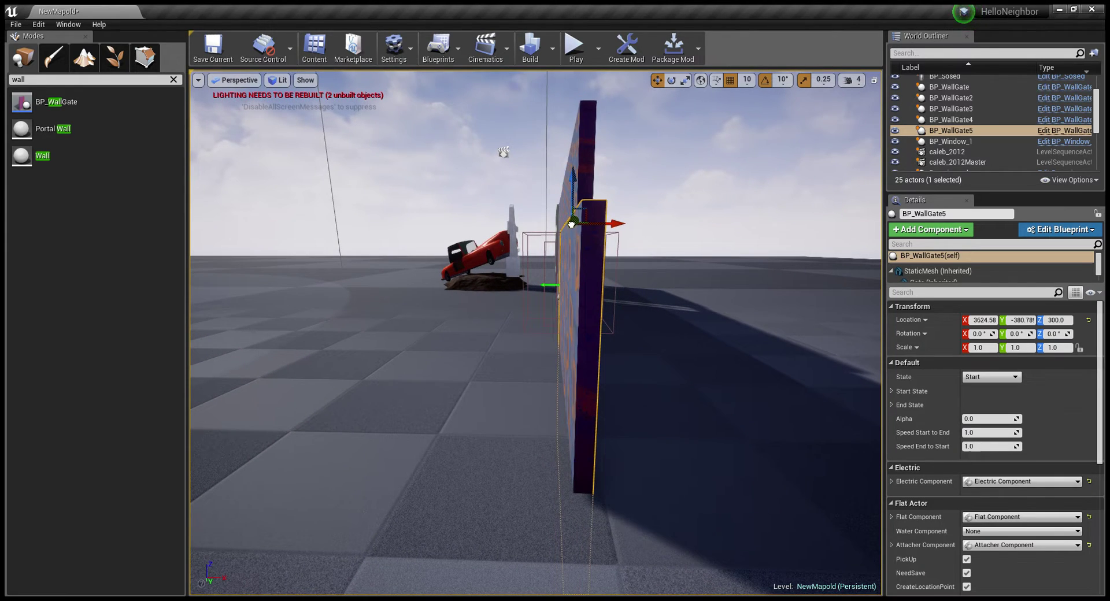
{"action": "left_click", "coordinate": [463, 181]}
{"action": "mouse_move", "coordinate": [462, 181]}
{"action": "left_mouse_down", "text": "alt"}
{"action": "mouse_move", "coordinate": [549, 190]}
{"action": "mouse_move", "coordinate": [391, 136]}
{"action": "mouse_move", "coordinate": [368, 183]}
{"action": "left_mouse_up", "text": "alt"}
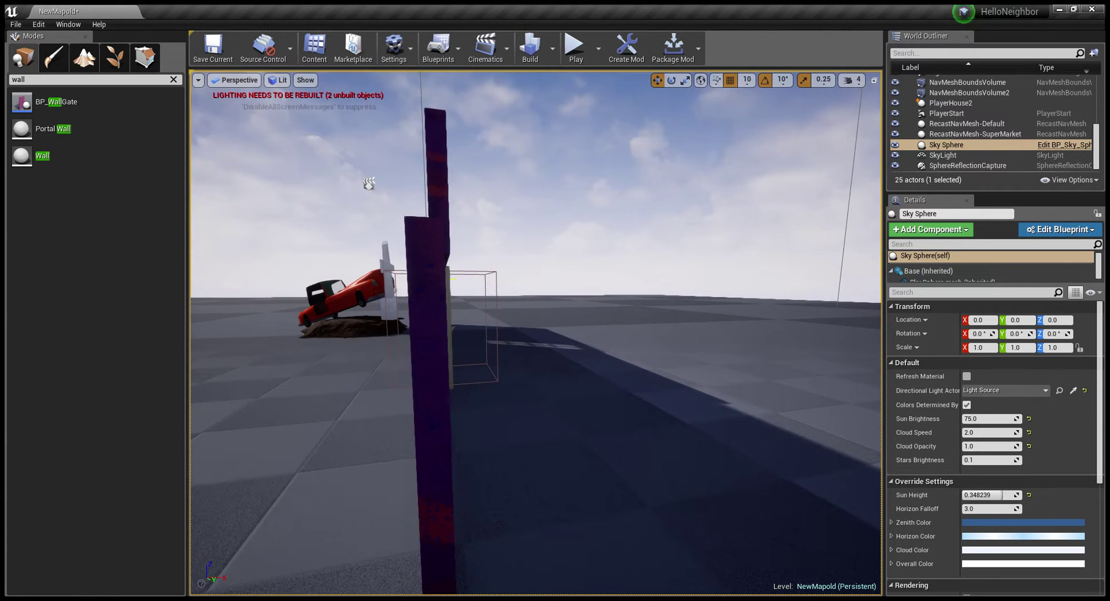
Step: Shift BP_WallGate5 to close the gap against the door wall
{"action": "left_click", "coordinate": [429, 311]}
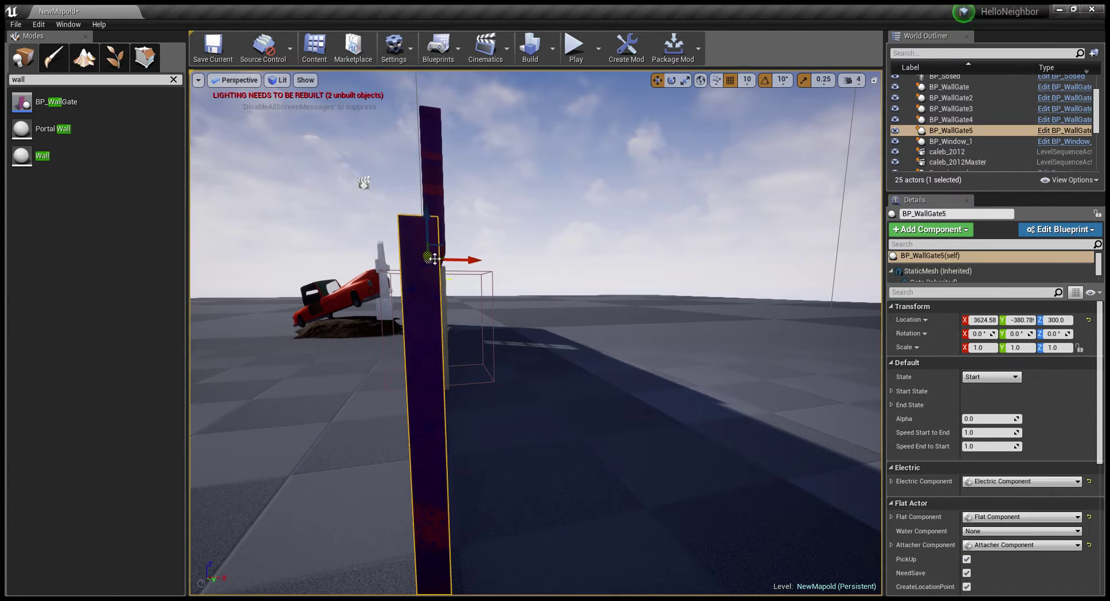
{"action": "left_click_drag", "start_coordinate": [427, 261], "coordinate": [436, 268]}
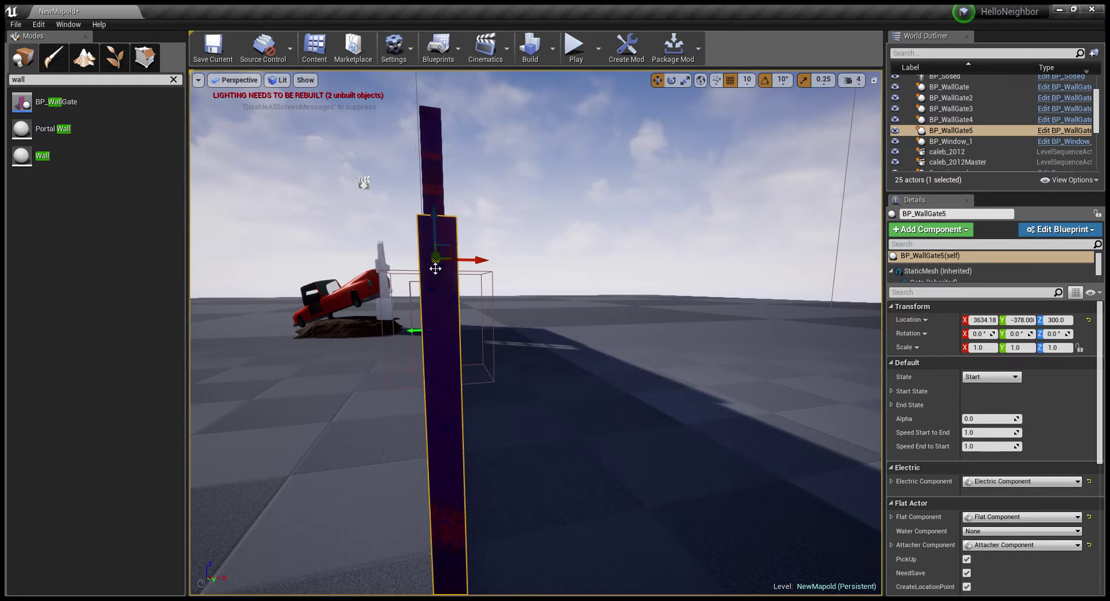
{"action": "left_click_drag", "start_coordinate": [494, 200], "coordinate": [555, 202]}
{"action": "left_click_drag", "start_coordinate": [520, 277], "coordinate": [508, 323]}
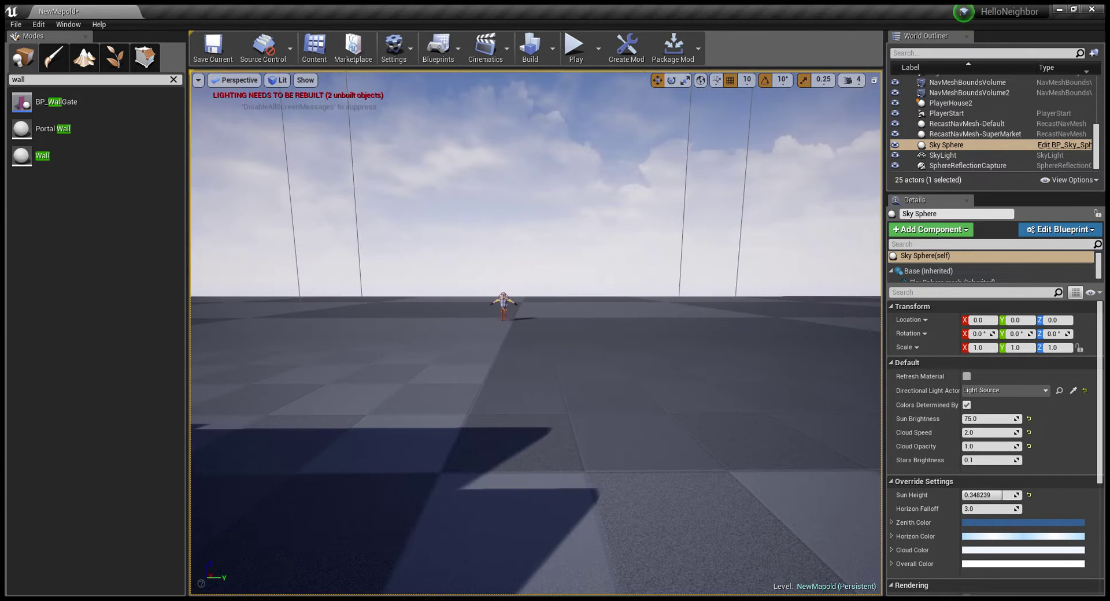
{"action": "left_click_drag", "start_coordinate": [520, 277], "coordinate": [523, 255]}
{"action": "left_click_drag", "start_coordinate": [523, 347], "coordinate": [523, 254]}
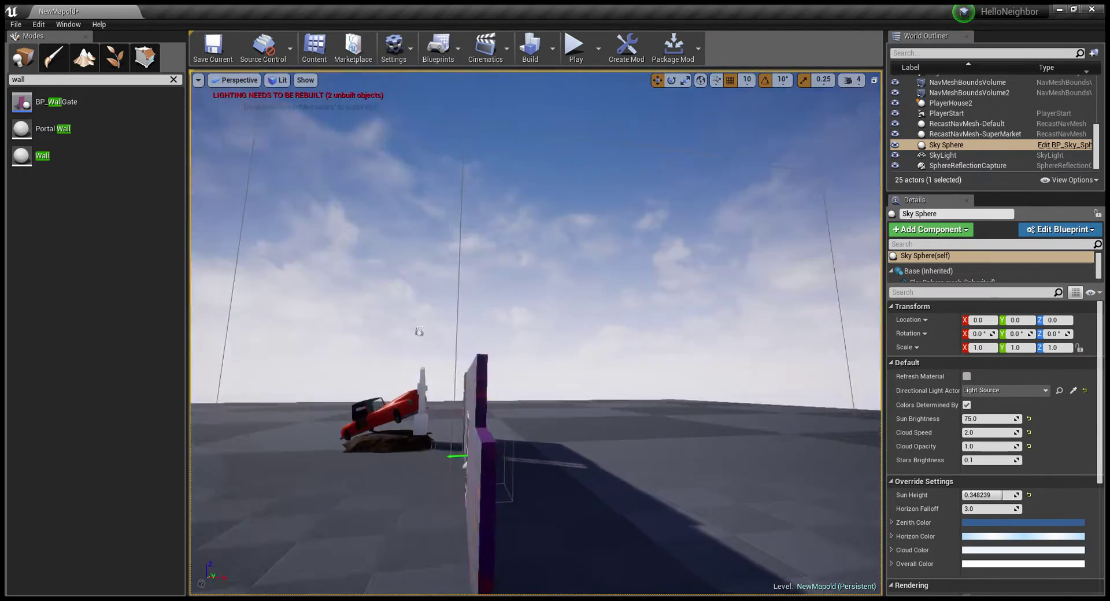
{"action": "left_click_drag", "start_coordinate": [522, 296], "coordinate": [522, 296]}
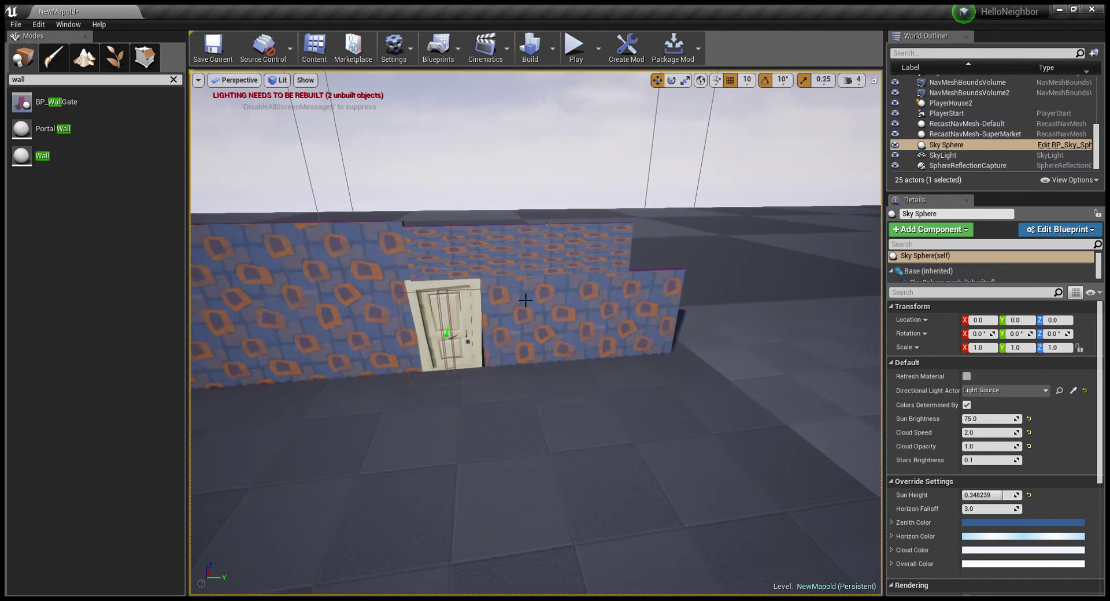
{"action": "left_click", "coordinate": [508, 268]}
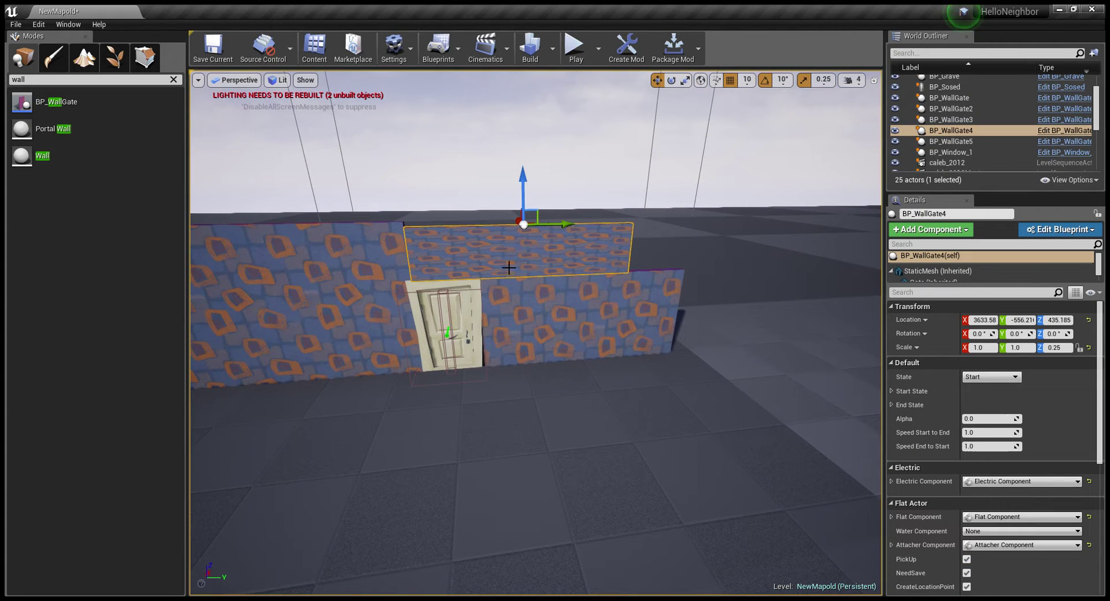
Step: Stretch BP_WallGate4 to Y scale 2.25 so it spans the wall above the door
{"action": "left_click", "coordinate": [671, 80]}
{"action": "left_click_drag", "start_coordinate": [502, 218], "coordinate": [489, 230]}
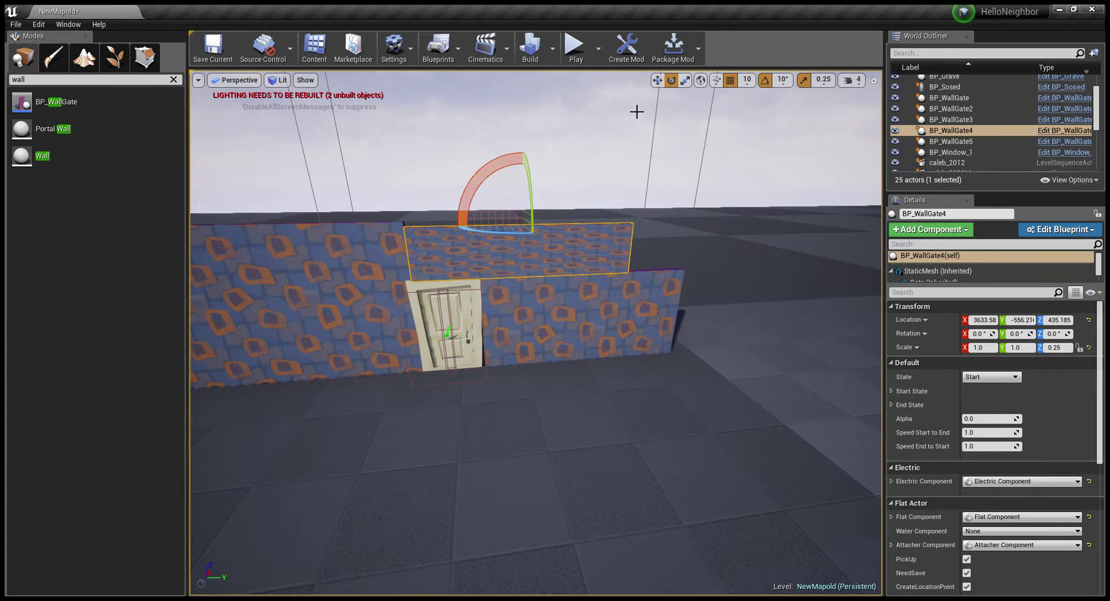
{"action": "left_click", "coordinate": [685, 80]}
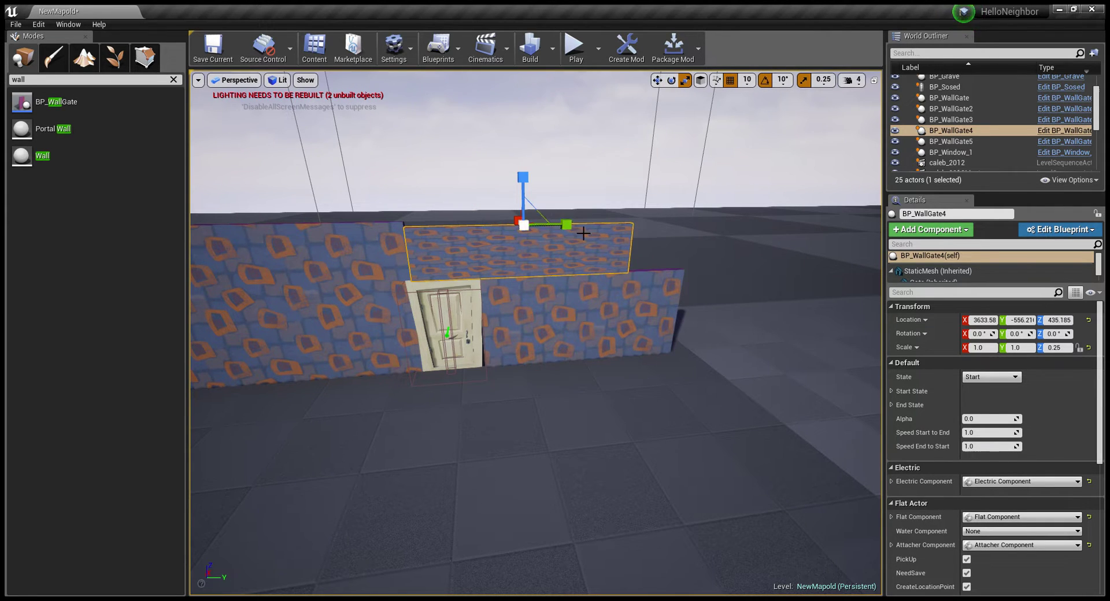
{"action": "left_click_drag", "start_coordinate": [583, 233], "coordinate": [630, 234]}
Step: Raise the widened strip slightly to about 3637.47, -565.13, 498.669
{"action": "left_click", "coordinate": [496, 199]}
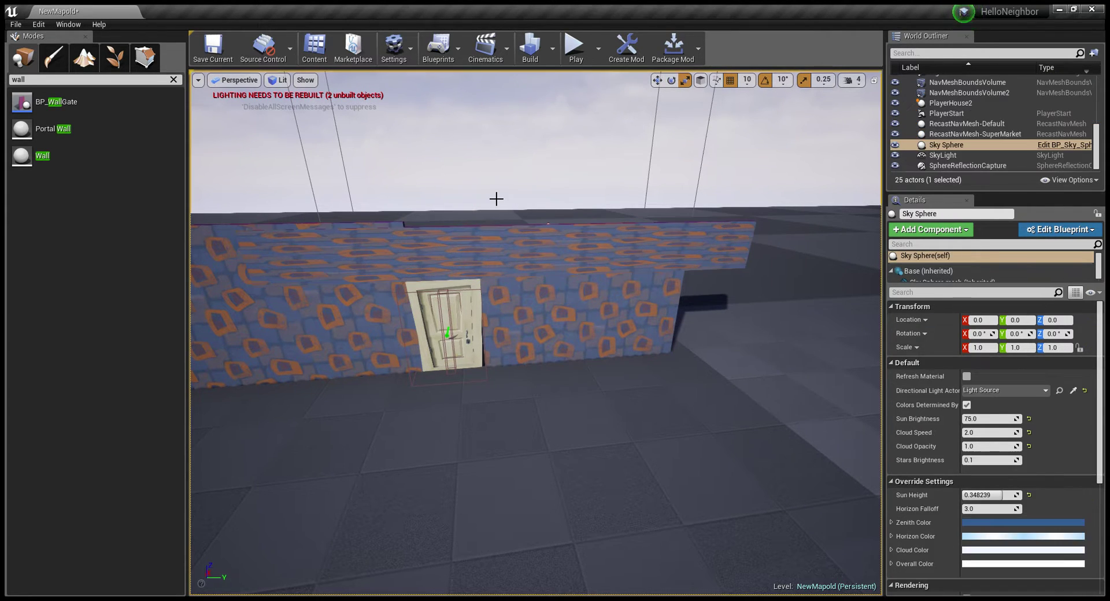
{"action": "right_click_drag", "start_coordinate": [496, 198], "coordinate": [463, 199]}
{"action": "left_click", "coordinate": [582, 223]}
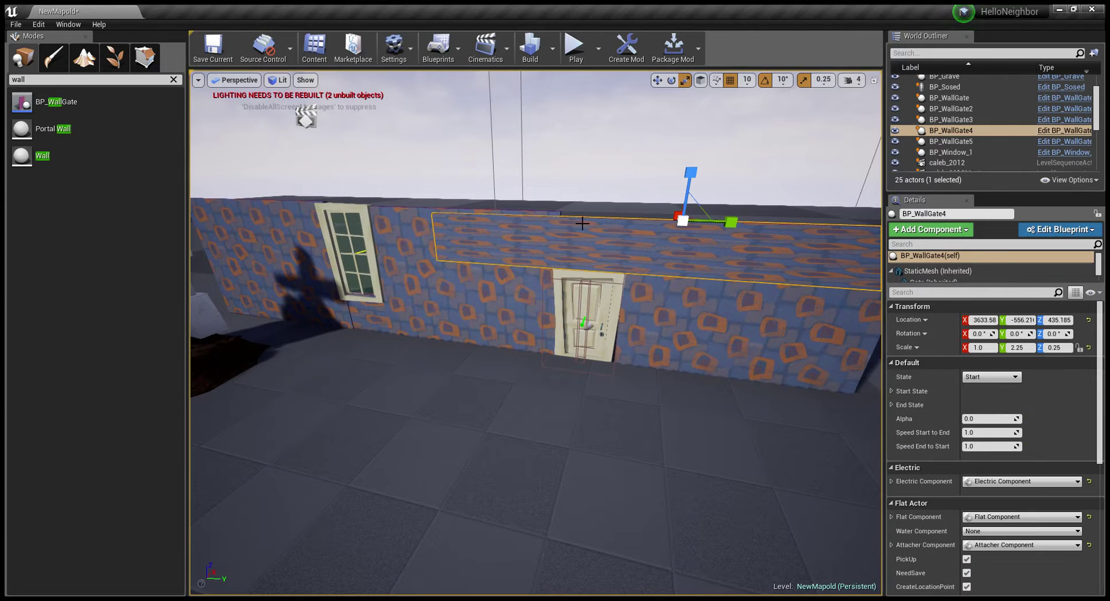
{"action": "mouse_move", "coordinate": [696, 193]}
{"action": "left_mouse_down"}
{"action": "mouse_move", "coordinate": [696, 179]}
{"action": "mouse_move", "coordinate": [690, 202]}
{"action": "left_mouse_up"}
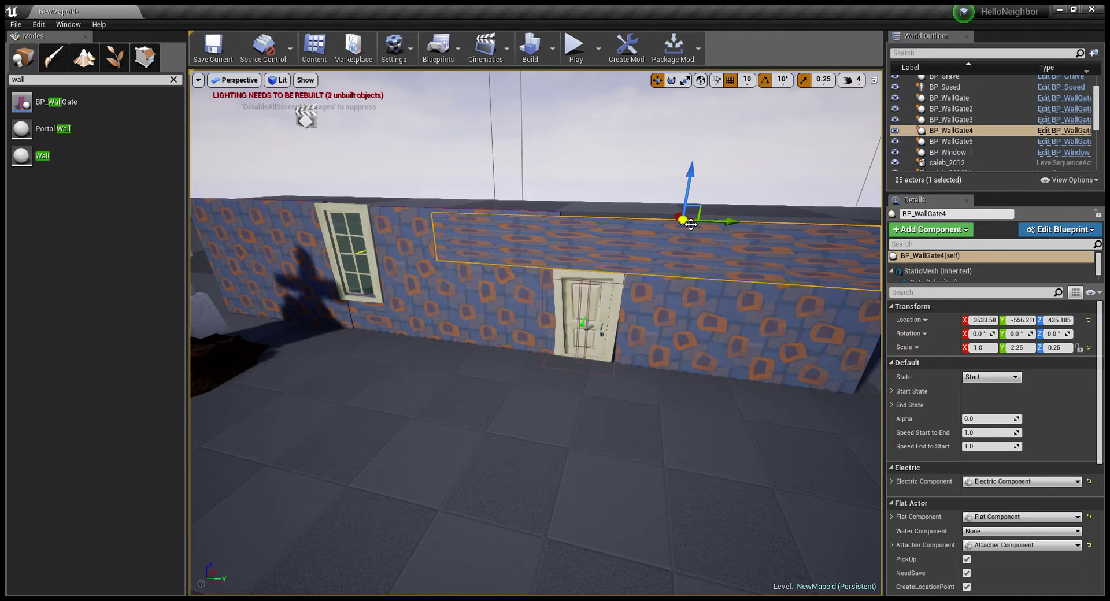
{"action": "left_click_drag", "start_coordinate": [691, 225], "coordinate": [682, 195]}
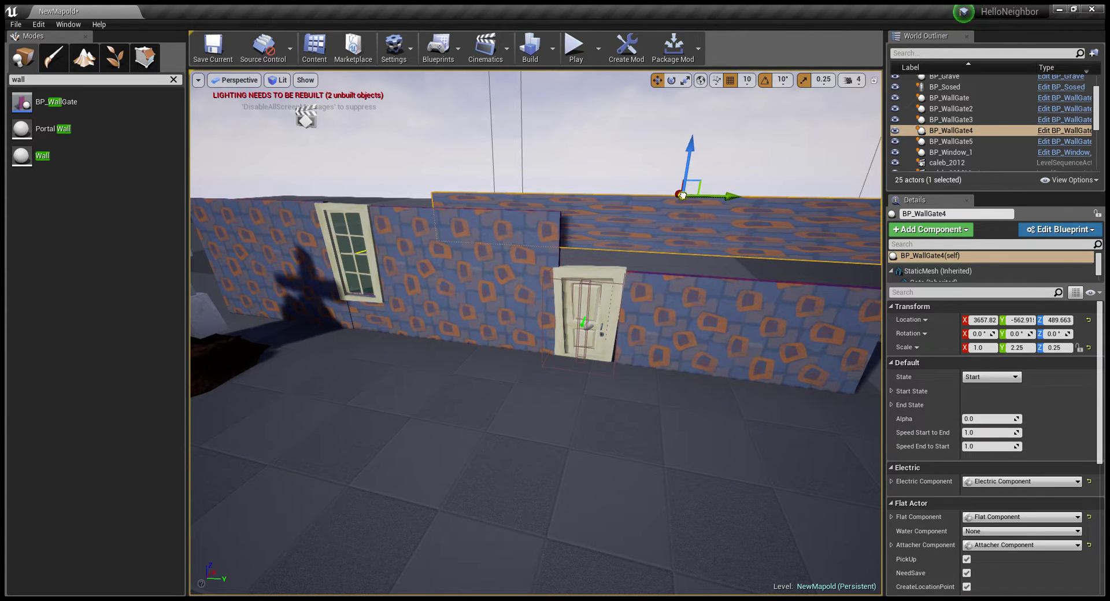
{"action": "mouse_move", "coordinate": [702, 215]}
{"action": "left_mouse_down", "text": "alt"}
{"action": "mouse_move", "coordinate": [569, 203]}
{"action": "mouse_move", "coordinate": [553, 189]}
{"action": "mouse_move", "coordinate": [653, 194]}
{"action": "mouse_move", "coordinate": [430, 218]}
{"action": "mouse_move", "coordinate": [632, 94]}
{"action": "left_mouse_up", "text": "alt"}
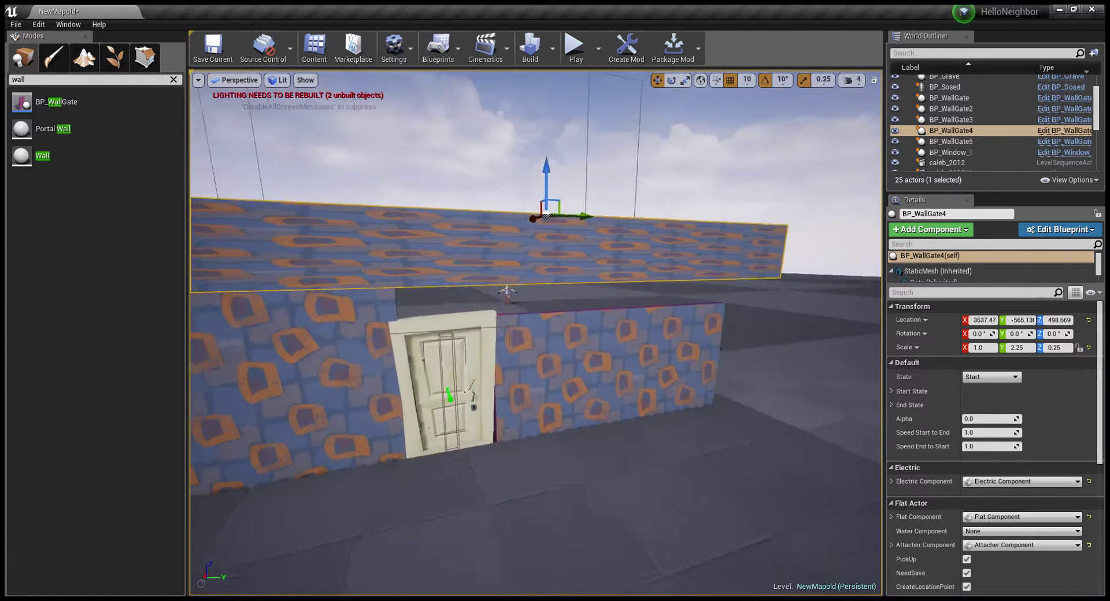
Step: Make the upper wall section twice as tall and raise it higher
{"action": "left_click", "coordinate": [671, 81]}
{"action": "left_click", "coordinate": [691, 78]}
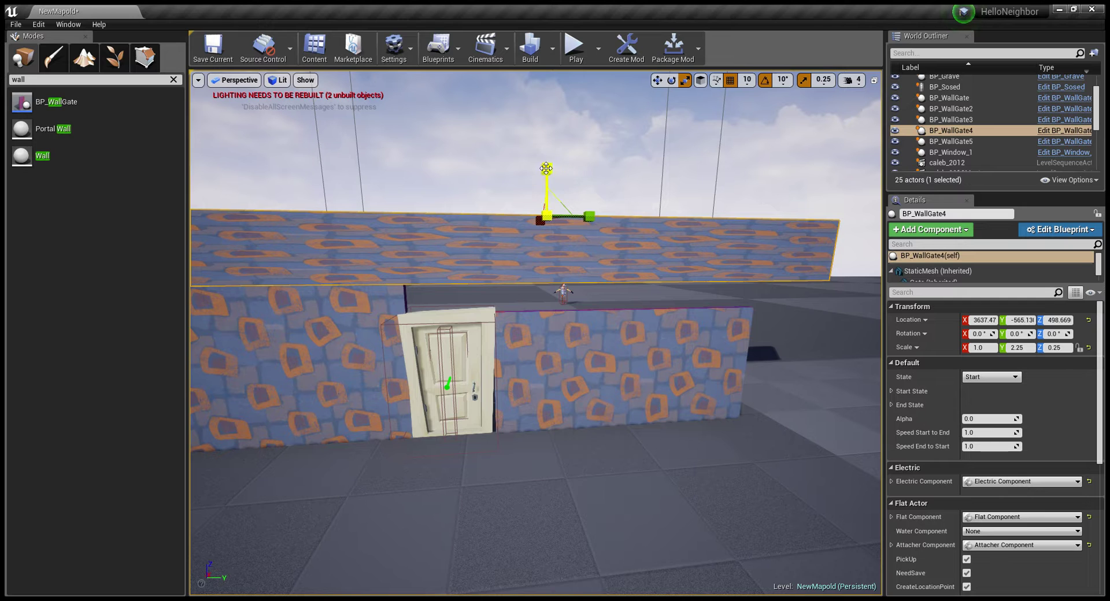
{"action": "left_click_drag", "start_coordinate": [547, 171], "coordinate": [547, 159]}
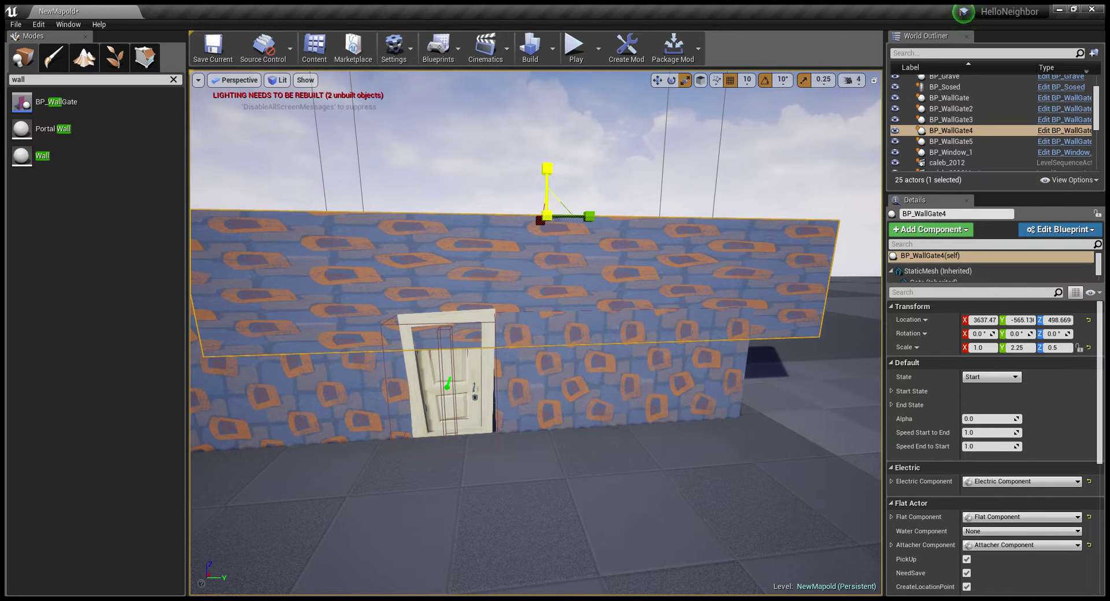
{"action": "right_click_drag", "start_coordinate": [551, 172], "coordinate": [523, 173]}
{"action": "right_click_drag", "start_coordinate": [511, 225], "coordinate": [537, 243]}
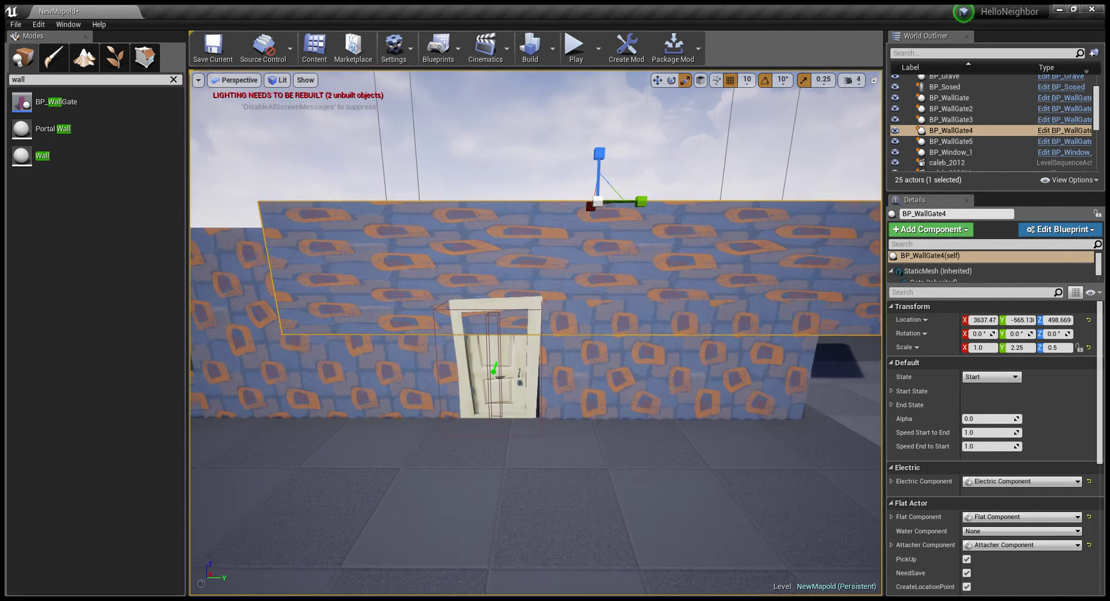
{"action": "mouse_move", "coordinate": [606, 156]}
{"action": "right_mouse_down"}
{"action": "mouse_move", "coordinate": [605, 178]}
{"action": "mouse_move", "coordinate": [632, 161]}
{"action": "right_mouse_up"}
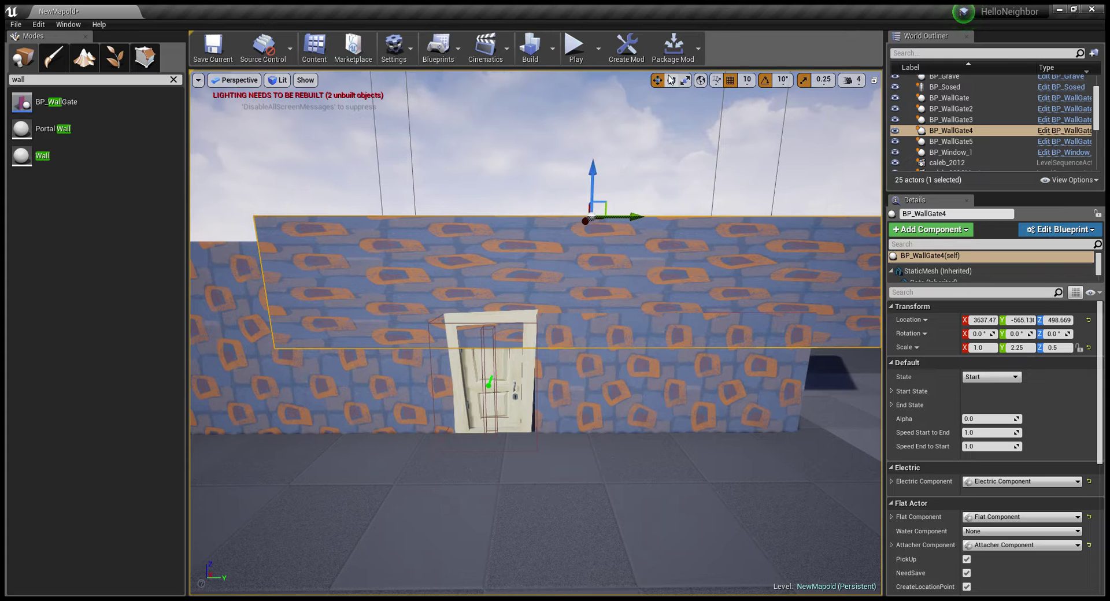
{"action": "left_click_drag", "start_coordinate": [595, 216], "coordinate": [587, 167]}
{"action": "mouse_move", "coordinate": [587, 168]}
{"action": "right_mouse_down"}
{"action": "mouse_move", "coordinate": [423, 214]}
{"action": "mouse_move", "coordinate": [553, 222]}
{"action": "right_mouse_up"}
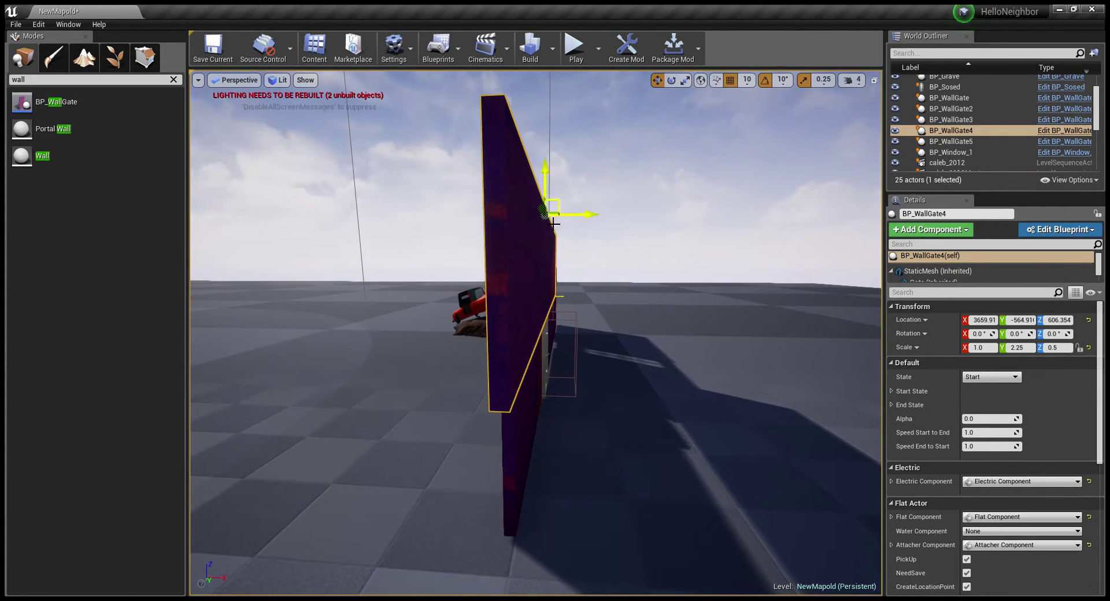
Step: Shift the upper section into line and lower it onto the wall below, near Z 576.5
{"action": "left_click_drag", "start_coordinate": [545, 217], "coordinate": [533, 215]}
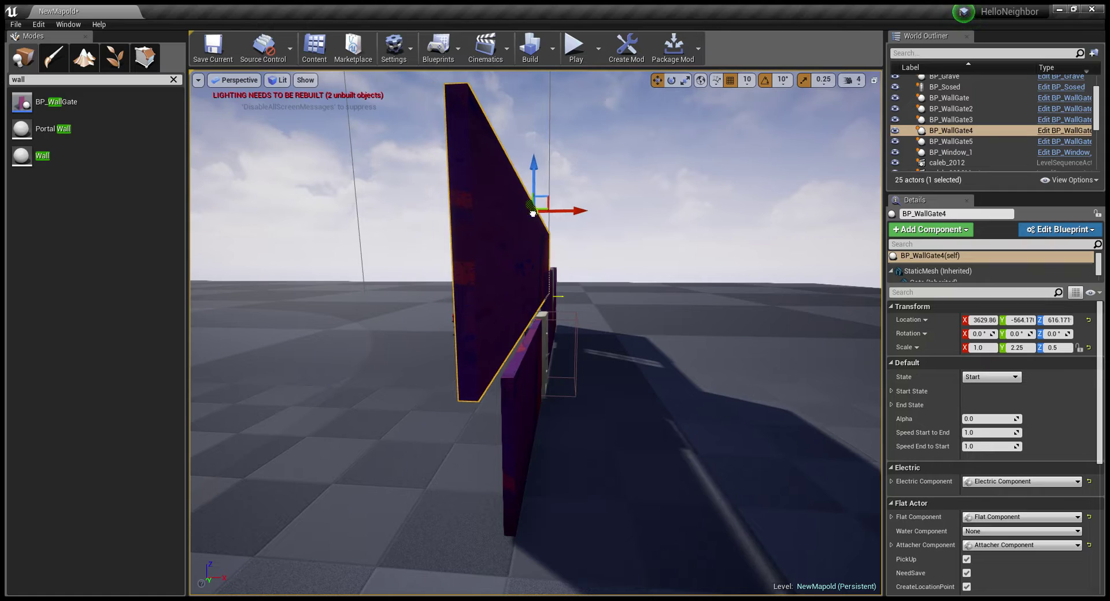
{"action": "right_click_drag", "start_coordinate": [533, 215], "coordinate": [404, 220]}
{"action": "right_click_drag", "start_coordinate": [455, 194], "coordinate": [455, 195]}
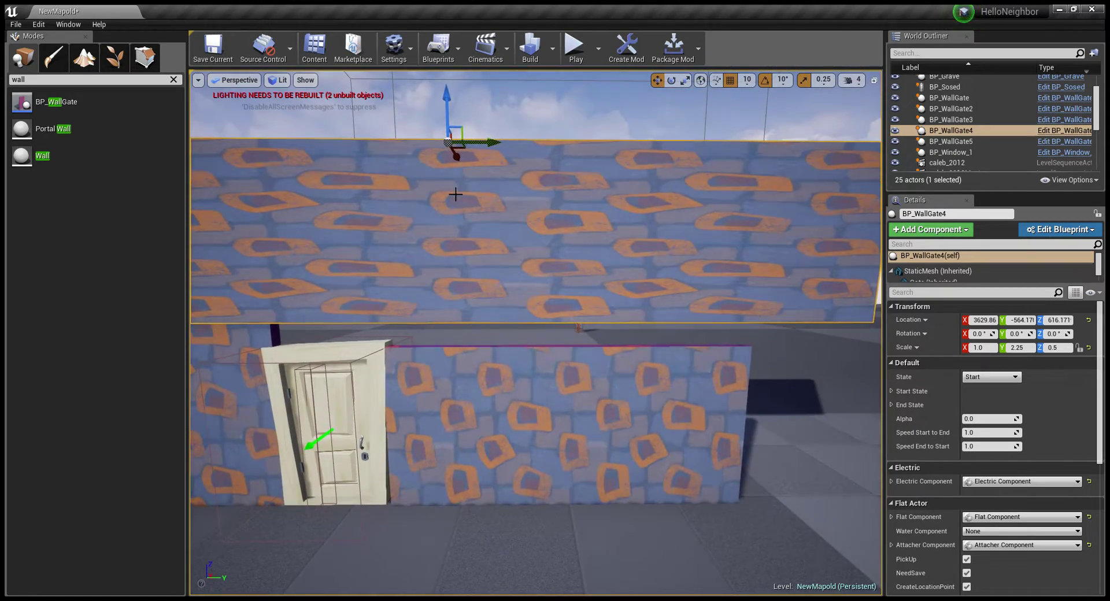
{"action": "left_click_drag", "start_coordinate": [447, 141], "coordinate": [446, 168]}
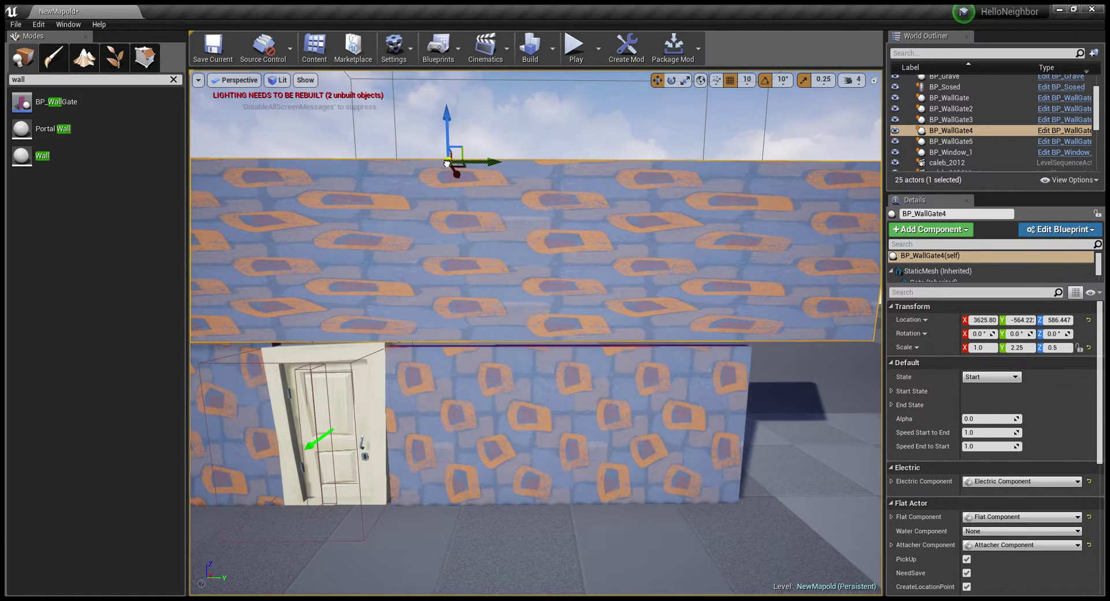
{"action": "right_click_drag", "start_coordinate": [446, 168], "coordinate": [404, 174]}
Step: Align the upper section sideways with the lower wall, then view the finished house front
{"action": "right_click_drag", "start_coordinate": [523, 167], "coordinate": [523, 166]}
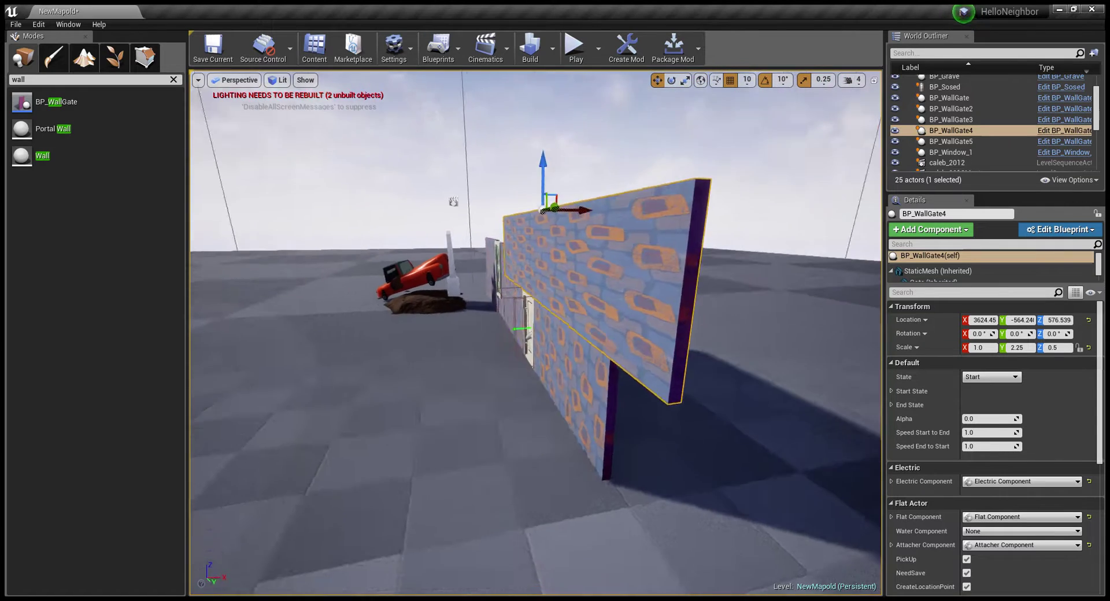
{"action": "right_click_drag", "start_coordinate": [636, 158], "coordinate": [635, 157]}
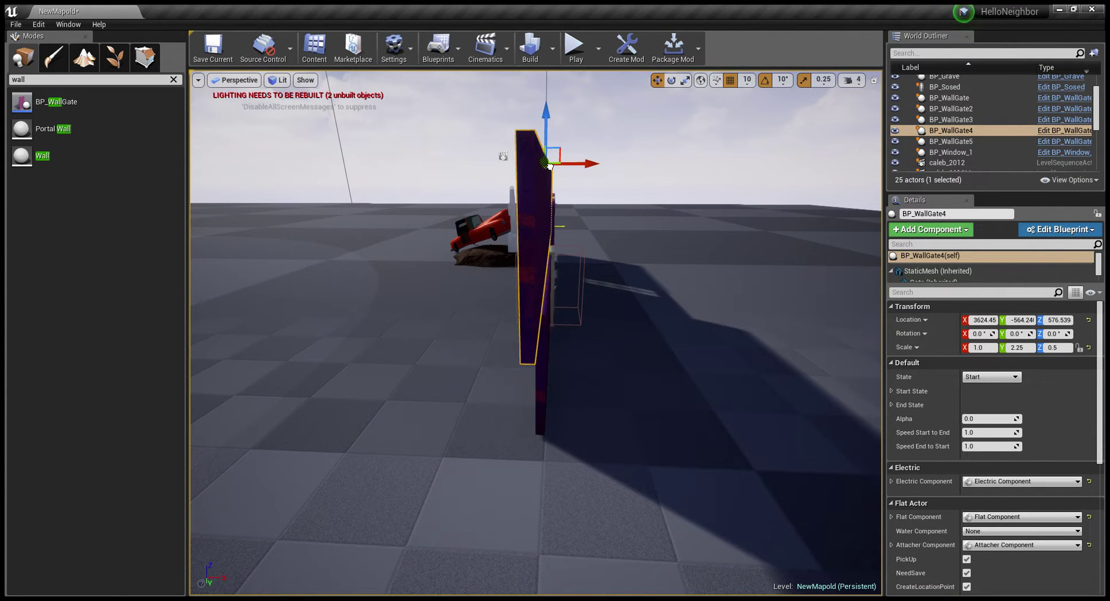
{"action": "left_click_drag", "start_coordinate": [549, 166], "coordinate": [554, 166]}
{"action": "right_click_drag", "start_coordinate": [554, 166], "coordinate": [554, 166]}
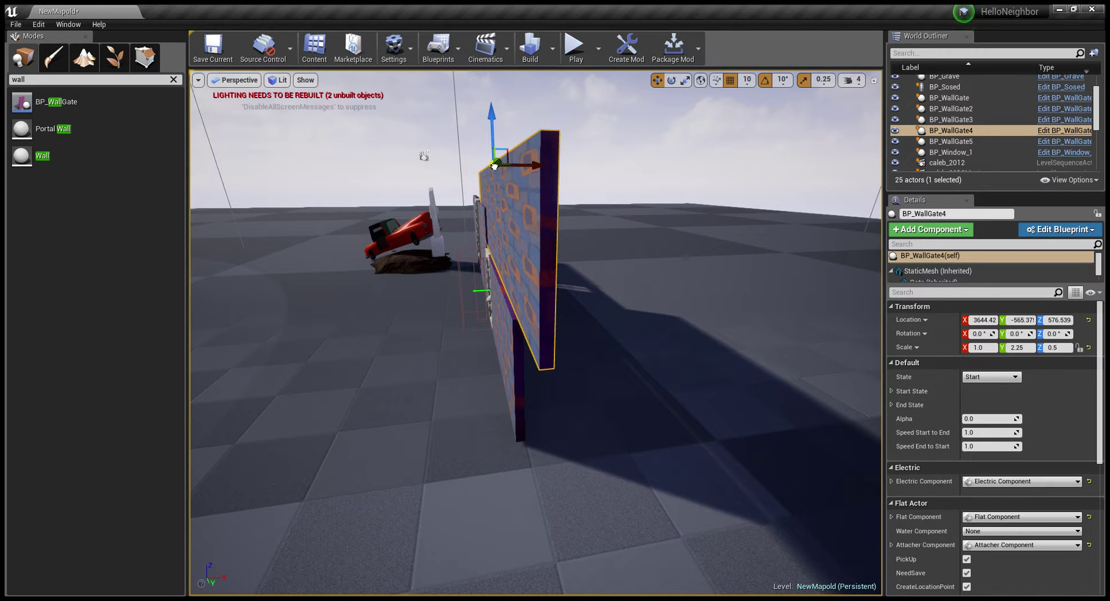
{"action": "left_click_drag", "start_coordinate": [494, 166], "coordinate": [491, 166]}
{"action": "left_click", "coordinate": [595, 179]}
{"action": "right_click_drag", "start_coordinate": [595, 179], "coordinate": [596, 180]}
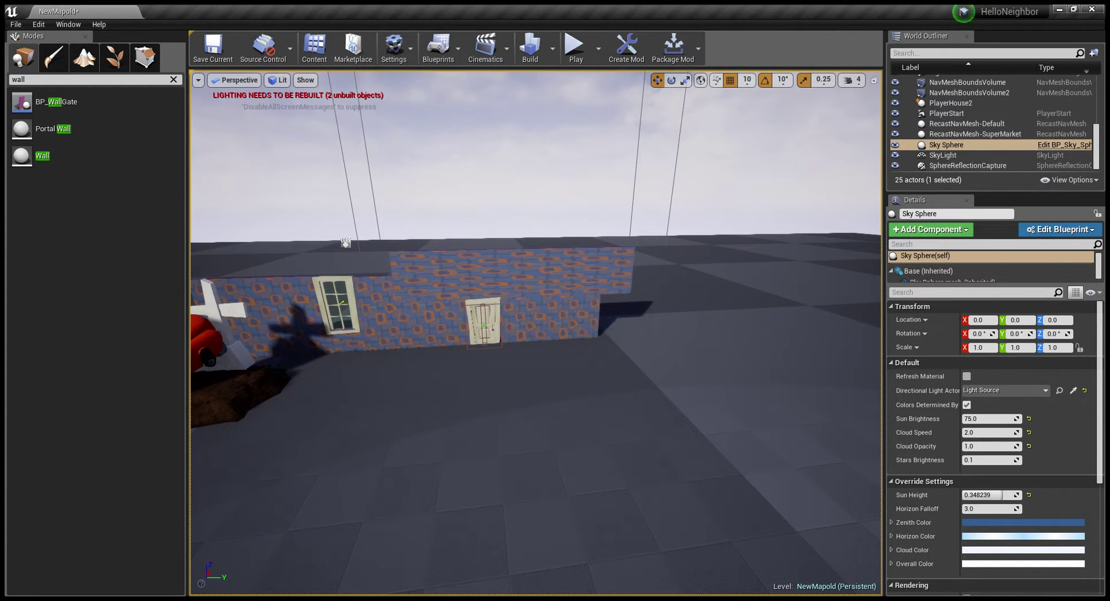
{"action": "right_click_drag", "start_coordinate": [595, 180], "coordinate": [595, 181]}
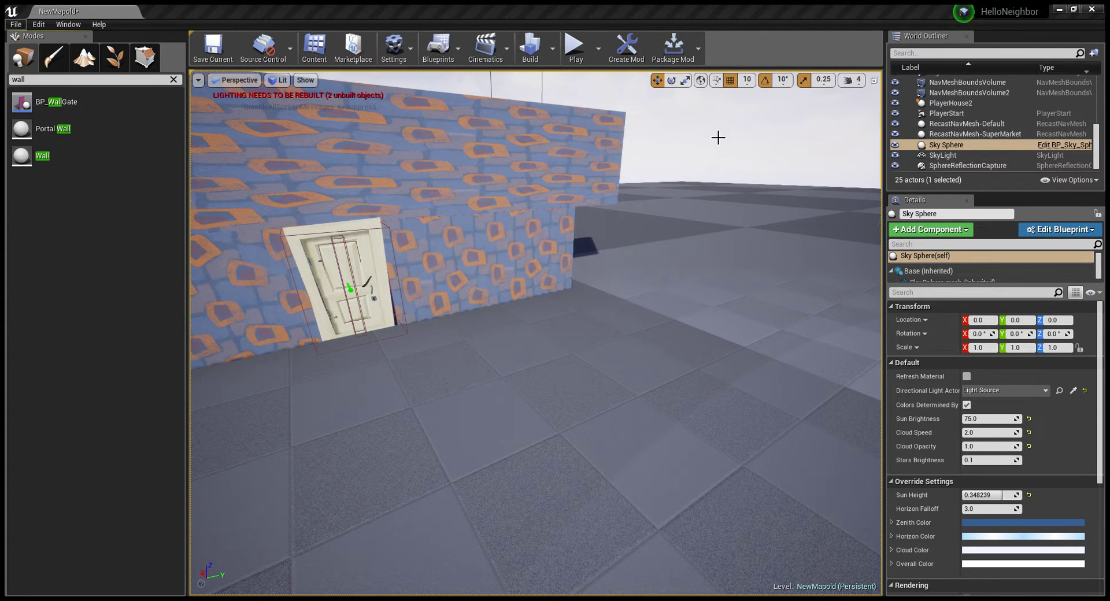
{"action": "left_click_drag", "start_coordinate": [680, 152], "coordinate": [656, 171]}
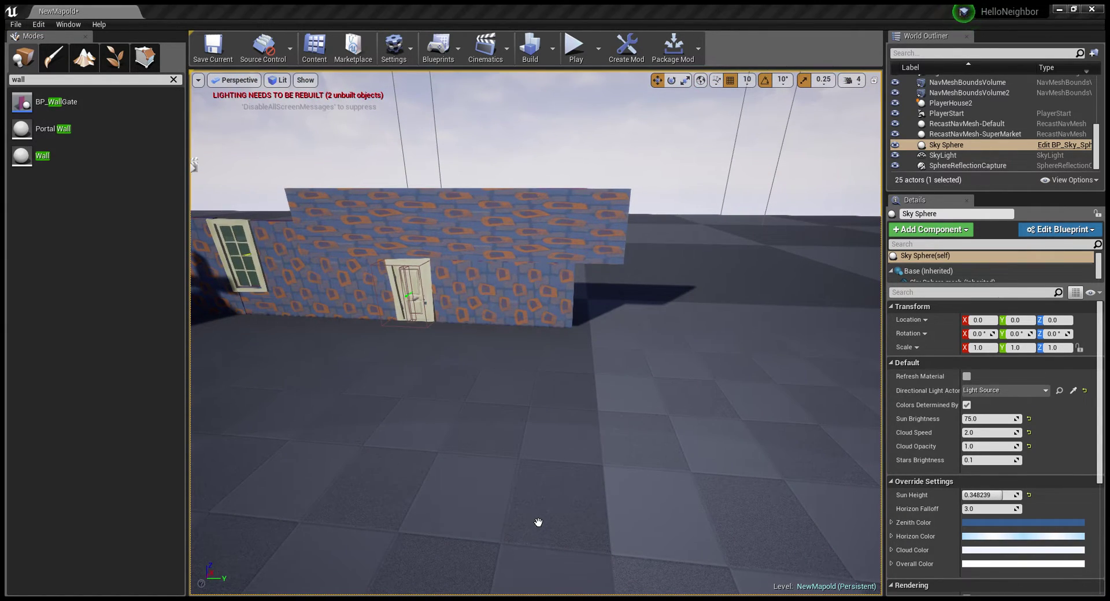
{"action": "left_click_drag", "start_coordinate": [760, 413], "coordinate": [698, 247]}
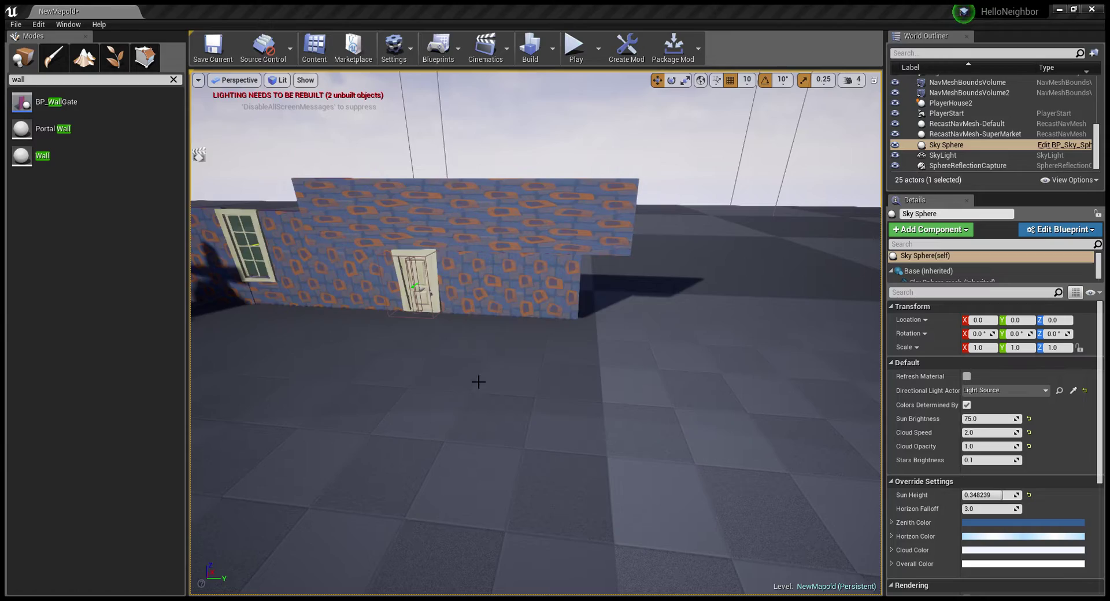
{"action": "mouse_move", "coordinate": [478, 379]}
{"action": "left_mouse_down"}
{"action": "mouse_move", "coordinate": [244, 106]}
{"action": "mouse_move", "coordinate": [405, 289]}
{"action": "left_mouse_up"}
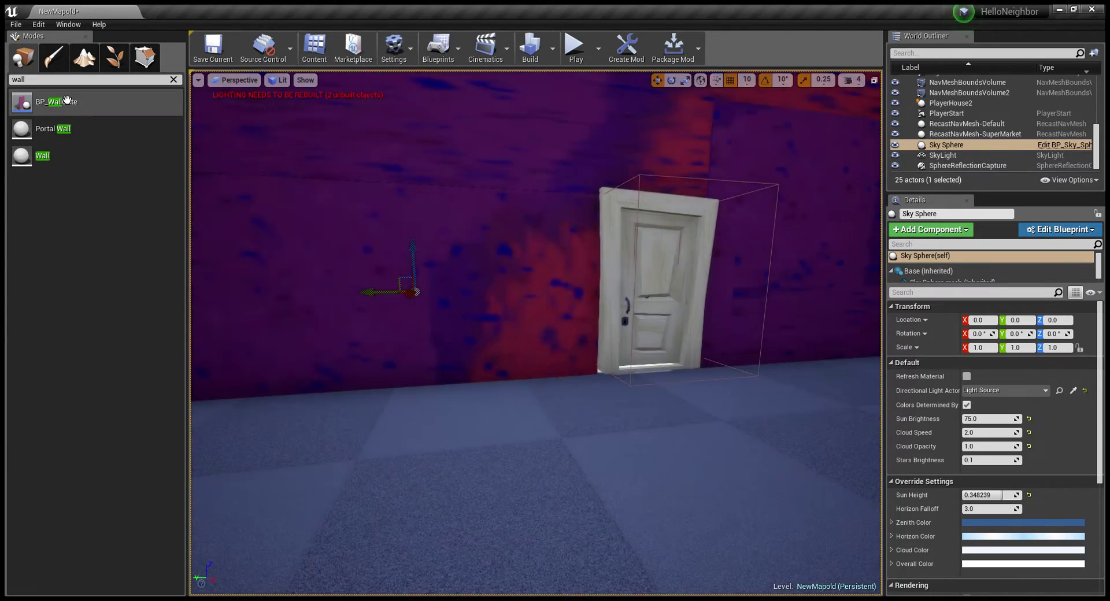
Step: Delete the Sky Sphere, clear the Modes search and show All Classes
{"action": "key", "text": "Delete"}
{"action": "key", "text": "BackSpace"}
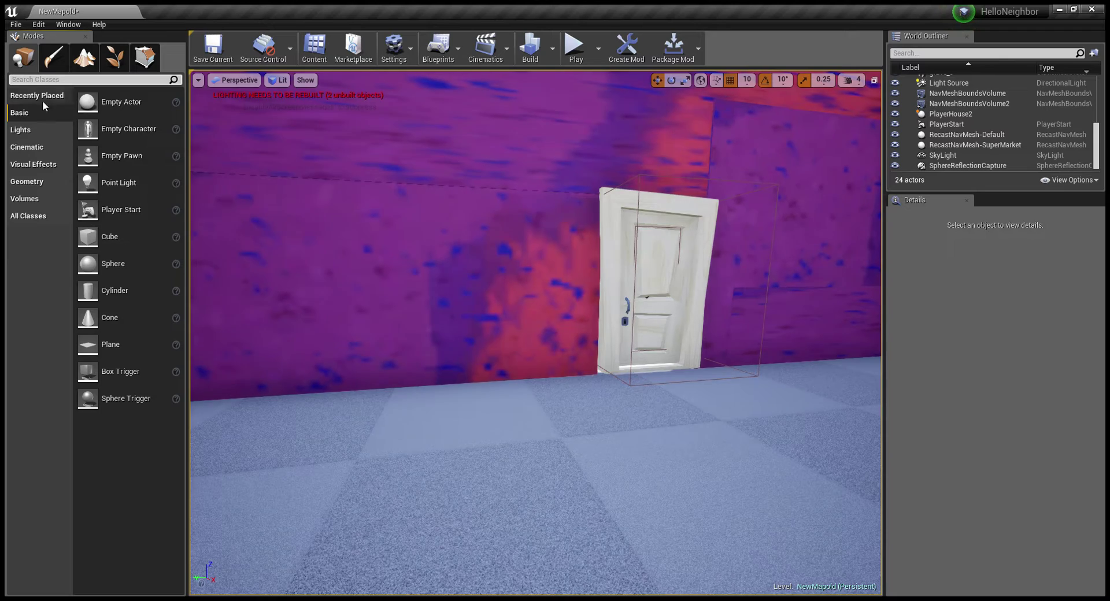
{"action": "left_click", "coordinate": [27, 147]}
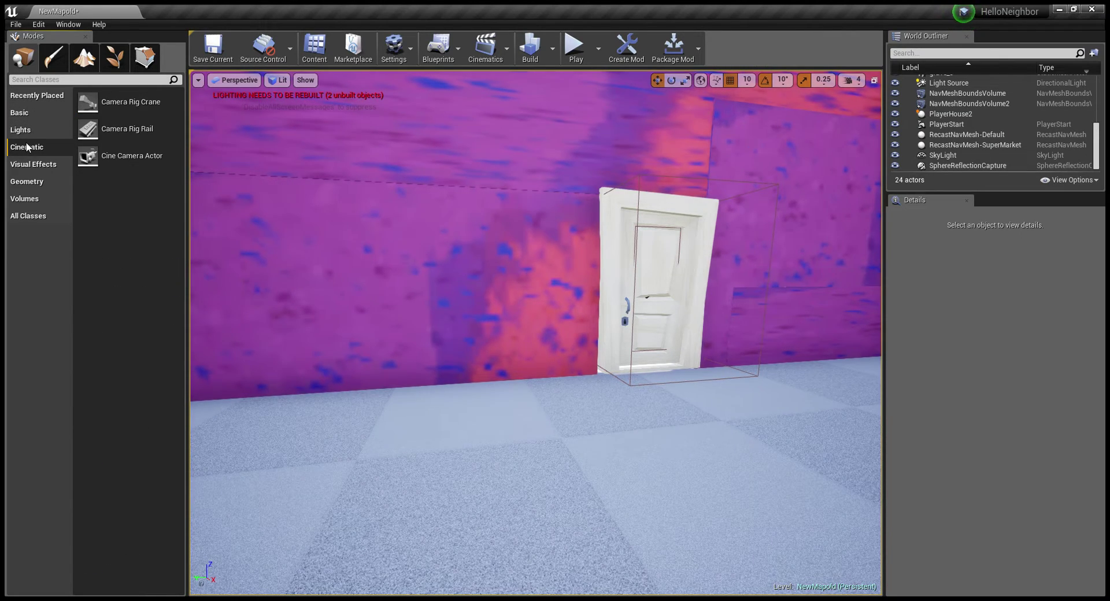
{"action": "left_click", "coordinate": [28, 215]}
Step: Scroll the class list down to BP_Nightstand and drag it into the viewport beside the door
{"action": "scroll", "coordinate": [138, 183], "scroll_direction": "down", "scroll_amount": 3}
{"action": "scroll", "coordinate": [139, 183], "scroll_direction": "down", "scroll_amount": 3}
{"action": "scroll", "coordinate": [139, 182], "scroll_direction": "down", "scroll_amount": 2}
{"action": "scroll", "coordinate": [139, 183], "scroll_direction": "down", "scroll_amount": 3}
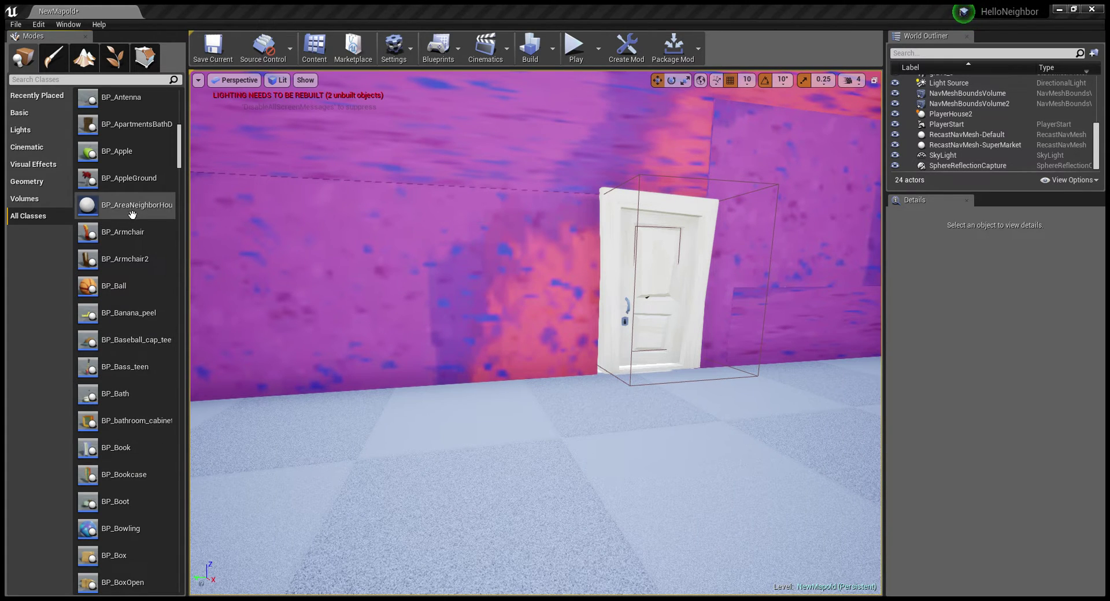
{"action": "scroll", "coordinate": [132, 216], "scroll_direction": "down", "scroll_amount": 1}
{"action": "scroll", "coordinate": [116, 261], "scroll_direction": "down", "scroll_amount": 2}
{"action": "scroll", "coordinate": [117, 266], "scroll_direction": "down", "scroll_amount": 1}
{"action": "scroll", "coordinate": [119, 270], "scroll_direction": "down", "scroll_amount": 1}
{"action": "scroll", "coordinate": [120, 273], "scroll_direction": "down", "scroll_amount": 1}
{"action": "scroll", "coordinate": [121, 275], "scroll_direction": "down", "scroll_amount": 2}
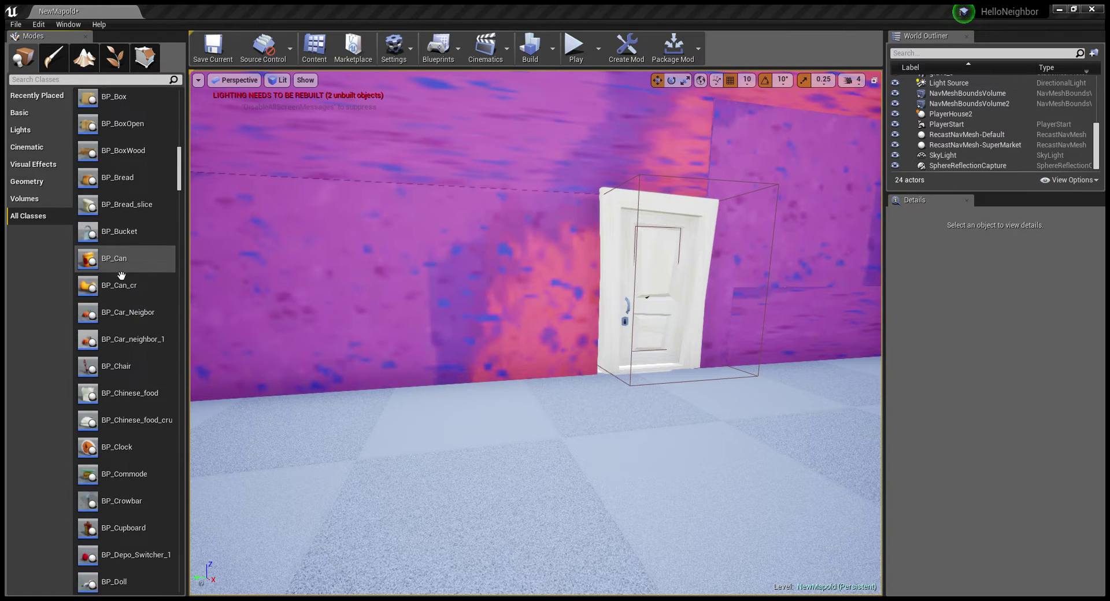
{"action": "scroll", "coordinate": [121, 276], "scroll_direction": "down", "scroll_amount": 1}
{"action": "scroll", "coordinate": [121, 275], "scroll_direction": "down", "scroll_amount": 1}
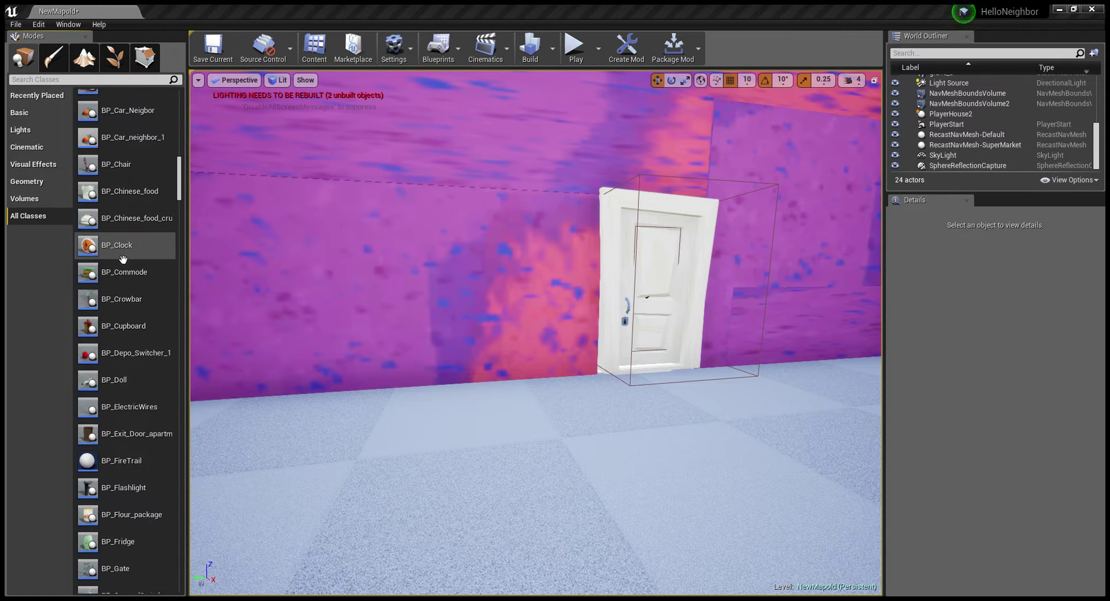
{"action": "scroll", "coordinate": [122, 265], "scroll_direction": "down", "scroll_amount": 3}
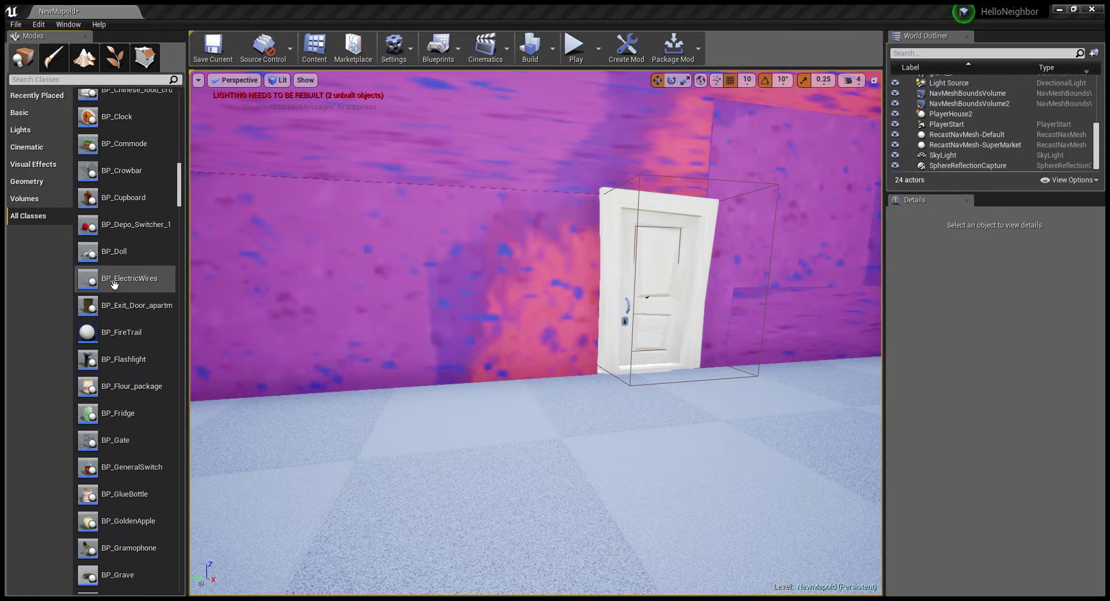
{"action": "scroll", "coordinate": [141, 305], "scroll_direction": "down", "scroll_amount": 1}
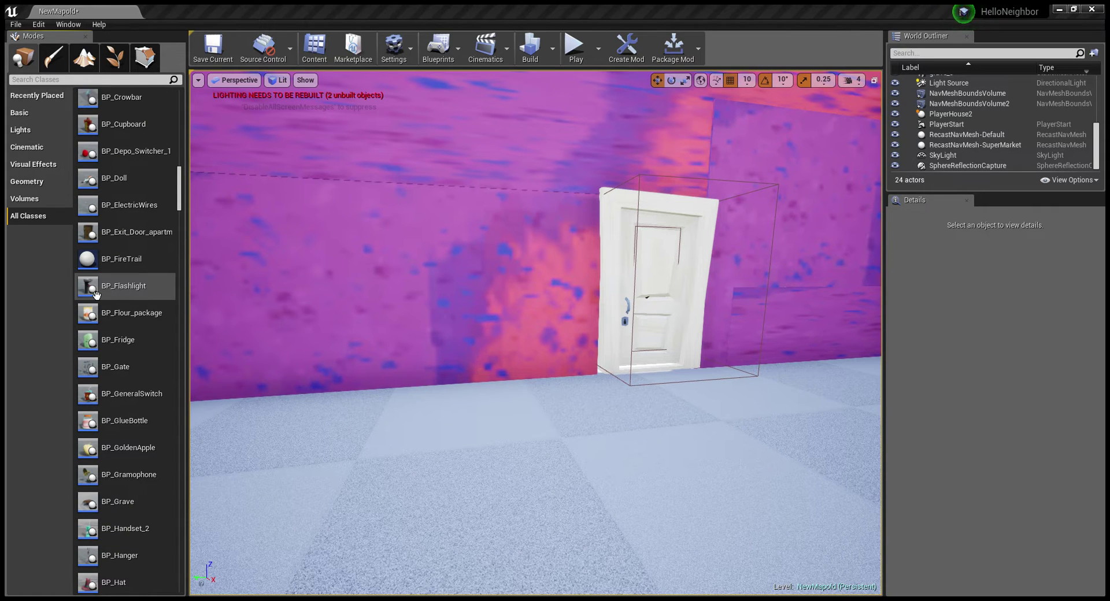
{"action": "scroll", "coordinate": [97, 296], "scroll_direction": "down", "scroll_amount": 2}
{"action": "scroll", "coordinate": [98, 297], "scroll_direction": "down", "scroll_amount": 2}
{"action": "scroll", "coordinate": [99, 299], "scroll_direction": "down", "scroll_amount": 2}
{"action": "scroll", "coordinate": [102, 301], "scroll_direction": "down", "scroll_amount": 2}
{"action": "scroll", "coordinate": [102, 299], "scroll_direction": "down", "scroll_amount": 2}
{"action": "scroll", "coordinate": [102, 300], "scroll_direction": "down", "scroll_amount": 2}
{"action": "scroll", "coordinate": [101, 300], "scroll_direction": "down", "scroll_amount": 2}
{"action": "scroll", "coordinate": [100, 300], "scroll_direction": "down", "scroll_amount": 2}
{"action": "scroll", "coordinate": [100, 300], "scroll_direction": "down", "scroll_amount": 3}
{"action": "scroll", "coordinate": [100, 301], "scroll_direction": "down", "scroll_amount": 2}
{"action": "scroll", "coordinate": [100, 300], "scroll_direction": "down", "scroll_amount": 2}
{"action": "scroll", "coordinate": [100, 300], "scroll_direction": "down", "scroll_amount": 3}
{"action": "scroll", "coordinate": [100, 300], "scroll_direction": "down", "scroll_amount": 1}
{"action": "scroll", "coordinate": [100, 301], "scroll_direction": "down", "scroll_amount": 2}
{"action": "scroll", "coordinate": [99, 300], "scroll_direction": "down", "scroll_amount": 2}
{"action": "scroll", "coordinate": [98, 299], "scroll_direction": "down", "scroll_amount": 2}
{"action": "scroll", "coordinate": [96, 298], "scroll_direction": "down", "scroll_amount": 2}
{"action": "left_click_drag", "start_coordinate": [96, 297], "coordinate": [432, 392]}
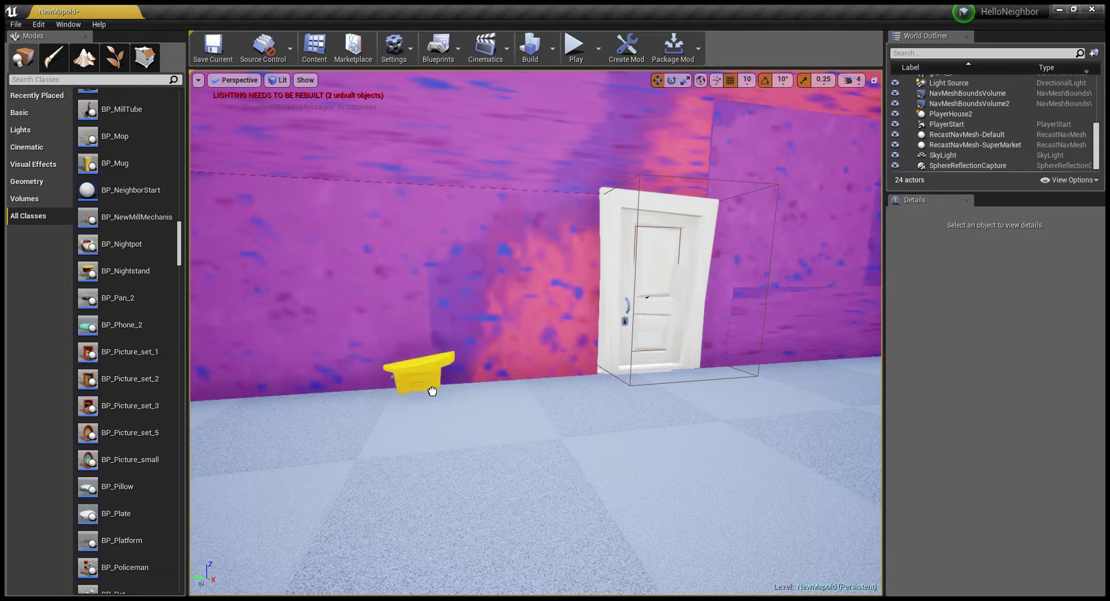
Step: Drop the yellow BP_Nightstand left of the door, frame it, and turn it to Rotation Z -90
{"action": "left_click_drag", "start_coordinate": [551, 400], "coordinate": [552, 400]}
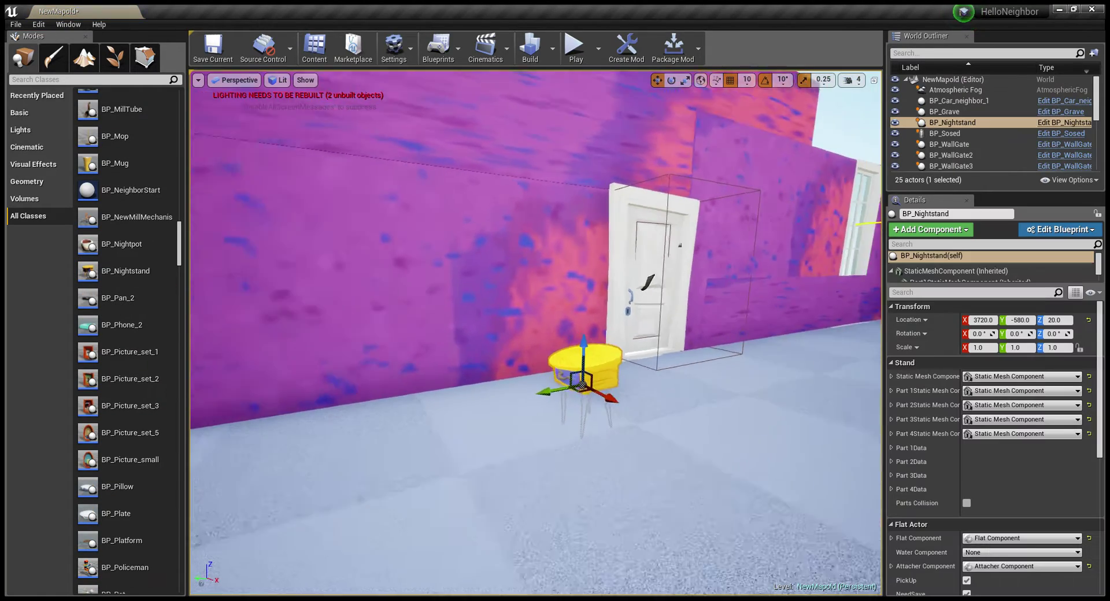
{"action": "right_click_drag", "start_coordinate": [552, 399], "coordinate": [567, 377]}
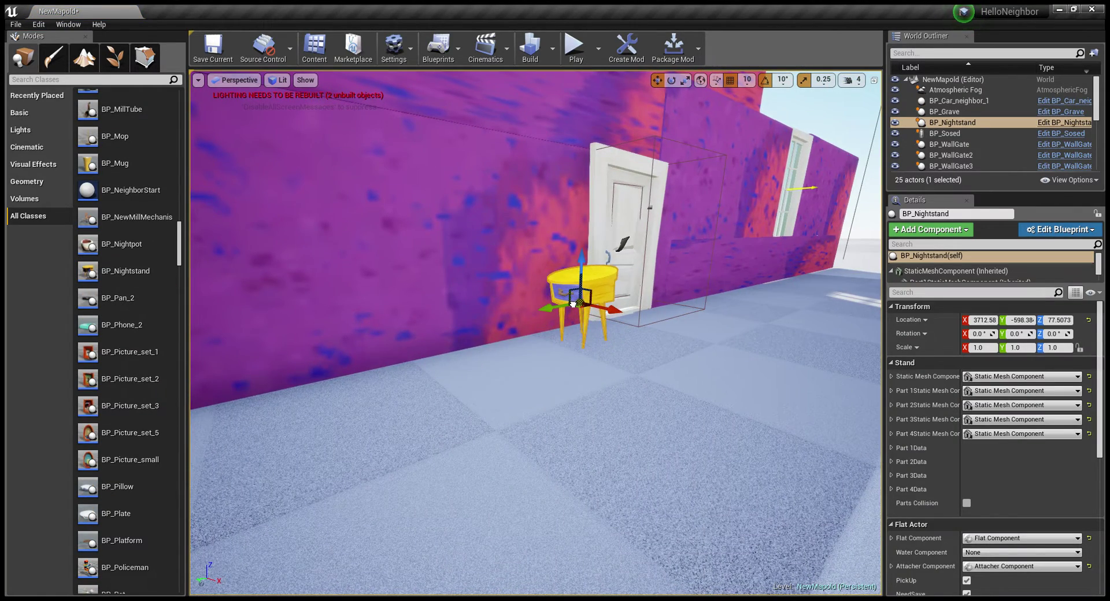
{"action": "key", "text": "f"}
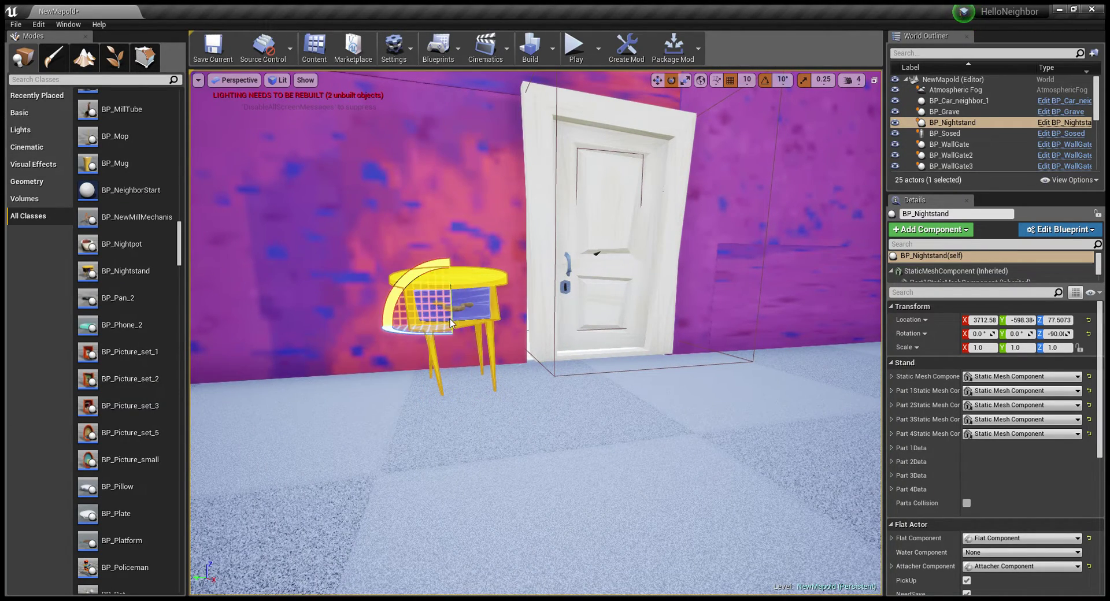
{"action": "right_click_drag", "start_coordinate": [456, 325], "coordinate": [491, 325]}
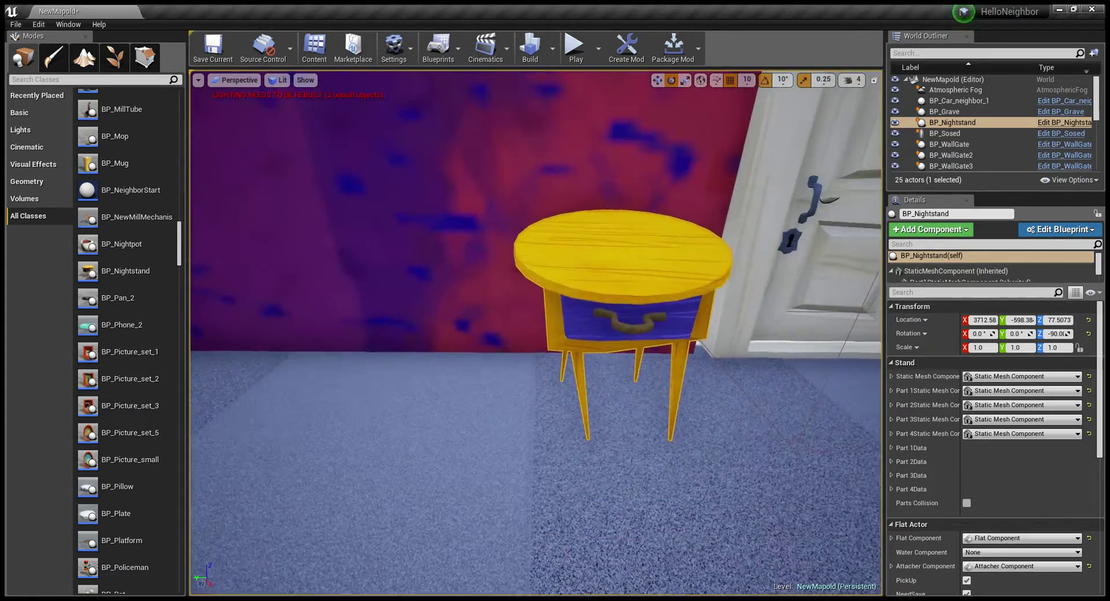
{"action": "right_click_drag", "start_coordinate": [491, 324], "coordinate": [497, 325]}
{"action": "scroll", "coordinate": [124, 232], "scroll_direction": "up", "scroll_amount": 2}
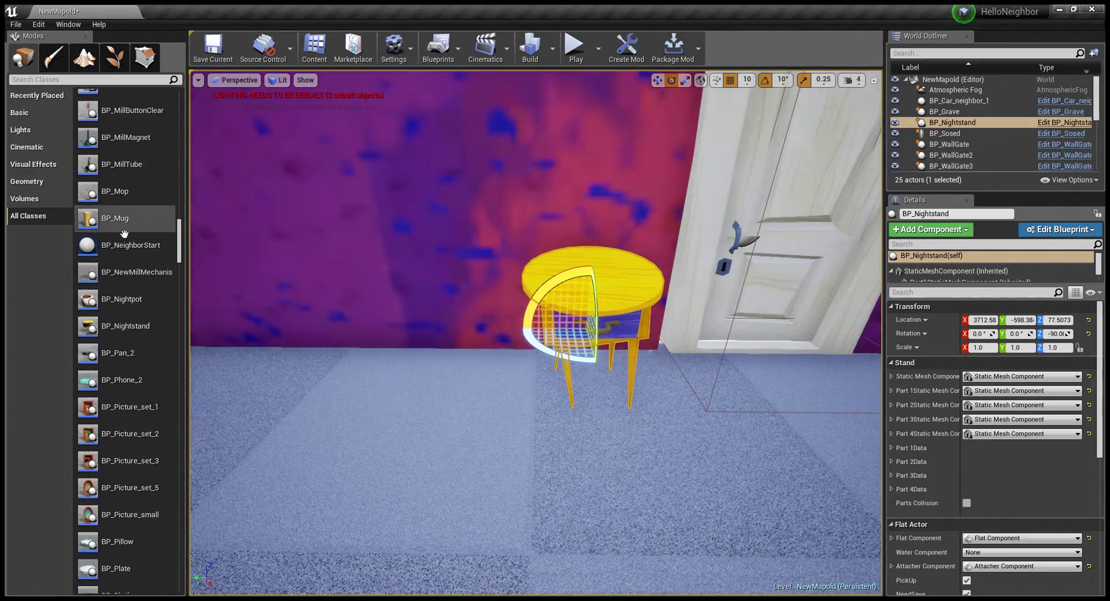
{"action": "scroll", "coordinate": [124, 233], "scroll_direction": "up", "scroll_amount": 3}
{"action": "scroll", "coordinate": [122, 234], "scroll_direction": "up", "scroll_amount": 2}
{"action": "scroll", "coordinate": [121, 233], "scroll_direction": "up", "scroll_amount": 2}
{"action": "scroll", "coordinate": [119, 234], "scroll_direction": "up", "scroll_amount": 3}
{"action": "scroll", "coordinate": [119, 234], "scroll_direction": "up", "scroll_amount": 3}
{"action": "scroll", "coordinate": [120, 234], "scroll_direction": "up", "scroll_amount": 2}
{"action": "scroll", "coordinate": [120, 234], "scroll_direction": "up", "scroll_amount": 2}
{"action": "scroll", "coordinate": [120, 234], "scroll_direction": "up", "scroll_amount": 2}
{"action": "scroll", "coordinate": [120, 234], "scroll_direction": "up", "scroll_amount": 4}
{"action": "scroll", "coordinate": [120, 234], "scroll_direction": "up", "scroll_amount": 3}
{"action": "scroll", "coordinate": [119, 234], "scroll_direction": "up", "scroll_amount": 3}
{"action": "scroll", "coordinate": [120, 235], "scroll_direction": "up", "scroll_amount": 3}
{"action": "scroll", "coordinate": [119, 234], "scroll_direction": "up", "scroll_amount": 3}
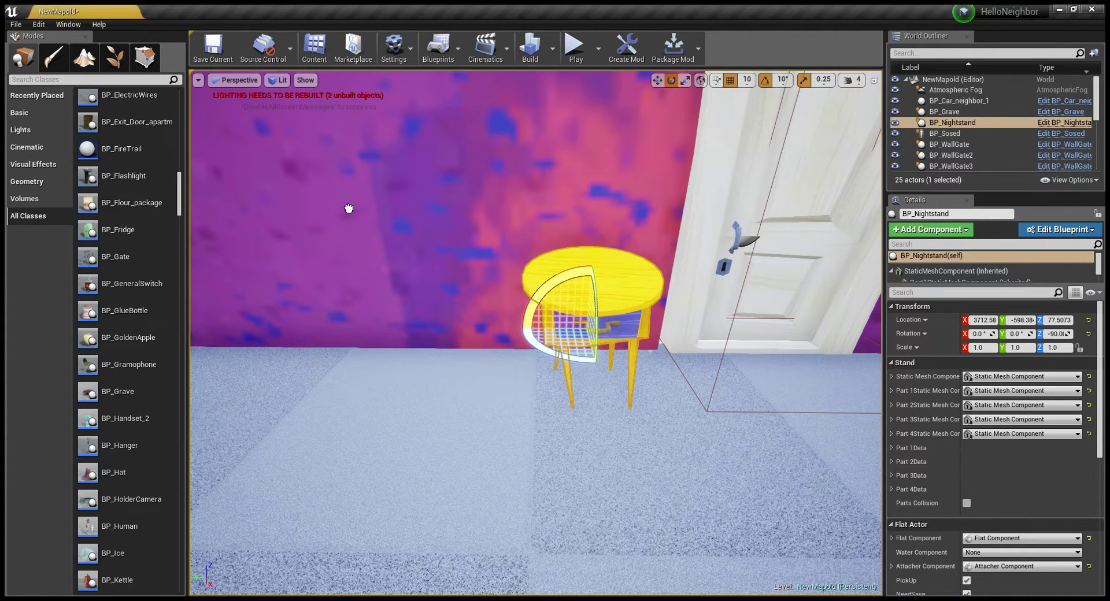
Step: Place BP_Flashlight on the nightstand, tipped onto its side, and nudge it along the tabletop
{"action": "left_click_drag", "start_coordinate": [601, 285], "coordinate": [602, 290]}
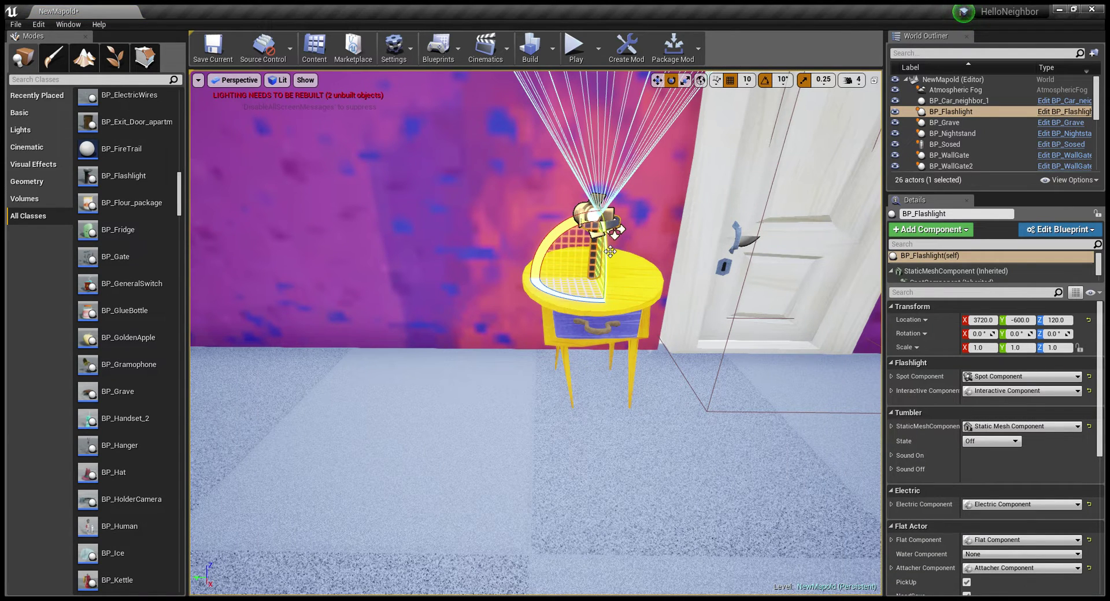
{"action": "left_click_drag", "start_coordinate": [567, 230], "coordinate": [553, 279]}
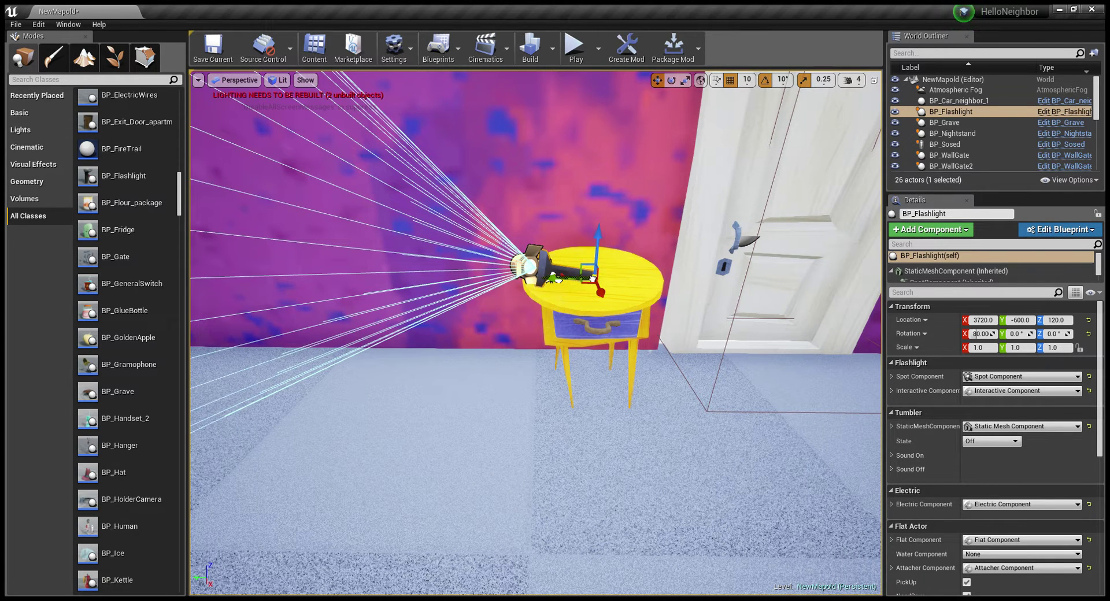
{"action": "left_click_drag", "start_coordinate": [592, 279], "coordinate": [616, 277]}
{"action": "mouse_move", "coordinate": [615, 277]}
{"action": "right_mouse_down"}
{"action": "mouse_move", "coordinate": [631, 255]}
{"action": "mouse_move", "coordinate": [469, 303]}
{"action": "mouse_move", "coordinate": [520, 294]}
{"action": "right_mouse_up"}
{"action": "left_click", "coordinate": [631, 254]}
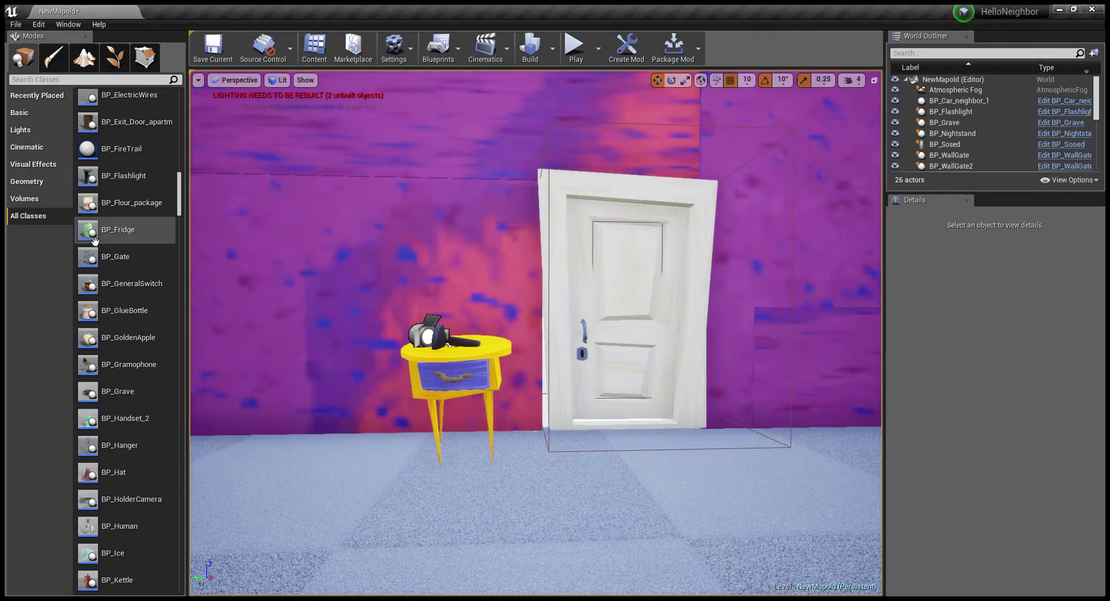
{"action": "right_click_drag", "start_coordinate": [567, 359], "coordinate": [567, 359]}
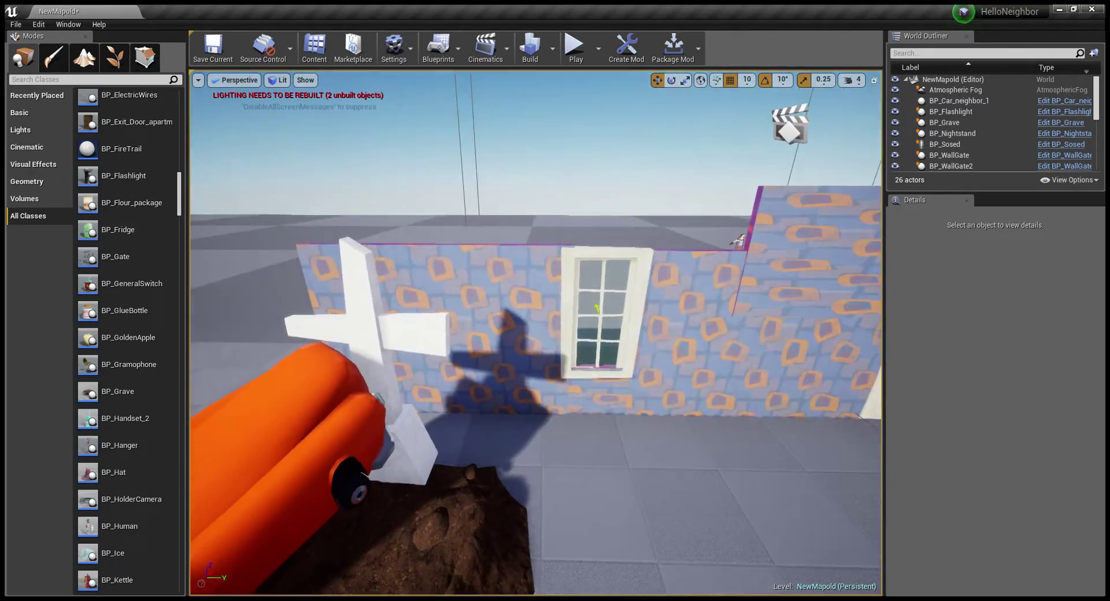
Step: Search 'wall' and drop a new wall gate piece, BP_WallGate6, into the level
{"action": "right_click_drag", "start_coordinate": [494, 233], "coordinate": [494, 232]}
{"action": "left_click", "coordinate": [495, 233]}
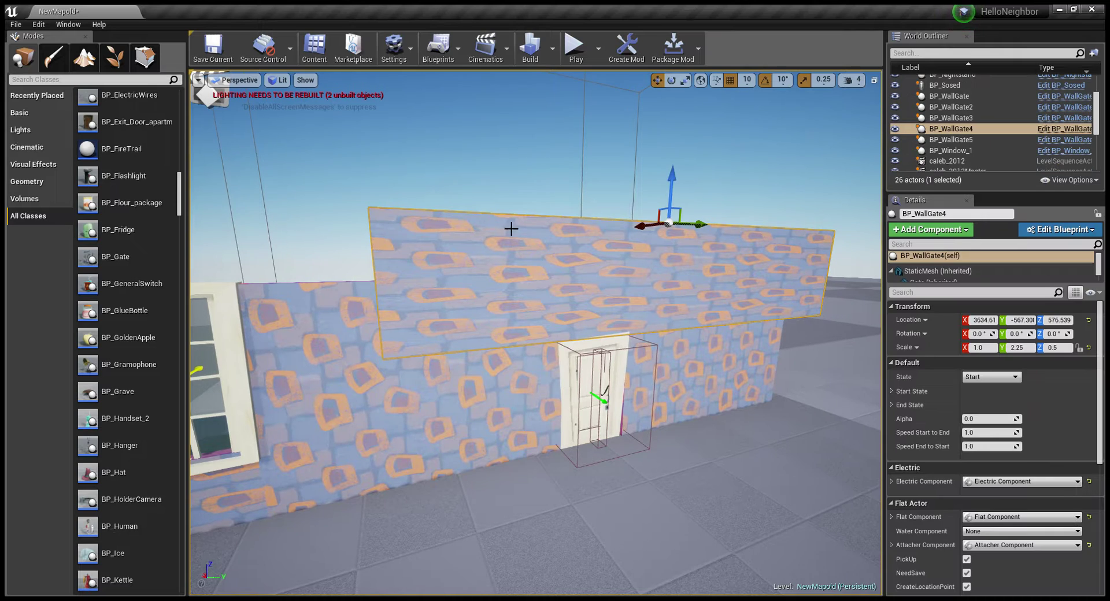
{"action": "right_click_drag", "start_coordinate": [689, 223], "coordinate": [689, 224]}
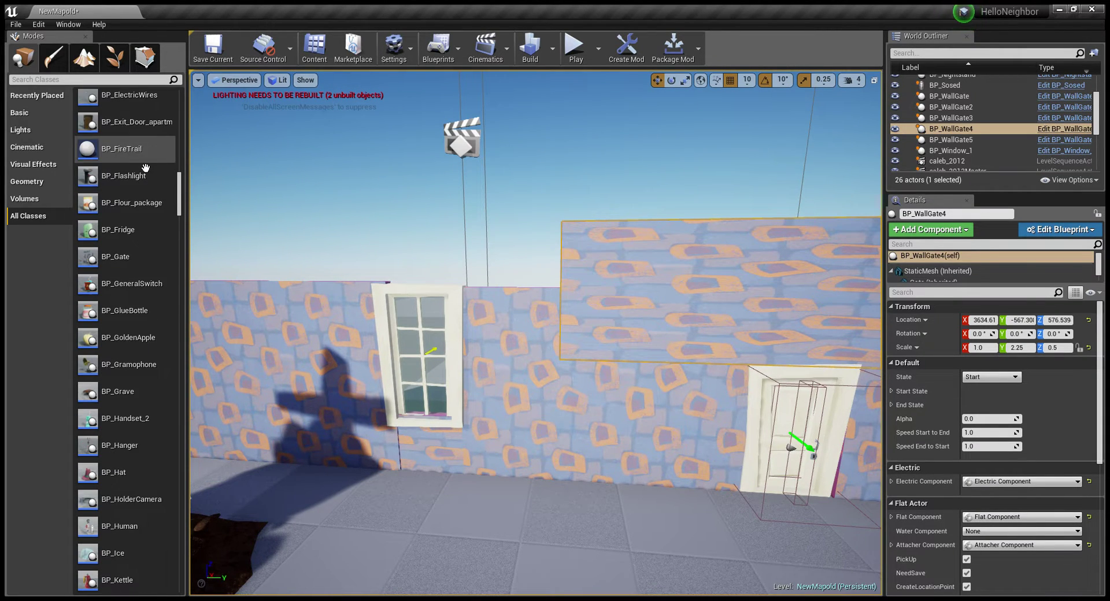
{"action": "type", "text": "wall"}
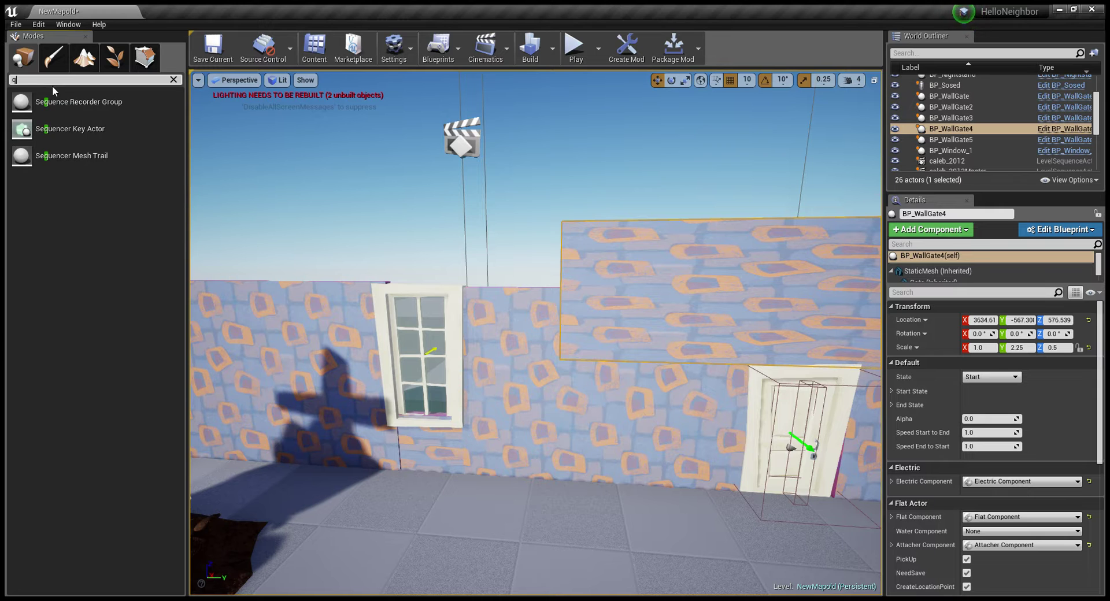
{"action": "mouse_move", "coordinate": [52, 102]}
{"action": "left_mouse_down"}
{"action": "mouse_move", "coordinate": [394, 22]}
{"action": "mouse_move", "coordinate": [414, 109]}
{"action": "left_mouse_up"}
{"action": "mouse_move", "coordinate": [414, 109]}
{"action": "right_mouse_down"}
{"action": "mouse_move", "coordinate": [439, 145]}
{"action": "mouse_move", "coordinate": [524, 159]}
{"action": "right_mouse_up"}
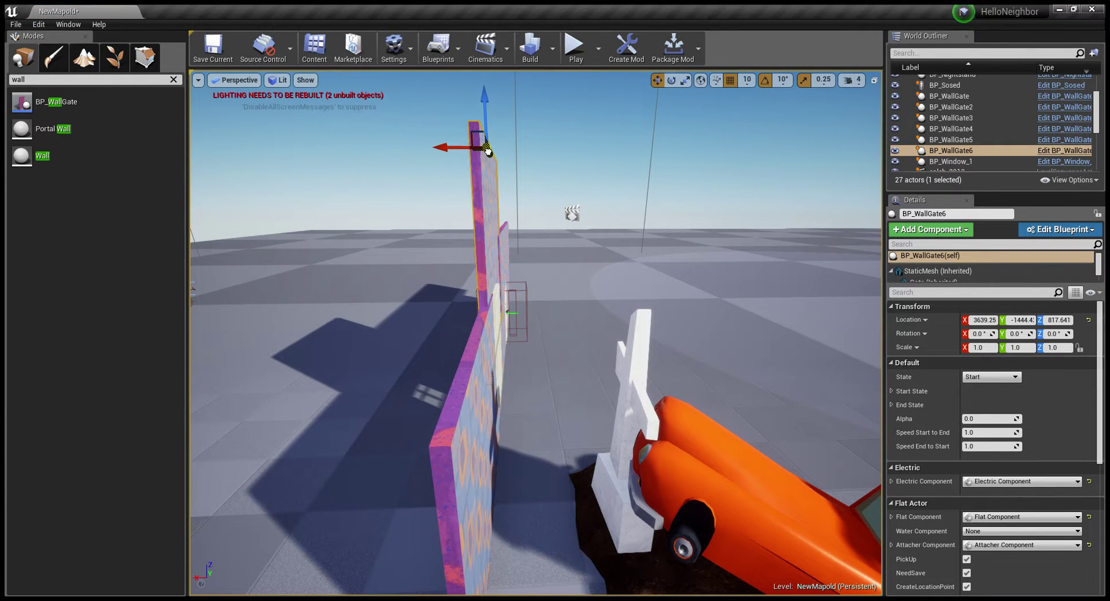
Step: Raise BP_WallGate6 and scale it to 1.0 / 2.25 / 0.25 as a thin strip above the window
{"action": "left_click_drag", "start_coordinate": [483, 129], "coordinate": [493, 109]}
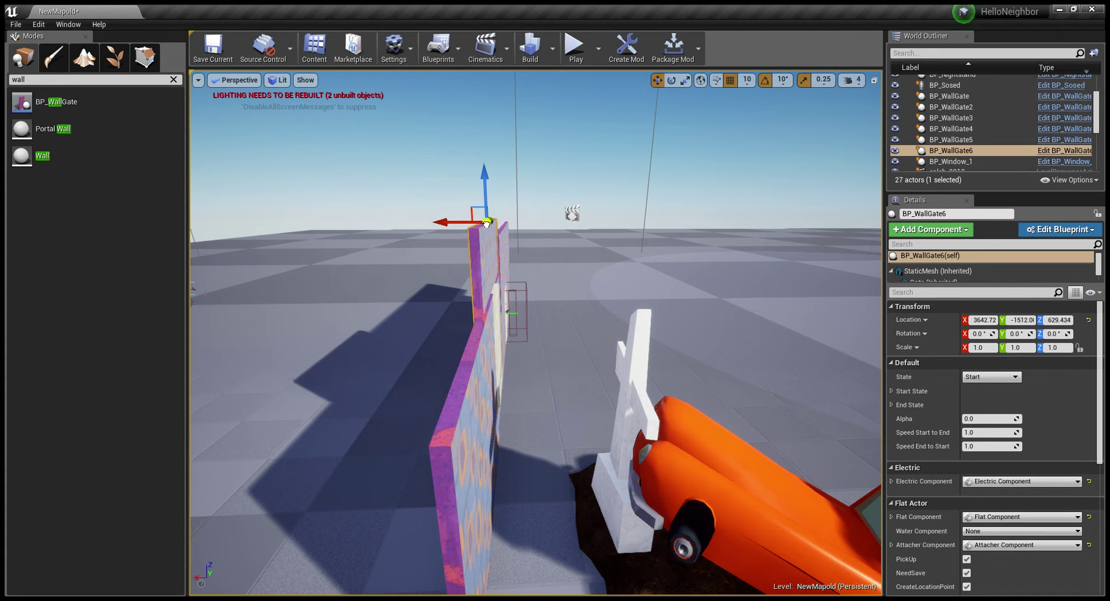
{"action": "mouse_move", "coordinate": [497, 249]}
{"action": "right_mouse_down"}
{"action": "mouse_move", "coordinate": [578, 243]}
{"action": "mouse_move", "coordinate": [578, 229]}
{"action": "right_mouse_up"}
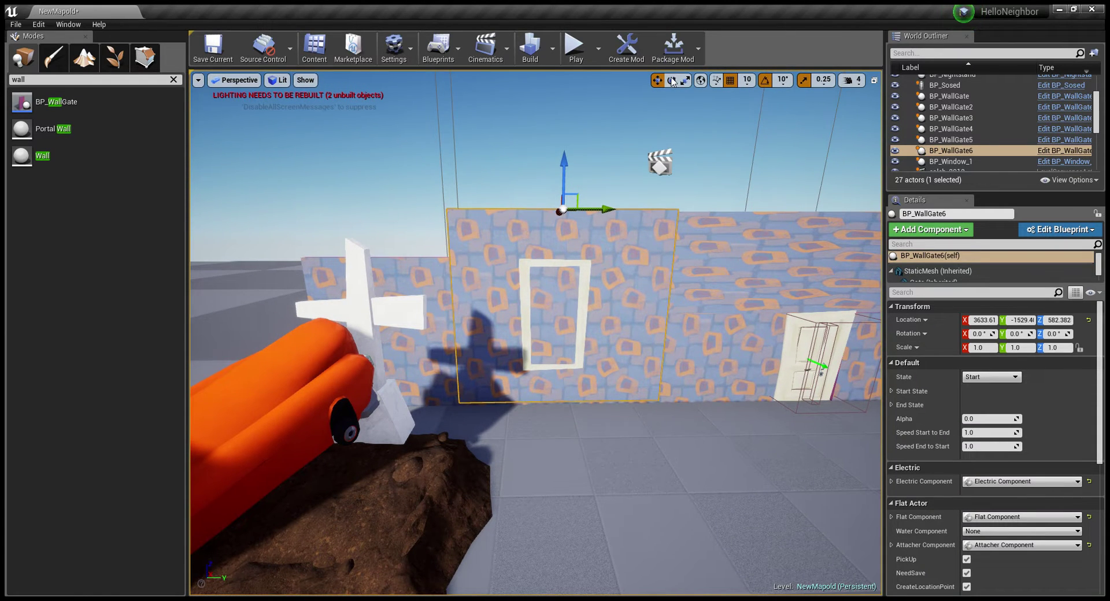
{"action": "left_click_drag", "start_coordinate": [564, 167], "coordinate": [565, 220]}
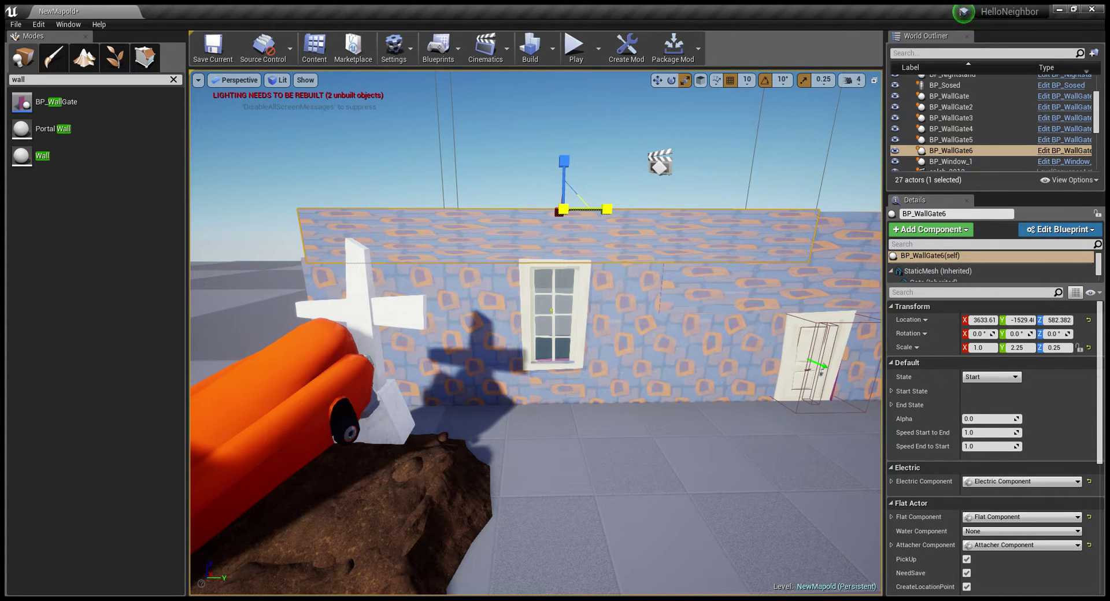
{"action": "left_click", "coordinate": [469, 171]}
Step: Drop BP_WallGate7 beside the purple window wall at 3810.0, -1310.0, 480.0
{"action": "right_click_drag", "start_coordinate": [469, 172], "coordinate": [351, 81]}
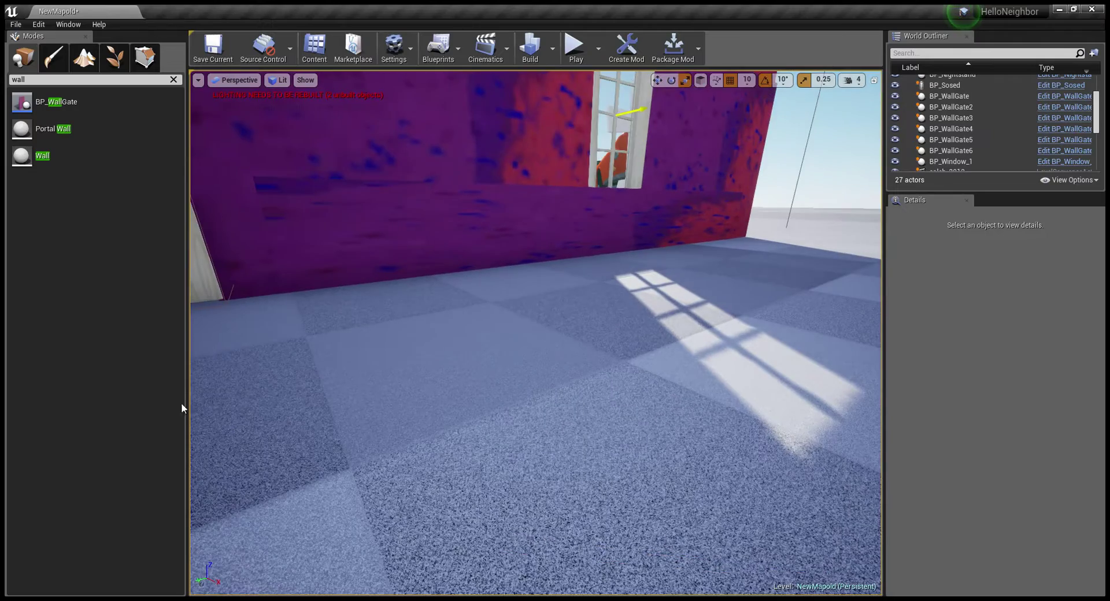
{"action": "right_click_drag", "start_coordinate": [197, 408], "coordinate": [197, 408]}
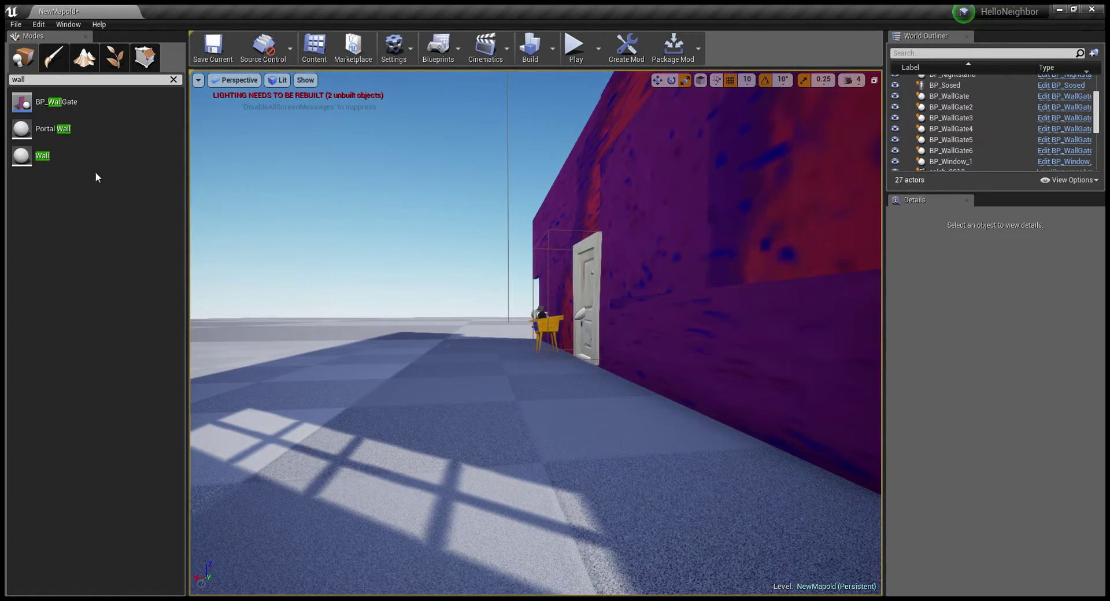
{"action": "right_click_drag", "start_coordinate": [313, 196], "coordinate": [314, 197]}
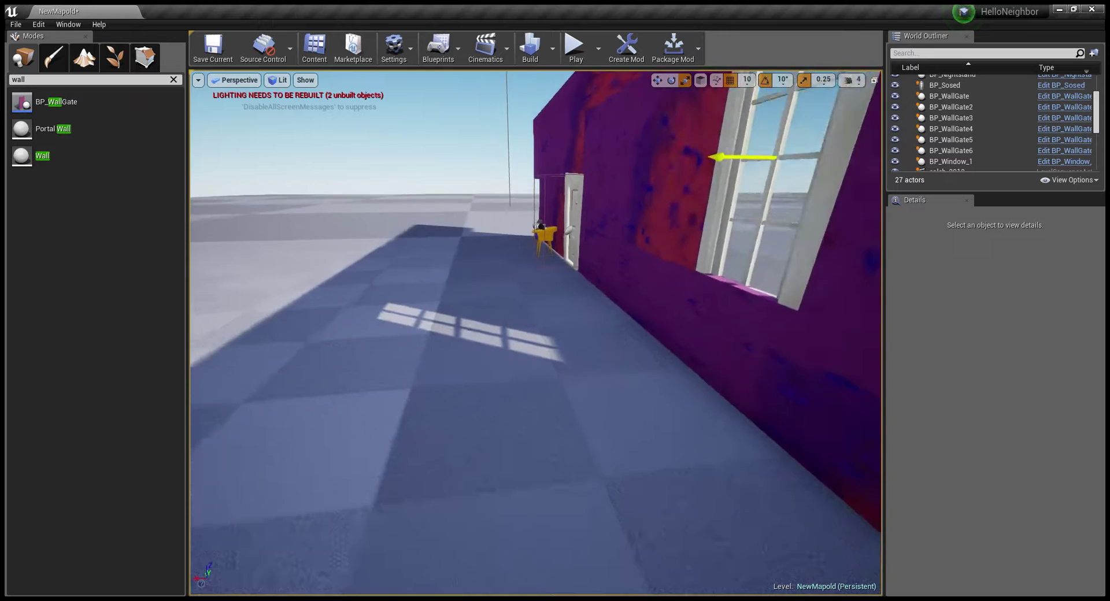
{"action": "mouse_move", "coordinate": [38, 104]}
{"action": "left_mouse_down"}
{"action": "mouse_move", "coordinate": [469, 145]}
{"action": "mouse_move", "coordinate": [560, 107]}
{"action": "left_mouse_up"}
{"action": "right_click_drag", "start_coordinate": [560, 106], "coordinate": [657, 81]}
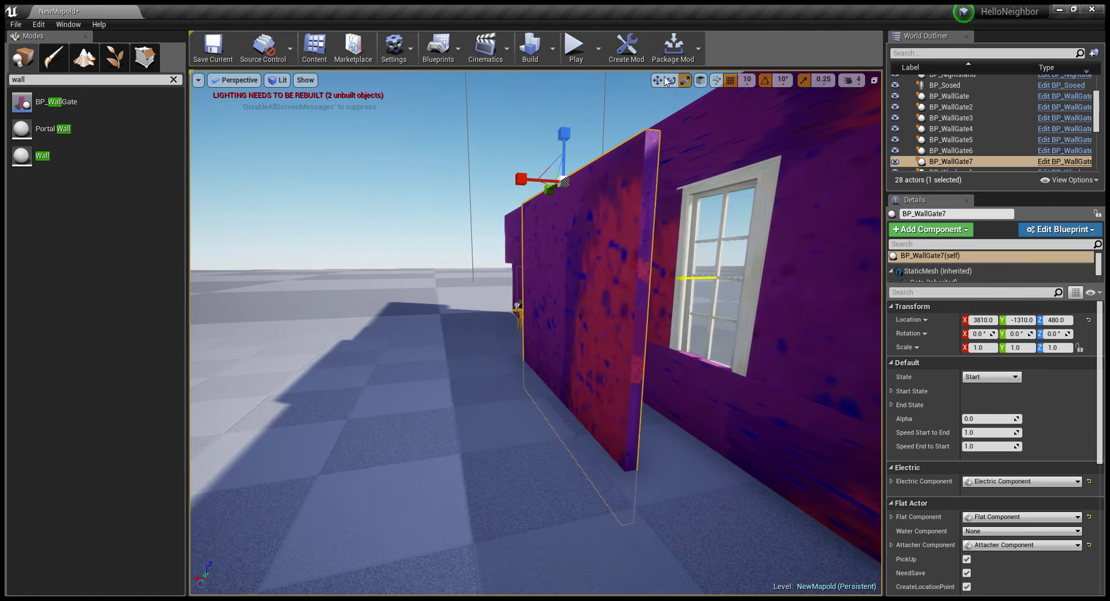
Step: Rotate BP_WallGate7 to Z -90 and move it to the house corner at 3947.61, -1269.0, 574.791
{"action": "key", "text": "Escape"}
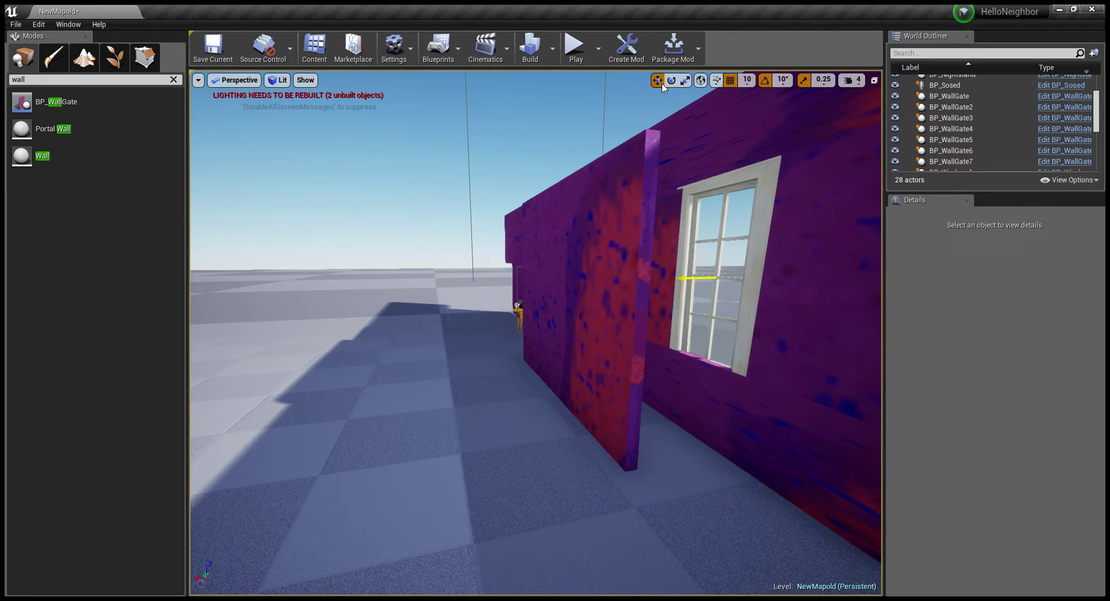
{"action": "left_click", "coordinate": [600, 227]}
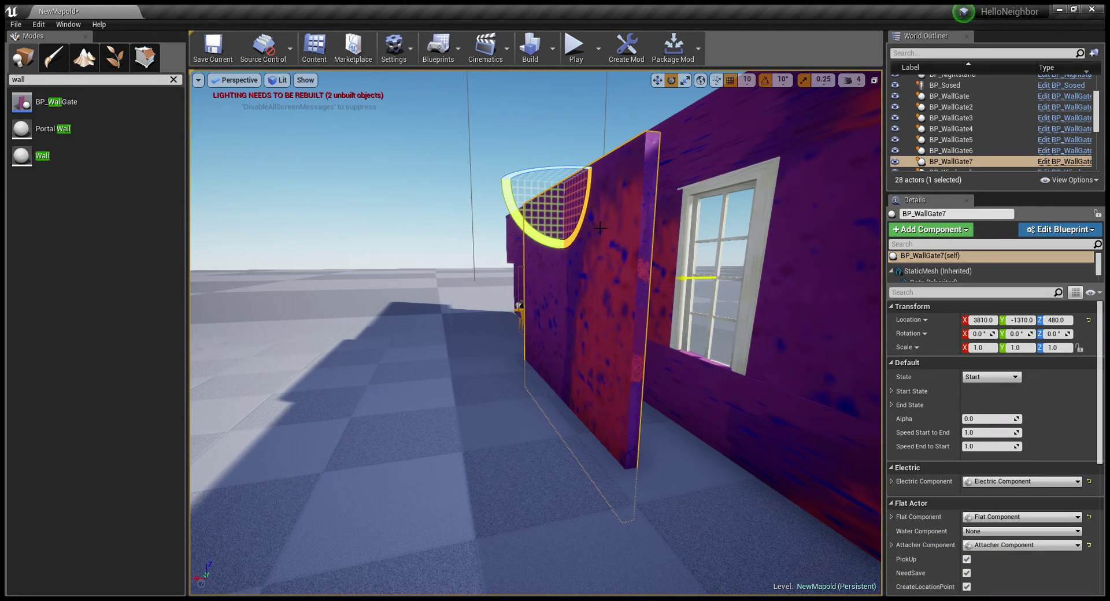
{"action": "left_click_drag", "start_coordinate": [573, 173], "coordinate": [596, 167]}
{"action": "right_click_drag", "start_coordinate": [651, 113], "coordinate": [651, 113]}
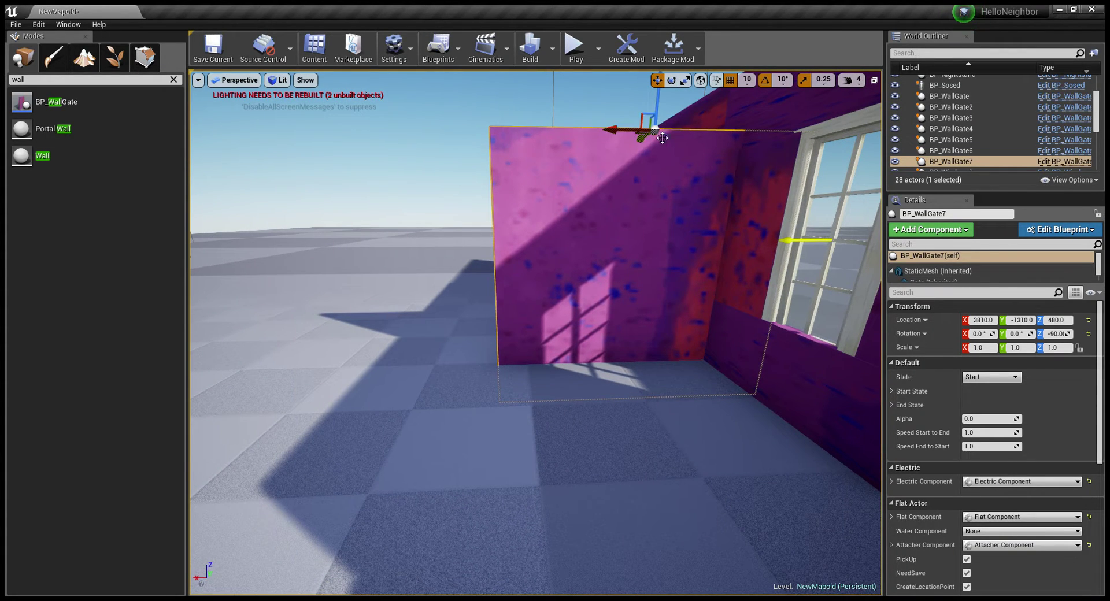
{"action": "left_click_drag", "start_coordinate": [657, 127], "coordinate": [575, 108]}
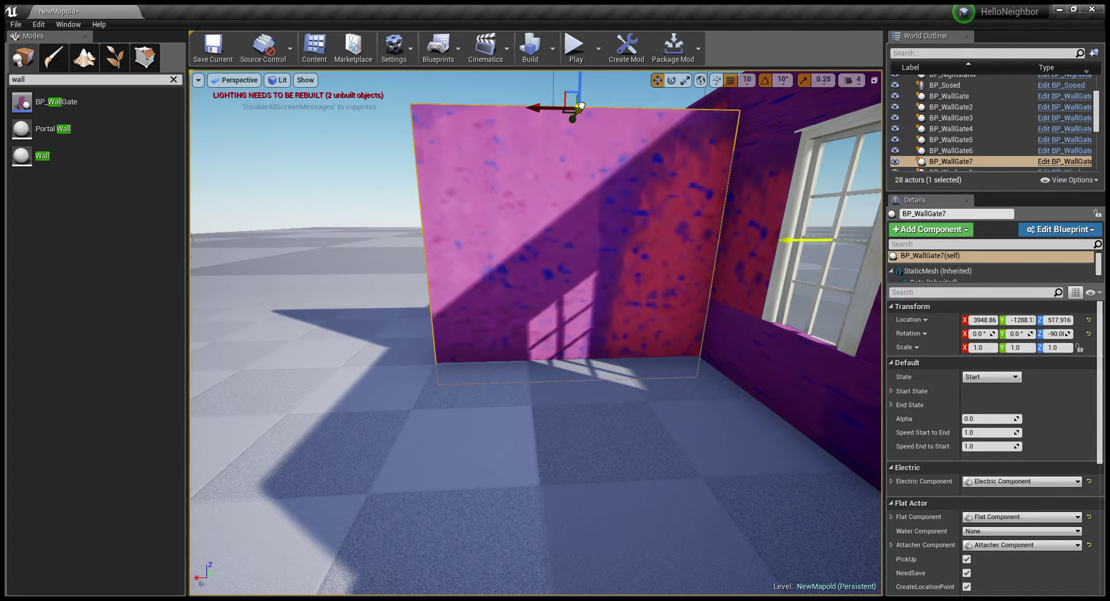
{"action": "left_click_drag", "start_coordinate": [580, 105], "coordinate": [583, 76]}
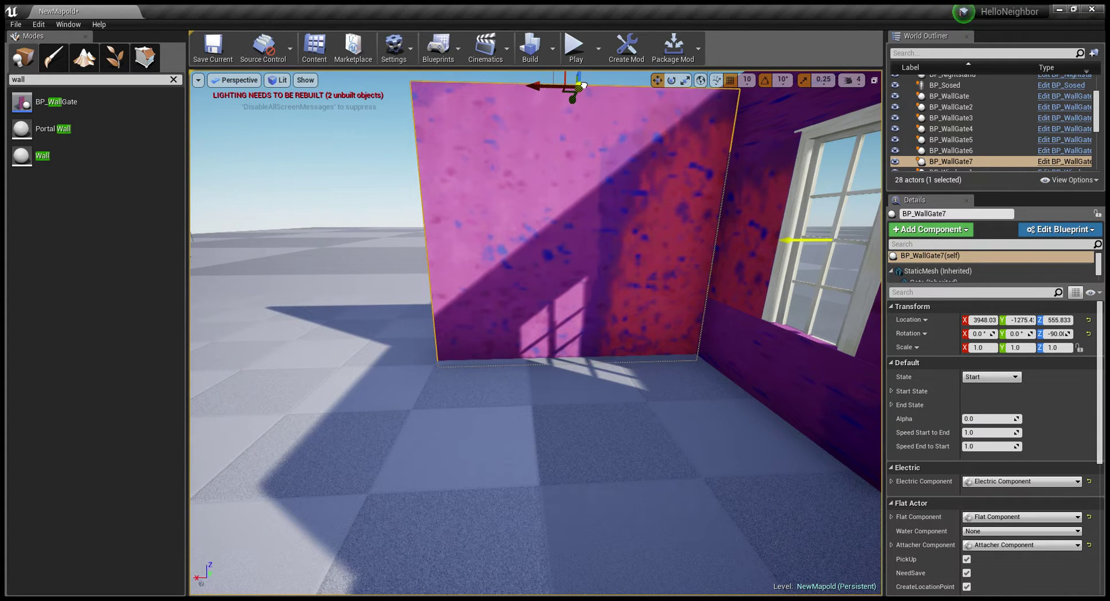
Step: Check the new corner from outside, then search the Modes panel for 'door'
{"action": "key", "text": "f"}
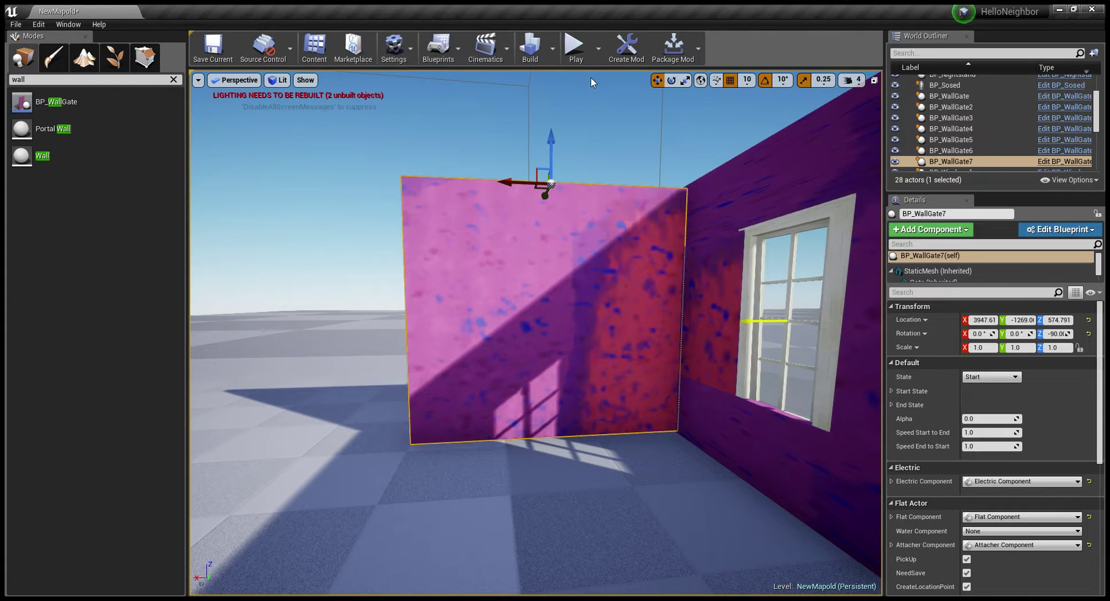
{"action": "key", "text": "Escape"}
{"action": "mouse_move", "coordinate": [553, 231]}
{"action": "right_mouse_down"}
{"action": "mouse_move", "coordinate": [520, 300]}
{"action": "mouse_move", "coordinate": [521, 277]}
{"action": "right_mouse_up"}
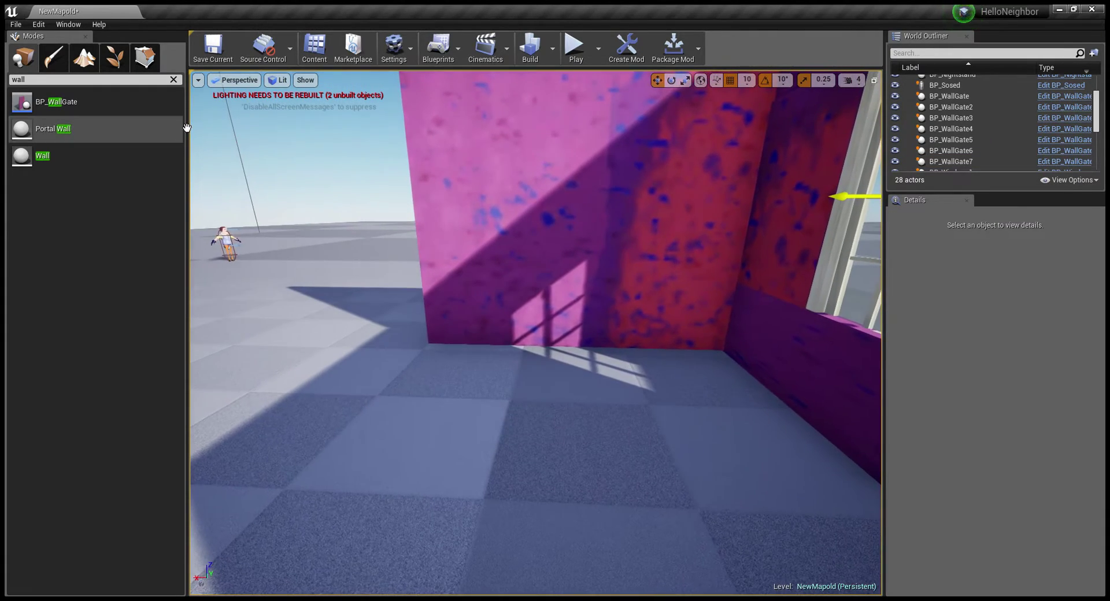
{"action": "right_click_drag", "start_coordinate": [287, 119], "coordinate": [347, 121]}
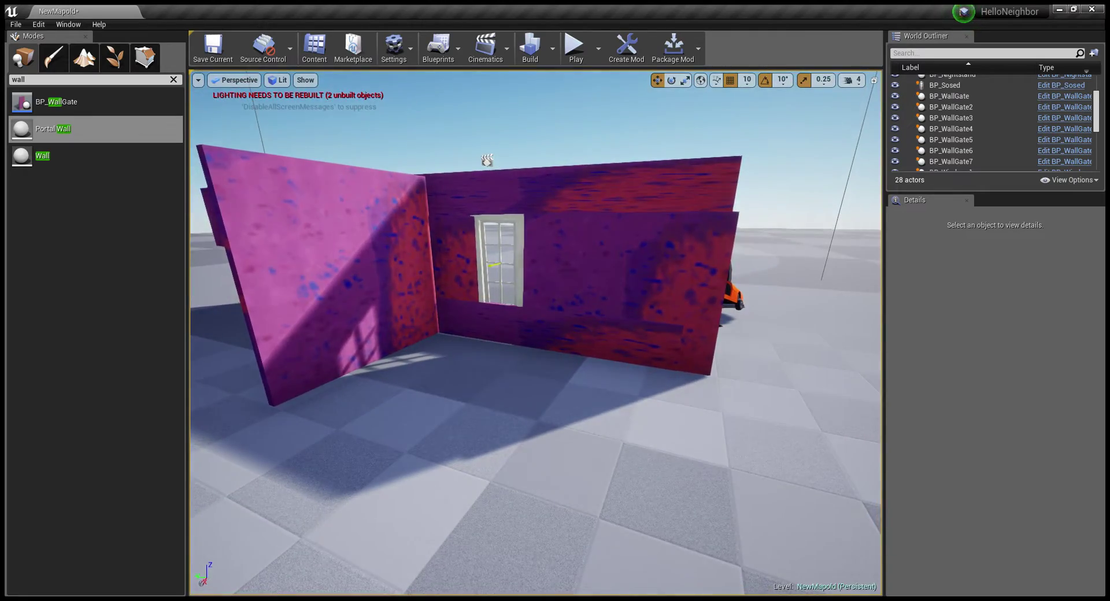
{"action": "right_click_drag", "start_coordinate": [347, 122], "coordinate": [346, 104]}
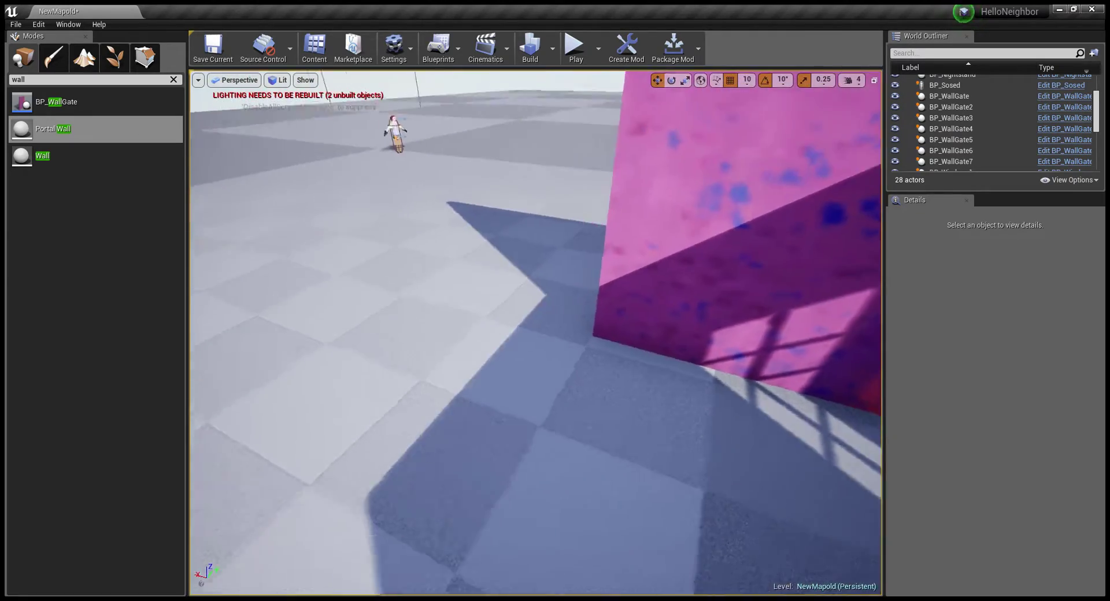
{"action": "right_click_drag", "start_coordinate": [346, 104], "coordinate": [346, 146]}
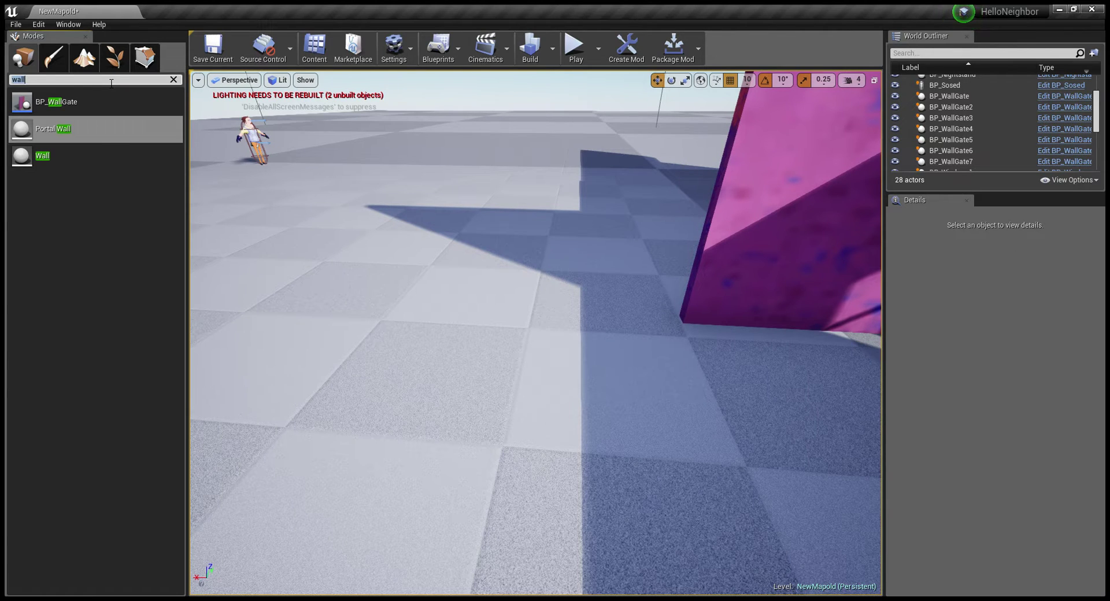
{"action": "key", "text": "BackSpace"}
{"action": "type", "text": "door"}
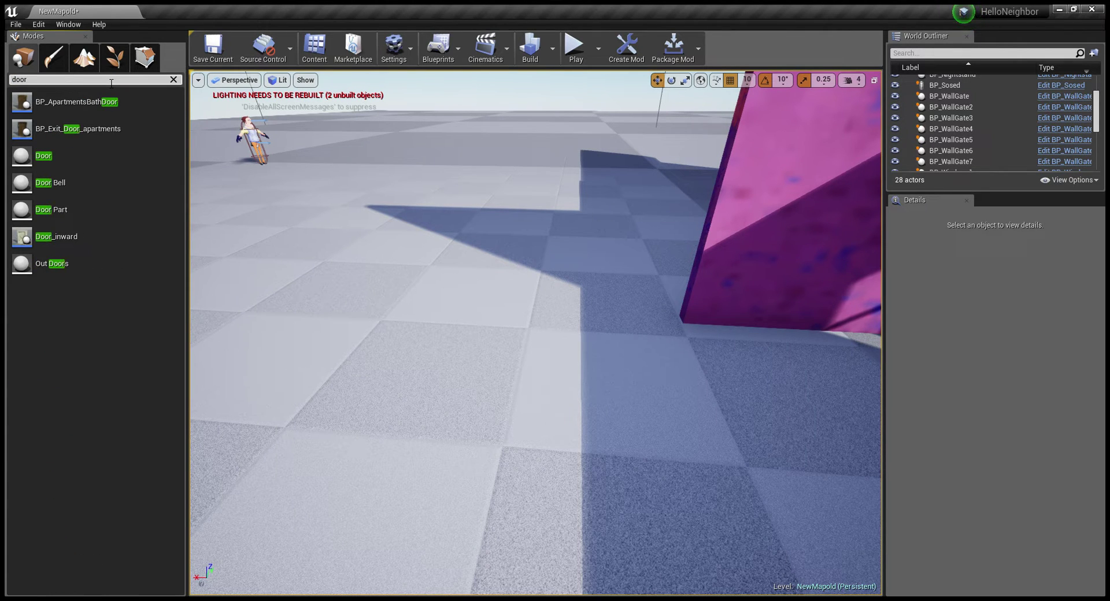
Step: Add Door_inward2 and lower it onto the floor against the pink side wall's end
{"action": "mouse_move", "coordinate": [52, 264]}
{"action": "left_mouse_down"}
{"action": "mouse_move", "coordinate": [374, 333]}
{"action": "mouse_move", "coordinate": [619, 317]}
{"action": "left_mouse_up"}
{"action": "mouse_move", "coordinate": [619, 317]}
{"action": "right_mouse_down"}
{"action": "mouse_move", "coordinate": [601, 324]}
{"action": "mouse_move", "coordinate": [690, 353]}
{"action": "right_mouse_up"}
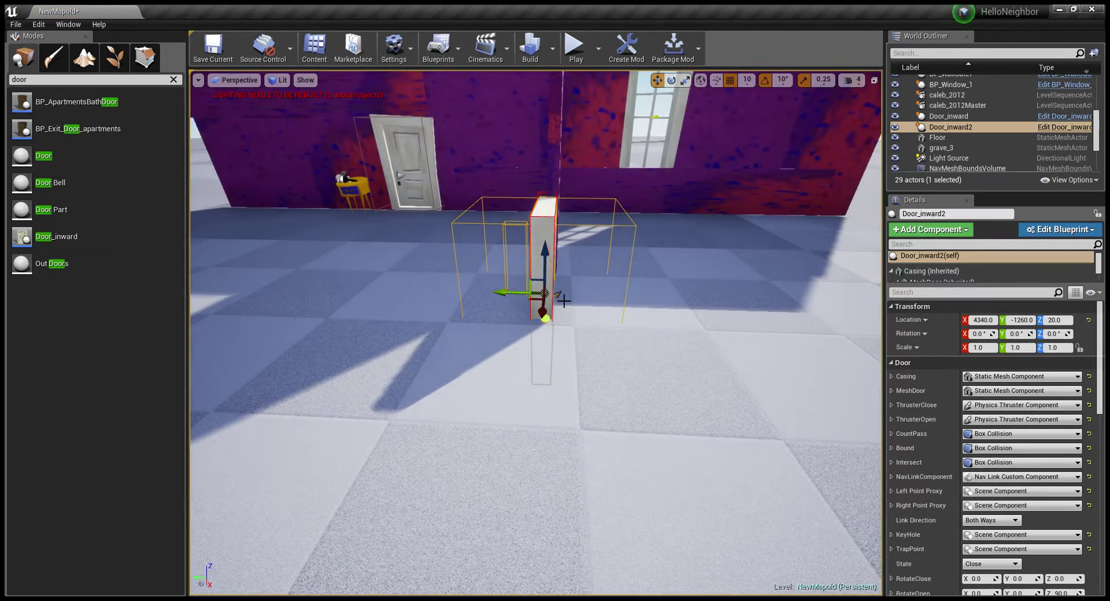
{"action": "mouse_move", "coordinate": [544, 290]}
{"action": "left_mouse_down"}
{"action": "mouse_move", "coordinate": [564, 171]}
{"action": "mouse_move", "coordinate": [538, 225]}
{"action": "left_mouse_up"}
{"action": "mouse_move", "coordinate": [537, 225]}
{"action": "right_mouse_down"}
{"action": "mouse_move", "coordinate": [578, 219]}
{"action": "mouse_move", "coordinate": [555, 221]}
{"action": "right_mouse_up"}
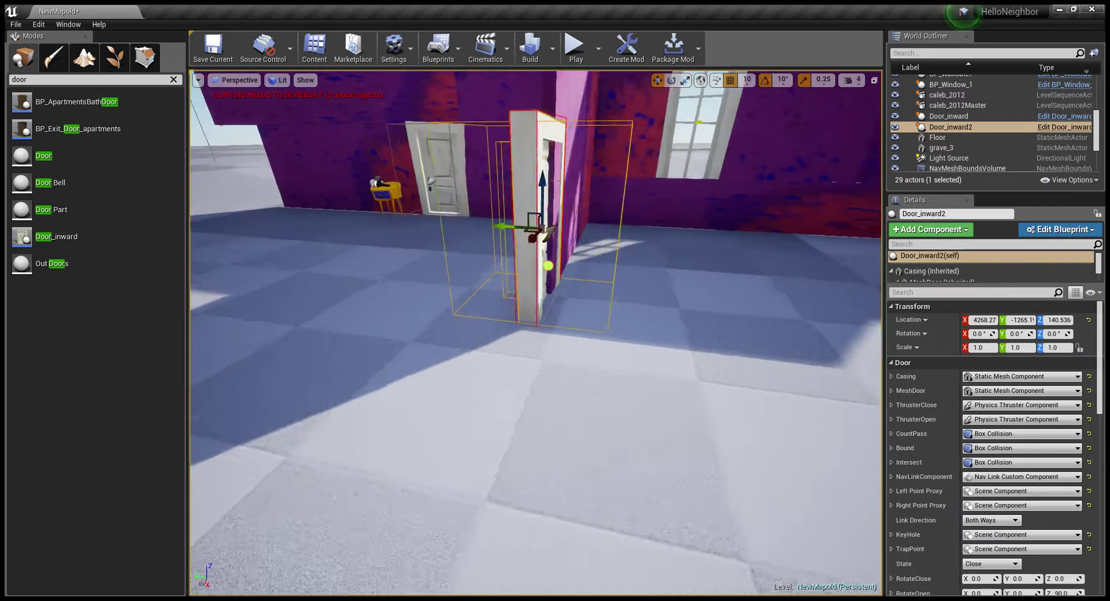
{"action": "mouse_move", "coordinate": [570, 248]}
{"action": "right_mouse_down"}
{"action": "mouse_move", "coordinate": [606, 250]}
{"action": "mouse_move", "coordinate": [577, 228]}
{"action": "right_mouse_up"}
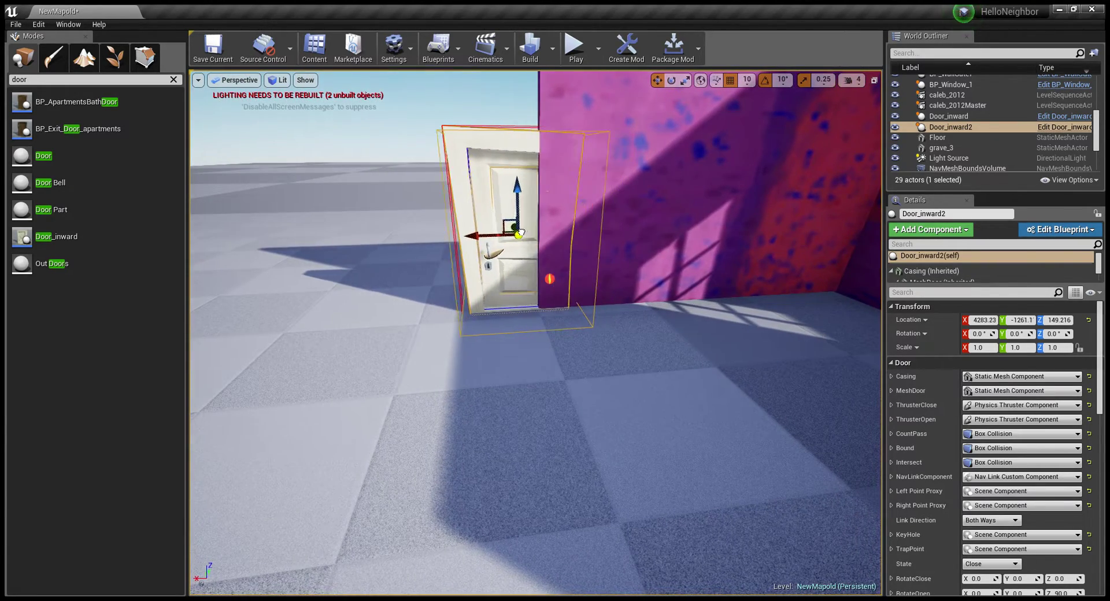
{"action": "left_click_drag", "start_coordinate": [499, 233], "coordinate": [482, 233]}
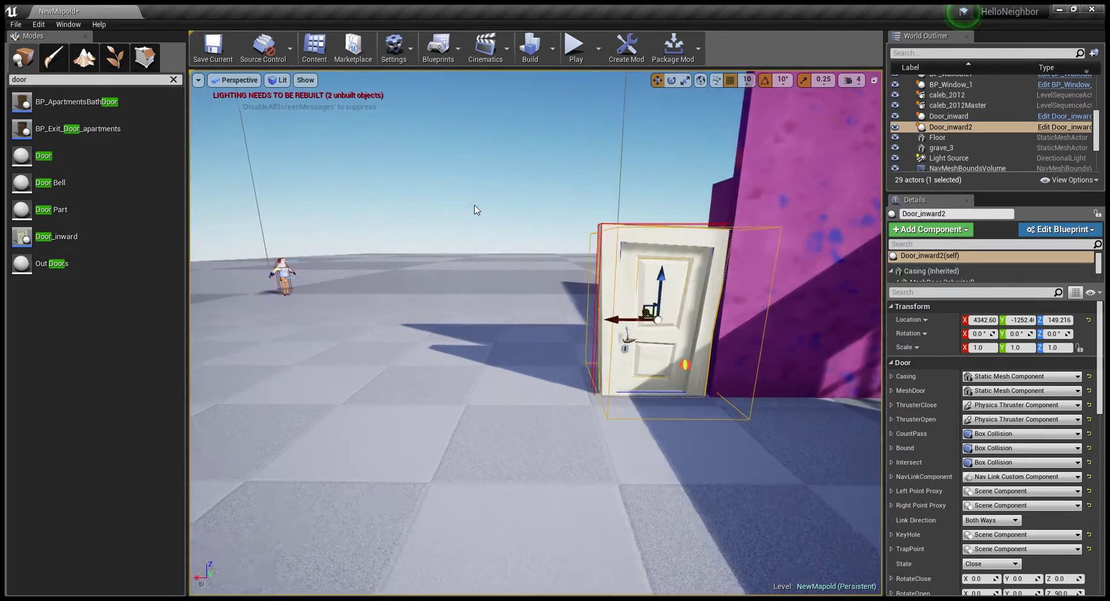
Step: Inspect Door_inward2 near 4341.65, -1262.3, 149.216 from around the walls and floor
{"action": "left_click", "coordinate": [478, 208]}
{"action": "mouse_move", "coordinate": [478, 208]}
{"action": "right_mouse_down"}
{"action": "mouse_move", "coordinate": [520, 289]}
{"action": "mouse_move", "coordinate": [474, 289]}
{"action": "mouse_move", "coordinate": [542, 277]}
{"action": "right_mouse_up"}
{"action": "left_click", "coordinate": [547, 277]}
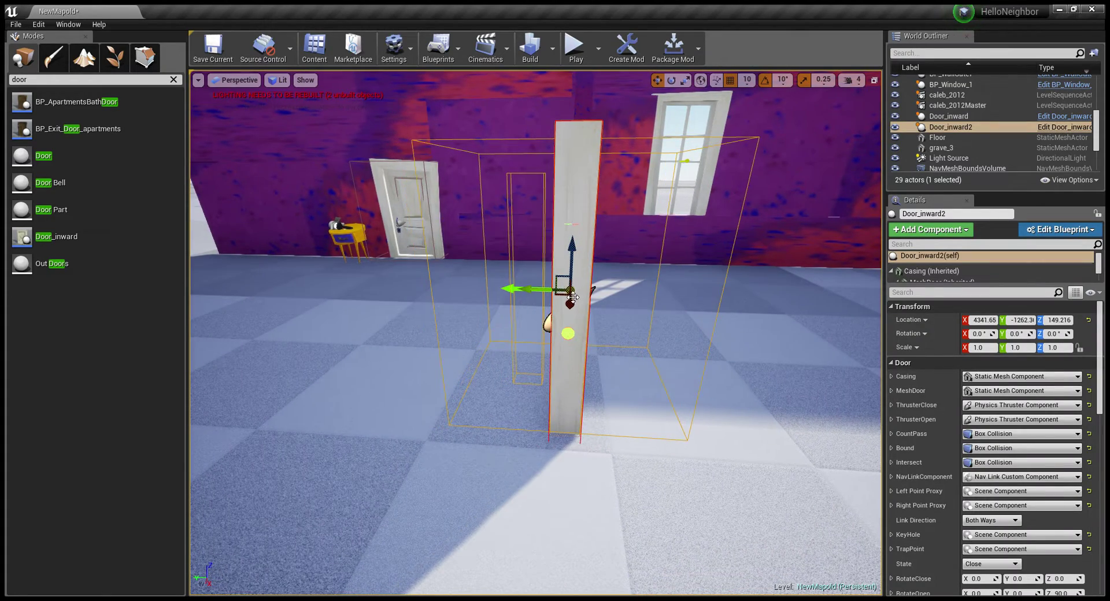
{"action": "right_click_drag", "start_coordinate": [572, 296], "coordinate": [642, 260]}
{"action": "left_click", "coordinate": [644, 264]}
{"action": "key", "text": "Escape"}
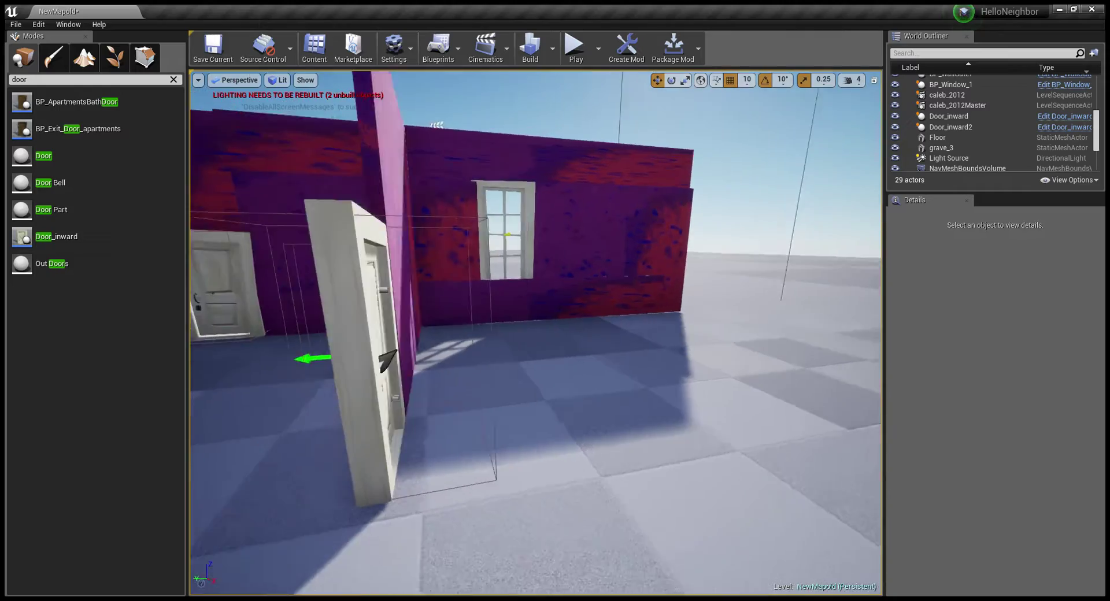
{"action": "right_click_drag", "start_coordinate": [535, 333], "coordinate": [535, 333]}
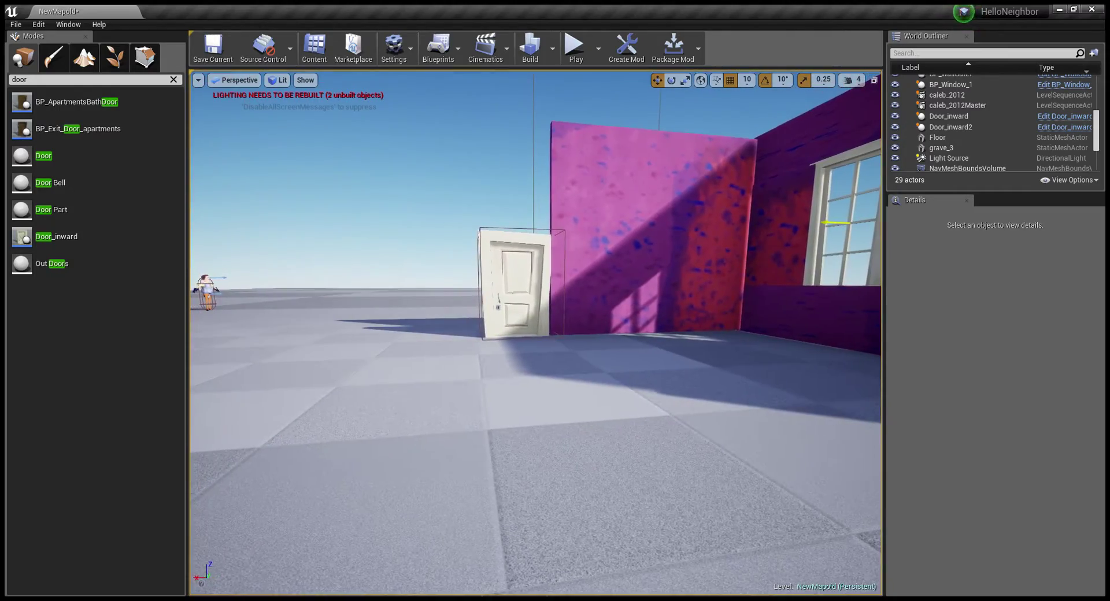
{"action": "key", "text": "w"}
{"action": "scroll", "coordinate": [470, 416], "scroll_direction": "down", "scroll_amount": 3}
{"action": "right_click_drag", "start_coordinate": [470, 415], "coordinate": [470, 415]}
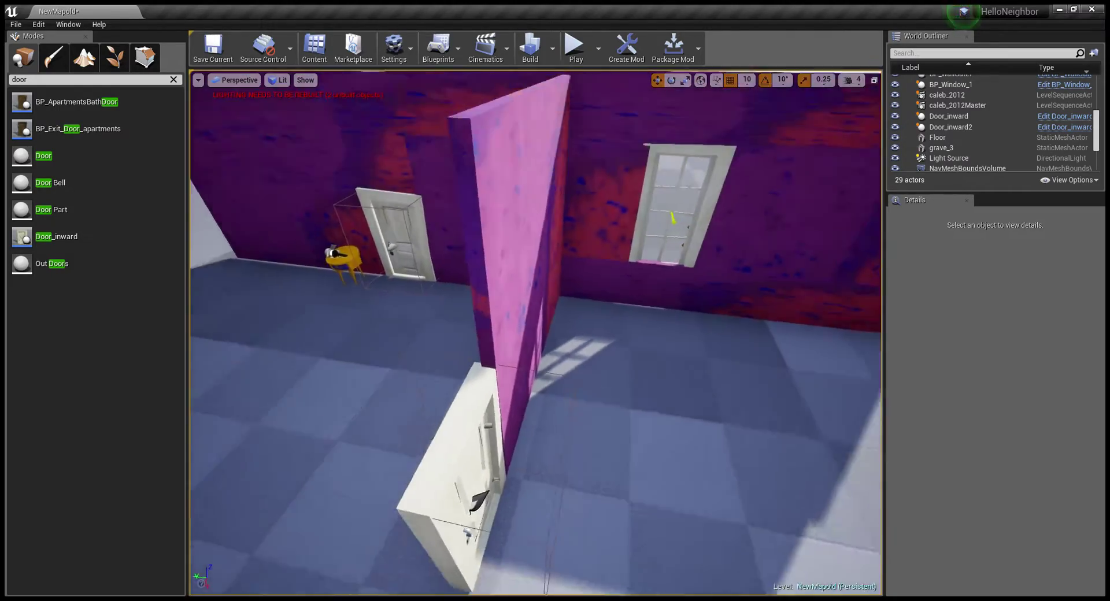
{"action": "right_click_drag", "start_coordinate": [297, 409], "coordinate": [297, 409]}
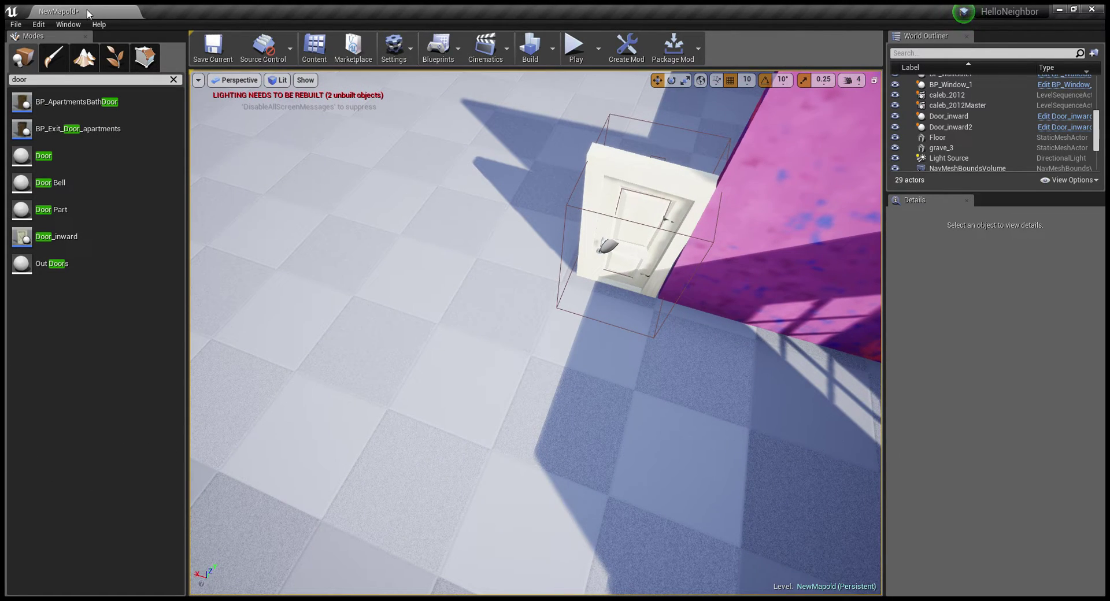
Step: Search for 'wall' and place BP_WallGate8 near the door and pink wall
{"action": "key", "text": "BackSpace"}
{"action": "type", "text": "wall"}
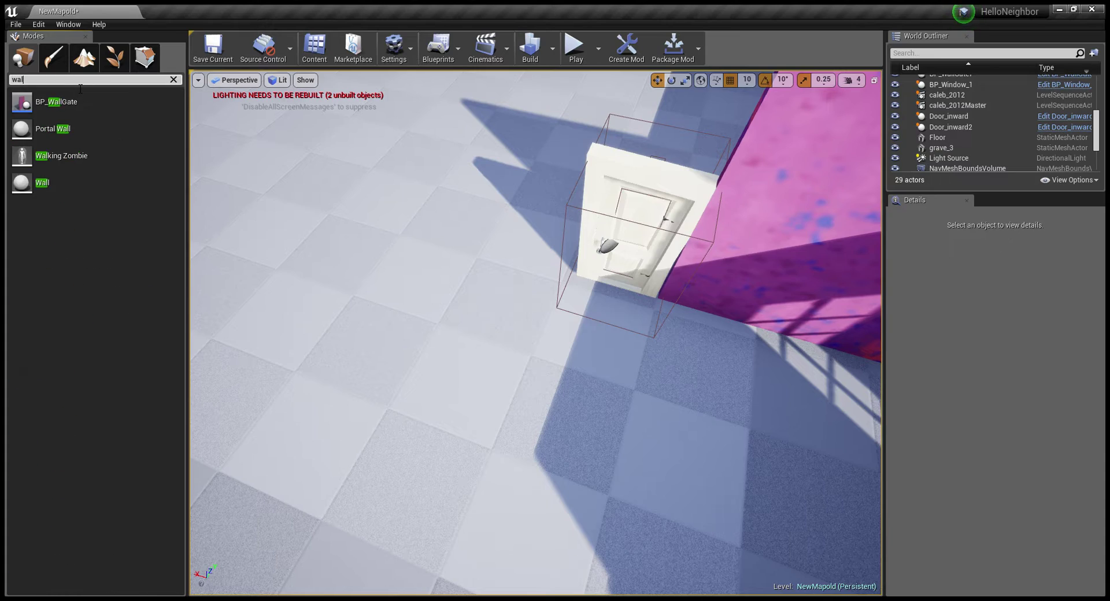
{"action": "right_click_drag", "start_coordinate": [209, 106], "coordinate": [208, 106]}
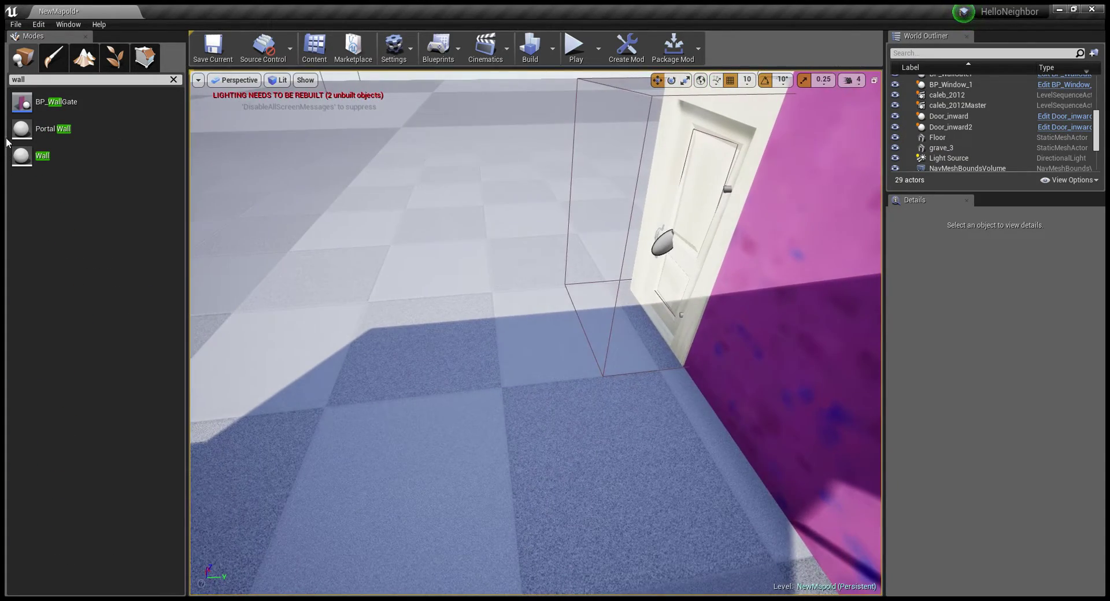
{"action": "right_click_drag", "start_coordinate": [317, 174], "coordinate": [317, 173]}
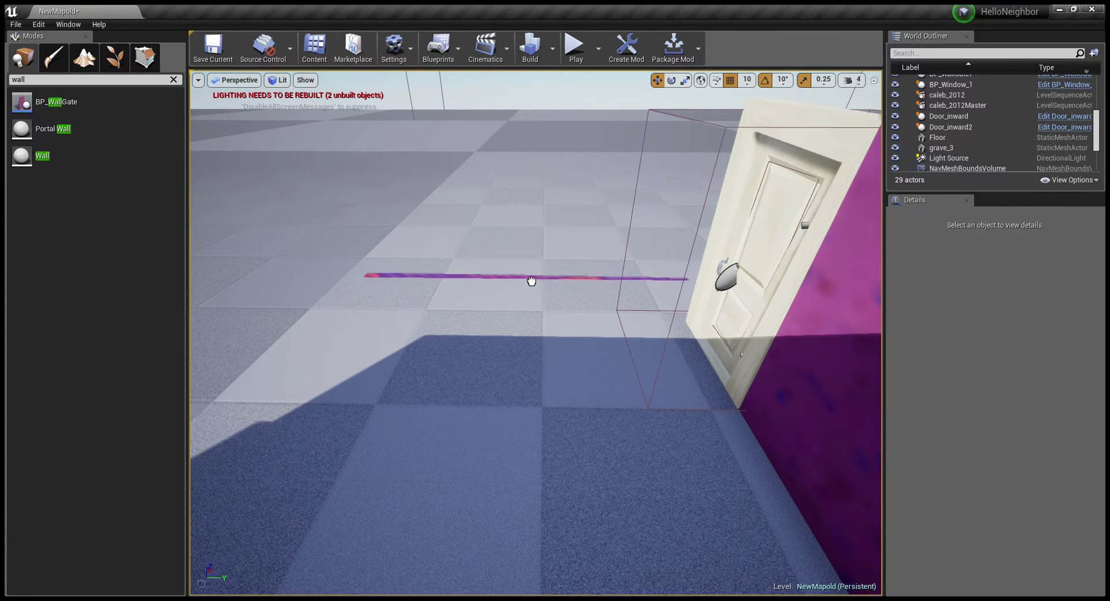
{"action": "left_click_drag", "start_coordinate": [539, 314], "coordinate": [539, 314]}
{"action": "right_click_drag", "start_coordinate": [539, 313], "coordinate": [498, 307]}
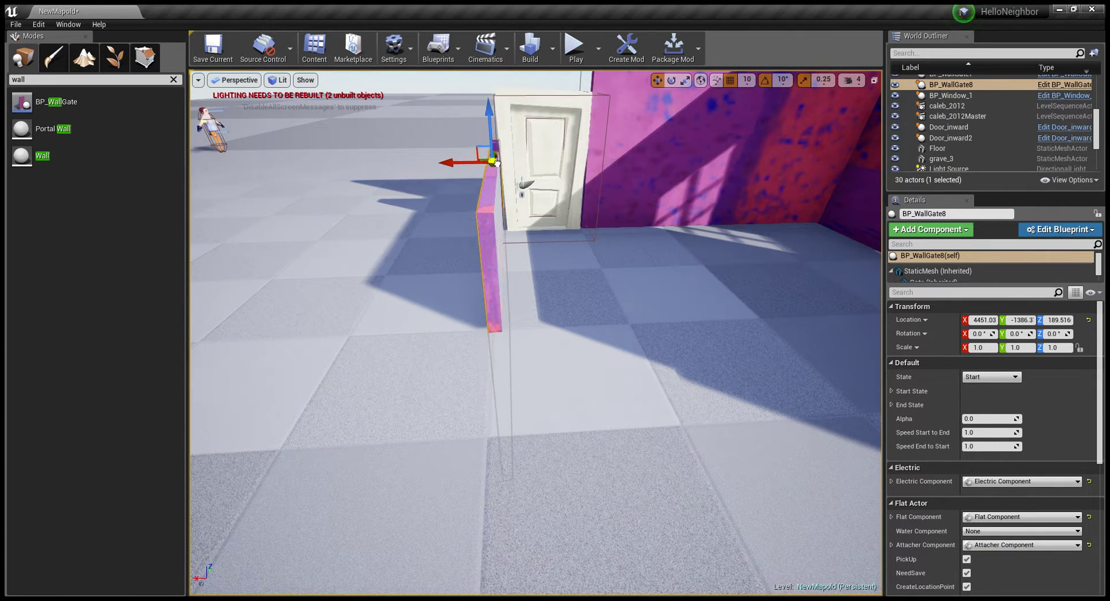
{"action": "right_click_drag", "start_coordinate": [506, 117], "coordinate": [492, 144]}
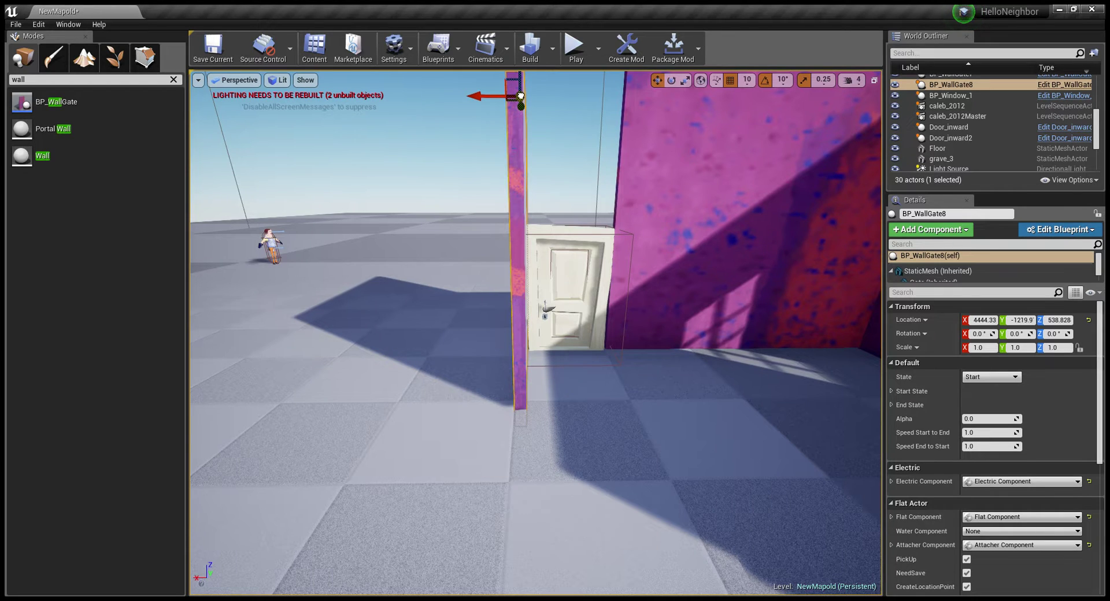
{"action": "right_click_drag", "start_coordinate": [520, 95], "coordinate": [520, 96]}
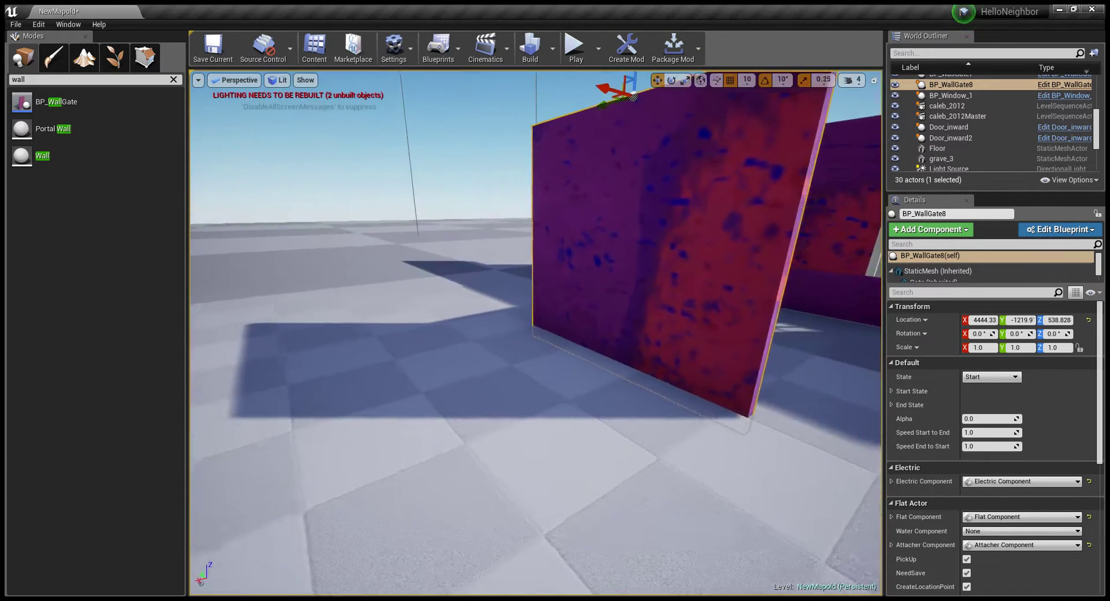
{"action": "right_click_drag", "start_coordinate": [533, 173], "coordinate": [533, 174]}
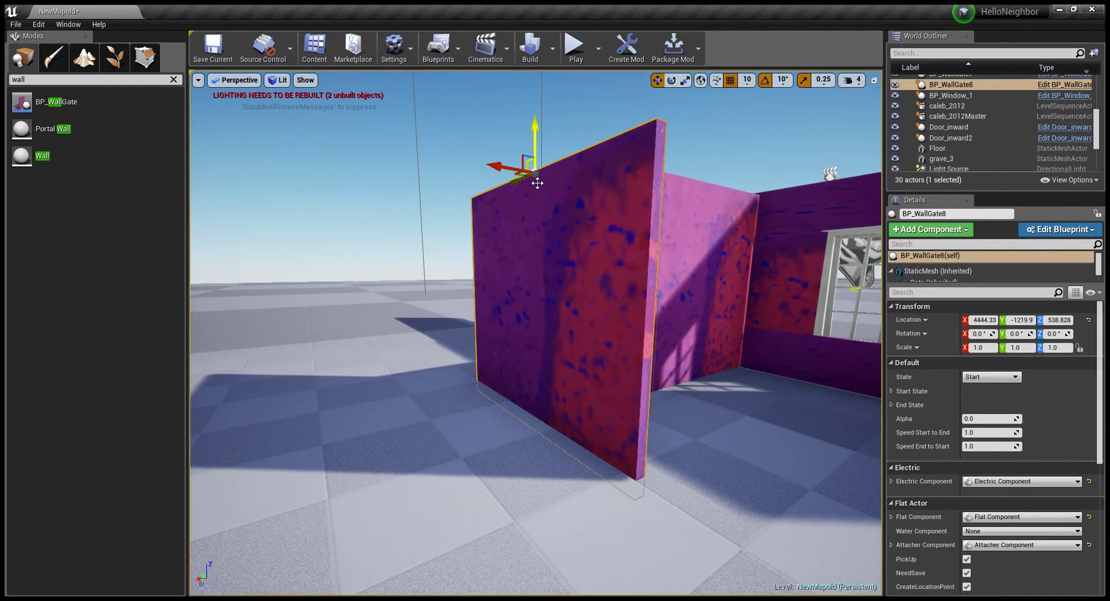
Step: Raise BP_WallGate8 and slide it into line beside the door, then place a second BP_WallGate
{"action": "left_click_drag", "start_coordinate": [532, 173], "coordinate": [536, 161]}
{"action": "right_click_drag", "start_coordinate": [536, 161], "coordinate": [536, 161]}
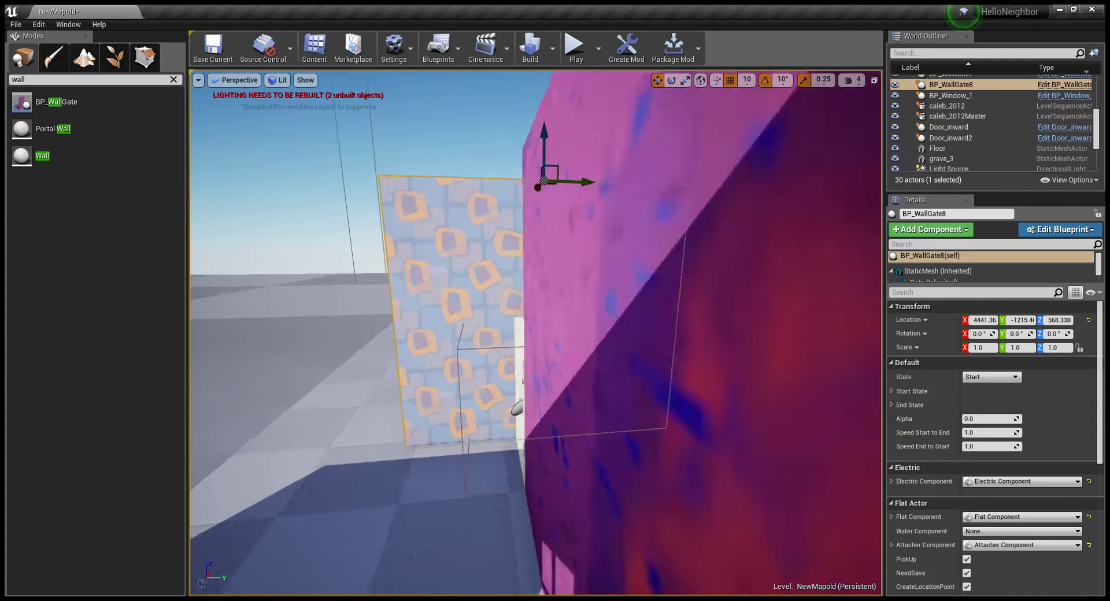
{"action": "right_click_drag", "start_coordinate": [536, 161], "coordinate": [533, 167]}
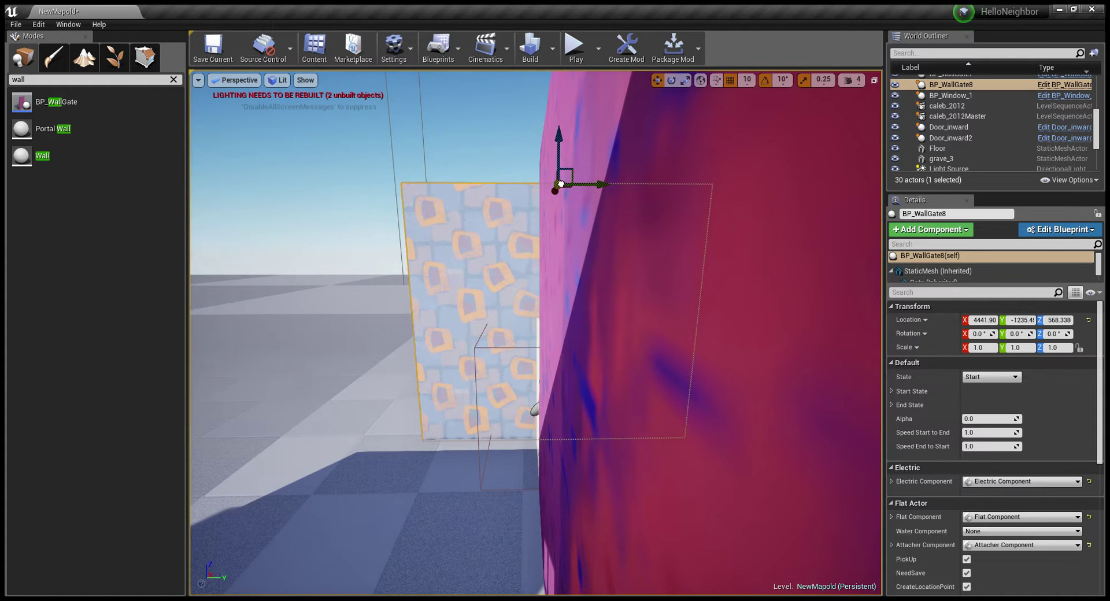
{"action": "left_click_drag", "start_coordinate": [559, 183], "coordinate": [517, 181]}
{"action": "mouse_move", "coordinate": [452, 191]}
{"action": "left_mouse_down"}
{"action": "mouse_move", "coordinate": [391, 182]}
{"action": "mouse_move", "coordinate": [405, 149]}
{"action": "mouse_move", "coordinate": [426, 141]}
{"action": "left_mouse_up"}
{"action": "mouse_move", "coordinate": [426, 141]}
{"action": "right_mouse_down"}
{"action": "mouse_move", "coordinate": [491, 119]}
{"action": "mouse_move", "coordinate": [578, 184]}
{"action": "right_mouse_up"}
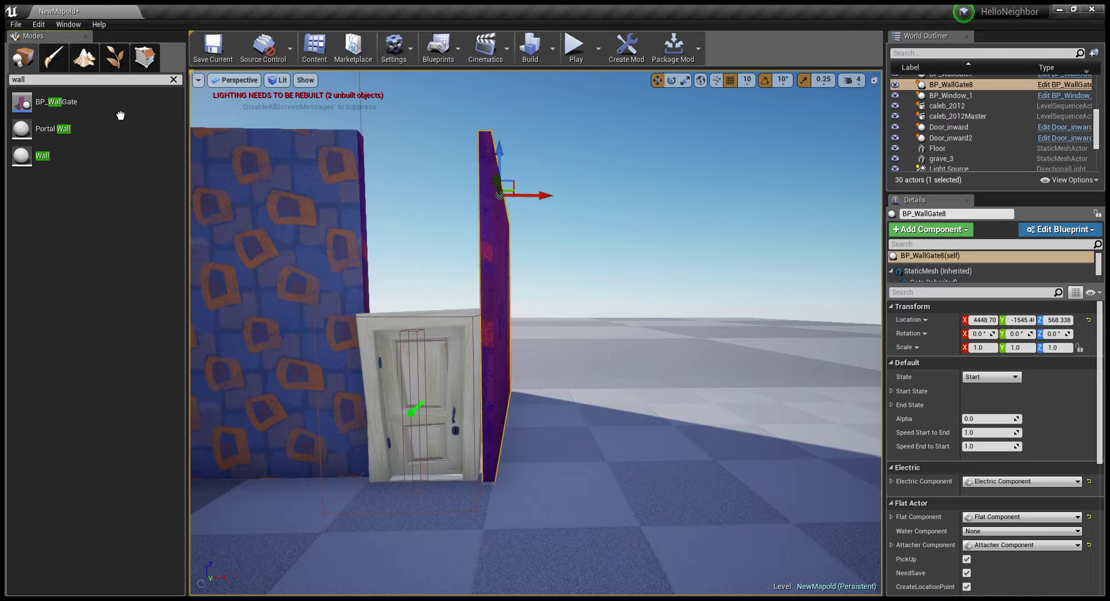
{"action": "mouse_move", "coordinate": [119, 110]}
{"action": "left_mouse_down"}
{"action": "mouse_move", "coordinate": [368, 136]}
{"action": "mouse_move", "coordinate": [384, 124]}
{"action": "left_mouse_up"}
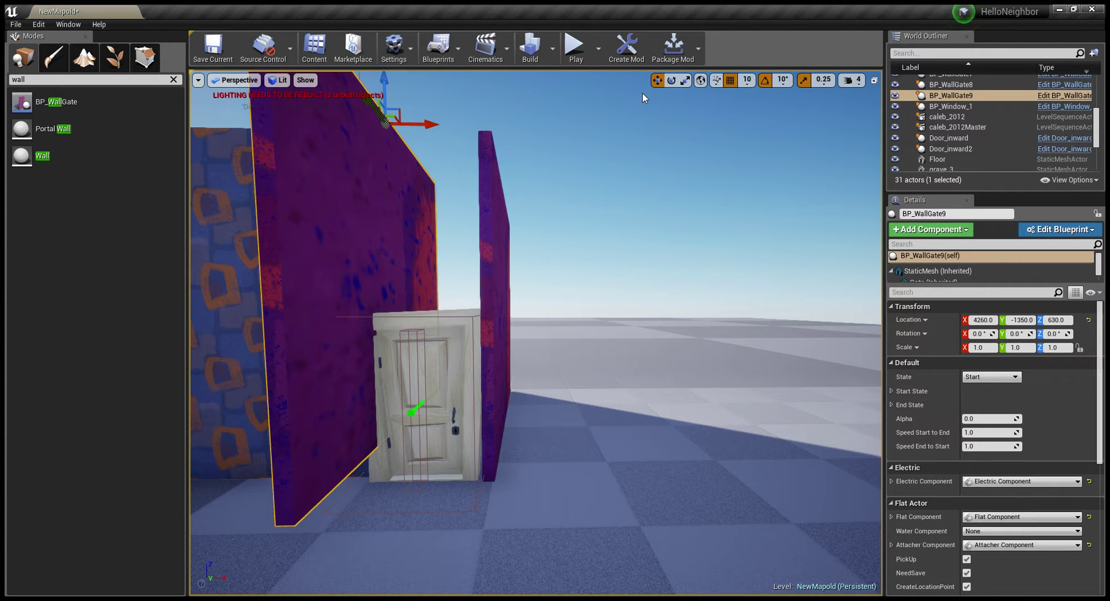
Step: Rotate the new wall gate BP_WallGate9 to -90 degrees about its vertical axis
{"action": "key", "text": "Escape"}
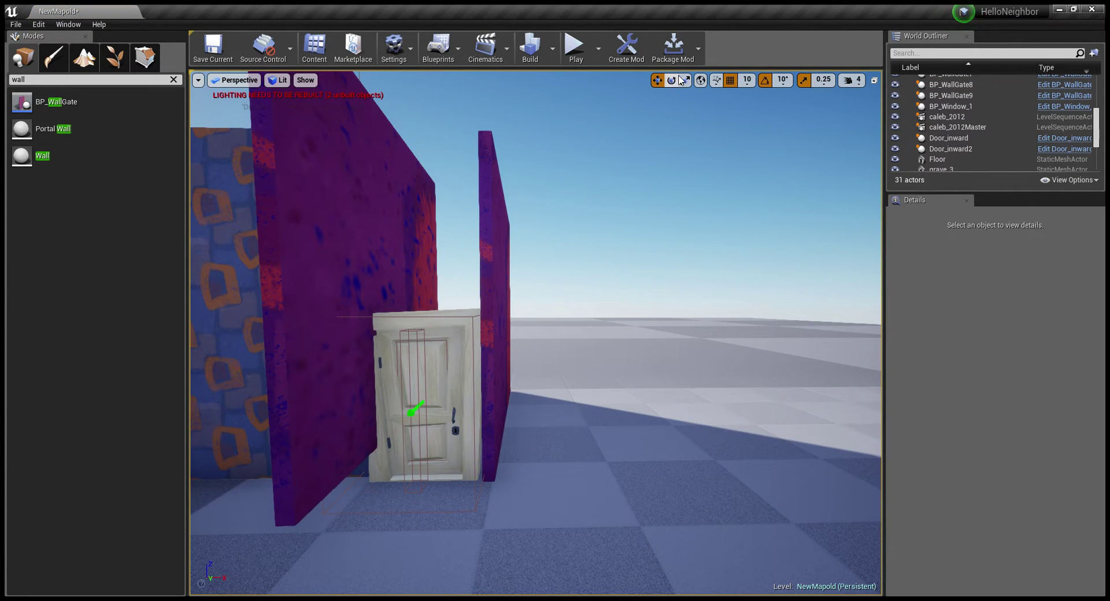
{"action": "left_click", "coordinate": [329, 258]}
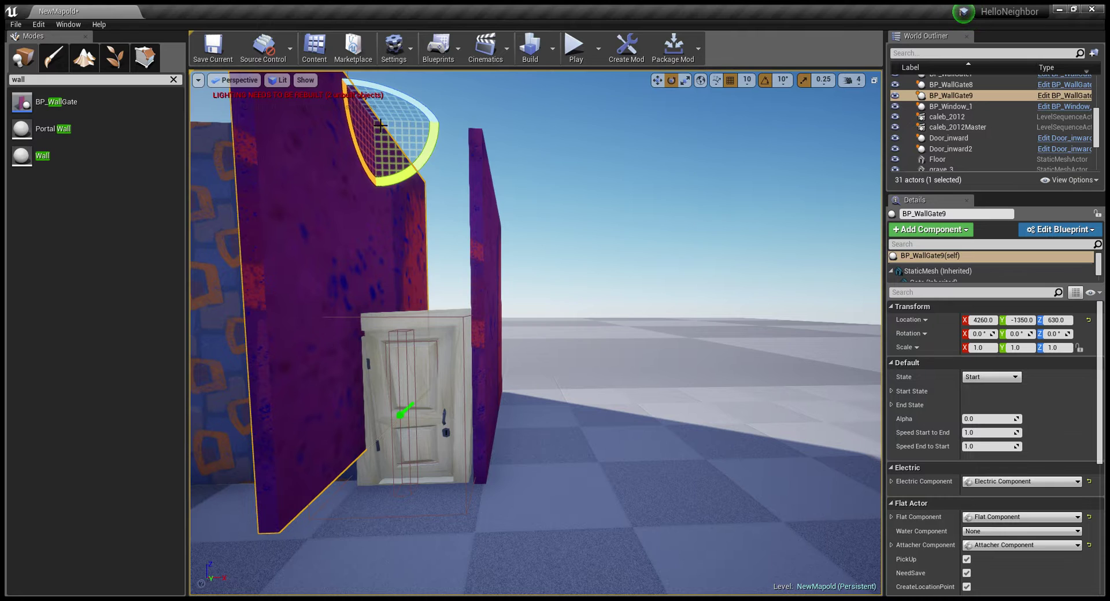
{"action": "right_click_drag", "start_coordinate": [380, 125], "coordinate": [404, 133]}
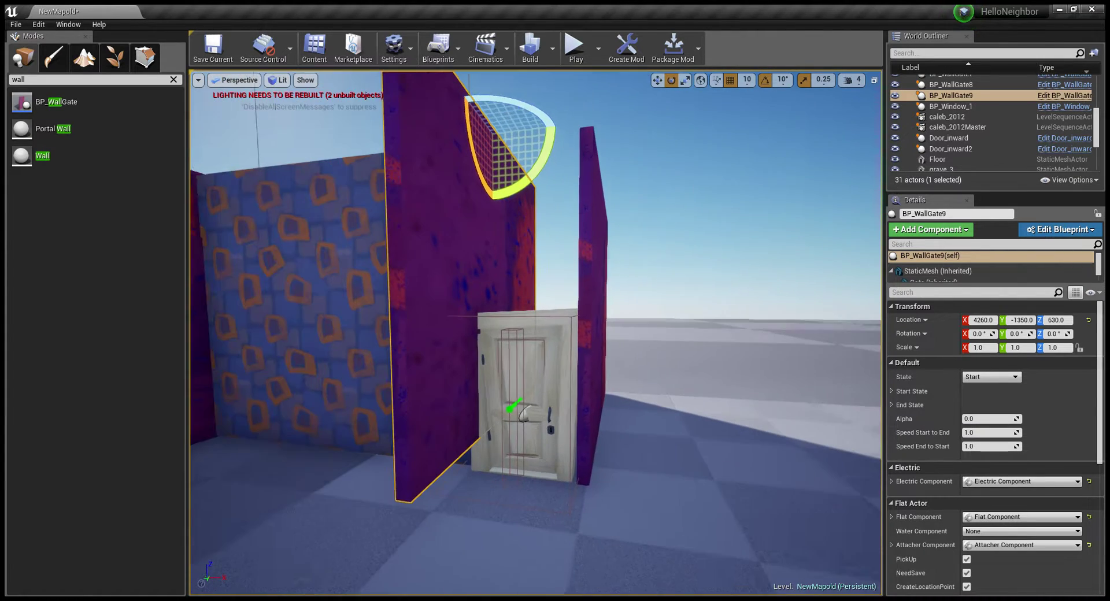
{"action": "mouse_move", "coordinate": [544, 153]}
{"action": "left_mouse_down"}
{"action": "mouse_move", "coordinate": [440, 144]}
{"action": "mouse_move", "coordinate": [462, 145]}
{"action": "left_mouse_up"}
{"action": "right_click_drag", "start_coordinate": [462, 144], "coordinate": [404, 151]}
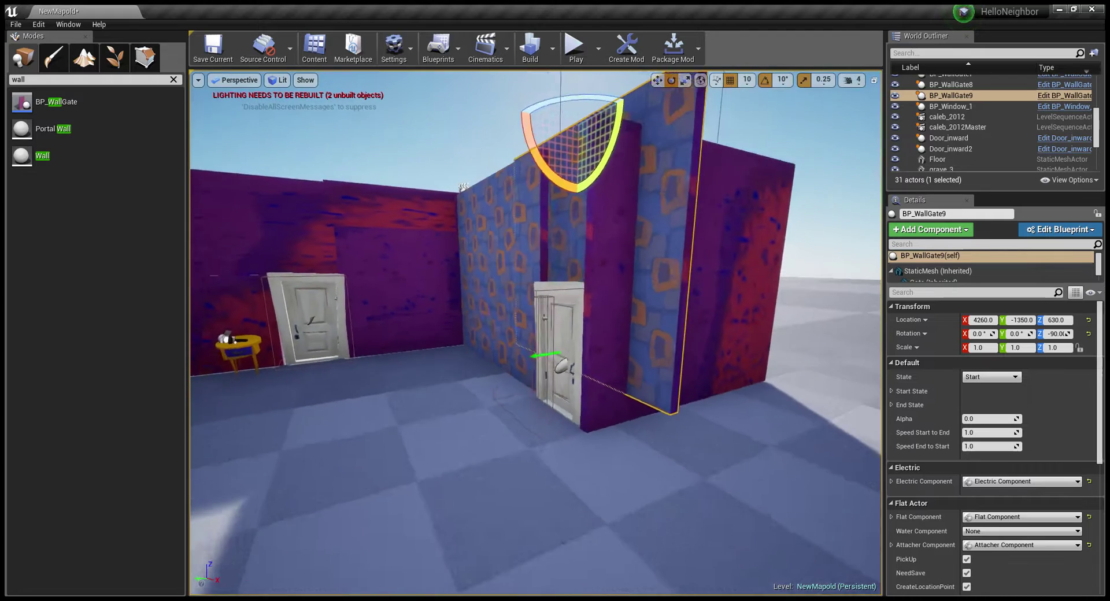
Step: Move BP_WallGate9 against the patterned wall, around 4265.57, -1259.9, 649.128
{"action": "right_click_drag", "start_coordinate": [575, 211], "coordinate": [575, 211]}
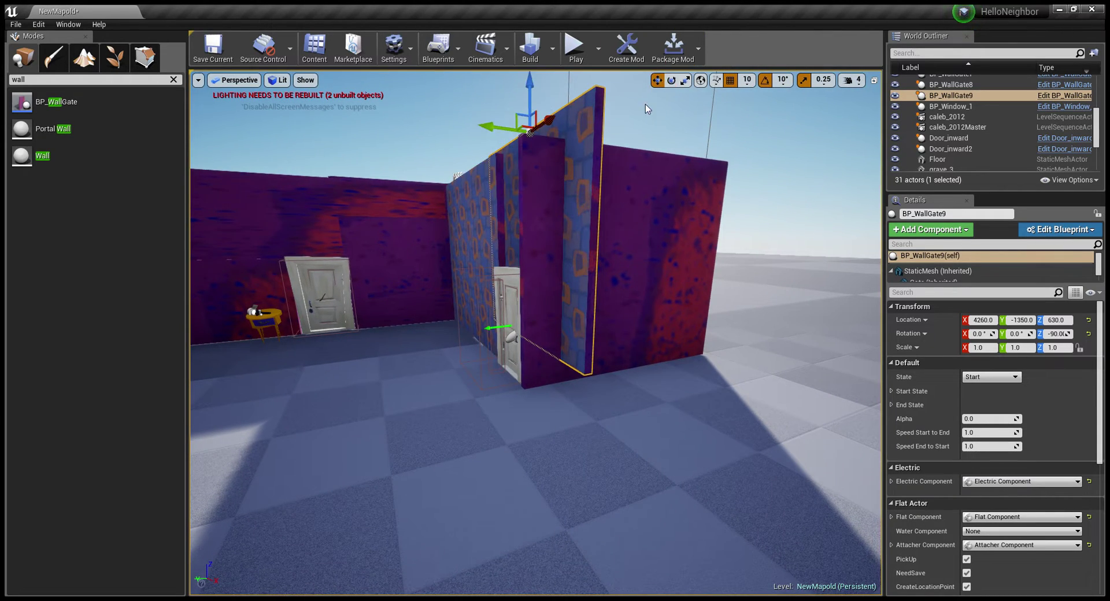
{"action": "right_click_drag", "start_coordinate": [645, 104], "coordinate": [726, 187]}
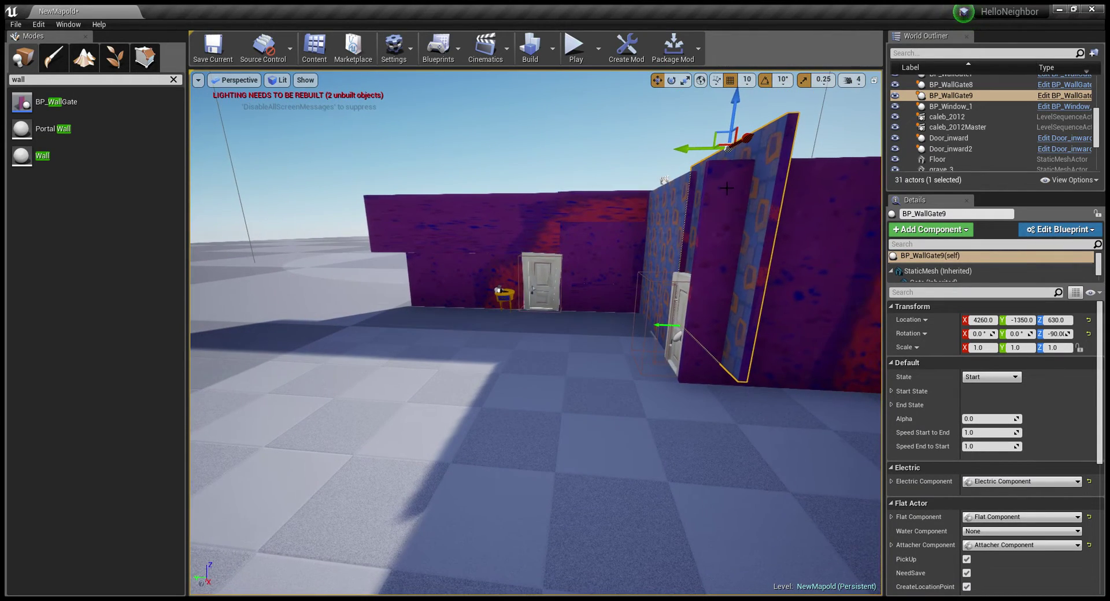
{"action": "left_click_drag", "start_coordinate": [727, 150], "coordinate": [694, 143]}
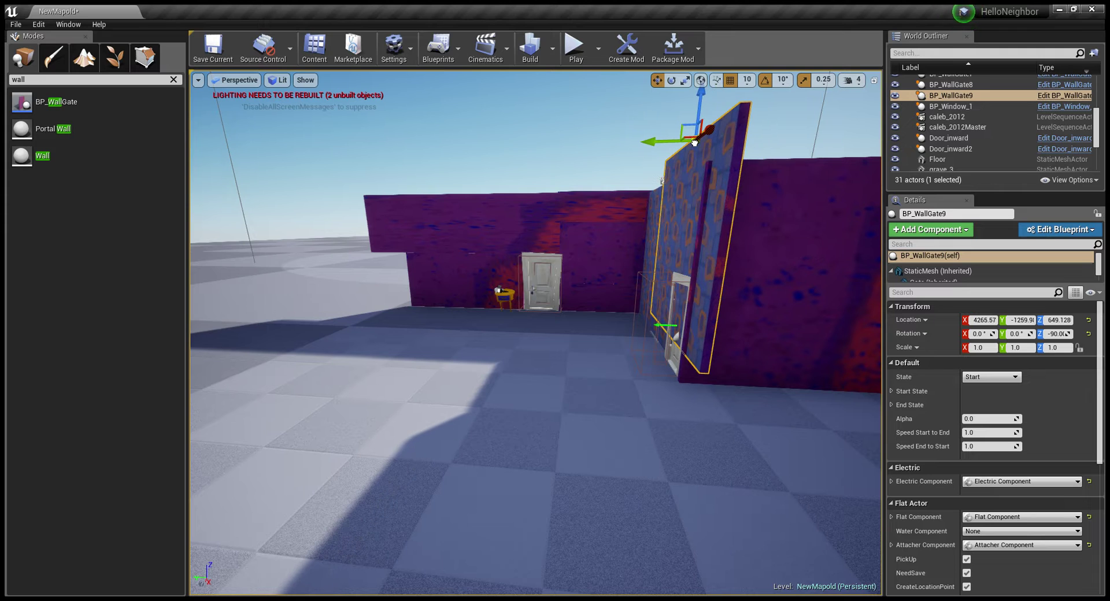
{"action": "right_click_drag", "start_coordinate": [694, 142], "coordinate": [695, 150]}
{"action": "left_click", "coordinate": [695, 161]}
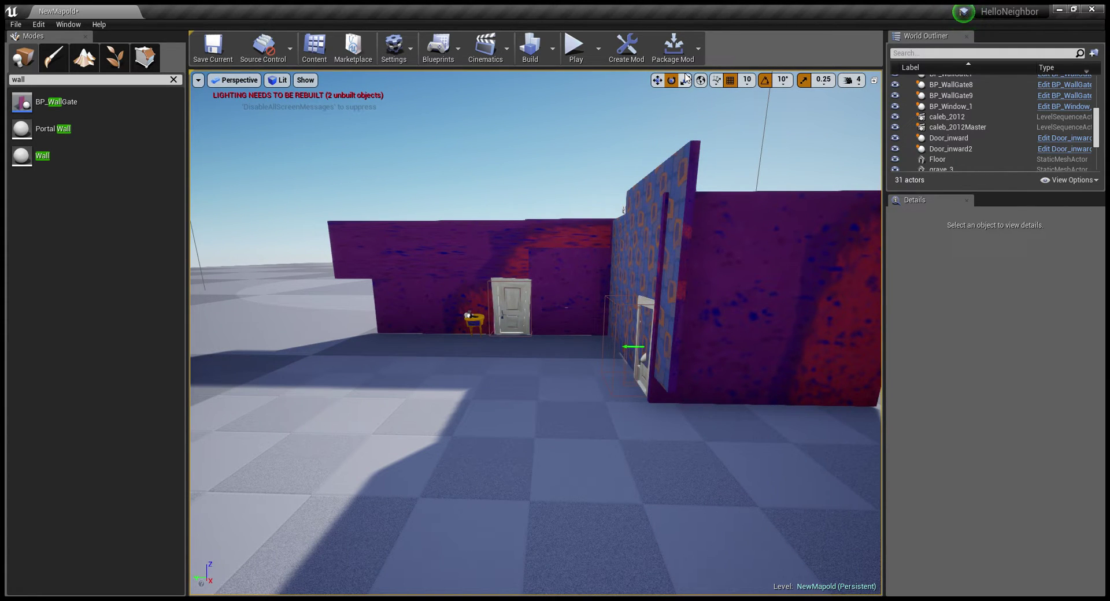
{"action": "left_click", "coordinate": [662, 177]}
{"action": "right_click_drag", "start_coordinate": [662, 178], "coordinate": [638, 170]}
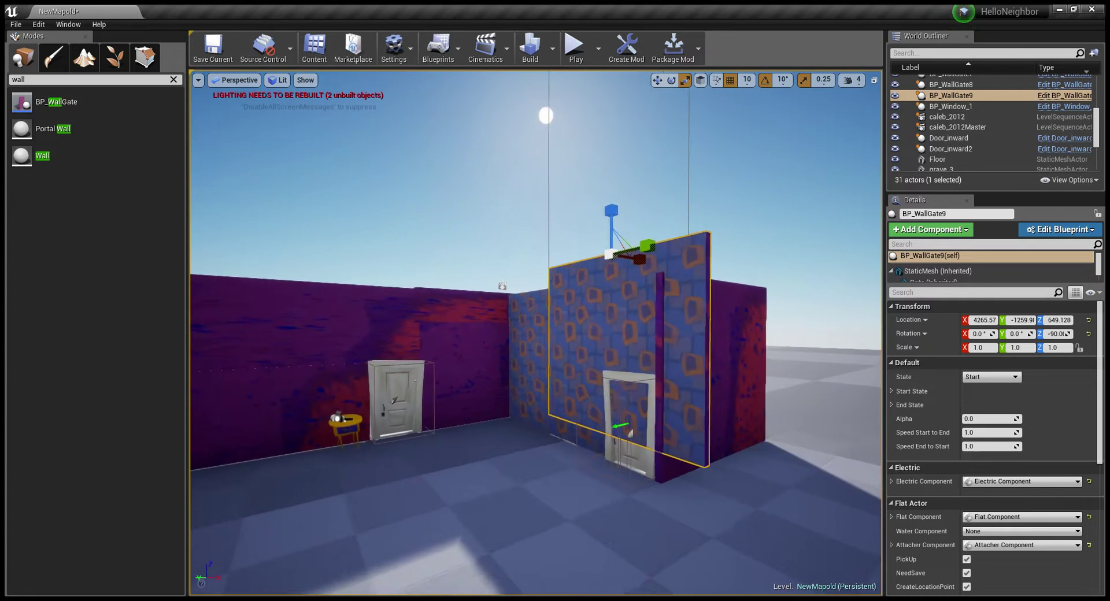
Step: Set BP_WallGate9's Z scale to 0.5 and lower the shortened panel
{"action": "left_click_drag", "start_coordinate": [622, 197], "coordinate": [623, 243]}
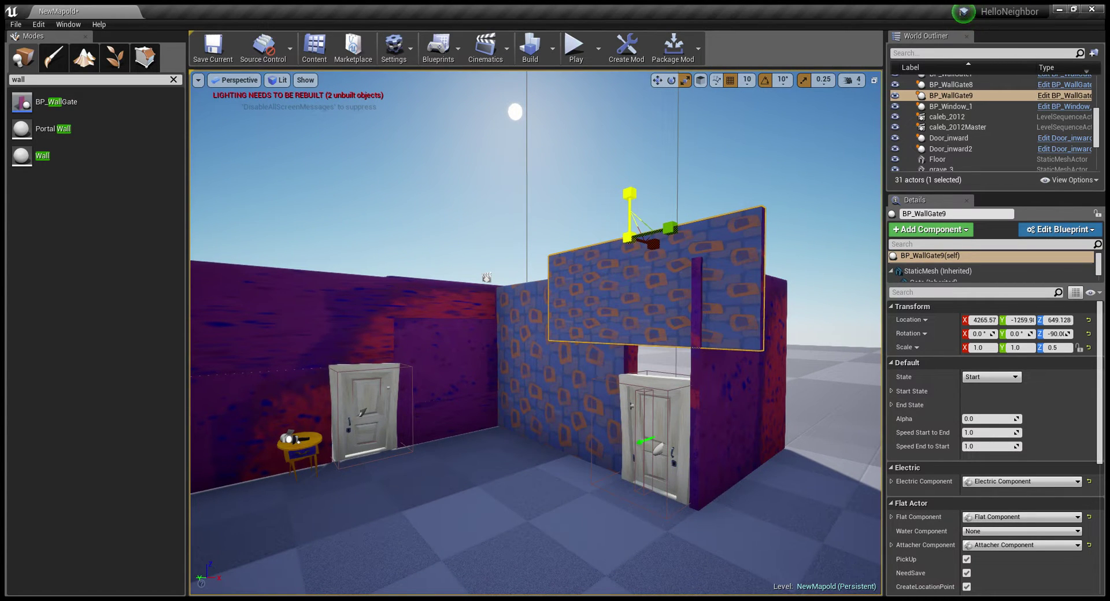
{"action": "right_click_drag", "start_coordinate": [674, 252], "coordinate": [670, 242]}
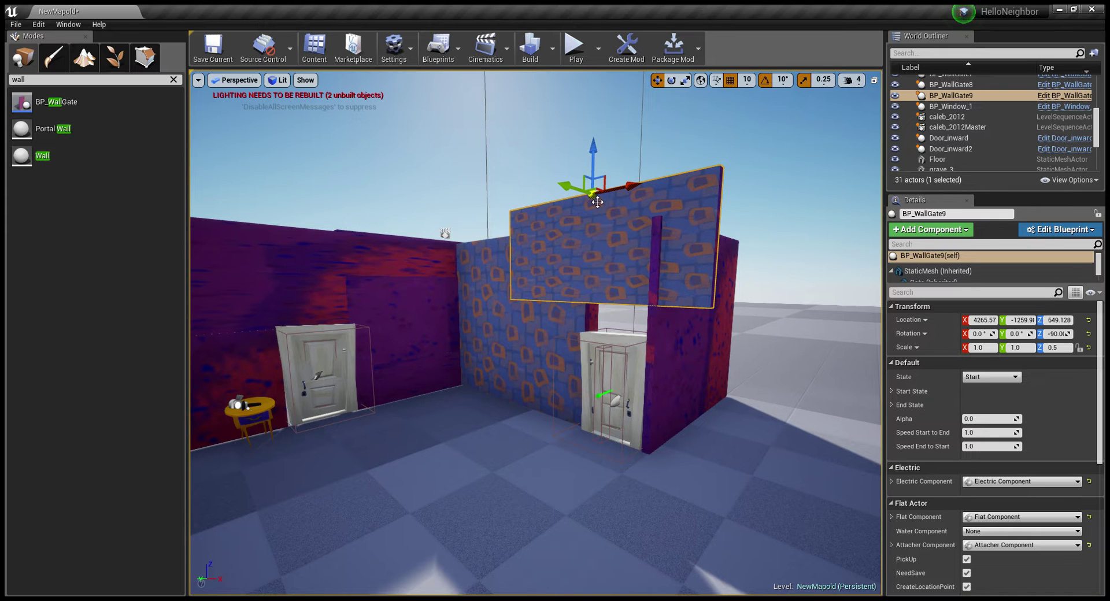
{"action": "left_click_drag", "start_coordinate": [591, 197], "coordinate": [588, 215]}
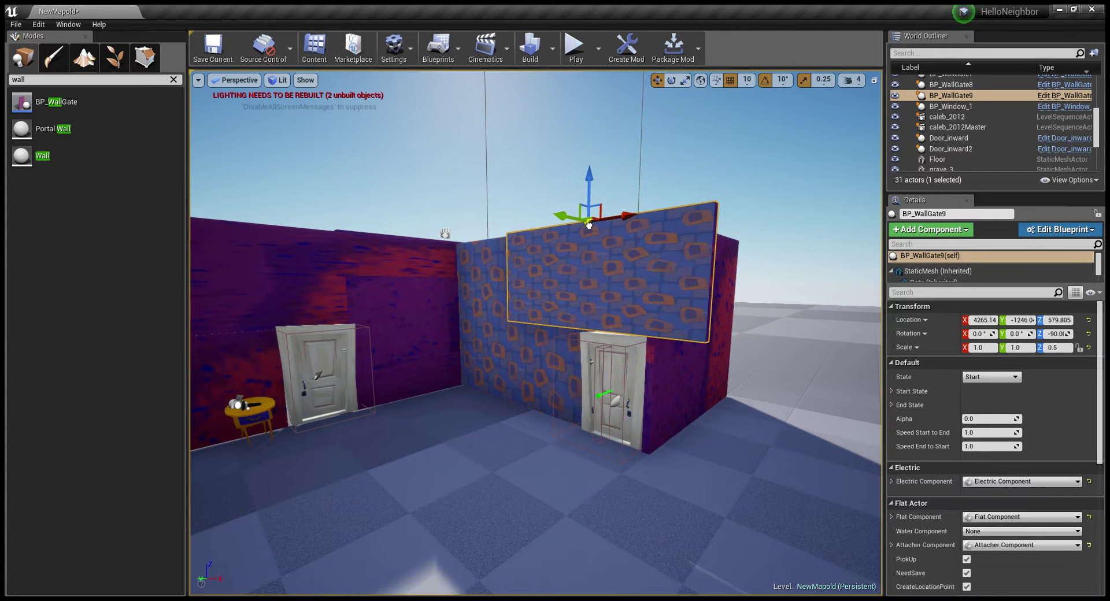
{"action": "right_click_drag", "start_coordinate": [608, 251], "coordinate": [608, 263]}
Step: Slide BP_WallGate9 left and down to seat it above the door at 4151.48, -1257.5, 570.468
{"action": "right_click_drag", "start_coordinate": [758, 159], "coordinate": [711, 144]}
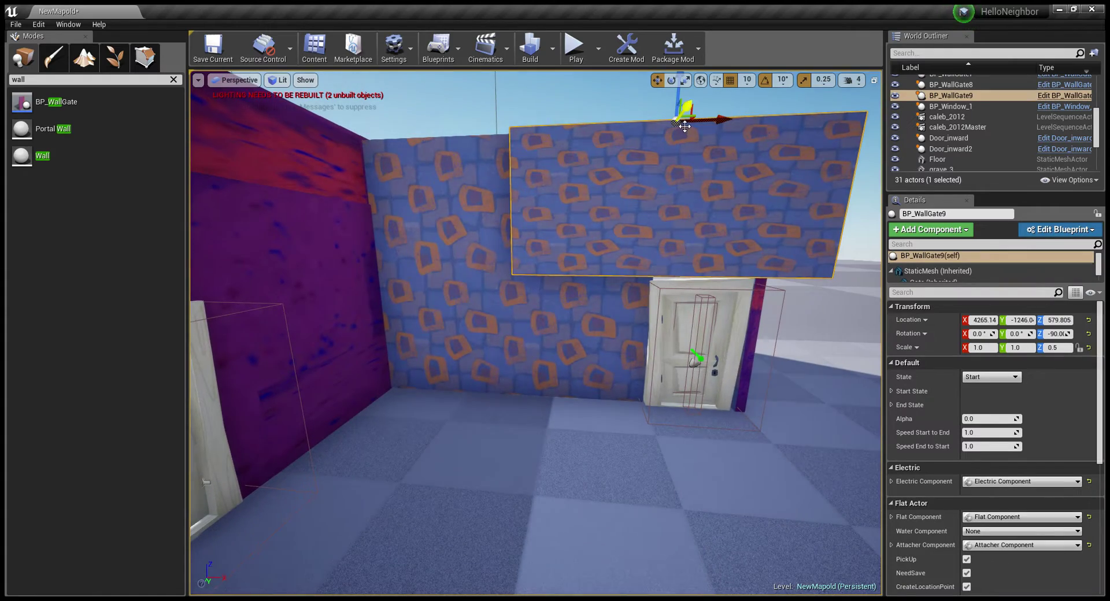
{"action": "left_click_drag", "start_coordinate": [682, 127], "coordinate": [666, 127]}
{"action": "mouse_move", "coordinate": [667, 126]}
{"action": "right_mouse_down"}
{"action": "mouse_move", "coordinate": [571, 166]}
{"action": "mouse_move", "coordinate": [709, 120]}
{"action": "right_mouse_up"}
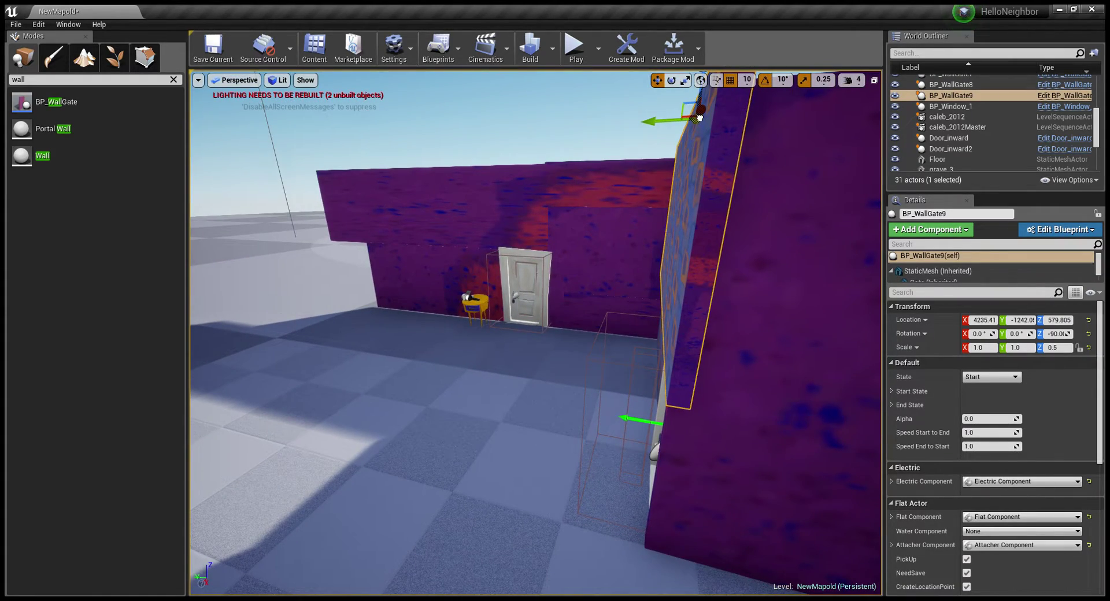
{"action": "mouse_move", "coordinate": [698, 118]}
{"action": "left_mouse_down"}
{"action": "mouse_move", "coordinate": [717, 120]}
{"action": "mouse_move", "coordinate": [706, 119]}
{"action": "left_mouse_up"}
{"action": "right_click_drag", "start_coordinate": [725, 136], "coordinate": [570, 182]}
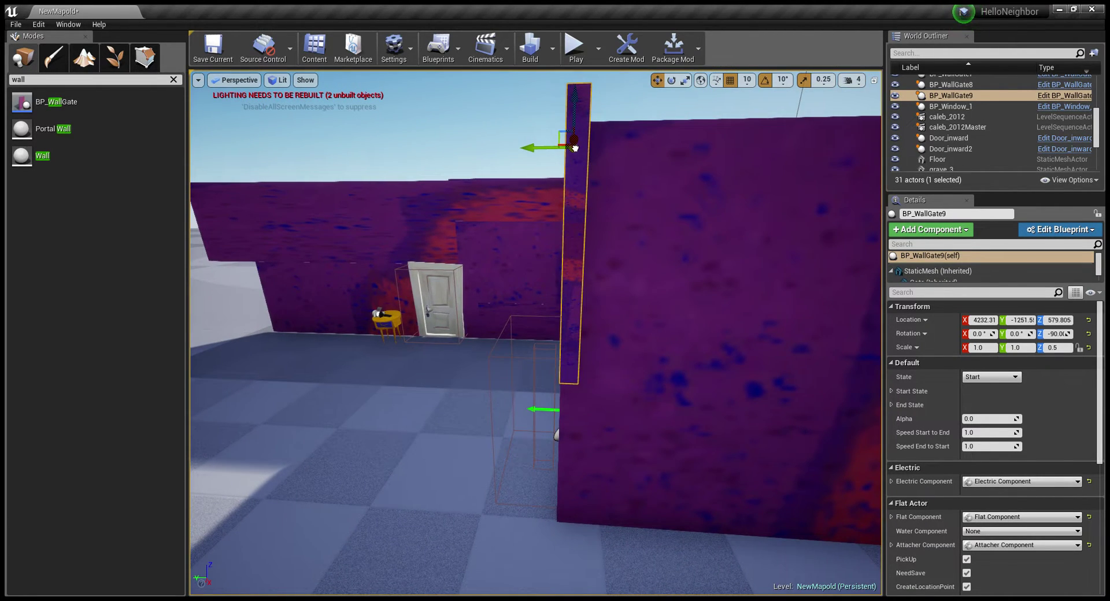
{"action": "mouse_move", "coordinate": [581, 149]}
{"action": "right_mouse_down"}
{"action": "mouse_move", "coordinate": [606, 166]}
{"action": "mouse_move", "coordinate": [632, 150]}
{"action": "right_mouse_up"}
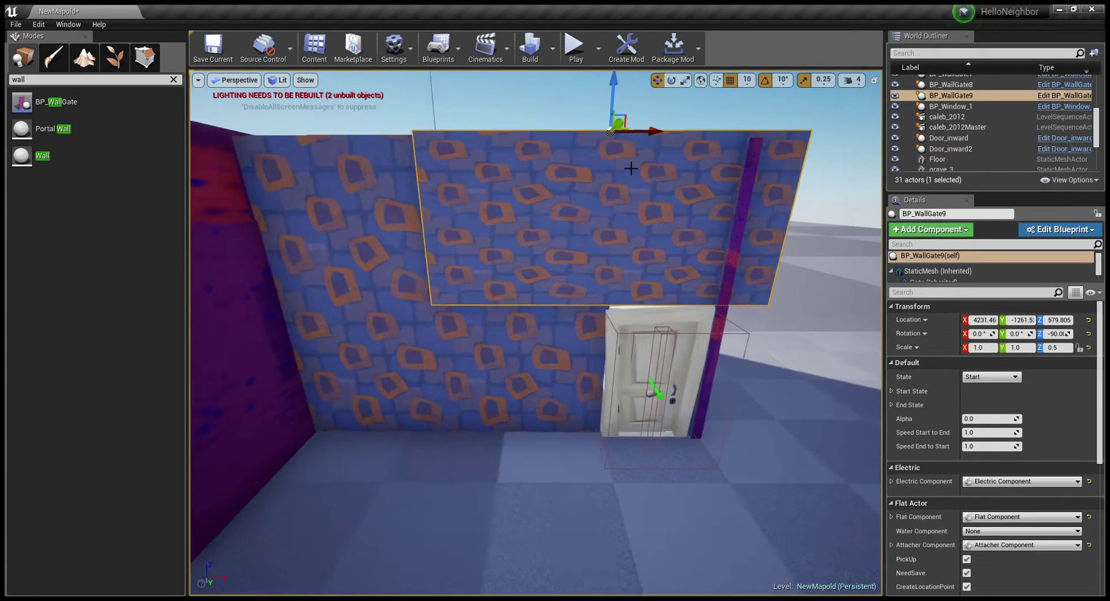
{"action": "left_click_drag", "start_coordinate": [625, 134], "coordinate": [574, 133]}
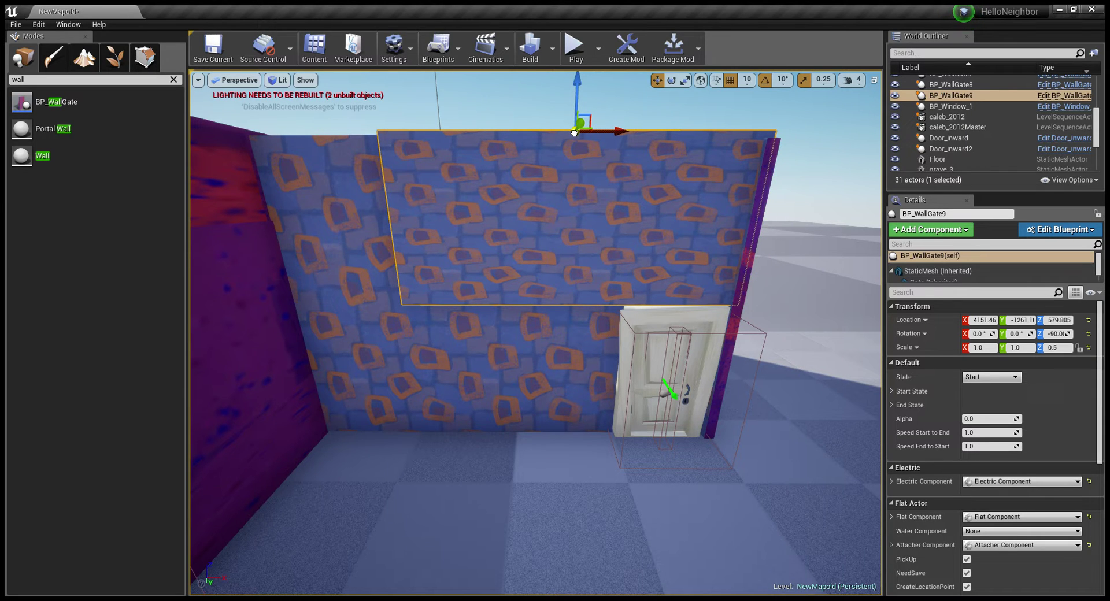
{"action": "left_click_drag", "start_coordinate": [574, 133], "coordinate": [573, 138]}
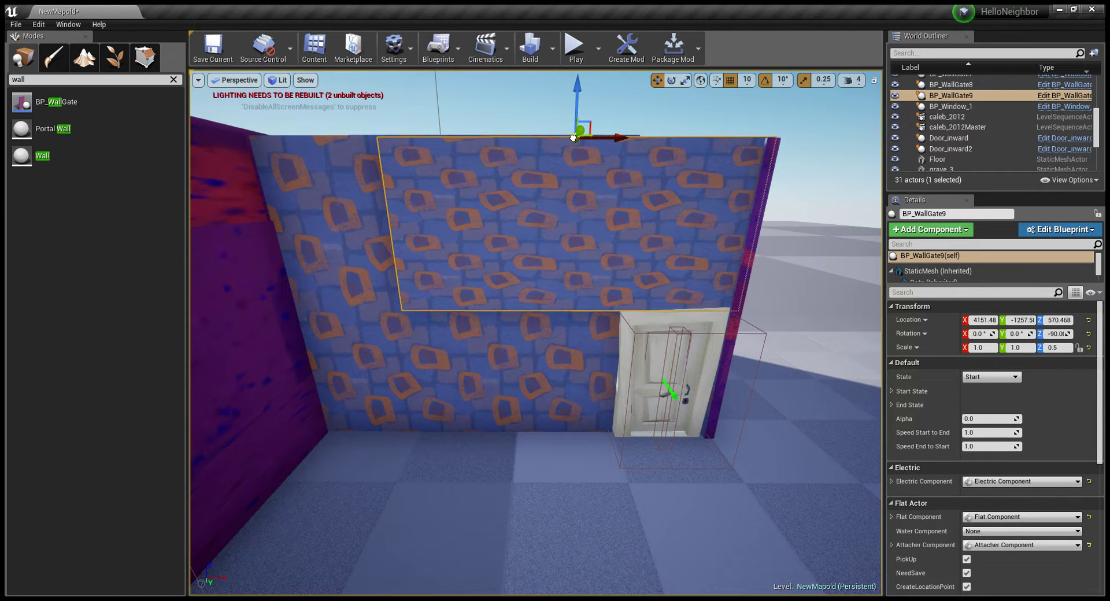
{"action": "left_click", "coordinate": [727, 132]}
{"action": "right_click_drag", "start_coordinate": [727, 132], "coordinate": [636, 138]}
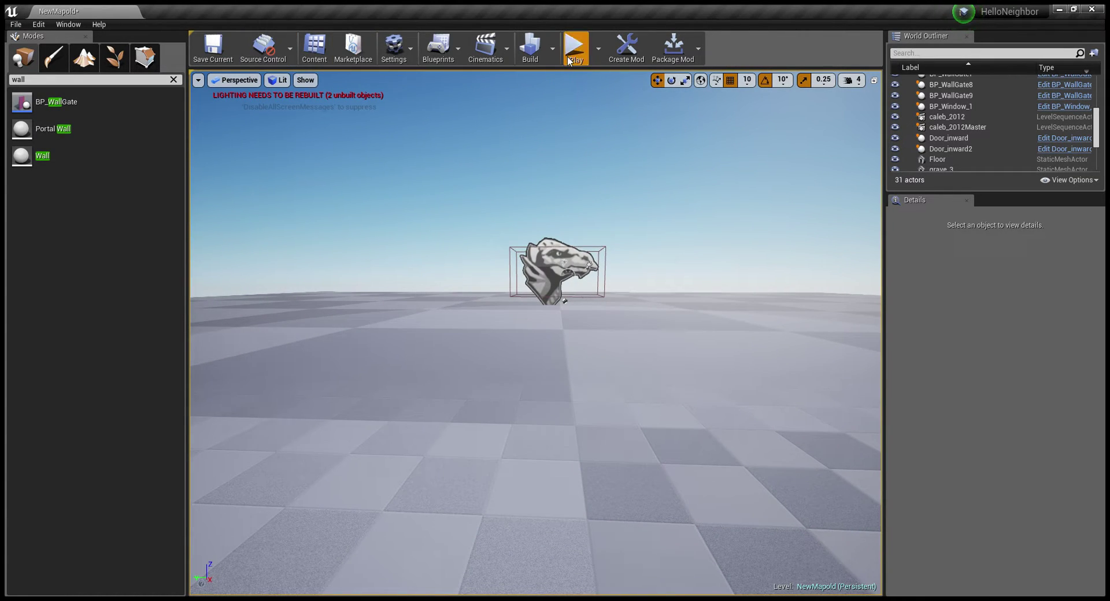
Step: Run a short test play, walking forward toward the patterned wall, then stop it
{"action": "left_click", "coordinate": [572, 52]}
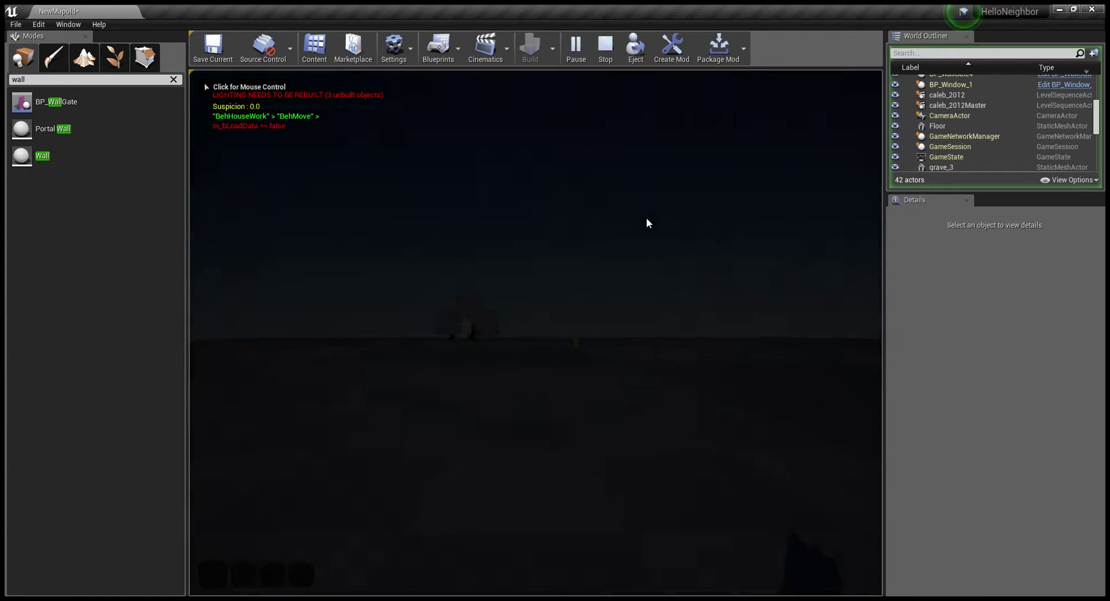
{"action": "left_click", "coordinate": [646, 223]}
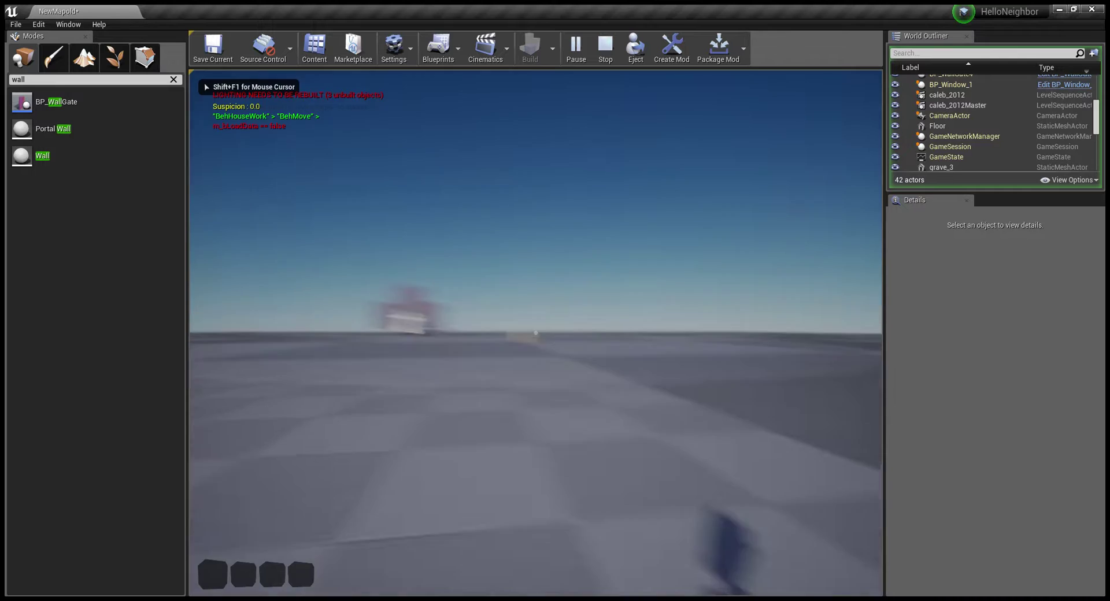
{"action": "key", "text": "w"}
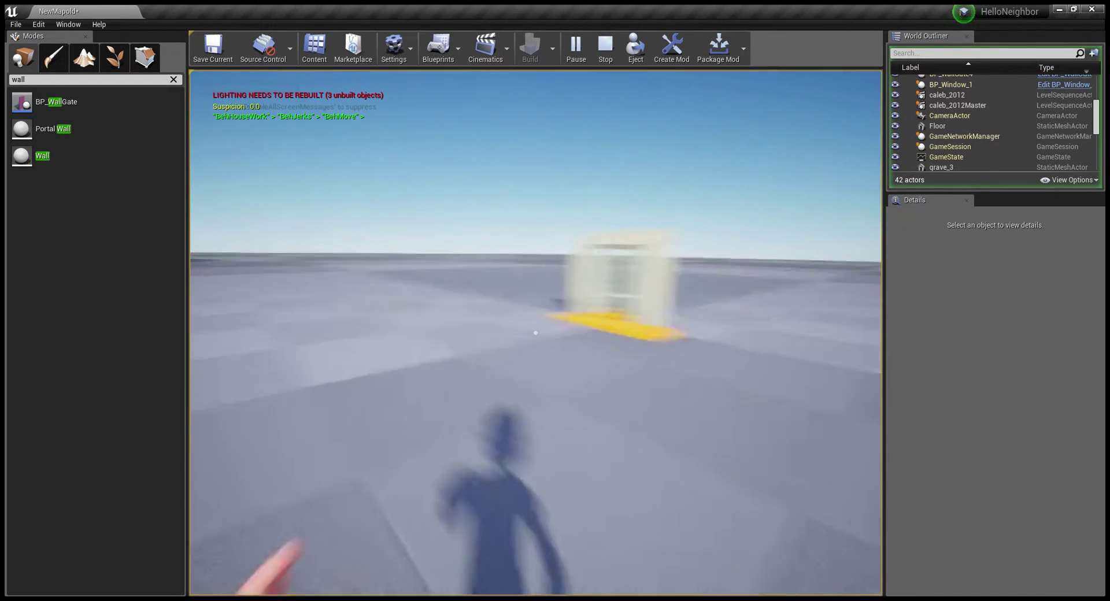
{"action": "key", "text": "w"}
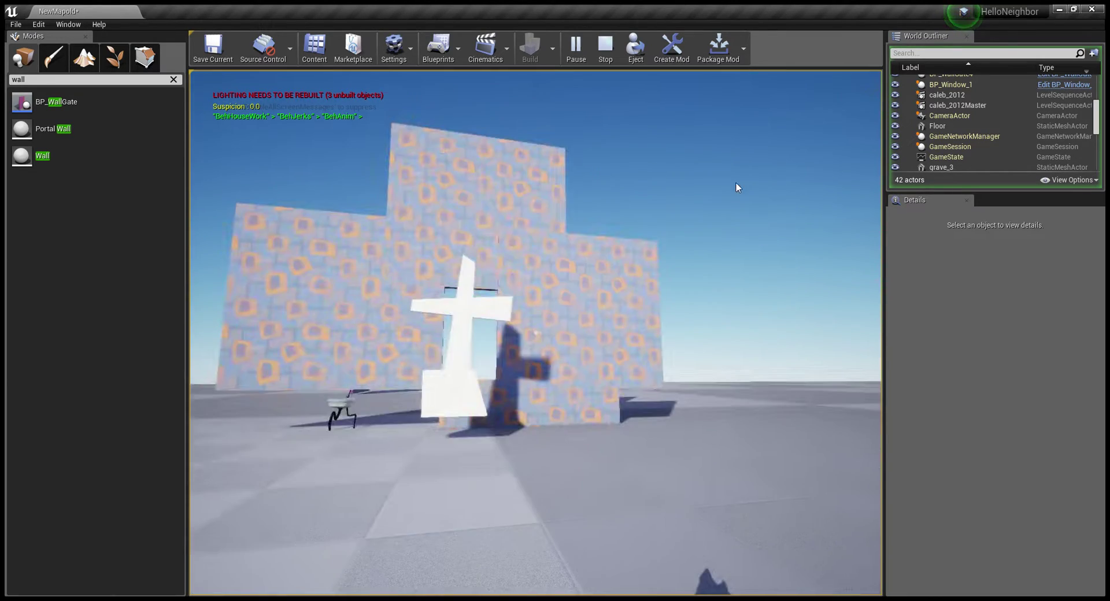
{"action": "left_click", "coordinate": [605, 45]}
{"action": "left_click_drag", "start_coordinate": [266, 171], "coordinate": [306, 197]}
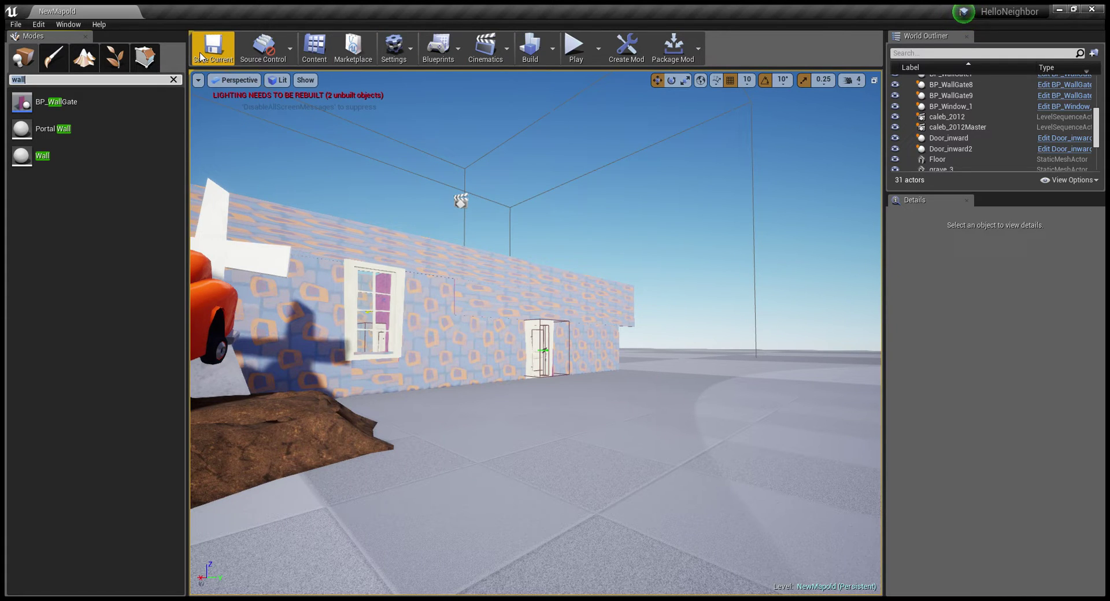
Step: Test play again, walking up to the house walls and the exercising neighbor, then end it
{"action": "left_click", "coordinate": [576, 48]}
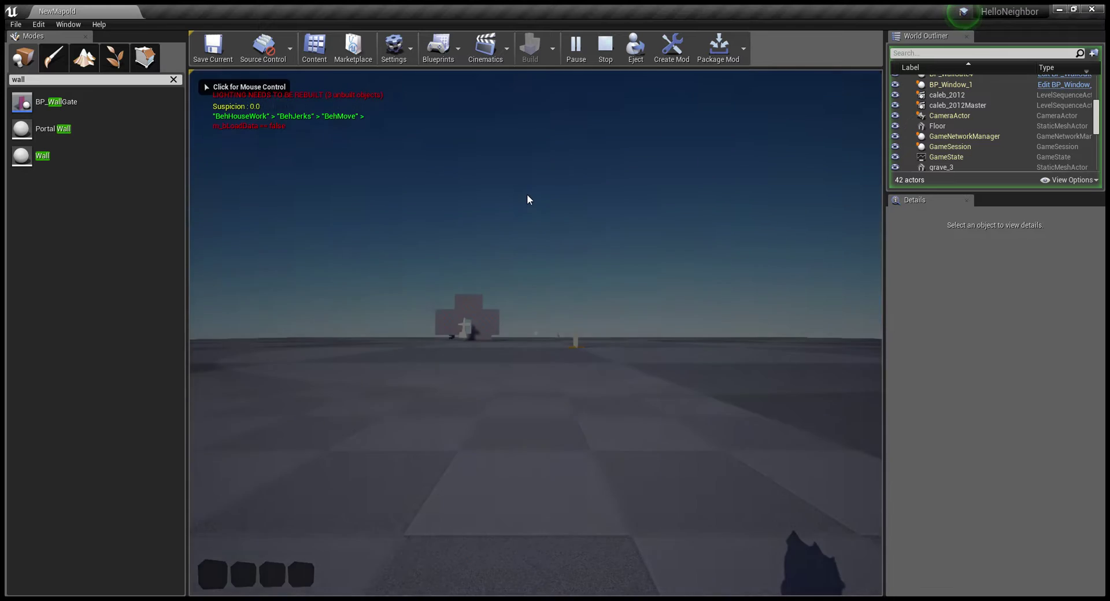
{"action": "left_click", "coordinate": [527, 198]}
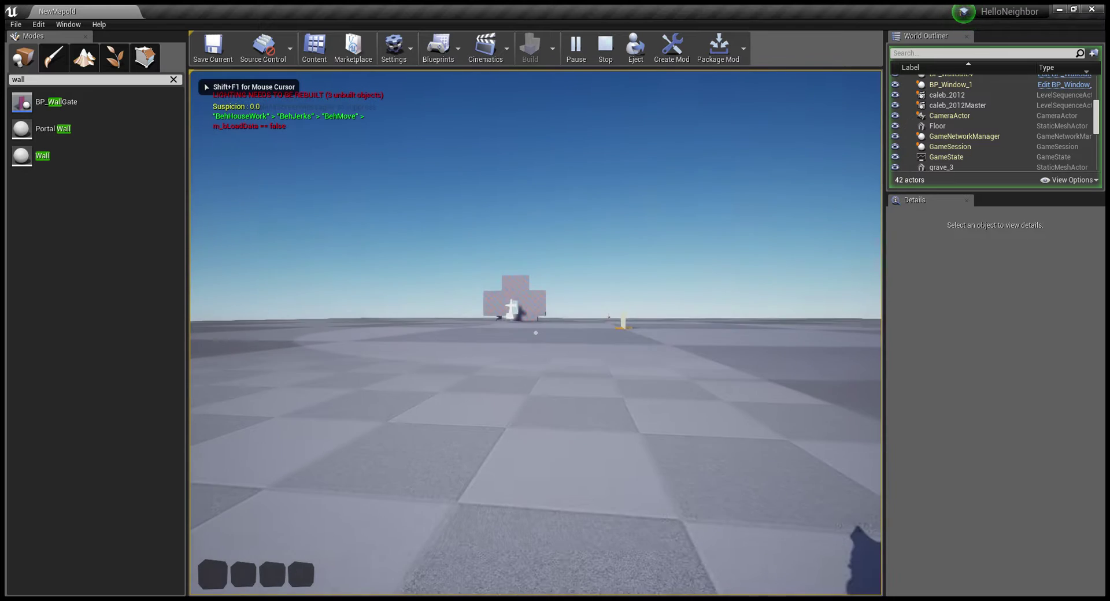
{"action": "key", "text": "w"}
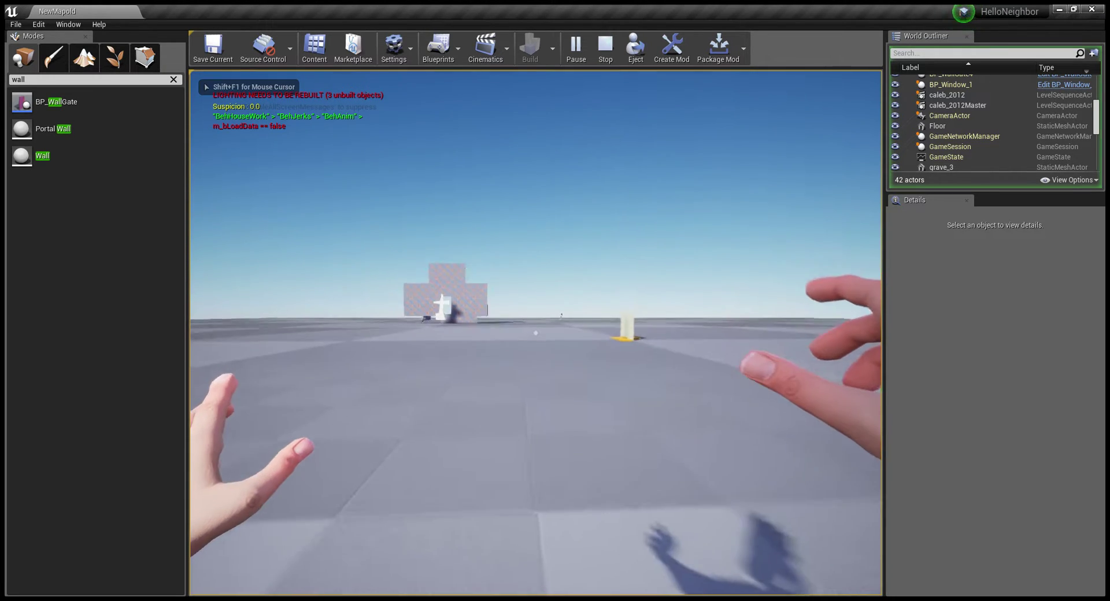
{"action": "key", "text": "w"}
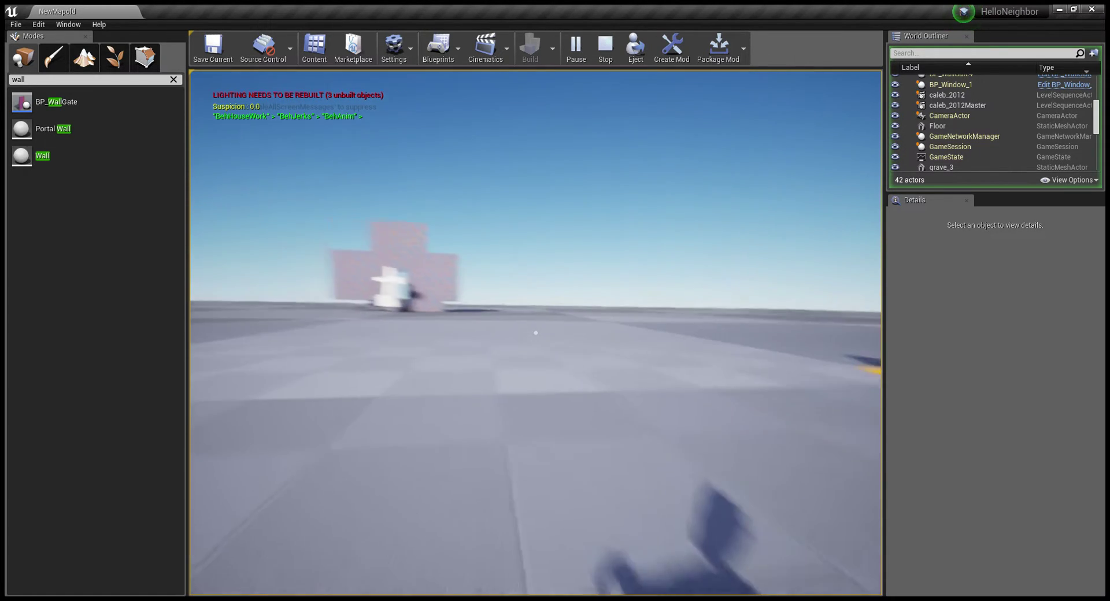
{"action": "key", "text": "w"}
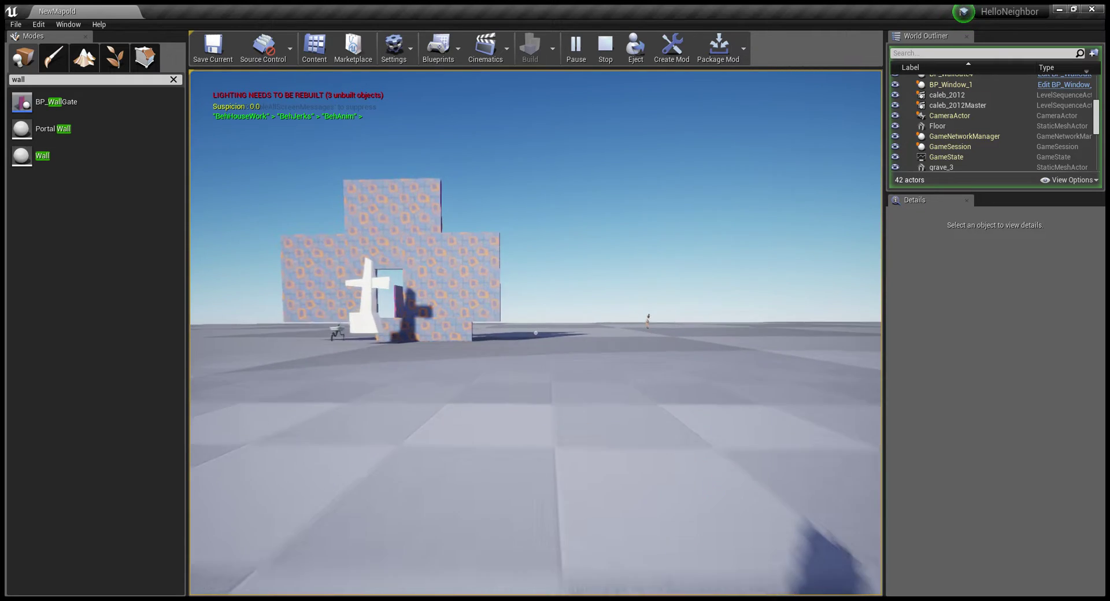
{"action": "key", "text": "w"}
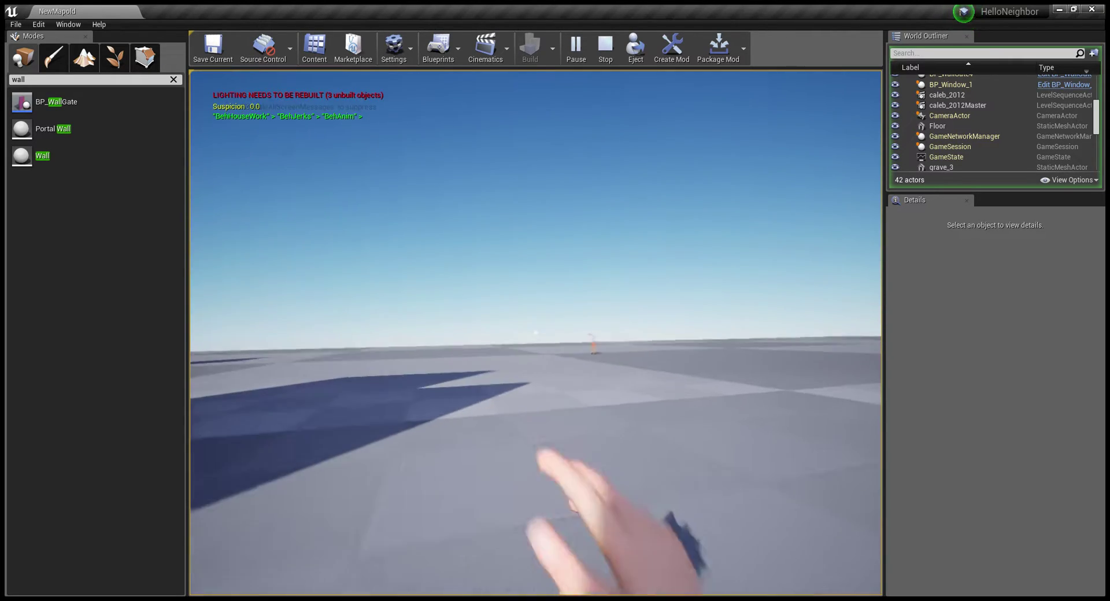
{"action": "key", "text": "w"}
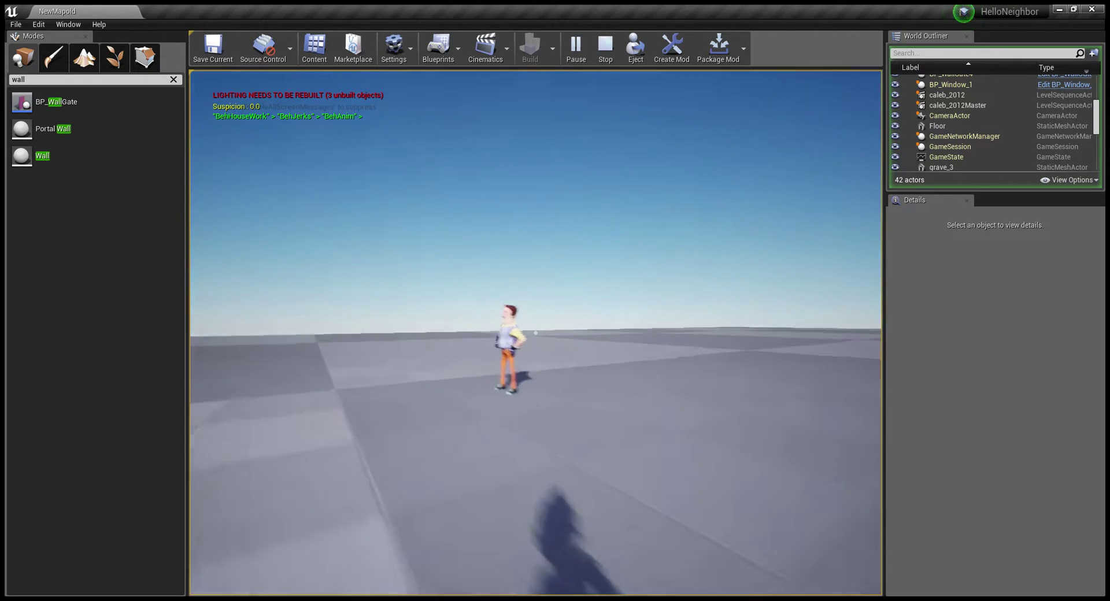
{"action": "key", "text": "w"}
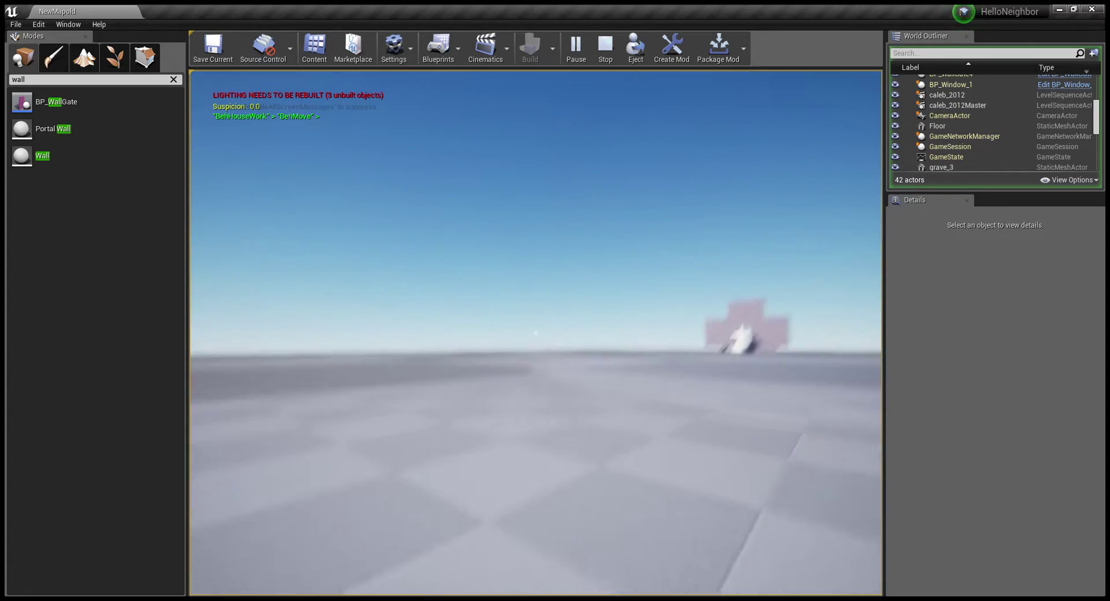
{"action": "key", "text": "Escape"}
{"action": "mouse_move", "coordinate": [535, 332]}
{"action": "right_mouse_down"}
{"action": "mouse_move", "coordinate": [520, 326]}
{"action": "mouse_move", "coordinate": [538, 324]}
{"action": "right_mouse_up"}
{"action": "mouse_move", "coordinate": [439, 352]}
{"action": "right_mouse_down"}
{"action": "mouse_move", "coordinate": [577, 430]}
{"action": "mouse_move", "coordinate": [575, 462]}
{"action": "mouse_move", "coordinate": [520, 416]}
{"action": "right_mouse_up"}
Step: Place a new BP_WallGate wall piece, BP_WallGate10, near the walled room
{"action": "right_click_drag", "start_coordinate": [602, 188], "coordinate": [603, 150]}
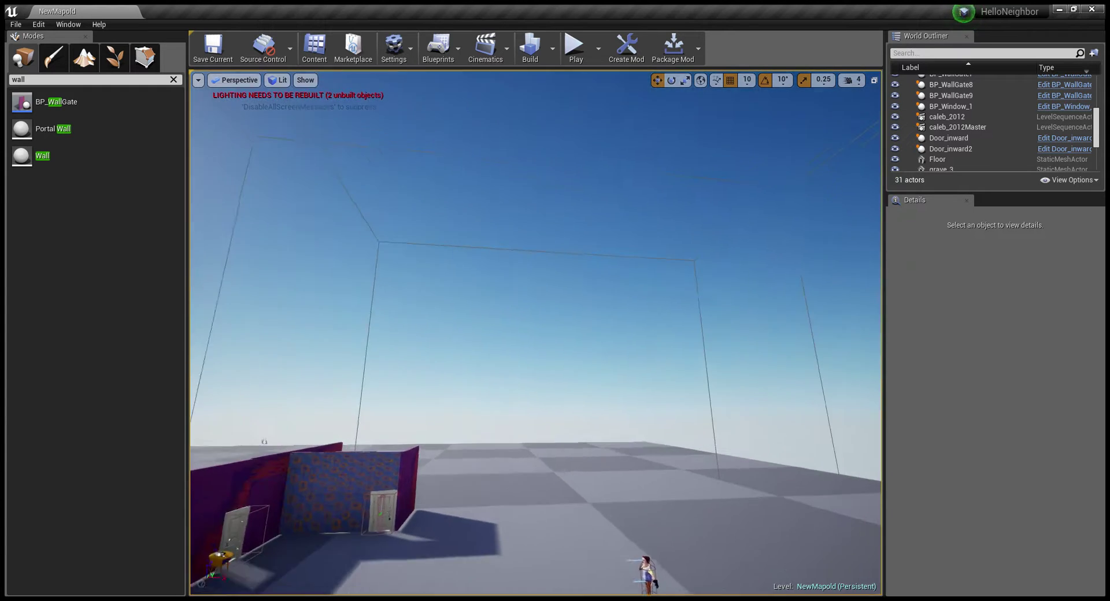
{"action": "right_click_drag", "start_coordinate": [581, 207], "coordinate": [583, 237]}
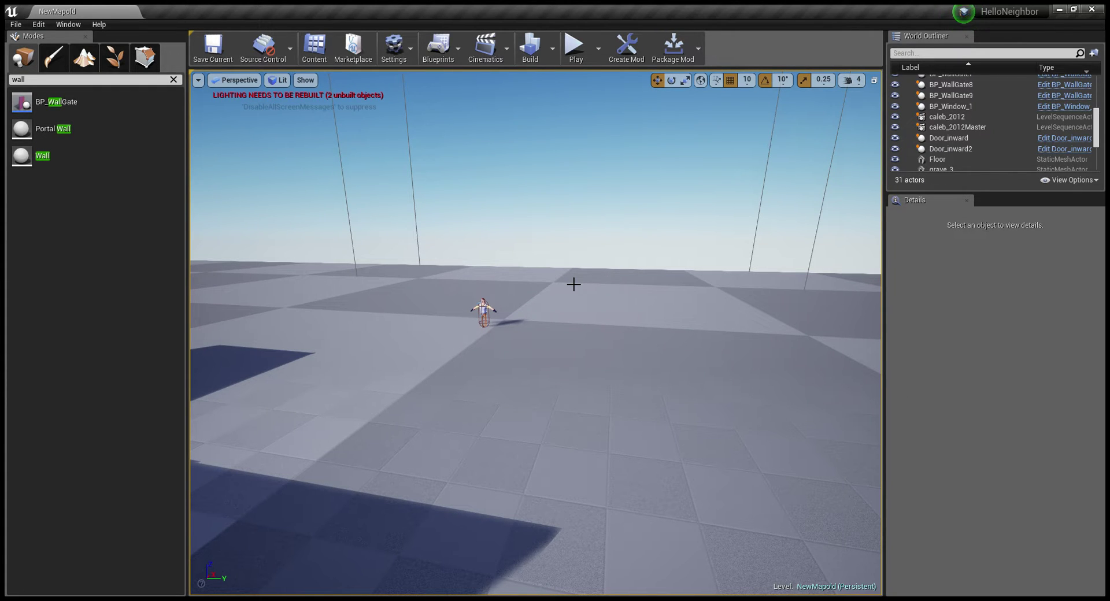
{"action": "right_click_drag", "start_coordinate": [573, 283], "coordinate": [573, 284]}
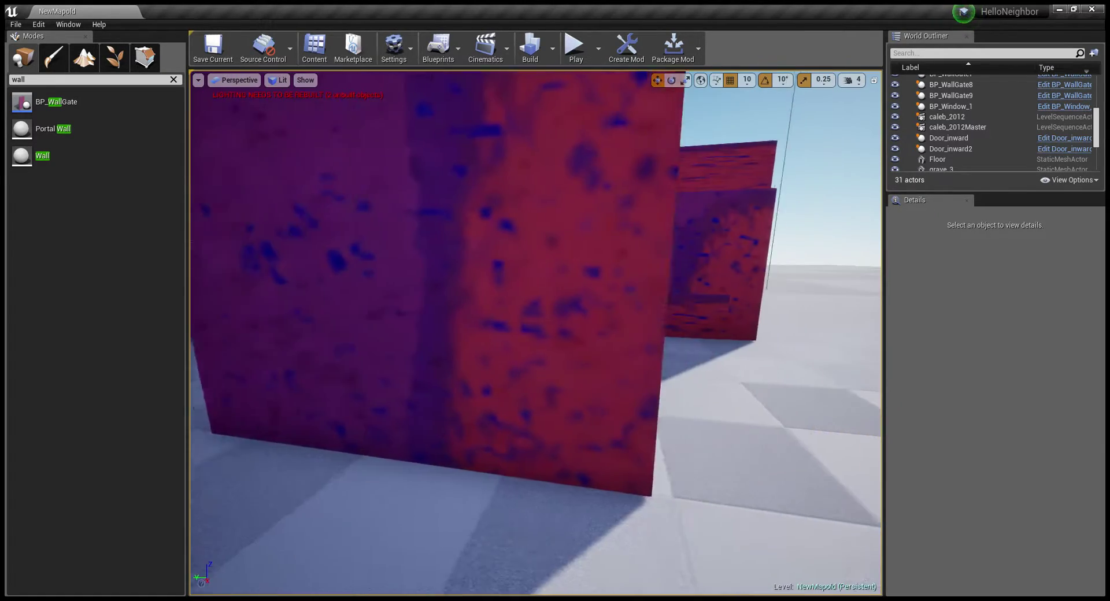
{"action": "right_click_drag", "start_coordinate": [573, 284], "coordinate": [573, 284]}
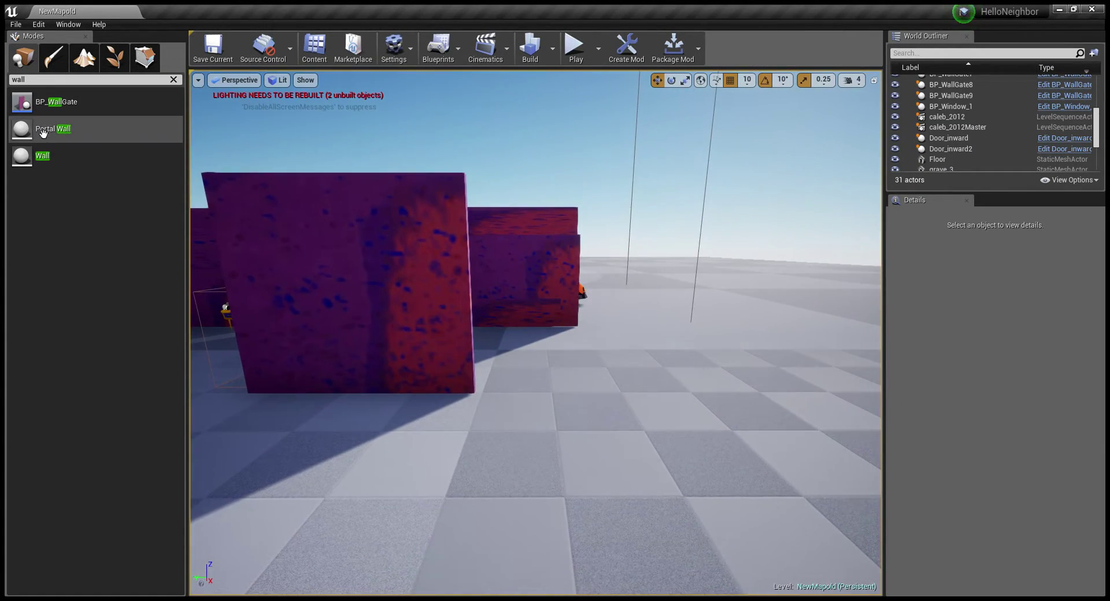
{"action": "left_click_drag", "start_coordinate": [52, 102], "coordinate": [580, 137]}
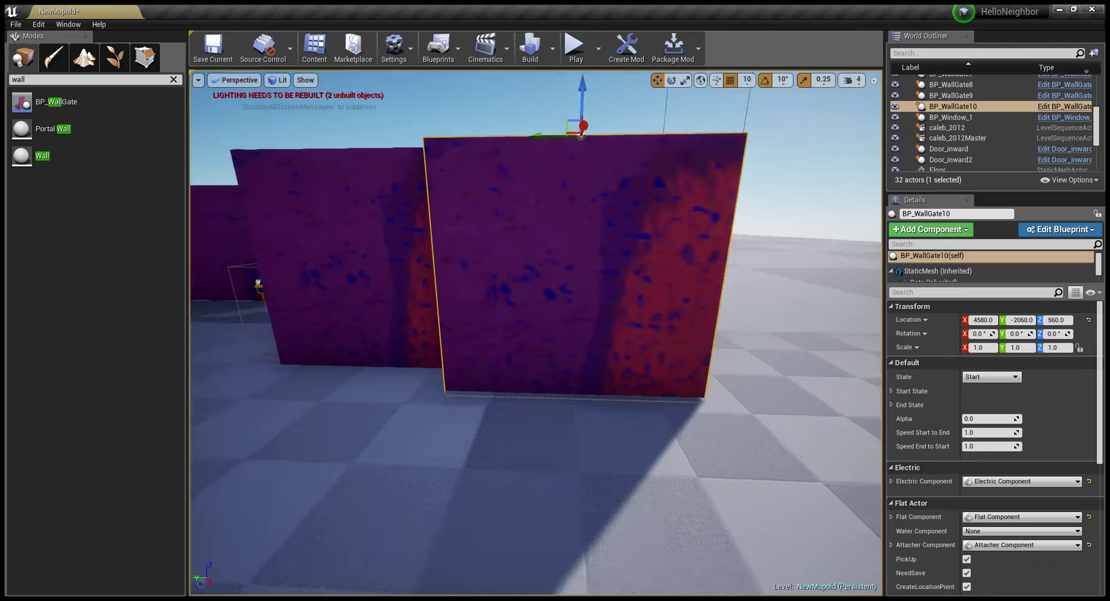
{"action": "right_click_drag", "start_coordinate": [581, 137], "coordinate": [442, 132]}
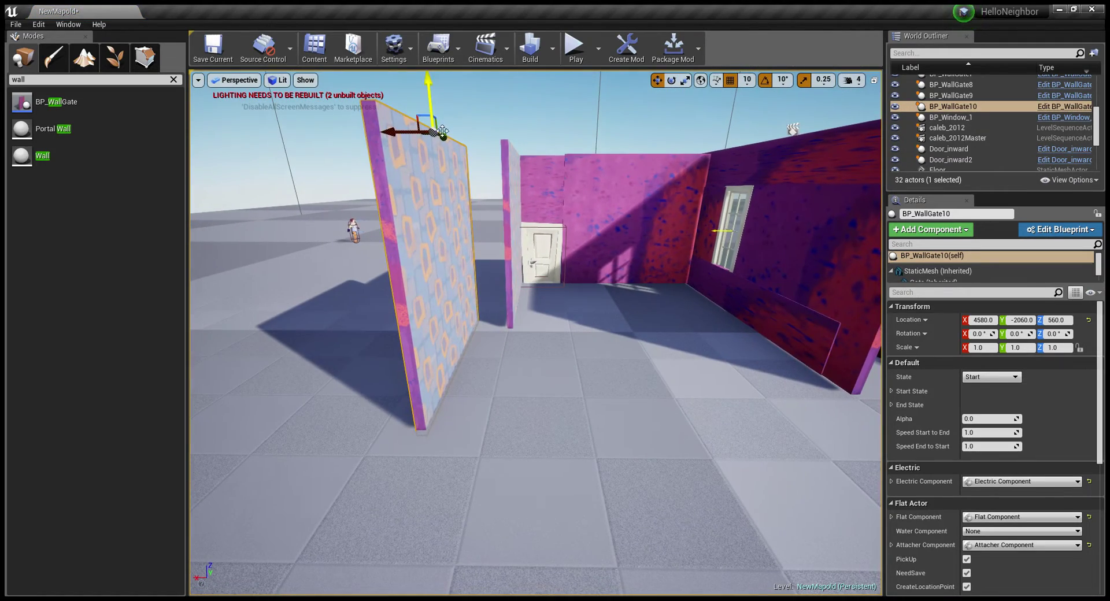
Step: Position BP_WallGate10 beside the room at 4460.23, -1949.7, 569.191
{"action": "left_click_drag", "start_coordinate": [438, 135], "coordinate": [487, 140]}
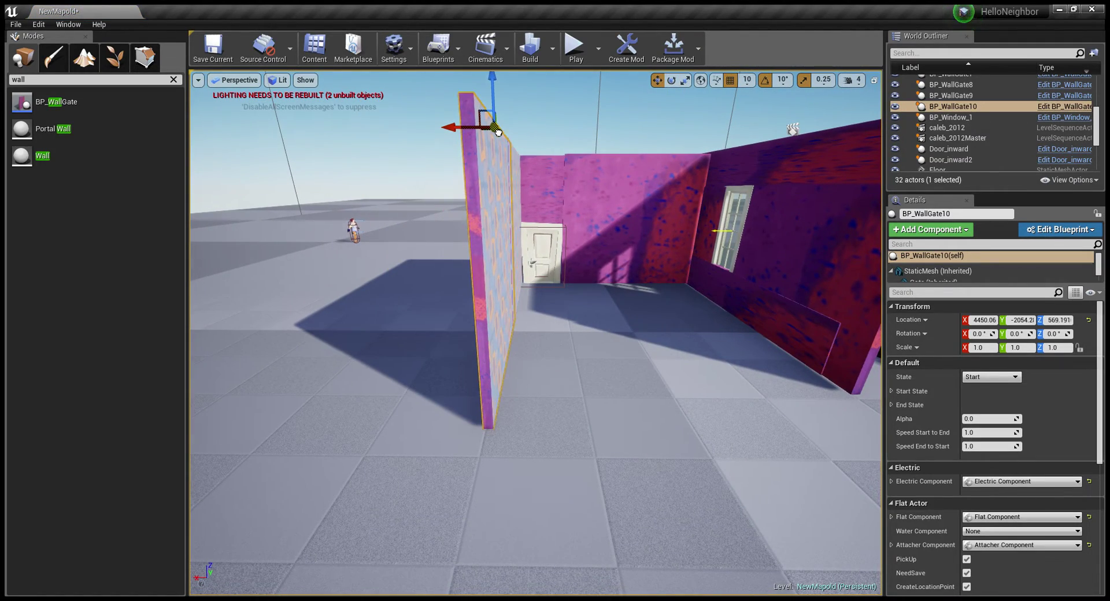
{"action": "right_click_drag", "start_coordinate": [497, 130], "coordinate": [498, 89]}
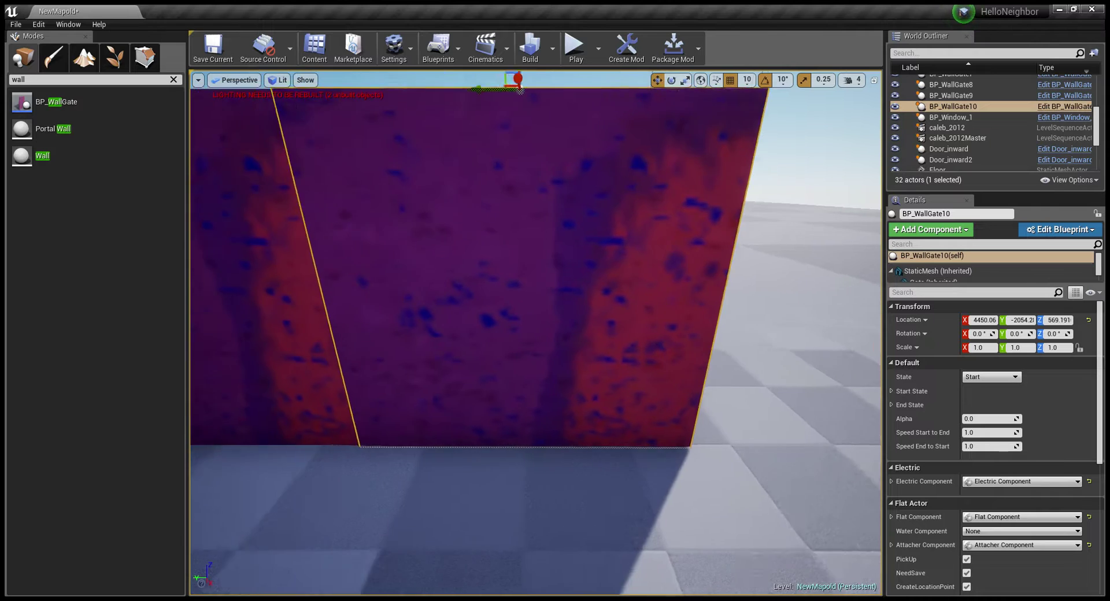
{"action": "scroll", "coordinate": [497, 90], "scroll_direction": "down", "scroll_amount": 5}
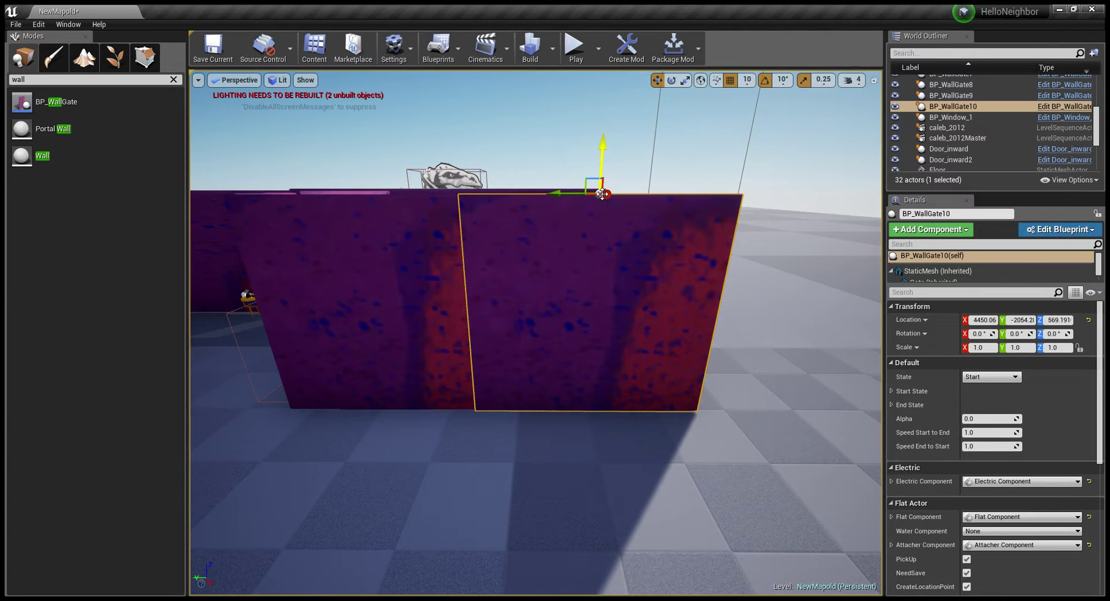
{"action": "left_click_drag", "start_coordinate": [599, 194], "coordinate": [568, 194]}
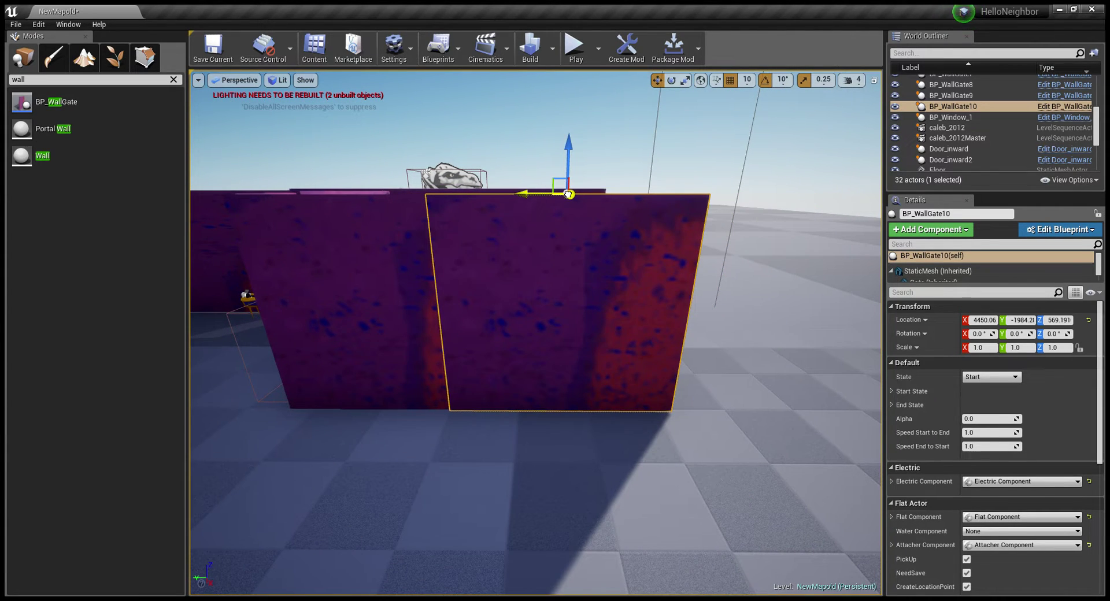
{"action": "left_click_drag", "start_coordinate": [560, 193], "coordinate": [537, 195]}
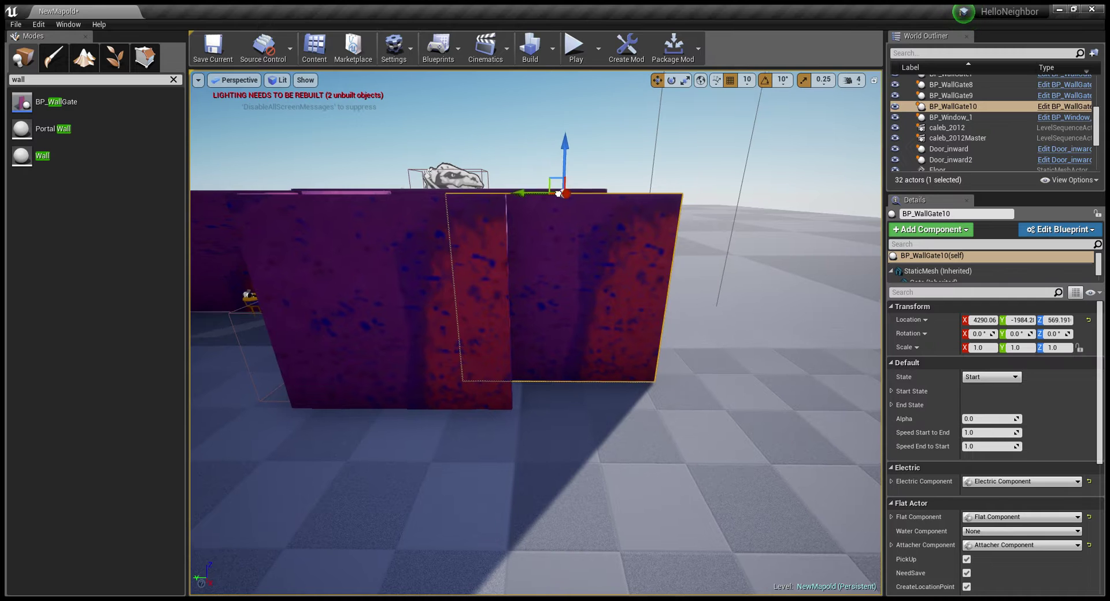
{"action": "mouse_move", "coordinate": [538, 194]}
{"action": "right_mouse_down"}
{"action": "mouse_move", "coordinate": [567, 201]}
{"action": "mouse_move", "coordinate": [504, 163]}
{"action": "right_mouse_up"}
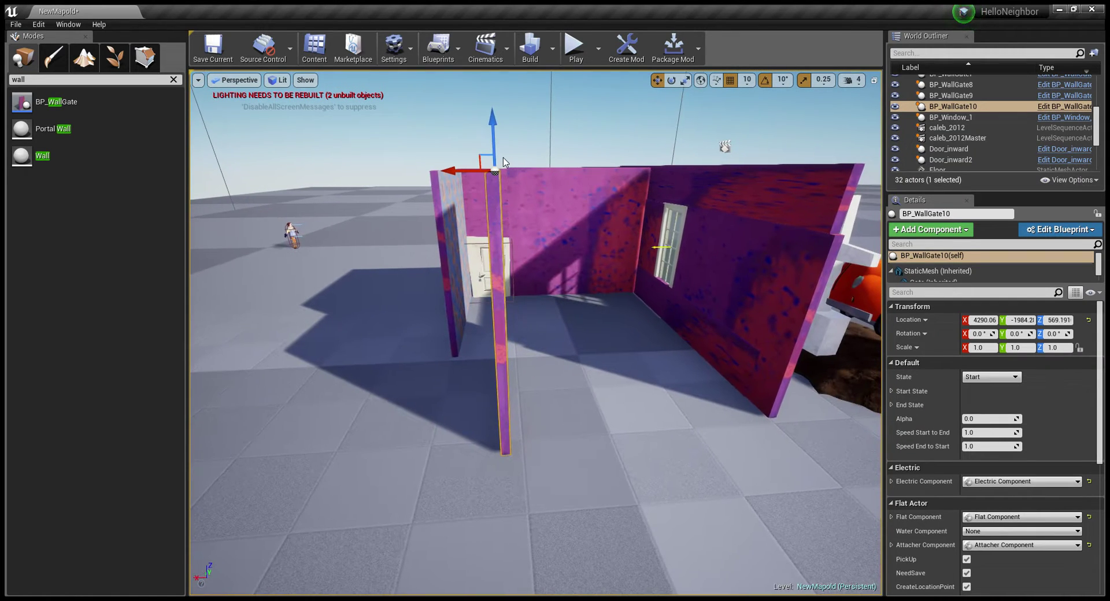
{"action": "left_click_drag", "start_coordinate": [501, 172], "coordinate": [411, 174]}
{"action": "mouse_move", "coordinate": [411, 174]}
{"action": "right_mouse_down"}
{"action": "mouse_move", "coordinate": [444, 124]}
{"action": "mouse_move", "coordinate": [481, 191]}
{"action": "right_mouse_up"}
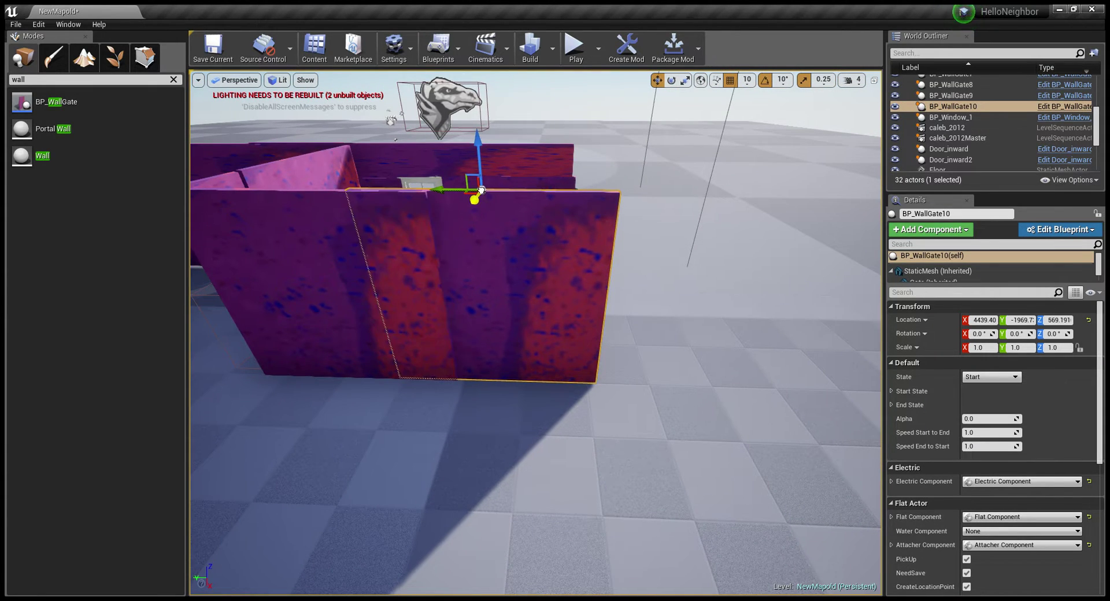
{"action": "left_click_drag", "start_coordinate": [488, 197], "coordinate": [471, 191]}
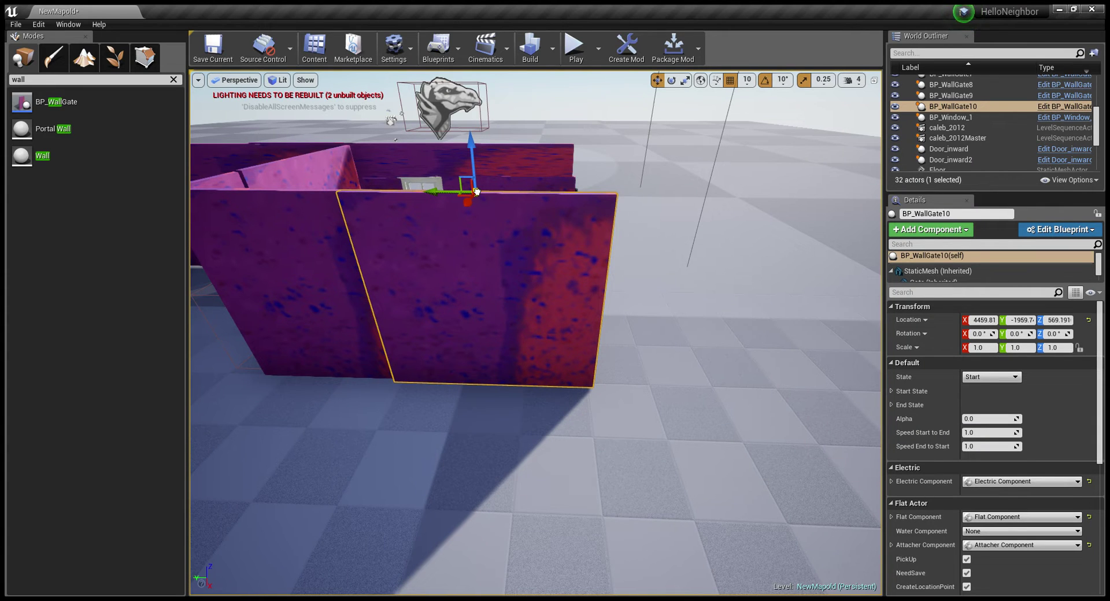
{"action": "right_click_drag", "start_coordinate": [581, 207], "coordinate": [581, 272]}
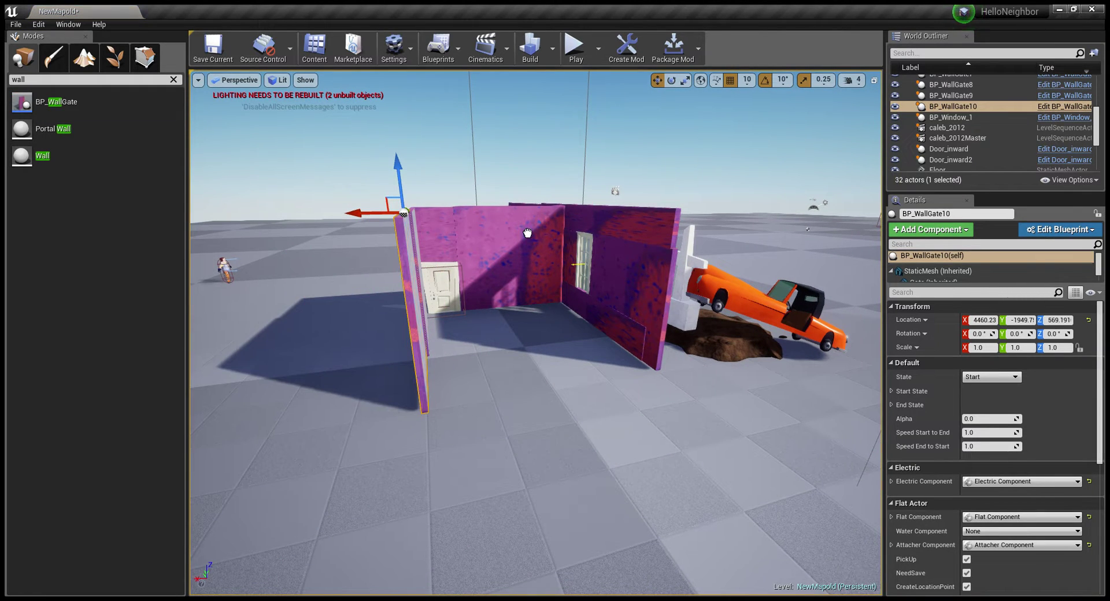
{"action": "left_click_drag", "start_coordinate": [385, 266], "coordinate": [388, 200]}
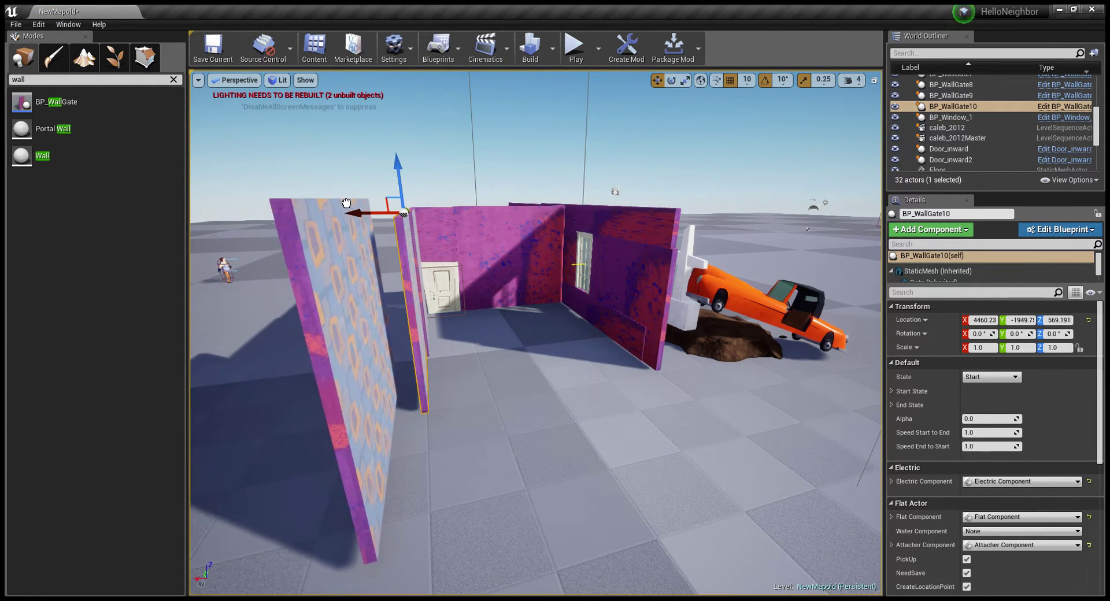
Step: Drop BP_WallGate11 at the room's front, turn it -90° and move it to close the front
{"action": "left_click_drag", "start_coordinate": [387, 200], "coordinate": [473, 195]}
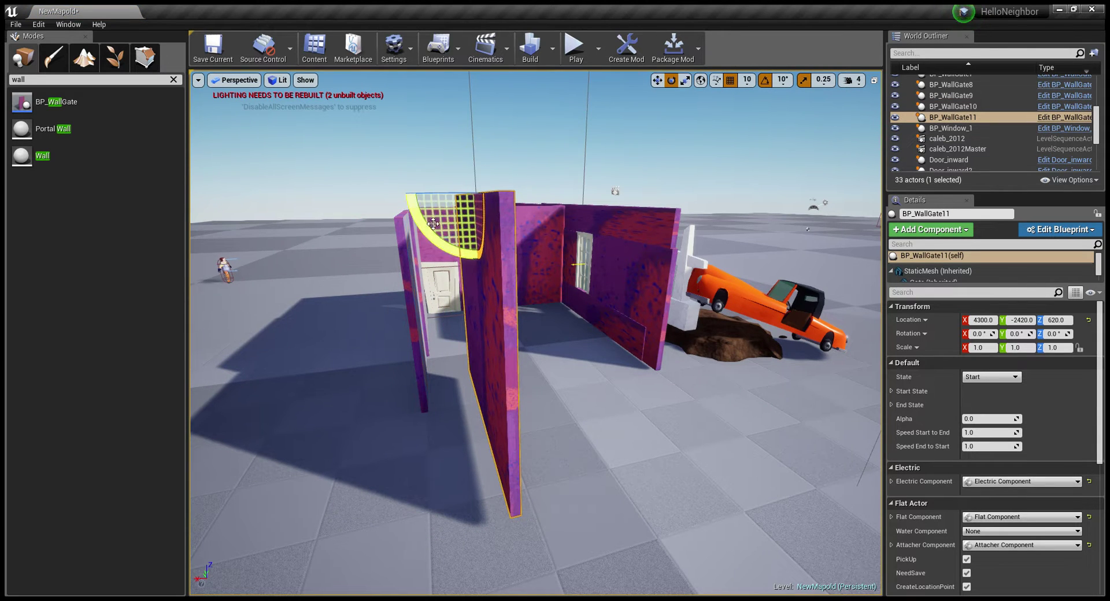
{"action": "left_click_drag", "start_coordinate": [433, 199], "coordinate": [469, 196]}
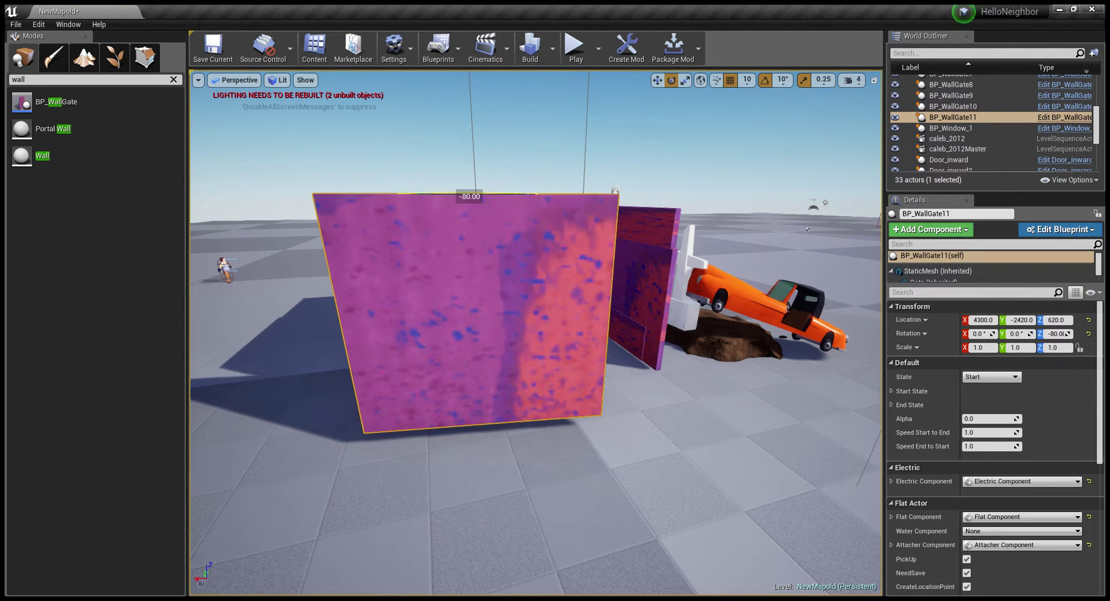
{"action": "scroll", "coordinate": [447, 197], "scroll_direction": "up", "scroll_amount": 2}
{"action": "scroll", "coordinate": [448, 197], "scroll_direction": "up", "scroll_amount": 2}
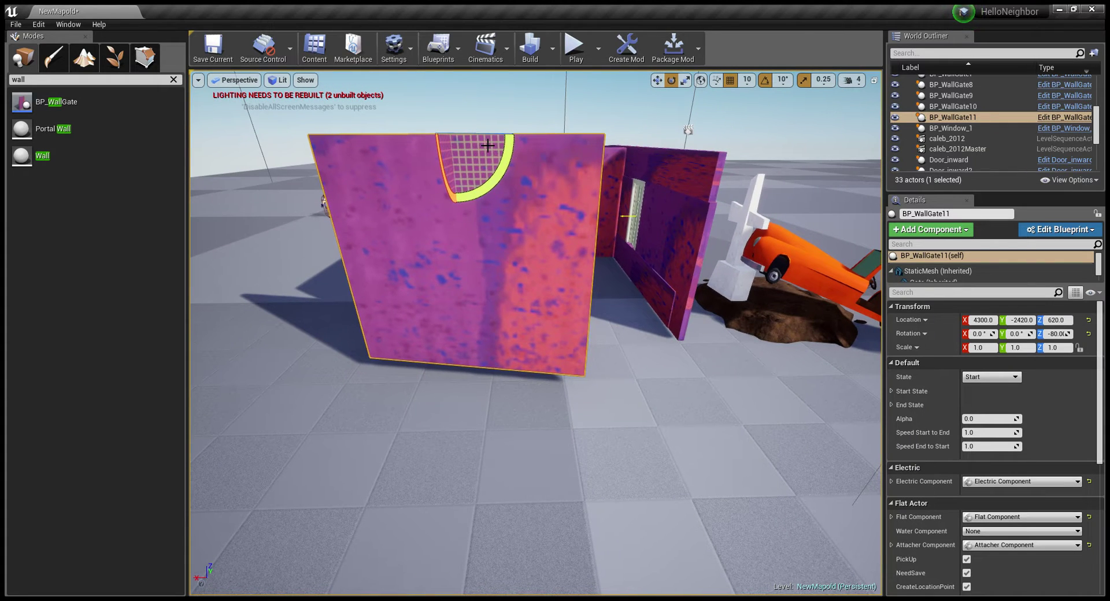
{"action": "middle_click_drag", "start_coordinate": [491, 146], "coordinate": [442, 137]}
{"action": "left_click_drag", "start_coordinate": [442, 137], "coordinate": [428, 139]}
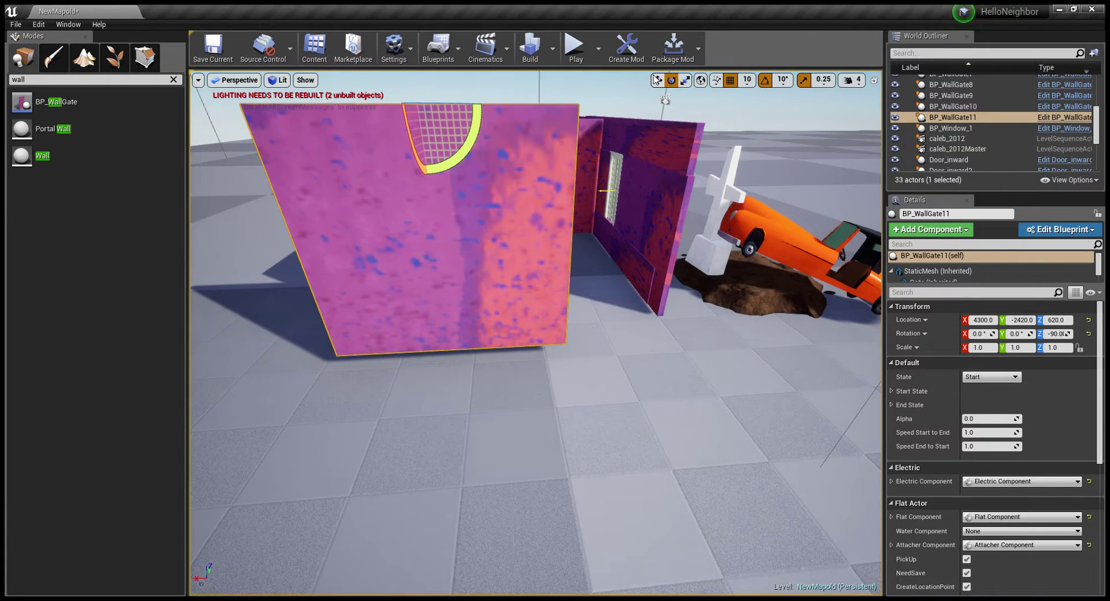
{"action": "mouse_move", "coordinate": [425, 104]}
{"action": "left_mouse_down"}
{"action": "mouse_move", "coordinate": [460, 103]}
{"action": "mouse_move", "coordinate": [439, 100]}
{"action": "mouse_move", "coordinate": [397, 132]}
{"action": "mouse_move", "coordinate": [523, 144]}
{"action": "left_mouse_up"}
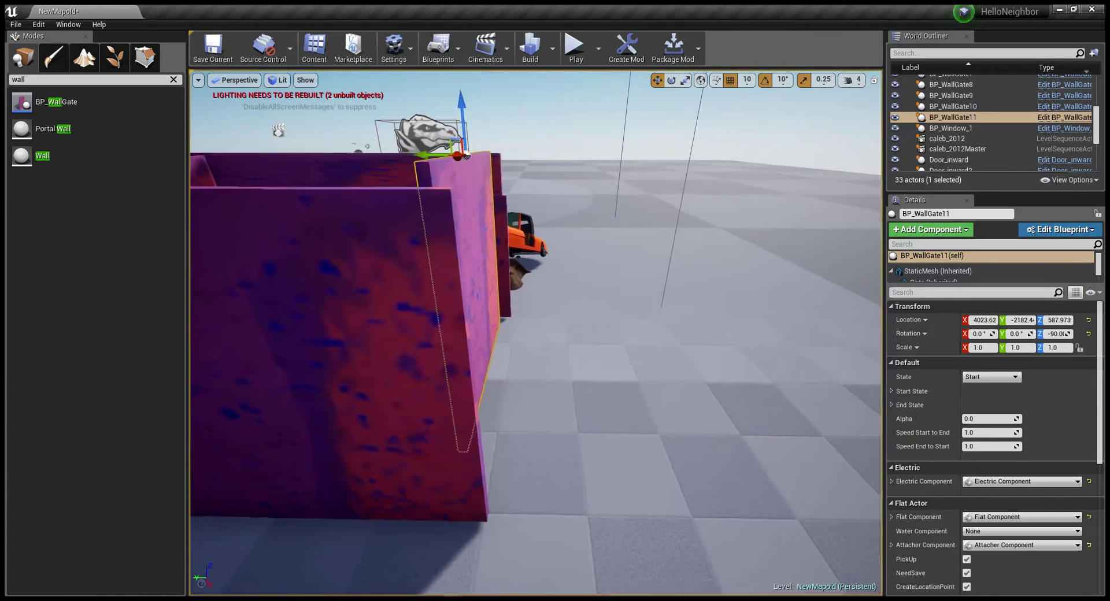
{"action": "mouse_move", "coordinate": [512, 156]}
{"action": "left_mouse_down"}
{"action": "mouse_move", "coordinate": [636, 174]}
{"action": "mouse_move", "coordinate": [605, 201]}
{"action": "mouse_move", "coordinate": [613, 195]}
{"action": "mouse_move", "coordinate": [604, 192]}
{"action": "left_mouse_up"}
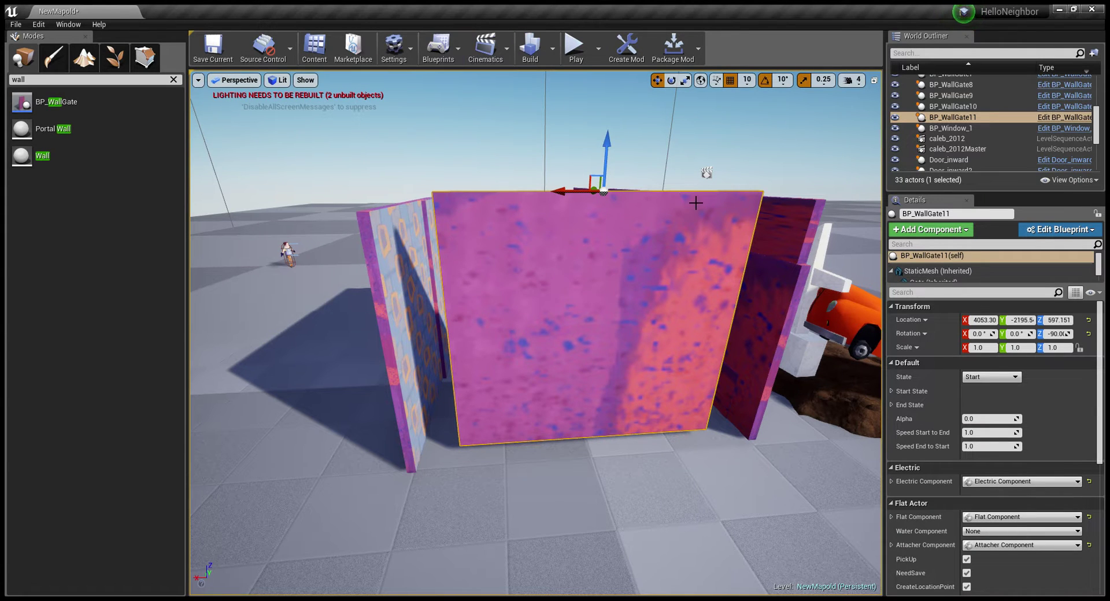
Step: Stretch the pink wall panel to Y scale 1.5 so it spans the gap
{"action": "left_click_drag", "start_coordinate": [693, 202], "coordinate": [713, 82], "text": "alt"}
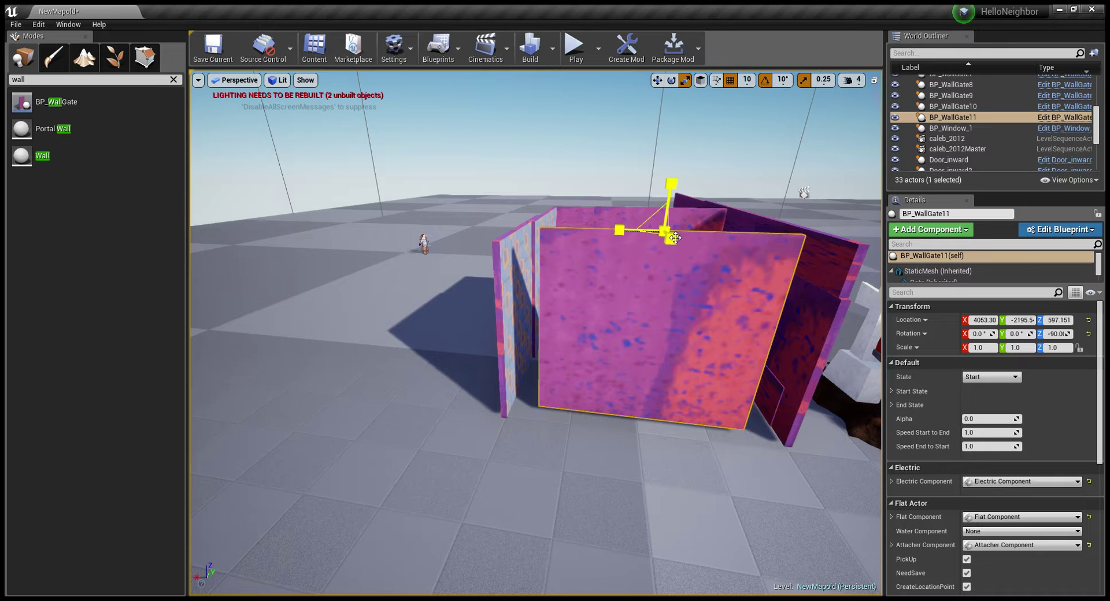
{"action": "mouse_move", "coordinate": [671, 238]}
{"action": "left_mouse_down"}
{"action": "mouse_move", "coordinate": [693, 237]}
{"action": "mouse_move", "coordinate": [353, 214]}
{"action": "left_mouse_up"}
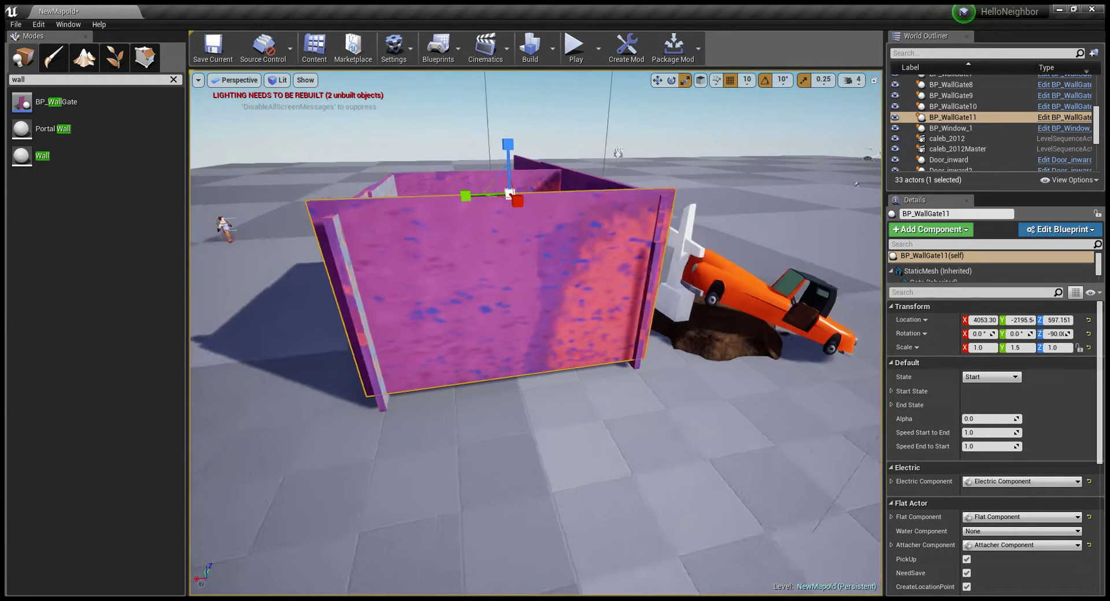
{"action": "left_click_drag", "start_coordinate": [672, 237], "coordinate": [659, 234], "text": "alt"}
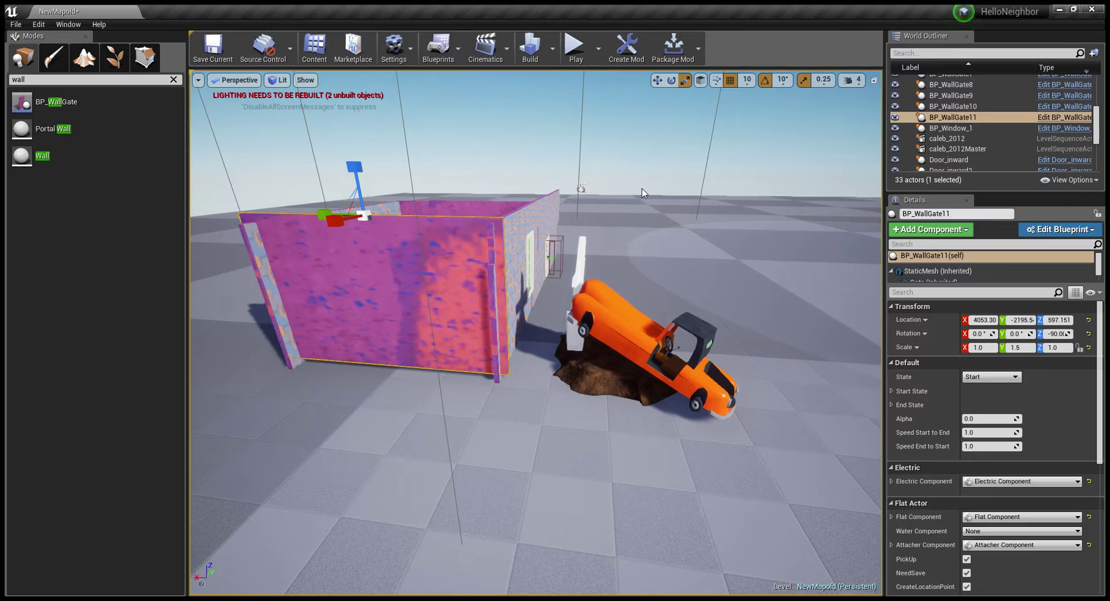
{"action": "left_click", "coordinate": [642, 188]}
{"action": "mouse_move", "coordinate": [642, 182]}
{"action": "left_mouse_down"}
{"action": "mouse_move", "coordinate": [641, 133]}
{"action": "mouse_move", "coordinate": [694, 190]}
{"action": "mouse_move", "coordinate": [649, 191]}
{"action": "left_mouse_up"}
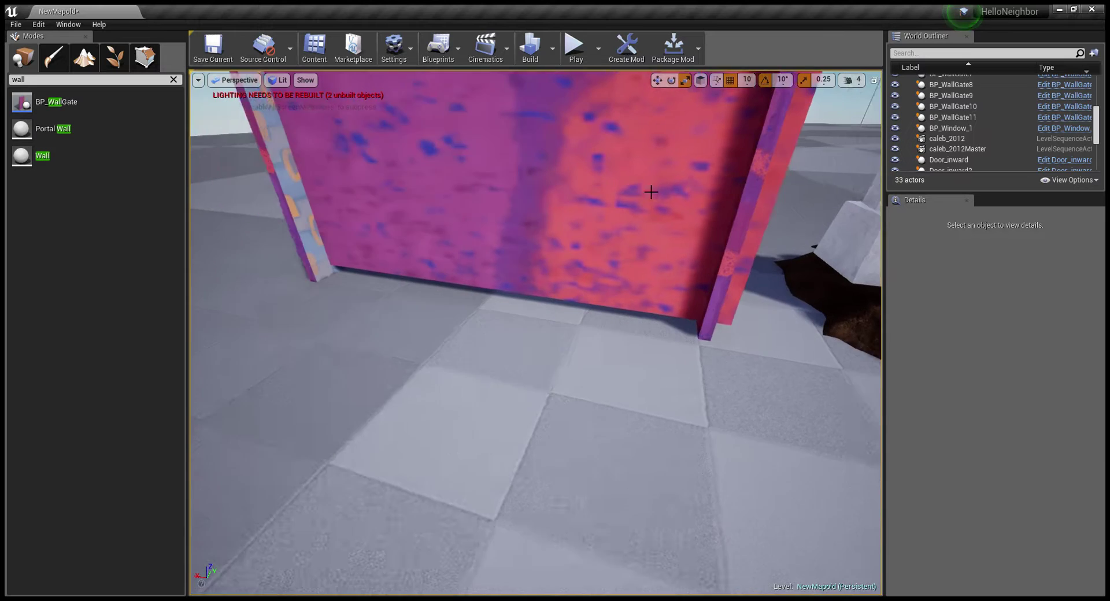
{"action": "left_click", "coordinate": [644, 204]}
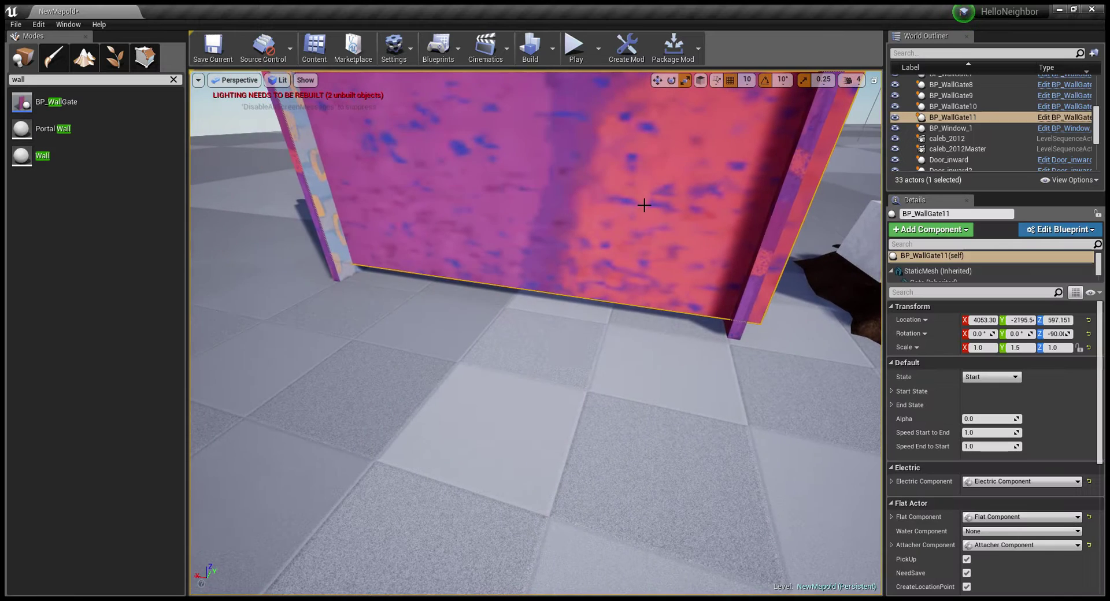
{"action": "key", "text": "f"}
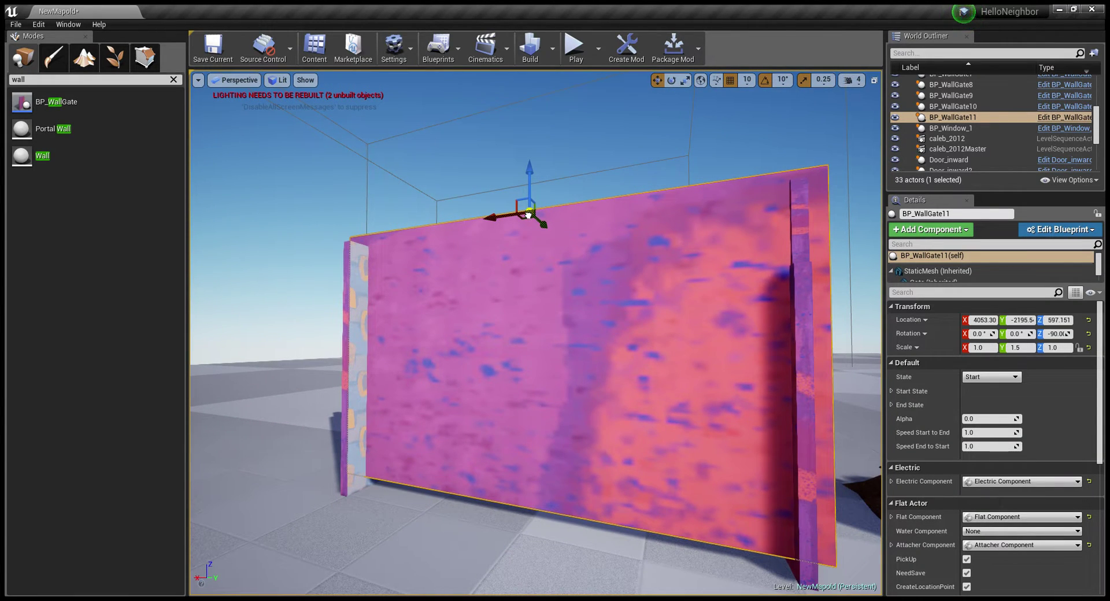
Step: Lower the pink wall panel one snap step to Z ≈ 577
{"action": "left_click", "coordinate": [480, 163]}
{"action": "left_click_drag", "start_coordinate": [481, 163], "coordinate": [549, 173]}
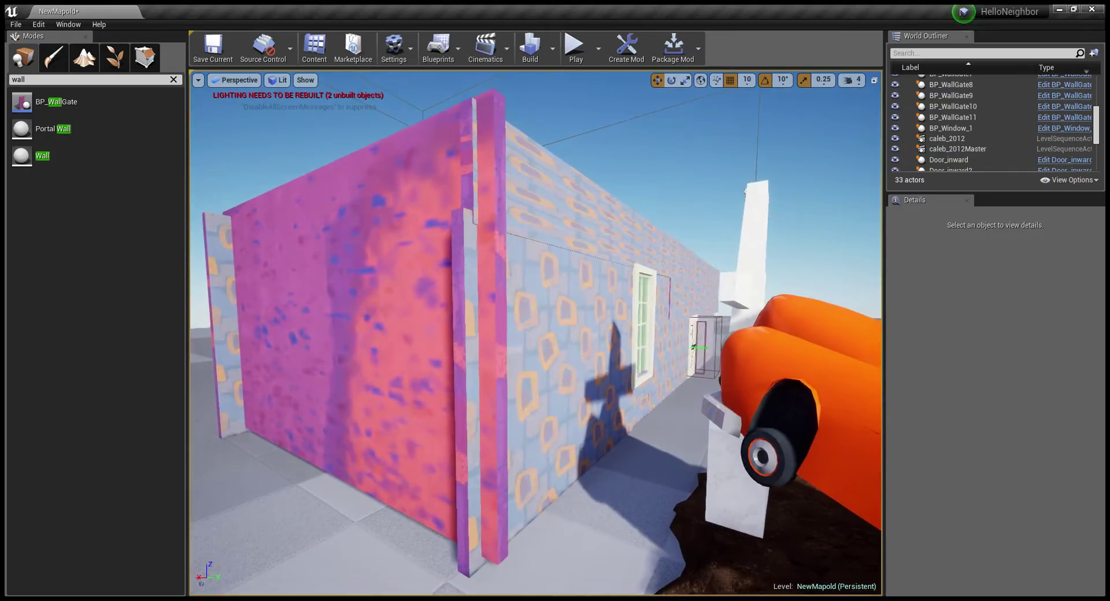
{"action": "left_click_drag", "start_coordinate": [483, 181], "coordinate": [405, 180]}
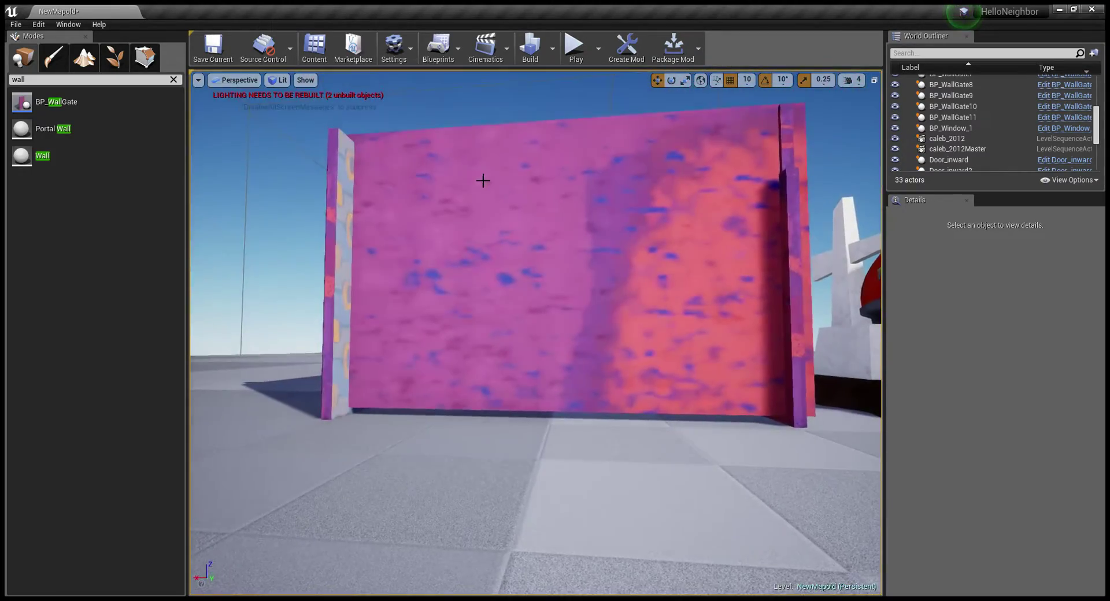
{"action": "left_click", "coordinate": [484, 181]}
{"action": "left_click_drag", "start_coordinate": [553, 127], "coordinate": [553, 134]}
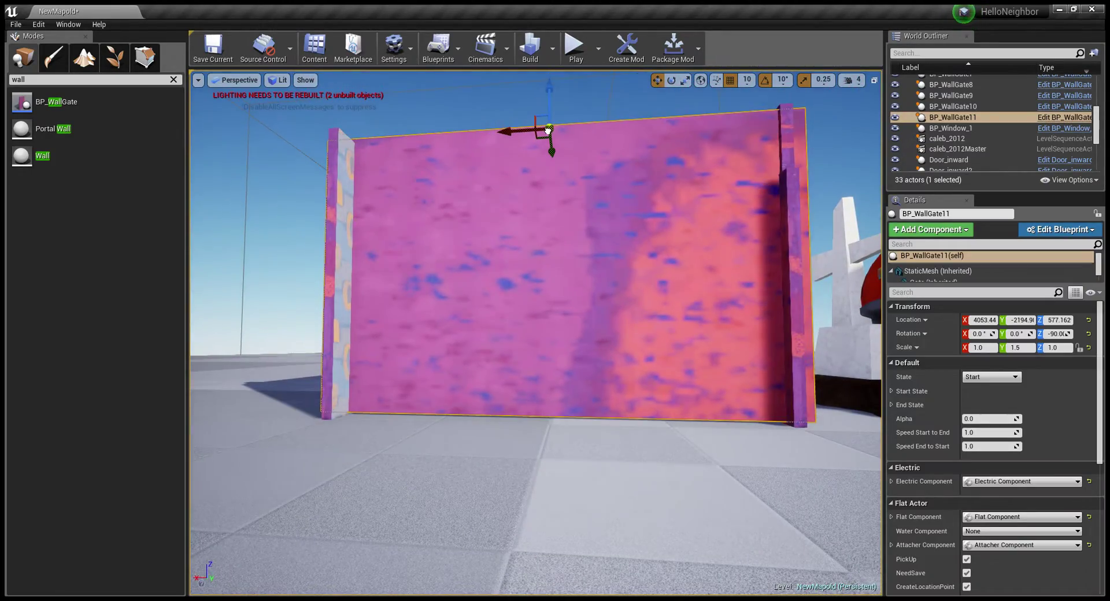
{"action": "mouse_move", "coordinate": [553, 134]}
{"action": "right_mouse_down"}
{"action": "mouse_move", "coordinate": [553, 174]}
{"action": "mouse_move", "coordinate": [323, 156]}
{"action": "right_mouse_up"}
{"action": "left_click", "coordinate": [290, 154]}
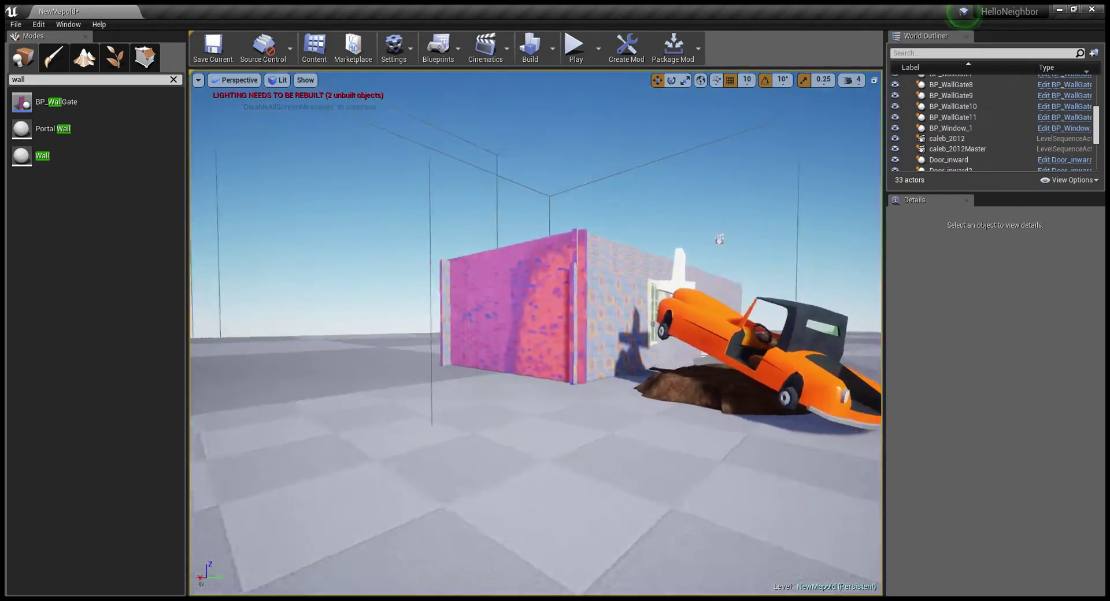
{"action": "mouse_move", "coordinate": [719, 238]}
{"action": "right_mouse_down"}
{"action": "mouse_move", "coordinate": [353, 107]}
{"action": "mouse_move", "coordinate": [7, 23]}
{"action": "right_mouse_up"}
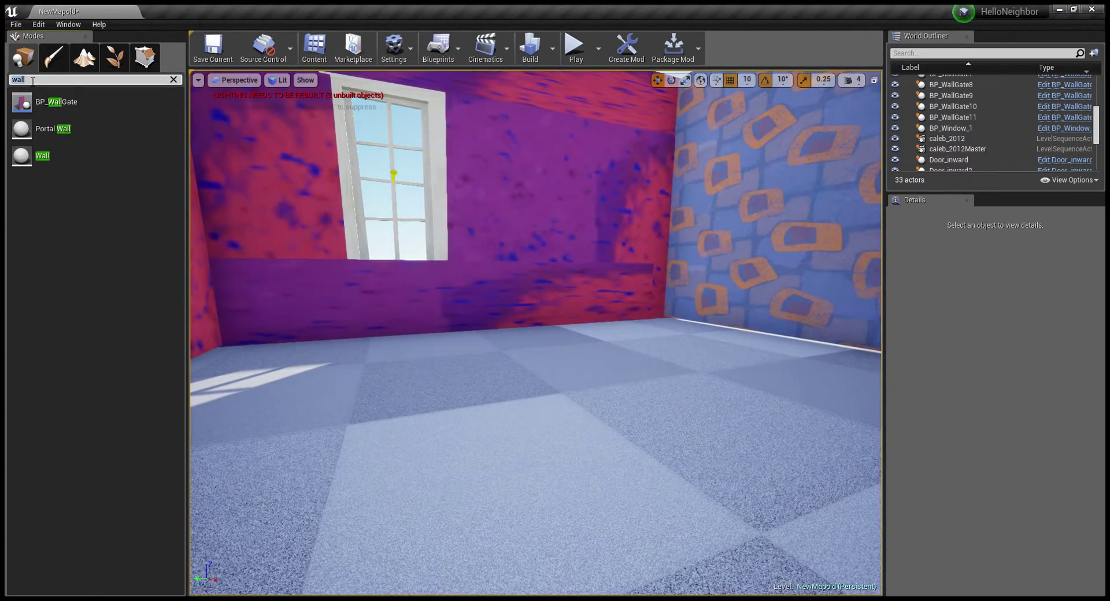
Step: Search for 'ki' and place BP_Kitchen_table on the room floor
{"action": "key", "text": "BackSpace"}
{"action": "key", "text": "BackSpace"}
{"action": "key", "text": "BackSpace"}
{"action": "type", "text": "ki"}
{"action": "left_click_drag", "start_coordinate": [133, 210], "coordinate": [642, 290]}
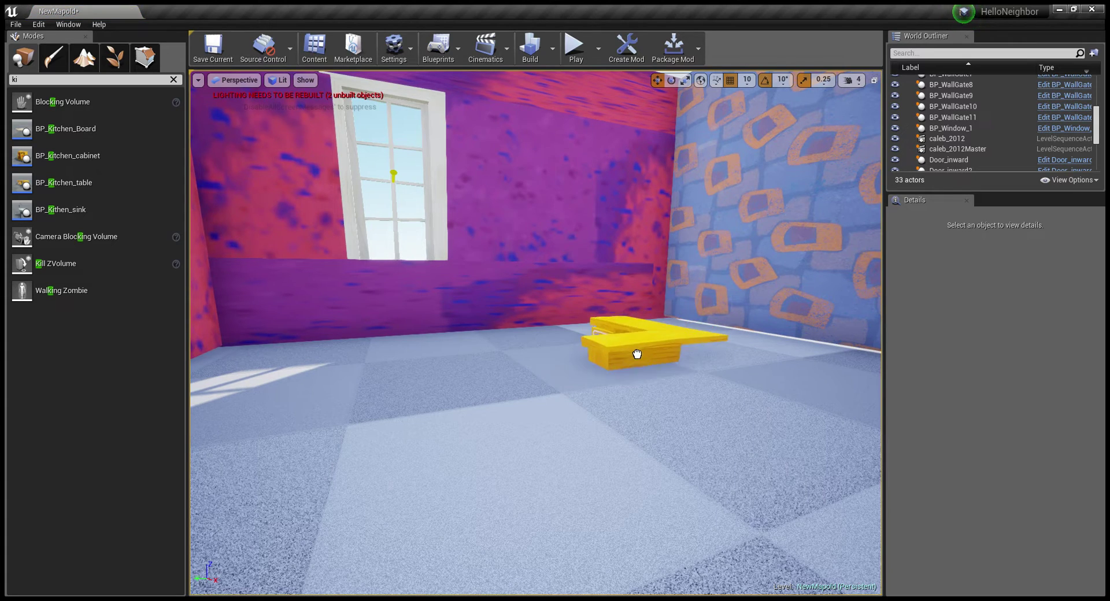
{"action": "left_click_drag", "start_coordinate": [665, 334], "coordinate": [697, 304]}
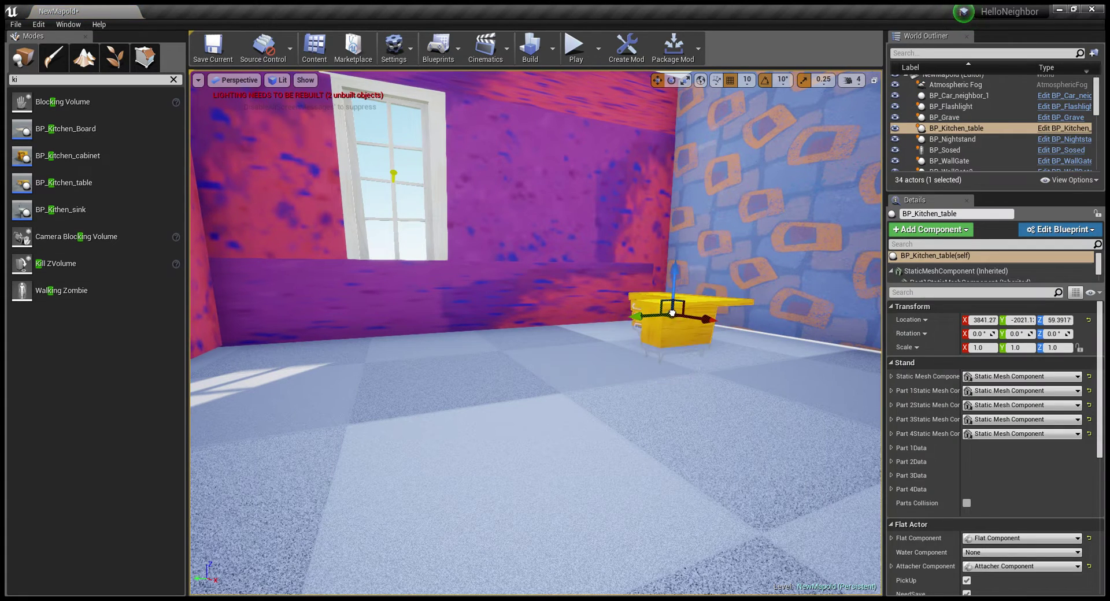
{"action": "key", "text": "f"}
{"action": "key", "text": "f"}
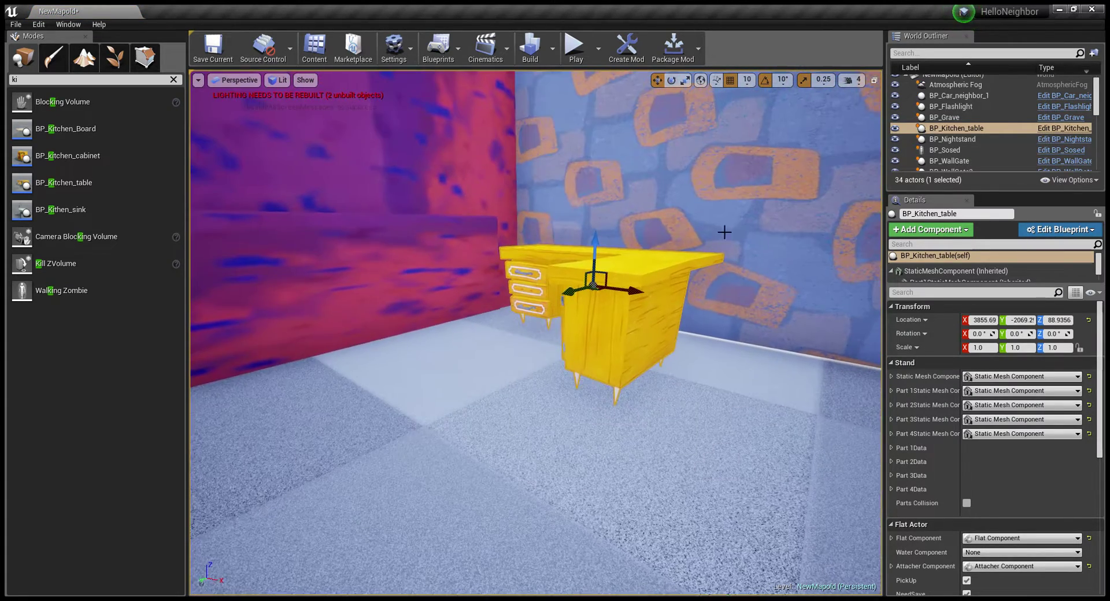
Step: Rotate the kitchen table to -90 degrees
{"action": "left_click", "coordinate": [673, 80]}
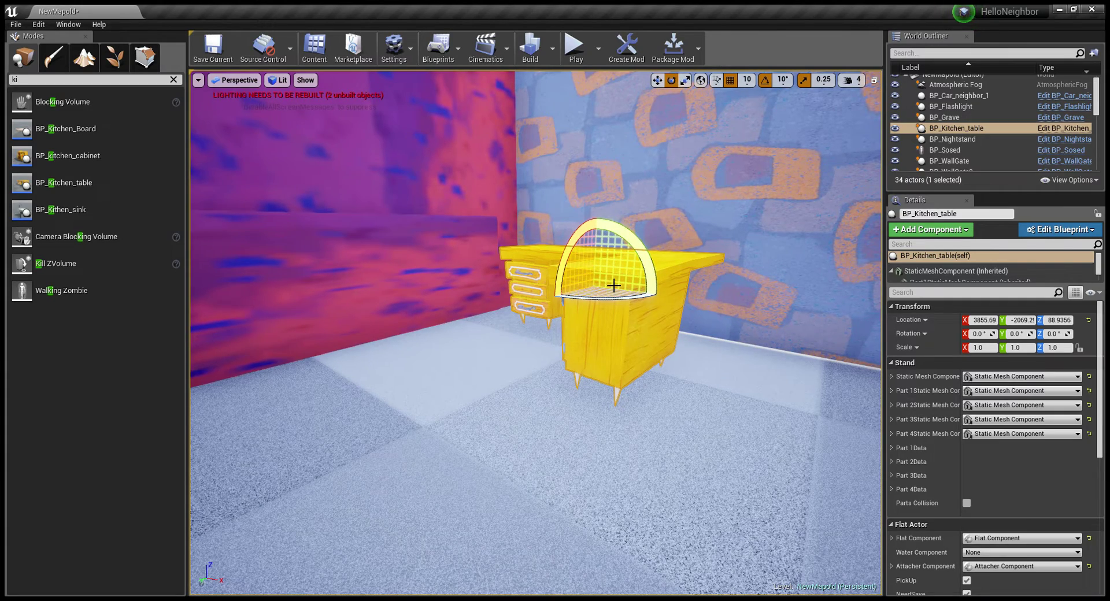
{"action": "right_click_drag", "start_coordinate": [613, 285], "coordinate": [520, 278]}
{"action": "mouse_move", "coordinate": [521, 277]}
{"action": "left_mouse_down"}
{"action": "mouse_move", "coordinate": [546, 281]}
{"action": "mouse_move", "coordinate": [523, 280]}
{"action": "mouse_move", "coordinate": [535, 280]}
{"action": "left_mouse_up"}
{"action": "right_click_drag", "start_coordinate": [534, 280], "coordinate": [508, 115]}
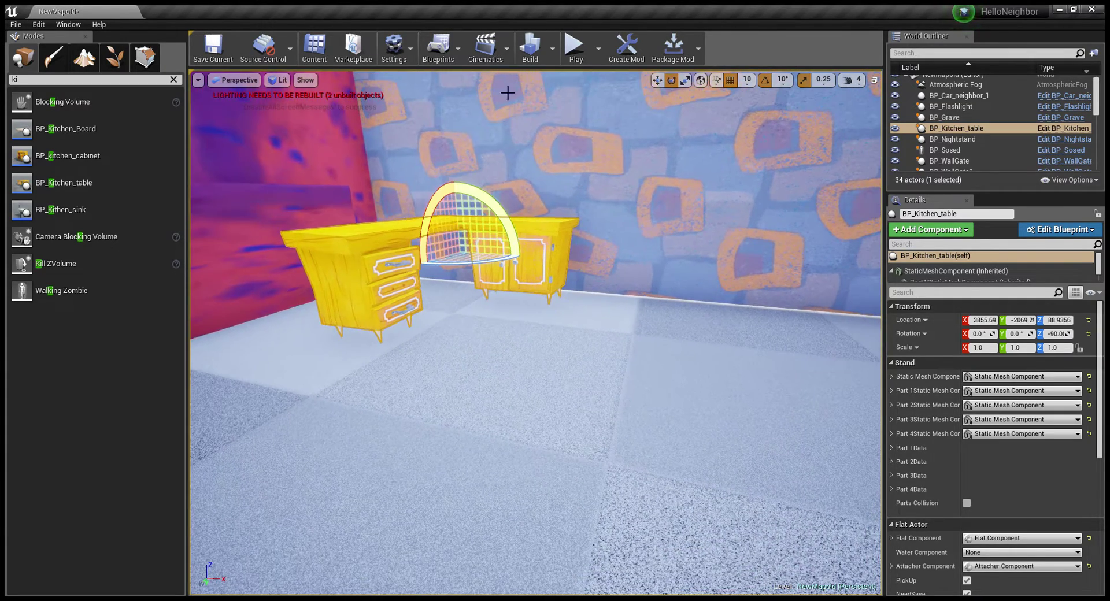
{"action": "right_click_drag", "start_coordinate": [664, 181], "coordinate": [626, 199]}
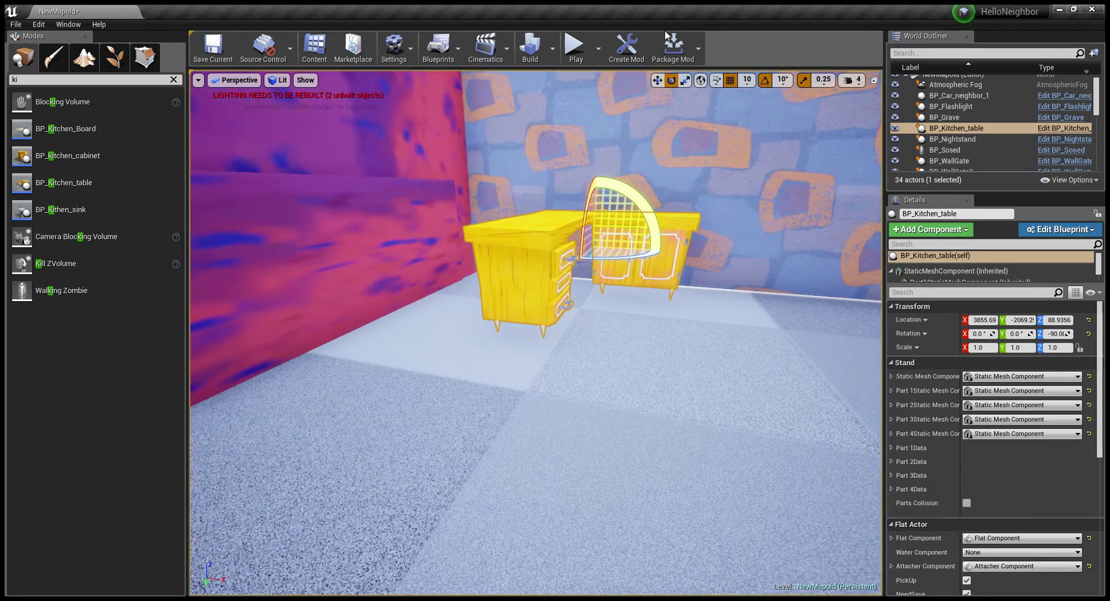
Step: Move the table into the corner against the purple walls and lower it onto the floor
{"action": "key", "text": "w"}
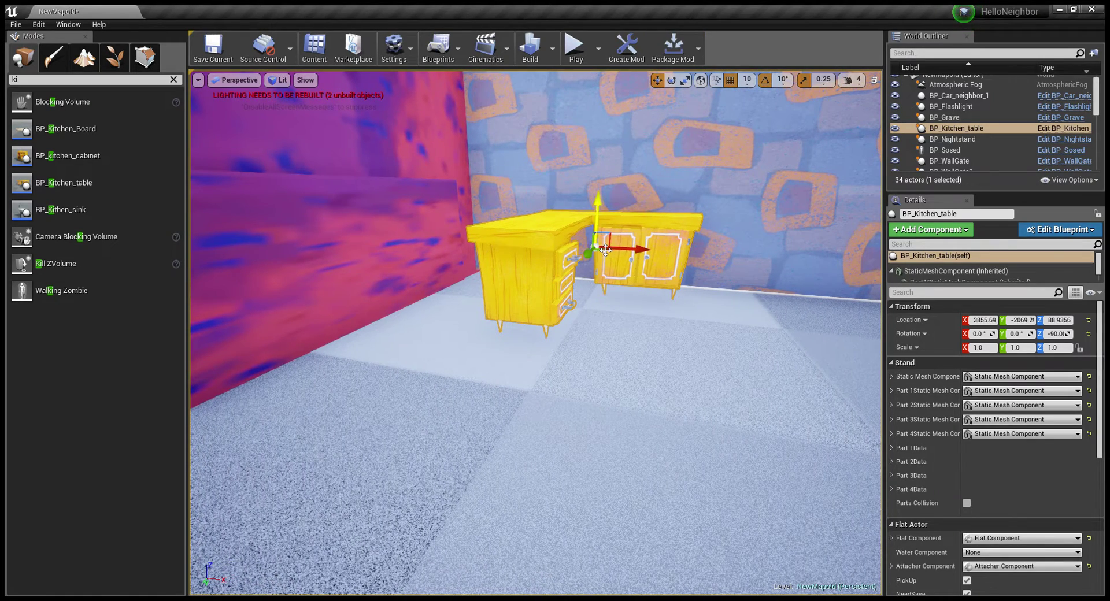
{"action": "left_click_drag", "start_coordinate": [594, 246], "coordinate": [506, 235]}
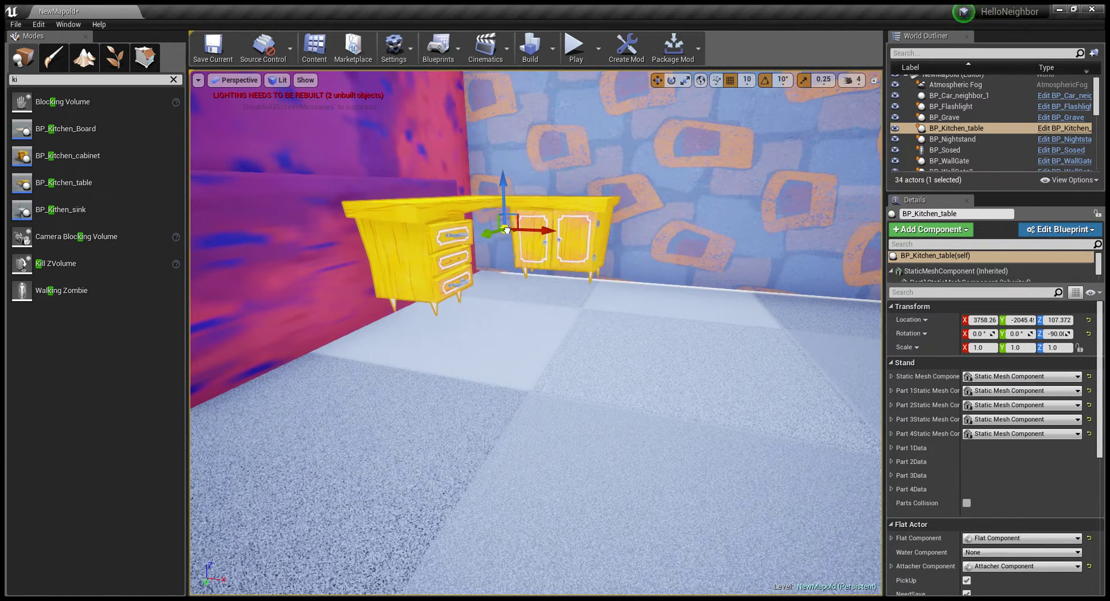
{"action": "right_click_drag", "start_coordinate": [506, 235], "coordinate": [395, 271]}
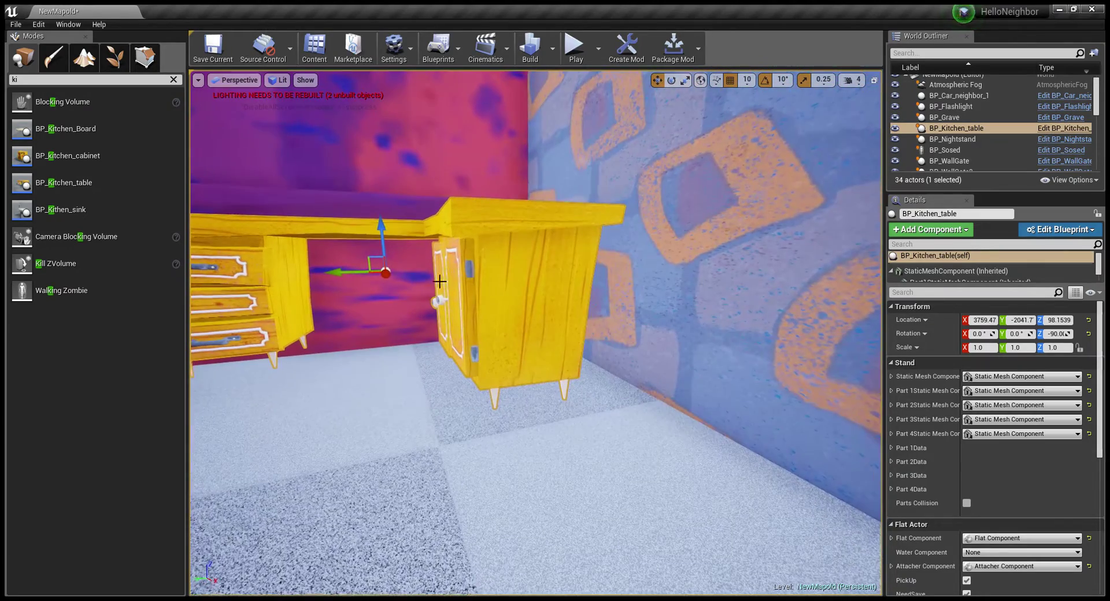
{"action": "left_click_drag", "start_coordinate": [381, 269], "coordinate": [424, 263]}
{"action": "right_click_drag", "start_coordinate": [424, 263], "coordinate": [495, 349]}
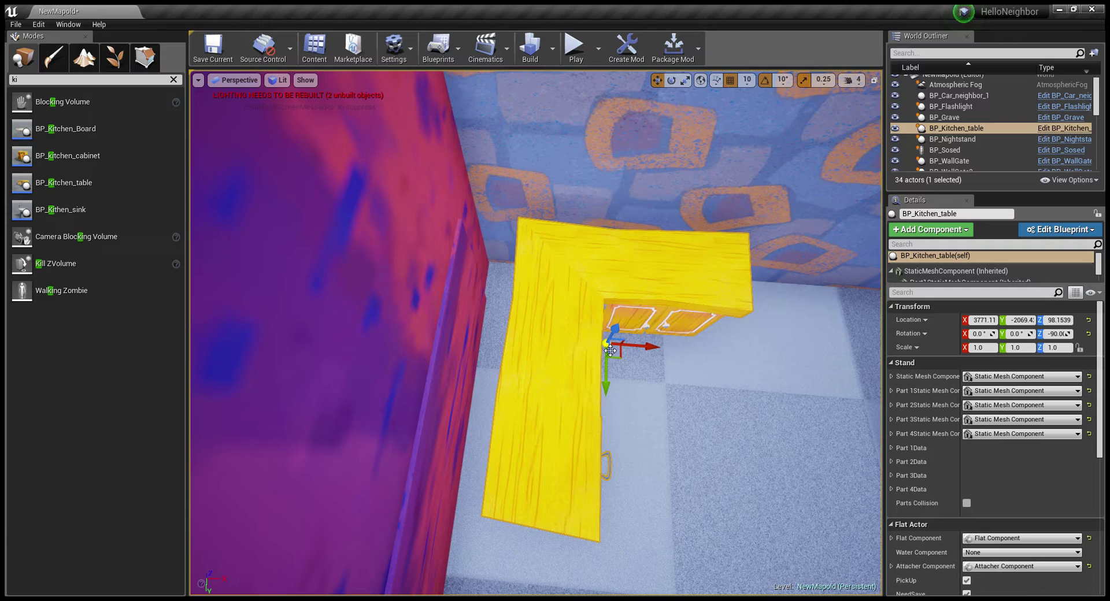
{"action": "left_click_drag", "start_coordinate": [610, 350], "coordinate": [575, 347]}
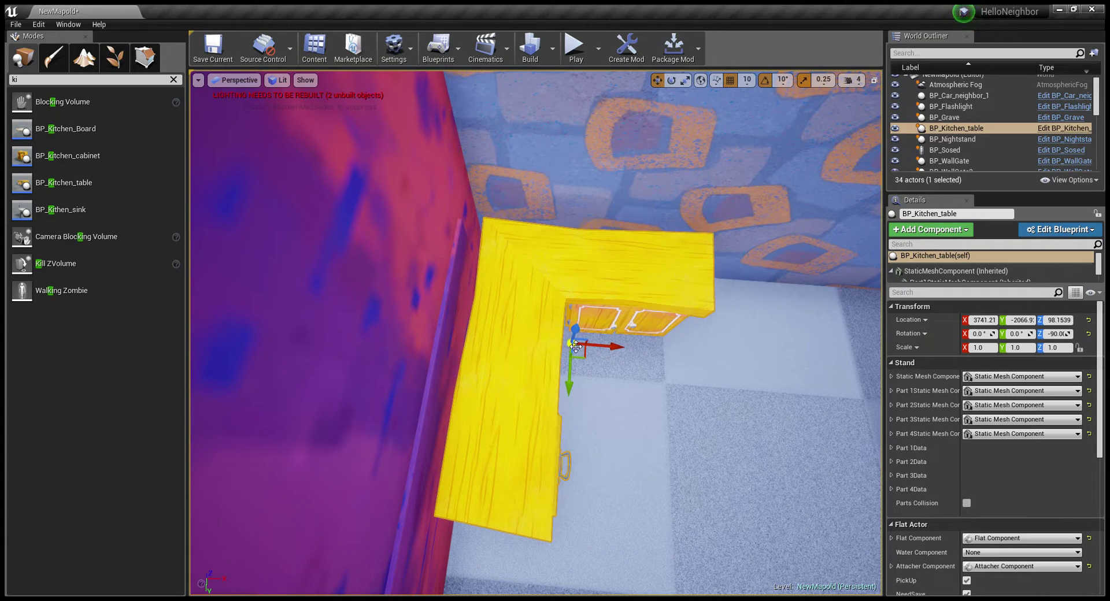
{"action": "right_click_drag", "start_coordinate": [576, 346], "coordinate": [602, 301]}
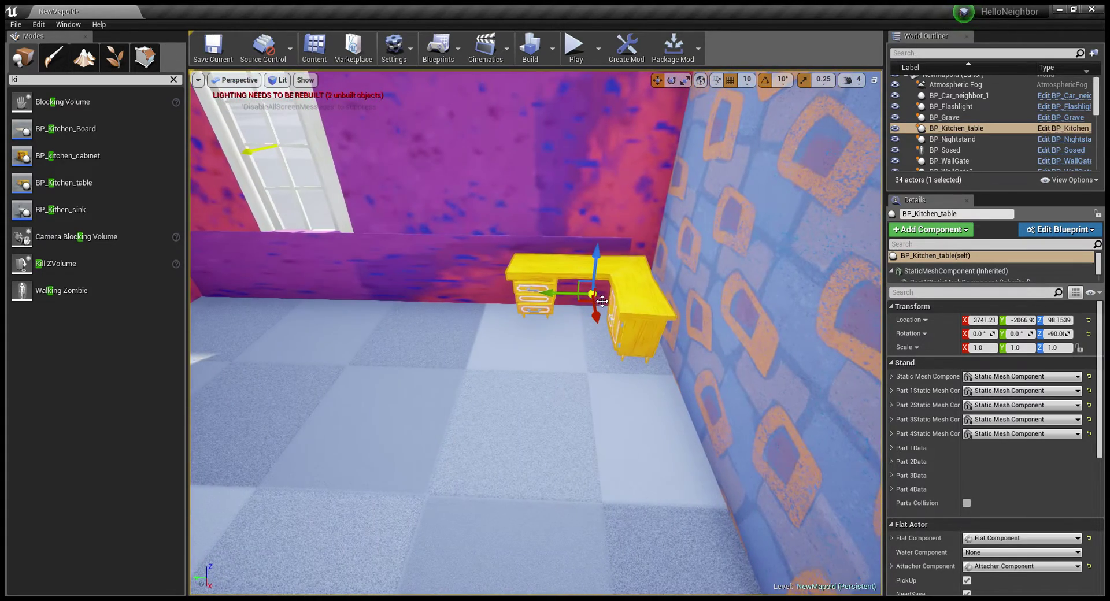
{"action": "right_click_drag", "start_coordinate": [609, 296], "coordinate": [631, 299]}
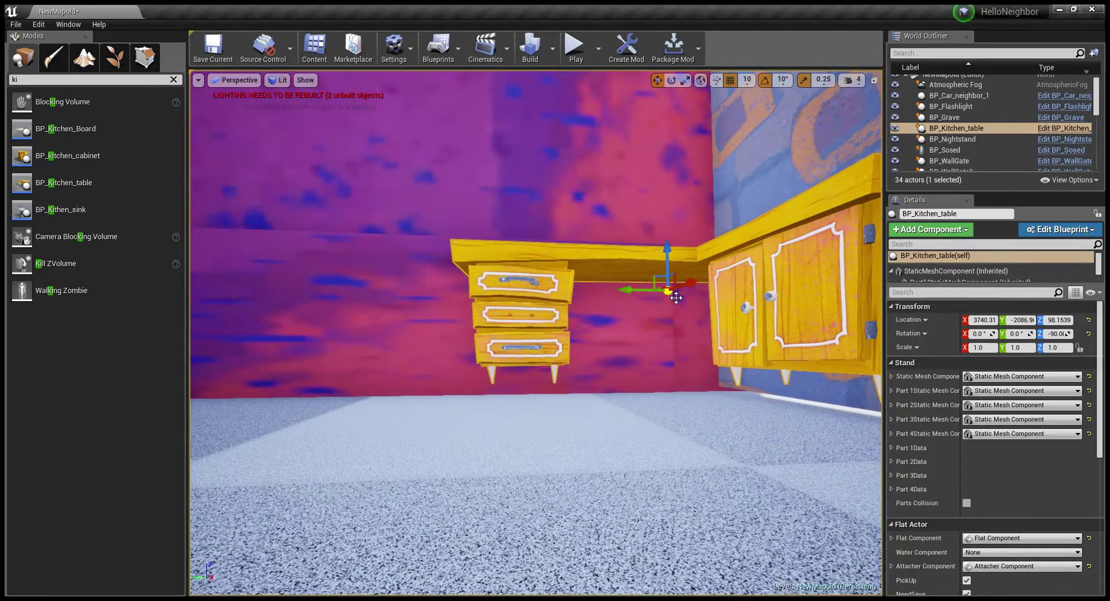
{"action": "left_click_drag", "start_coordinate": [668, 291], "coordinate": [668, 306]}
{"action": "right_click_drag", "start_coordinate": [668, 313], "coordinate": [668, 319]}
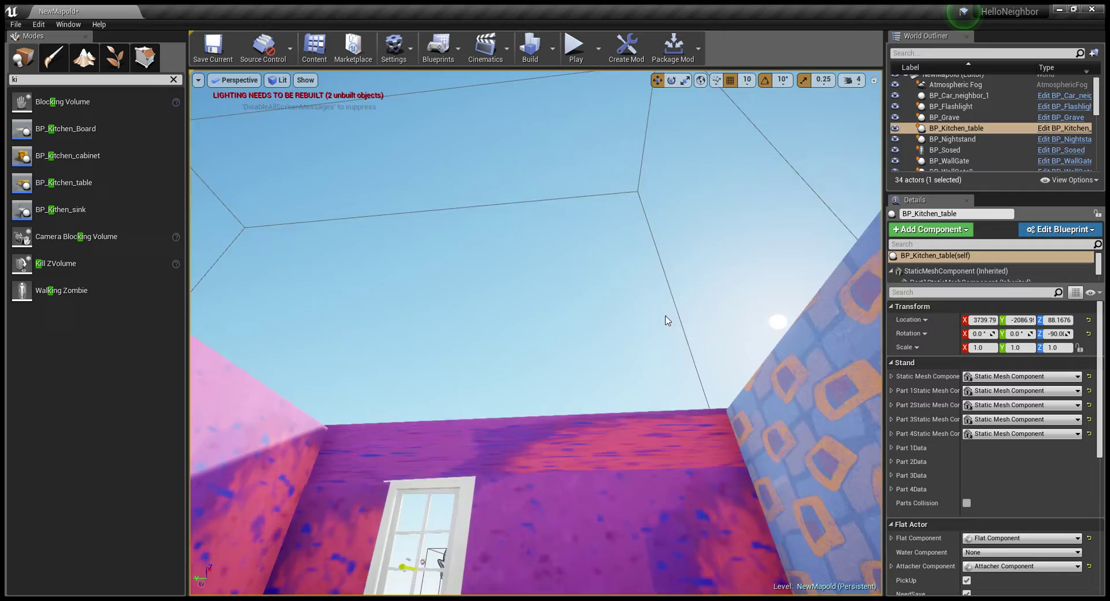
{"action": "left_click", "coordinate": [625, 269]}
{"action": "right_click_drag", "start_coordinate": [625, 269], "coordinate": [613, 272]}
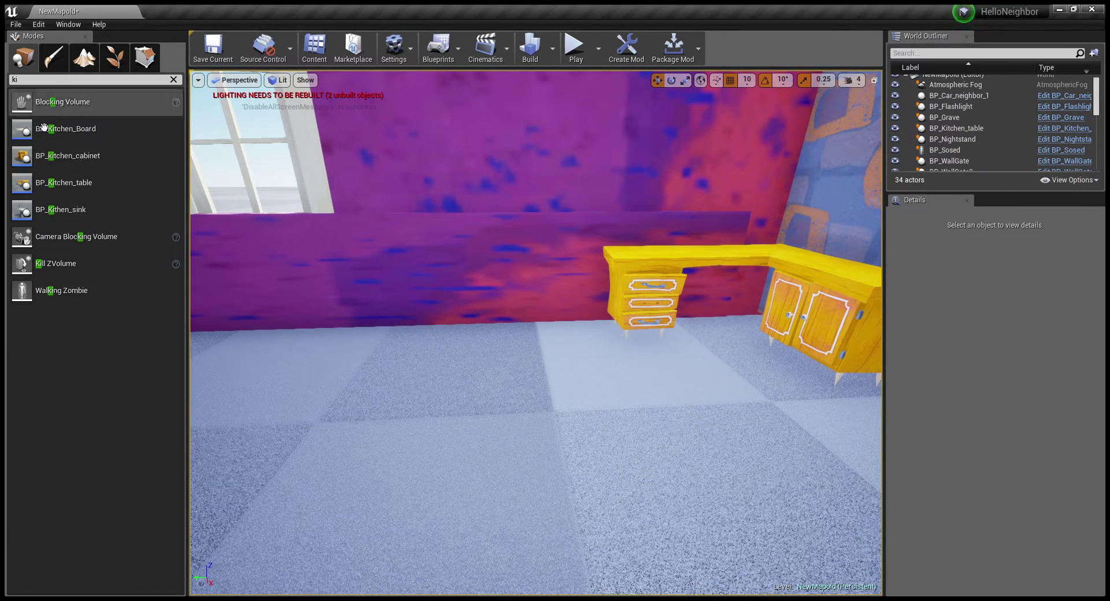
Step: Place BP_Kithen_sink beside the table and drop BP_kitchen_cabinet high on the wall
{"action": "left_click_drag", "start_coordinate": [40, 220], "coordinate": [570, 341]}
{"action": "scroll", "coordinate": [571, 341], "scroll_direction": "down", "scroll_amount": 5}
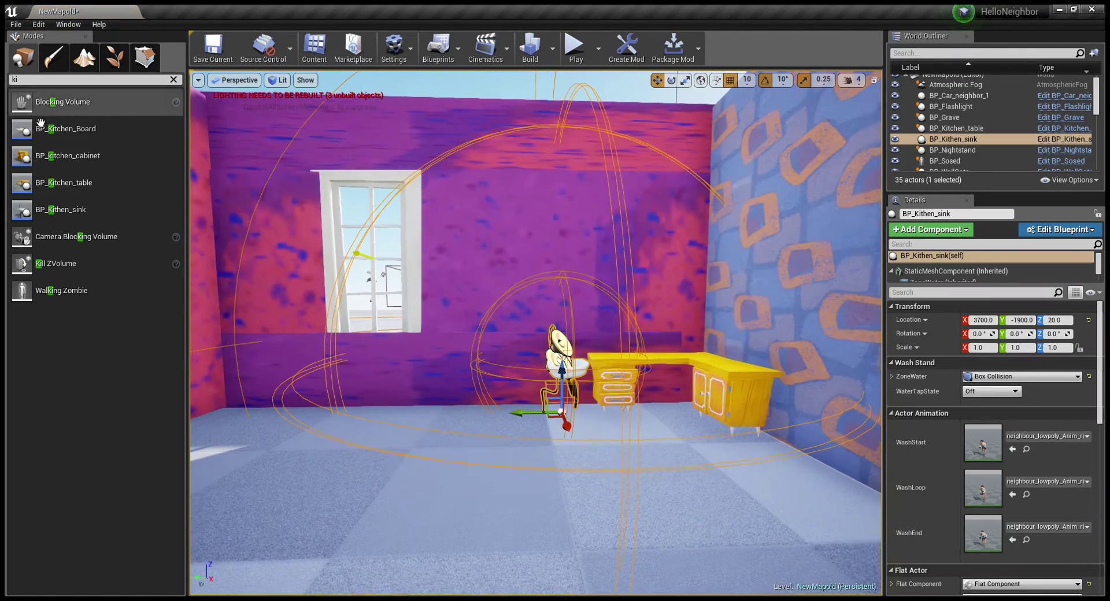
{"action": "mouse_move", "coordinate": [464, 273]}
{"action": "left_mouse_down"}
{"action": "mouse_move", "coordinate": [324, 215]}
{"action": "mouse_move", "coordinate": [611, 166]}
{"action": "left_mouse_up"}
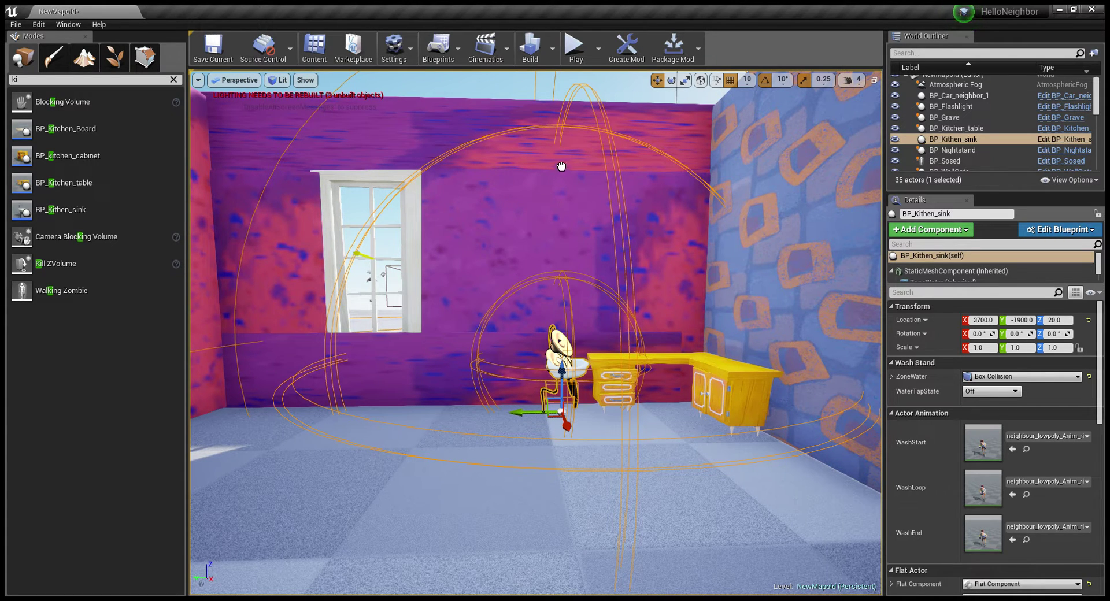
{"action": "mouse_move", "coordinate": [561, 167]}
{"action": "left_mouse_down"}
{"action": "mouse_move", "coordinate": [375, 104]}
{"action": "mouse_move", "coordinate": [564, 129]}
{"action": "left_mouse_up"}
Step: Rotate the wall cabinet to -90 degrees
{"action": "left_click", "coordinate": [672, 78]}
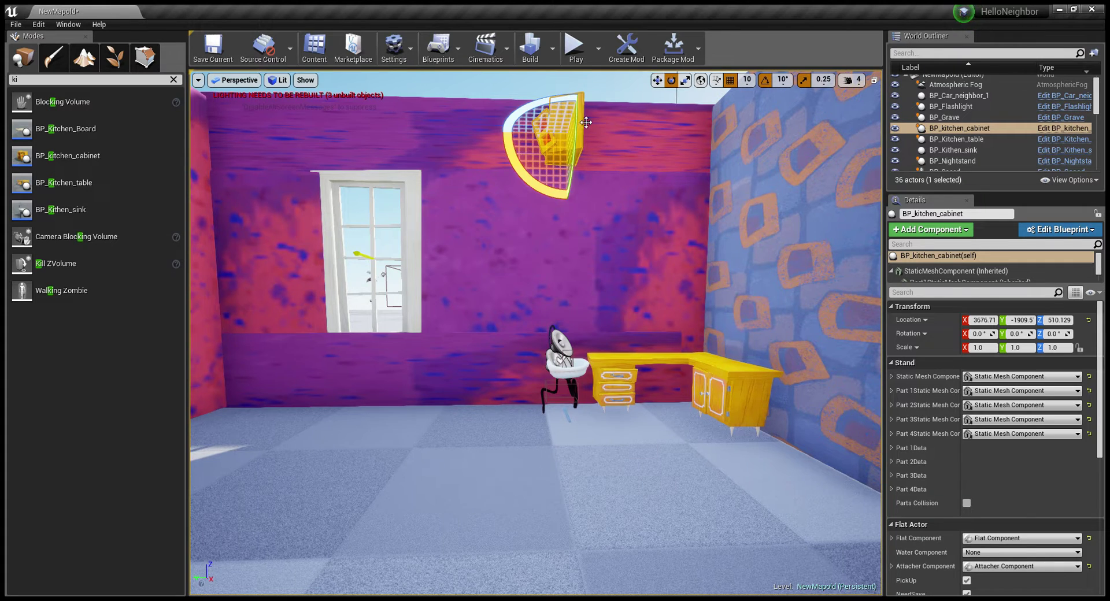
{"action": "right_click_drag", "start_coordinate": [559, 123], "coordinate": [520, 115]}
{"action": "left_click_drag", "start_coordinate": [463, 98], "coordinate": [486, 100]}
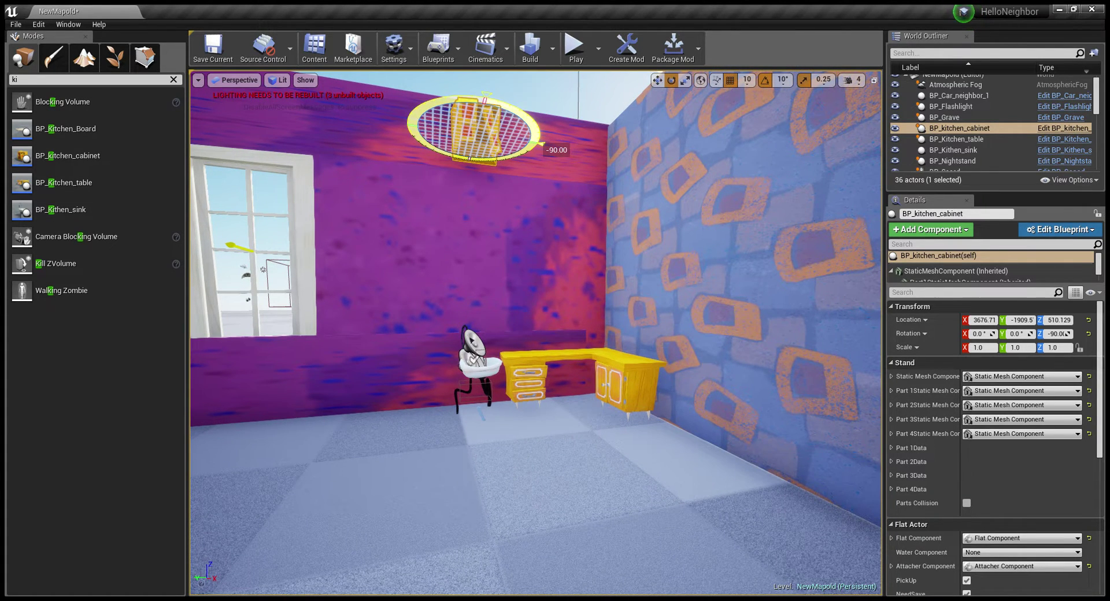
{"action": "left_click_drag", "start_coordinate": [543, 148], "coordinate": [558, 33]}
Step: Lower the cabinet to about Z 310 and set it back against the wall
{"action": "left_click", "coordinate": [656, 80]}
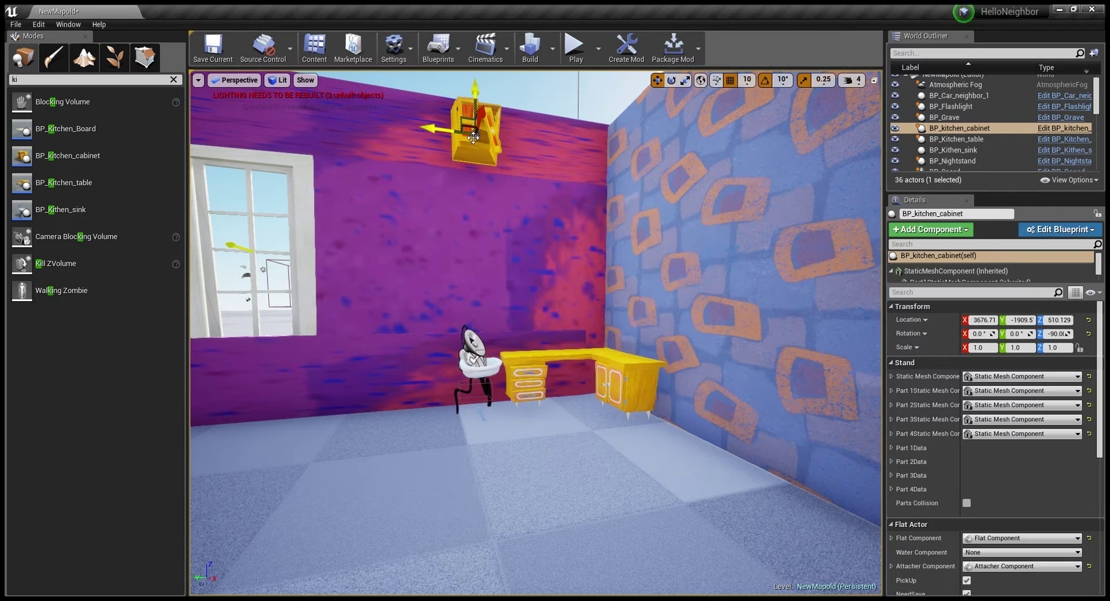
{"action": "left_click_drag", "start_coordinate": [475, 137], "coordinate": [550, 248]}
{"action": "mouse_move", "coordinate": [550, 247]}
{"action": "right_mouse_down"}
{"action": "mouse_move", "coordinate": [479, 230]}
{"action": "mouse_move", "coordinate": [527, 231]}
{"action": "right_mouse_up"}
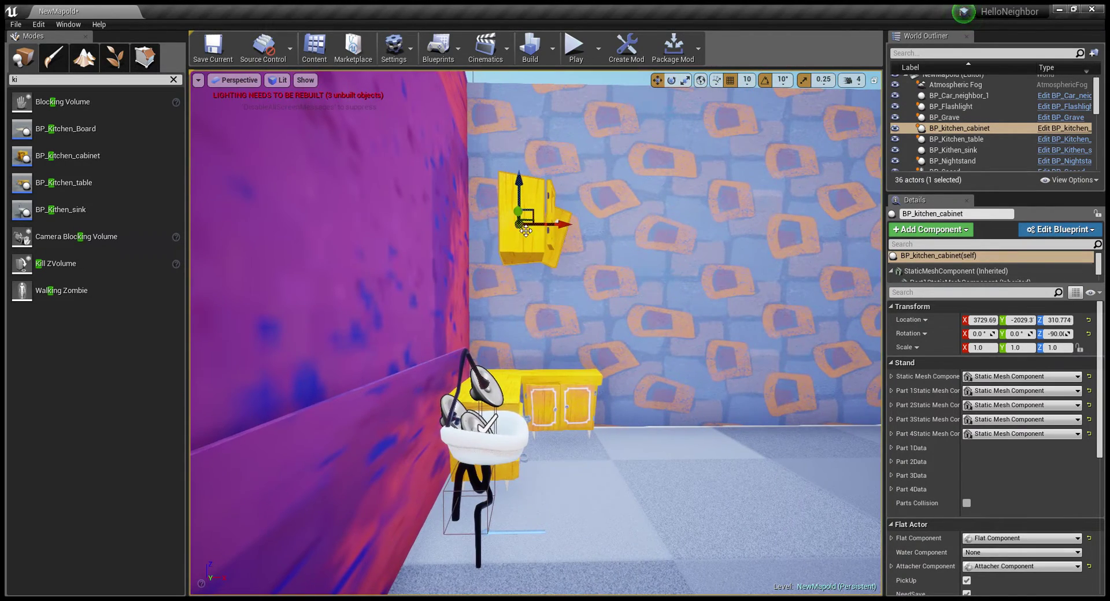
{"action": "left_click_drag", "start_coordinate": [509, 224], "coordinate": [485, 225]}
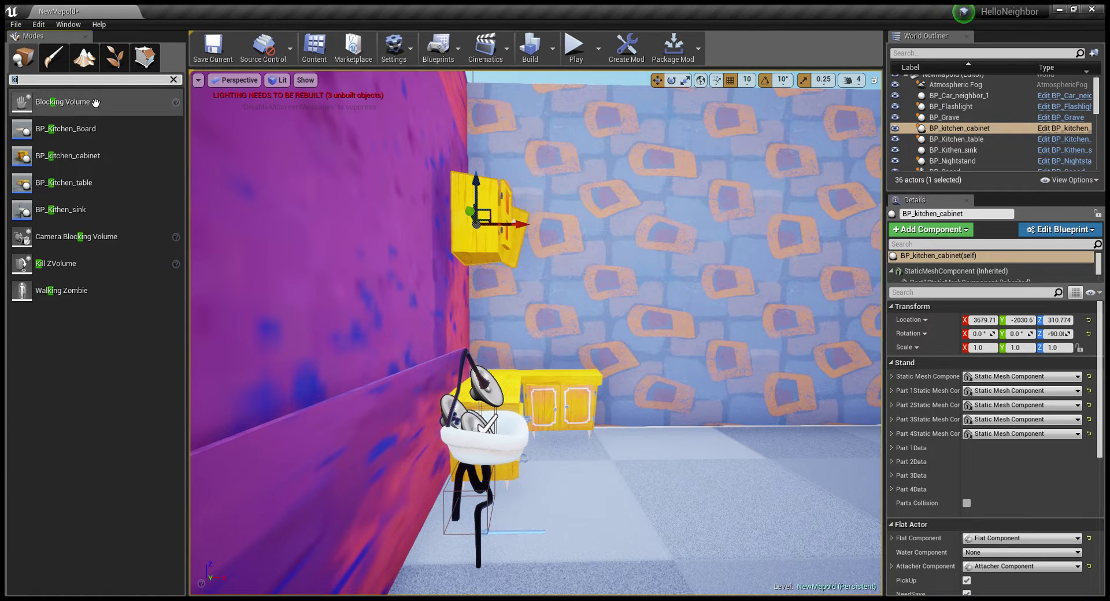
{"action": "left_click", "coordinate": [77, 85]}
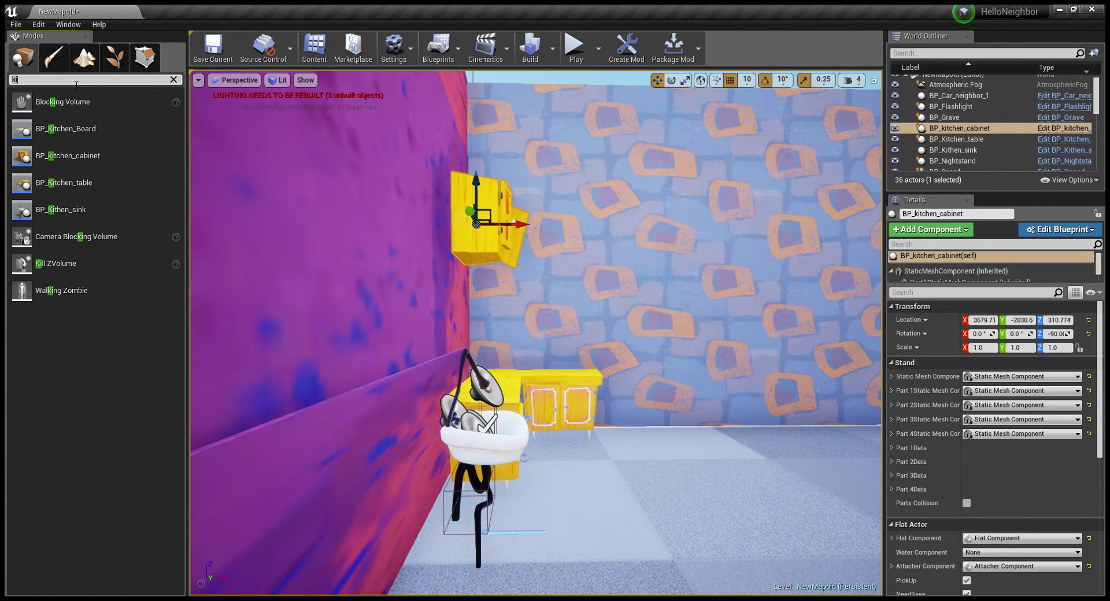
Step: Search 'kit' in Place Modes and drop a BP_Kitchen_Board onto the yellow counter's corner
{"action": "key", "text": "BackSpace"}
{"action": "key", "text": "BackSpace"}
{"action": "type", "text": "ch"}
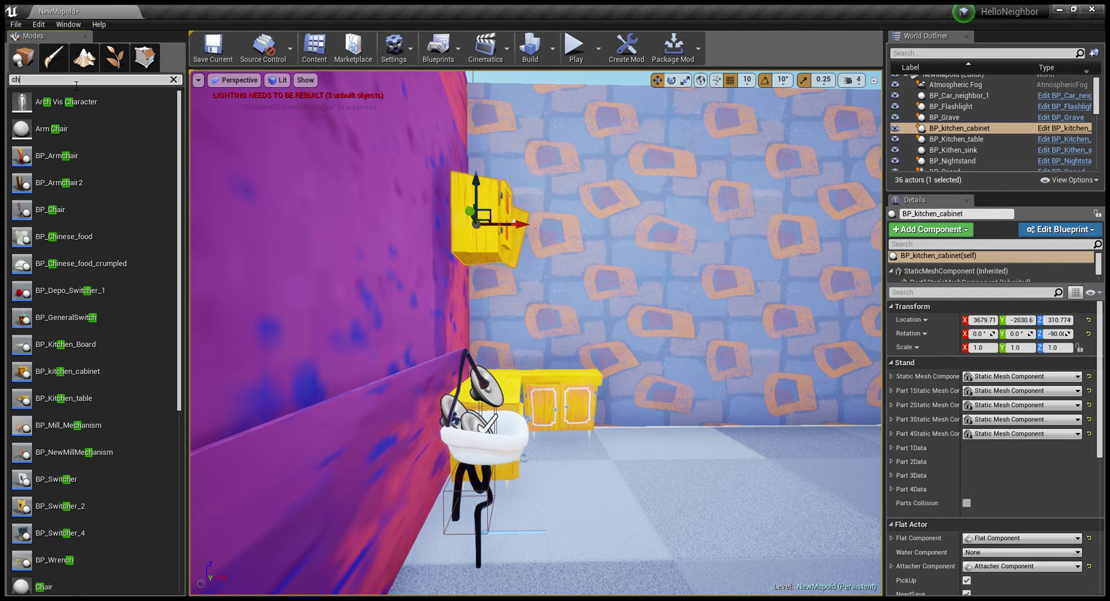
{"action": "key", "text": "BackSpace"}
{"action": "key", "text": "BackSpace"}
{"action": "type", "text": "kichen"}
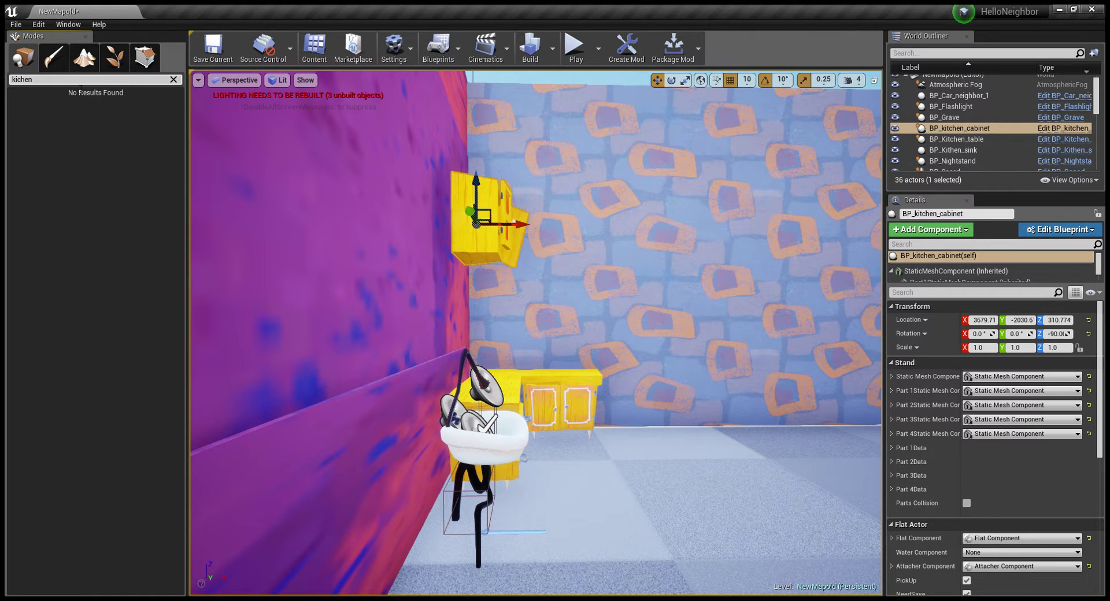
{"action": "key", "text": "BackSpace"}
{"action": "key", "text": "BackSpace"}
{"action": "key", "text": "BackSpace"}
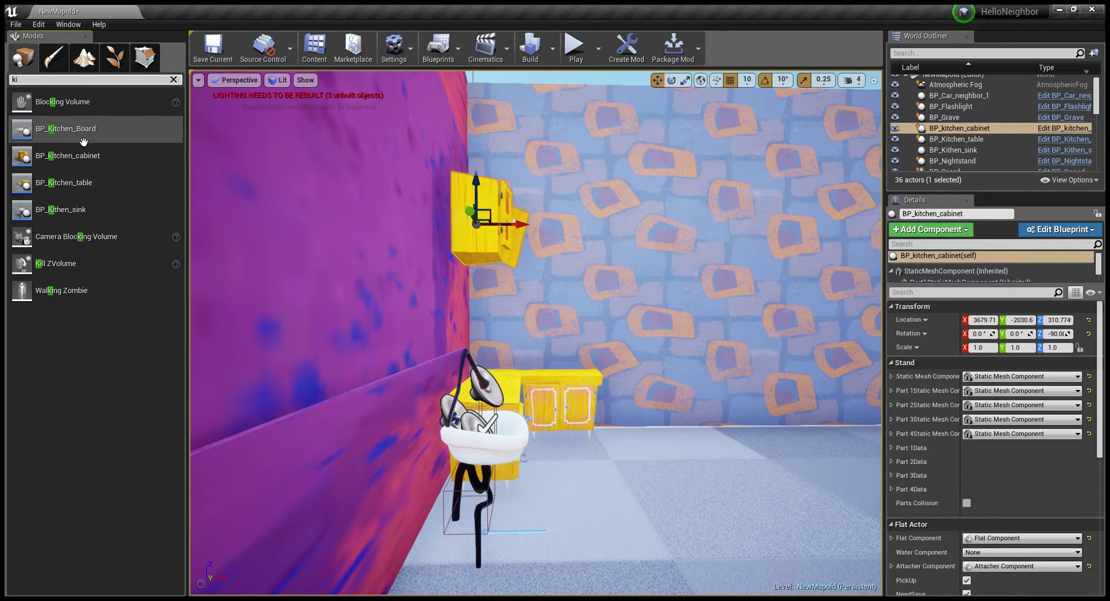
{"action": "type", "text": "tchen"}
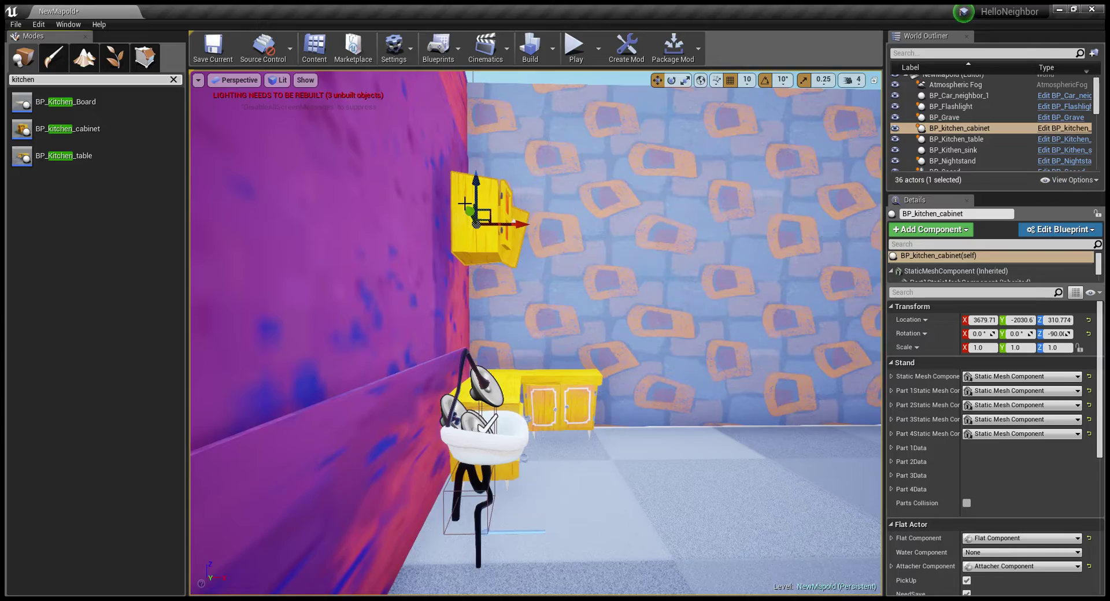
{"action": "right_click_drag", "start_coordinate": [520, 289], "coordinate": [508, 289]}
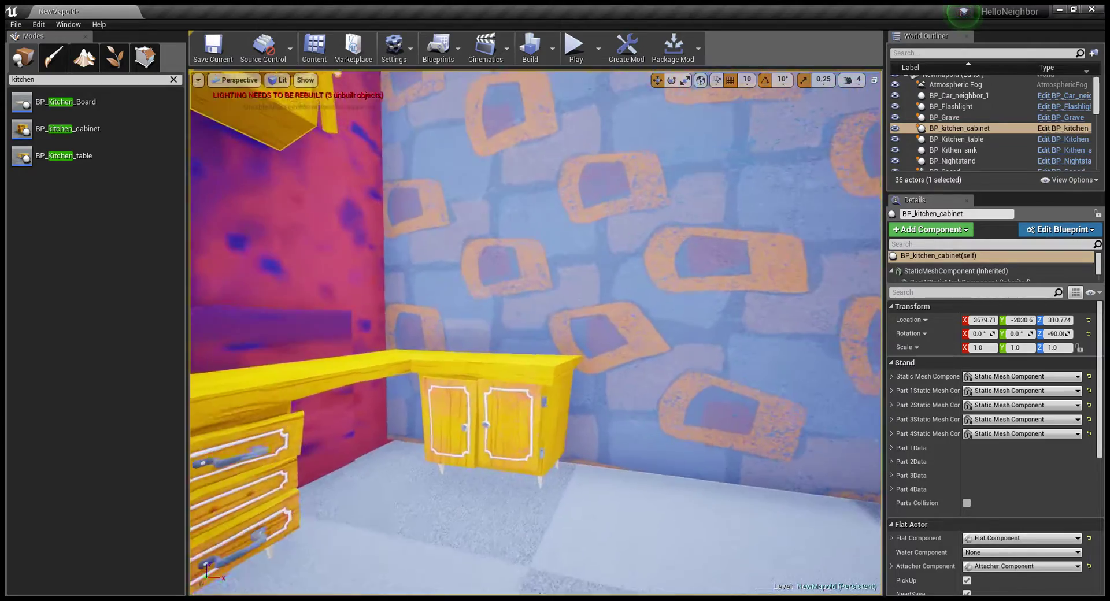
{"action": "right_click_drag", "start_coordinate": [509, 201], "coordinate": [461, 202]}
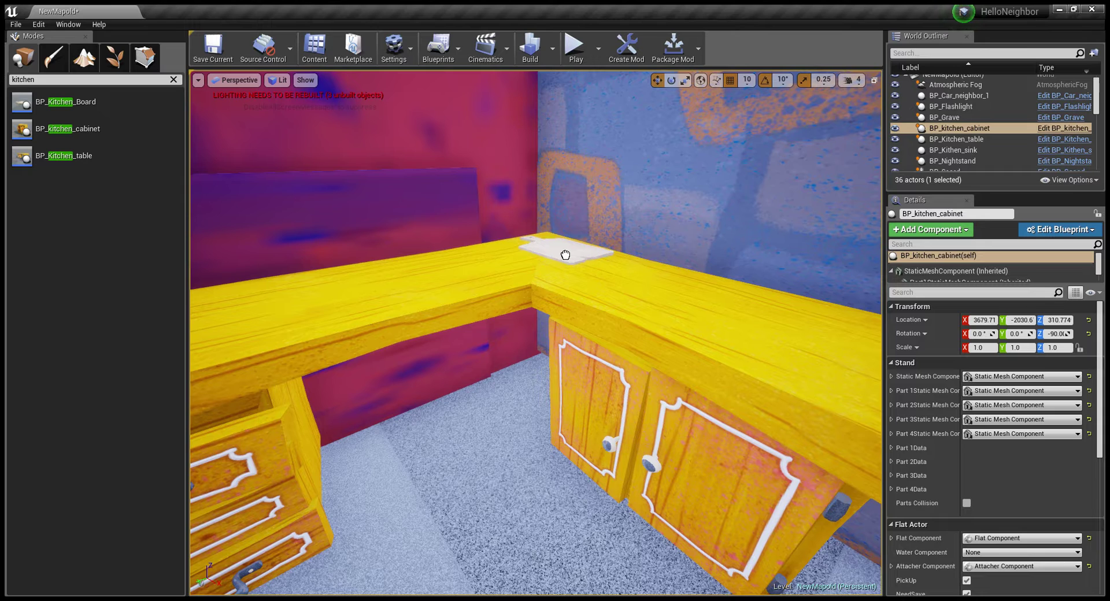
{"action": "left_click_drag", "start_coordinate": [565, 255], "coordinate": [565, 255]}
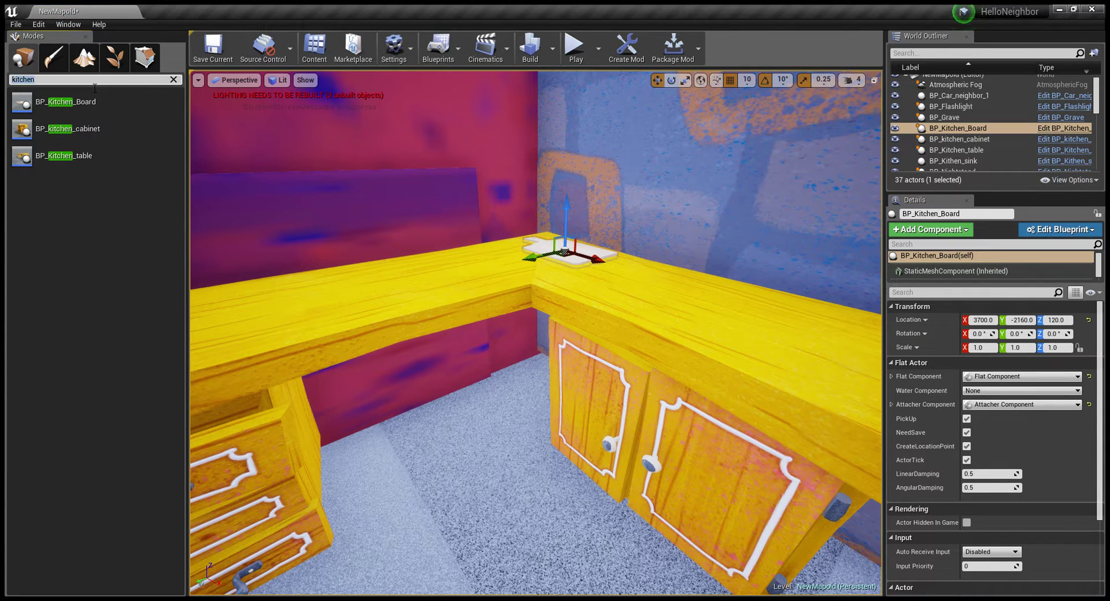
Step: Search 'br' and place a BP_Bread loaf on top of the kitchen board
{"action": "key", "text": "BackSpace"}
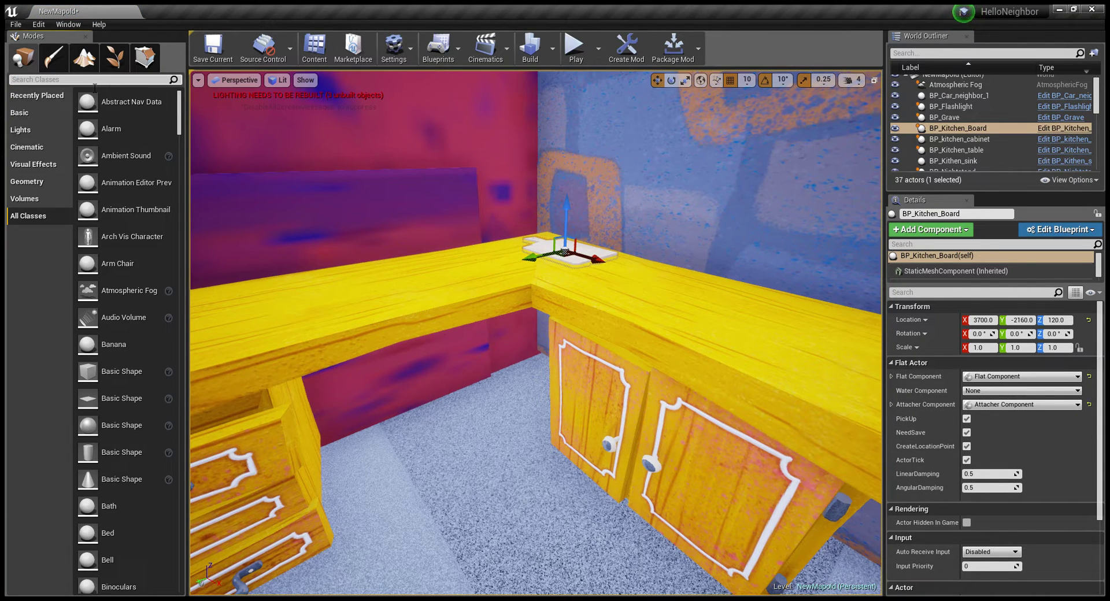
{"action": "type", "text": "br"}
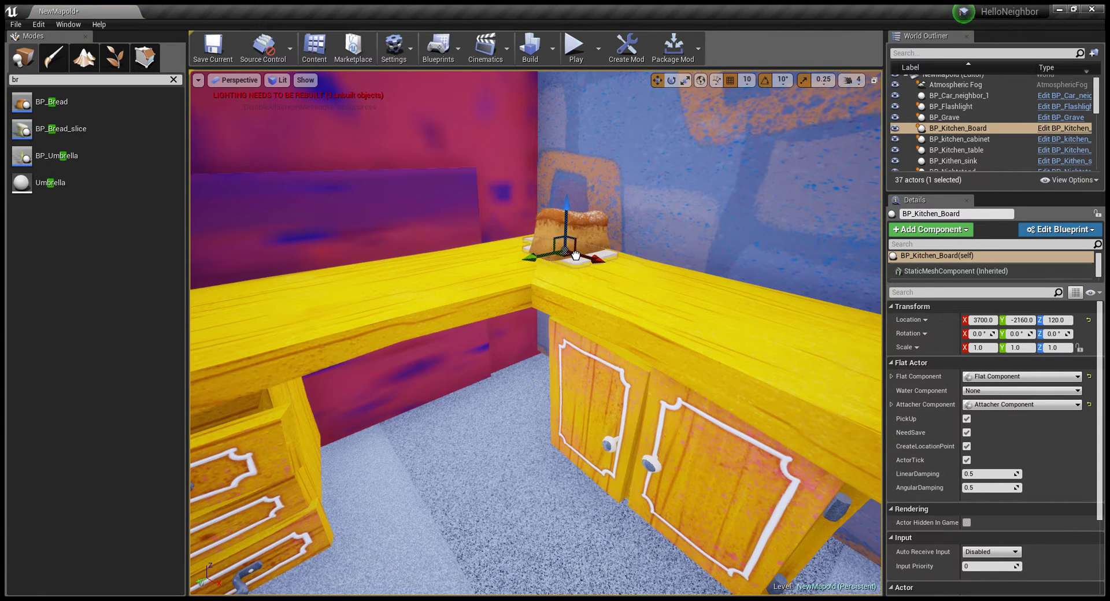
{"action": "left_click_drag", "start_coordinate": [575, 255], "coordinate": [575, 255]}
{"action": "mouse_move", "coordinate": [575, 255]}
{"action": "right_mouse_down"}
{"action": "mouse_move", "coordinate": [469, 179]}
{"action": "mouse_move", "coordinate": [647, 157]}
{"action": "mouse_move", "coordinate": [566, 174]}
{"action": "right_mouse_up"}
{"action": "left_click", "coordinate": [446, 172]}
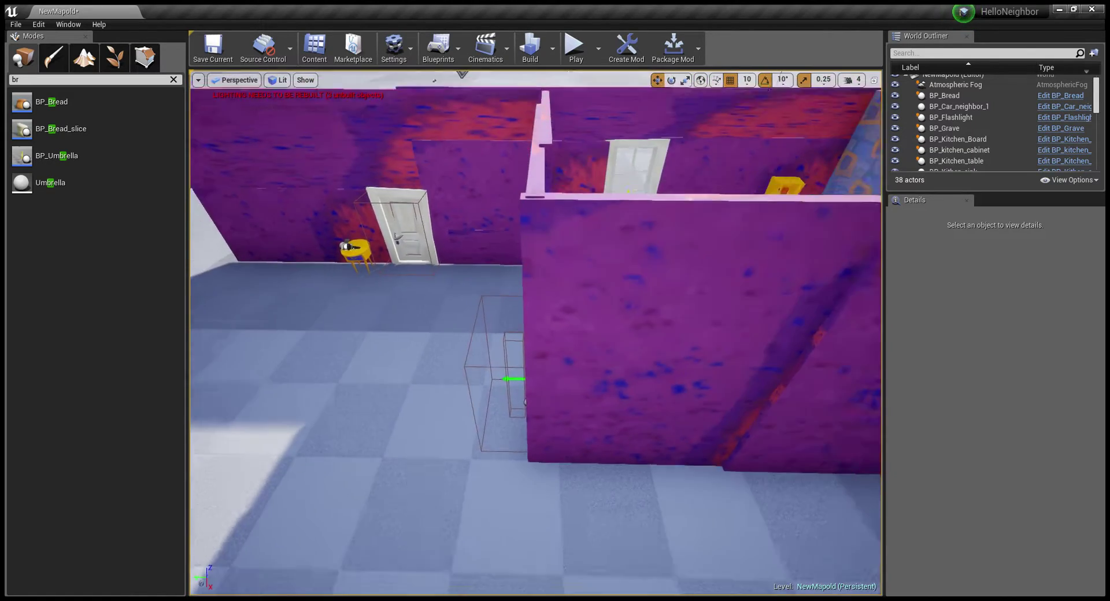
{"action": "right_click_drag", "start_coordinate": [567, 173], "coordinate": [552, 227]}
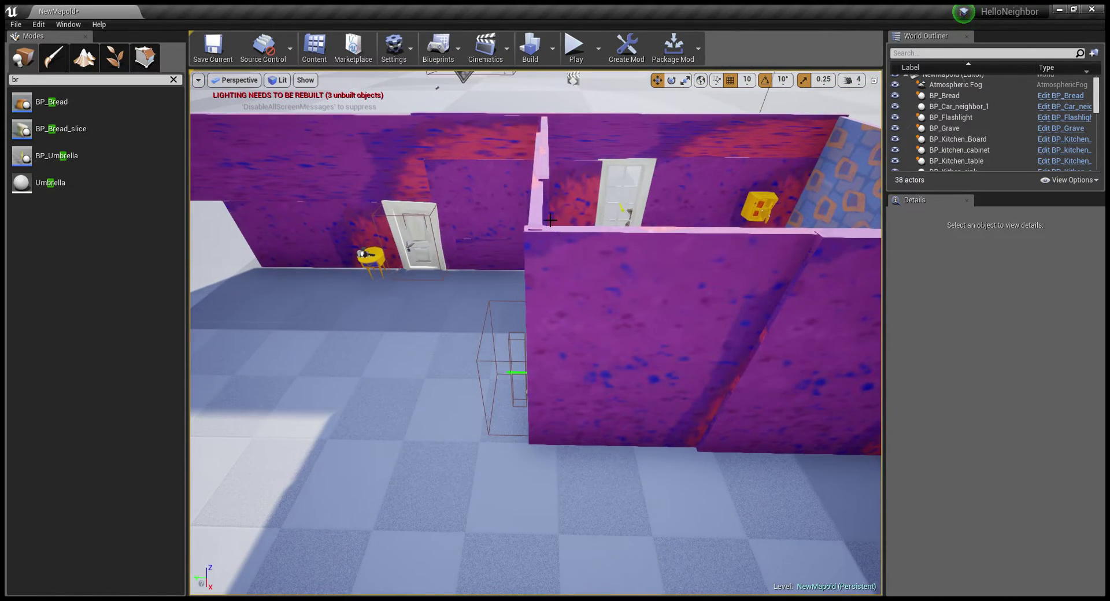
{"action": "left_click", "coordinate": [549, 217]}
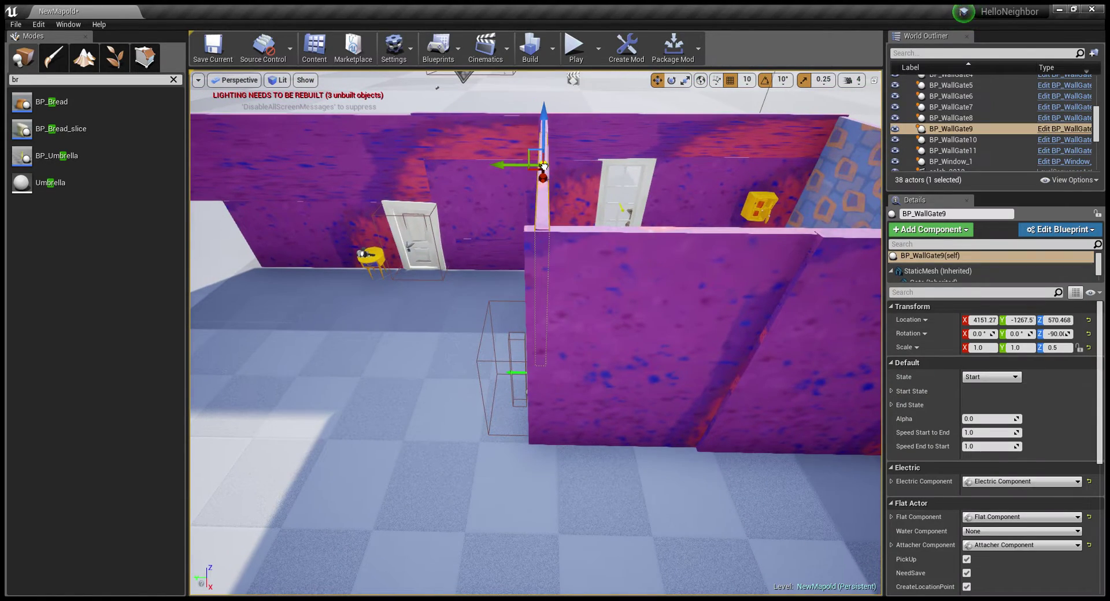
{"action": "right_click_drag", "start_coordinate": [546, 173], "coordinate": [526, 127]}
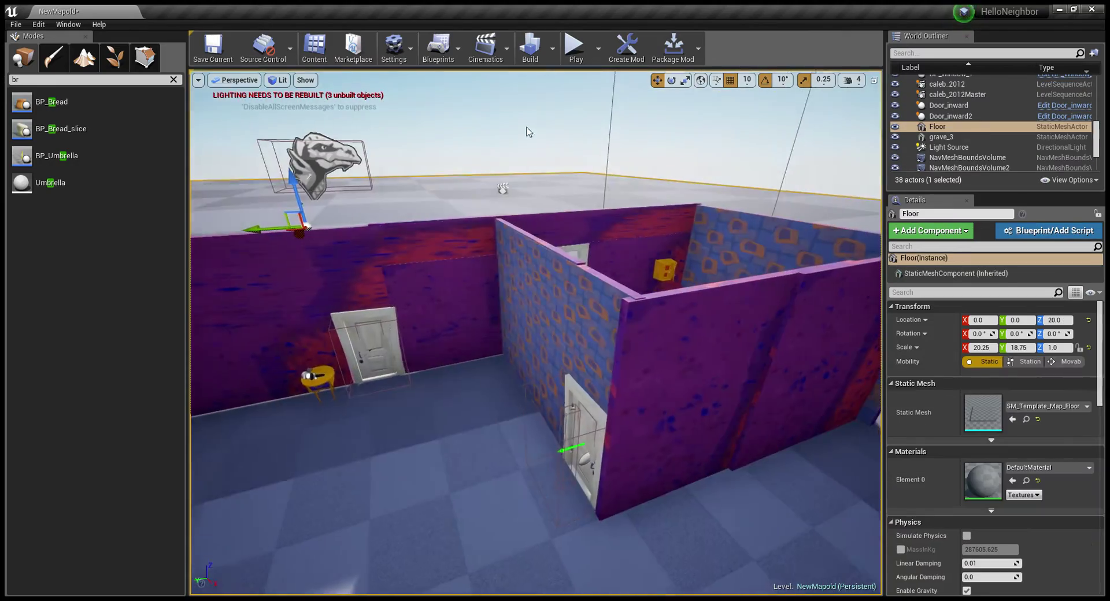
{"action": "left_click", "coordinate": [542, 115]}
{"action": "mouse_move", "coordinate": [562, 181]}
{"action": "right_mouse_down"}
{"action": "mouse_move", "coordinate": [584, 185]}
{"action": "mouse_move", "coordinate": [636, 285]}
{"action": "mouse_move", "coordinate": [624, 324]}
{"action": "mouse_move", "coordinate": [578, 323]}
{"action": "right_mouse_up"}
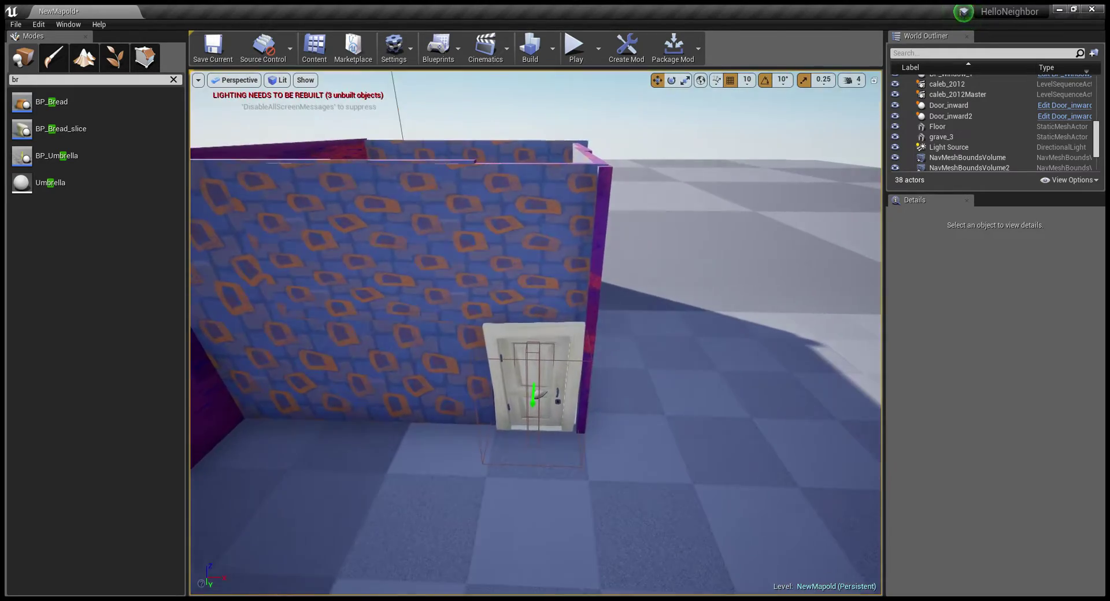
{"action": "right_click_drag", "start_coordinate": [265, 129], "coordinate": [321, 109]}
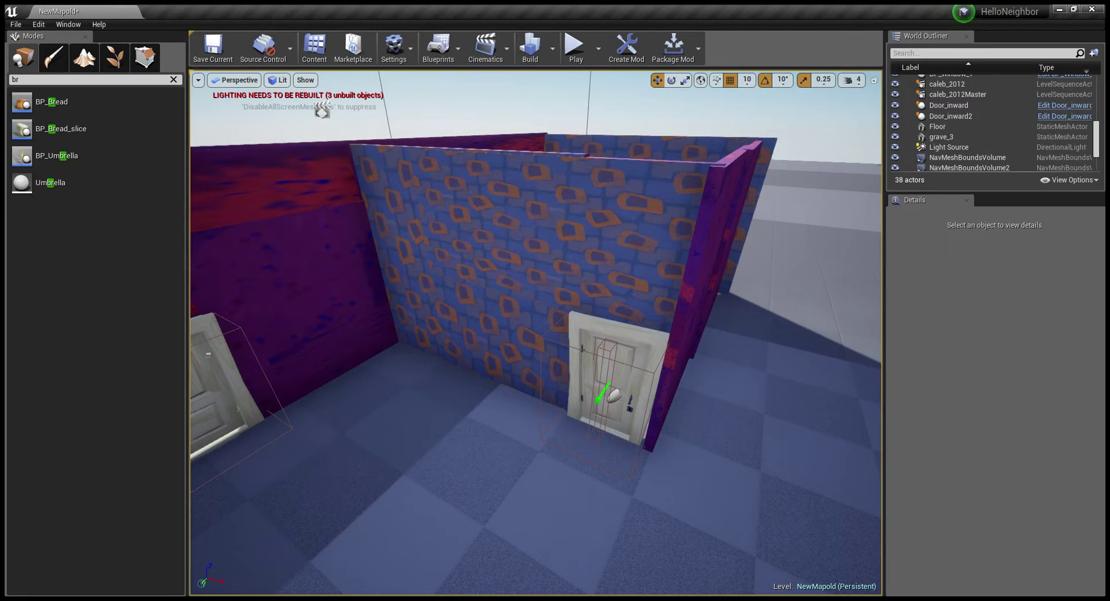
{"action": "right_click_drag", "start_coordinate": [322, 110], "coordinate": [347, 113]}
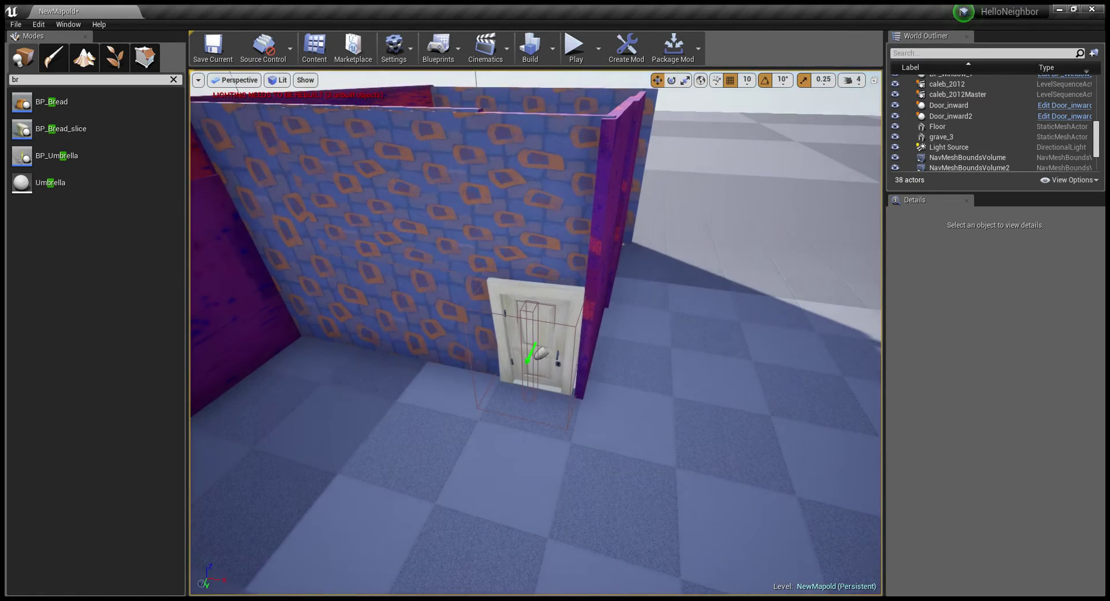
{"action": "right_click_drag", "start_coordinate": [328, 208], "coordinate": [339, 200]}
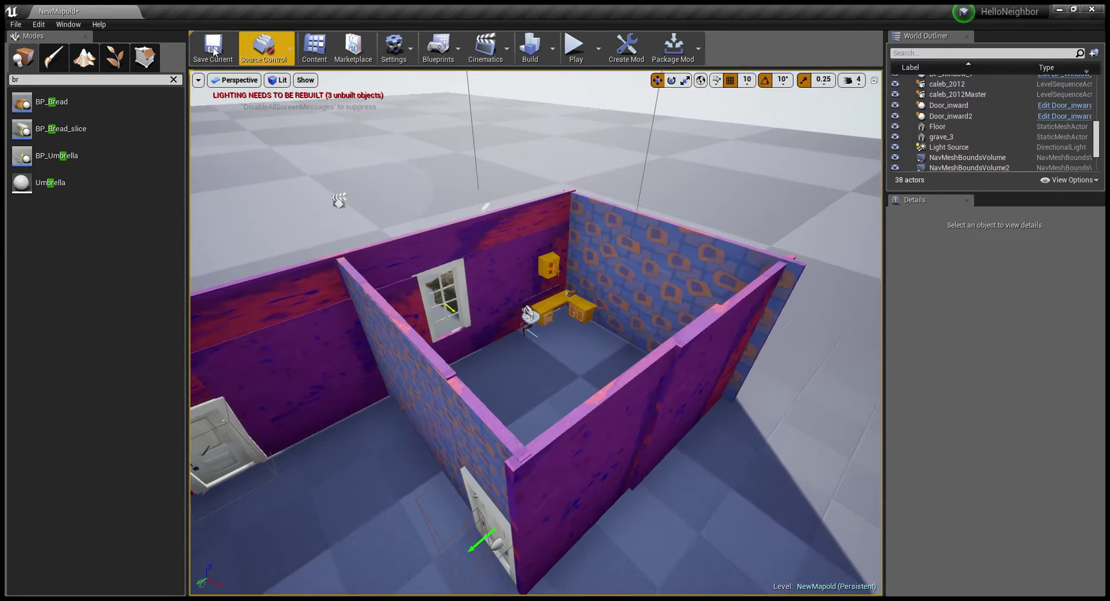
{"action": "key", "text": "BackSpace"}
{"action": "key", "text": "BackSpace"}
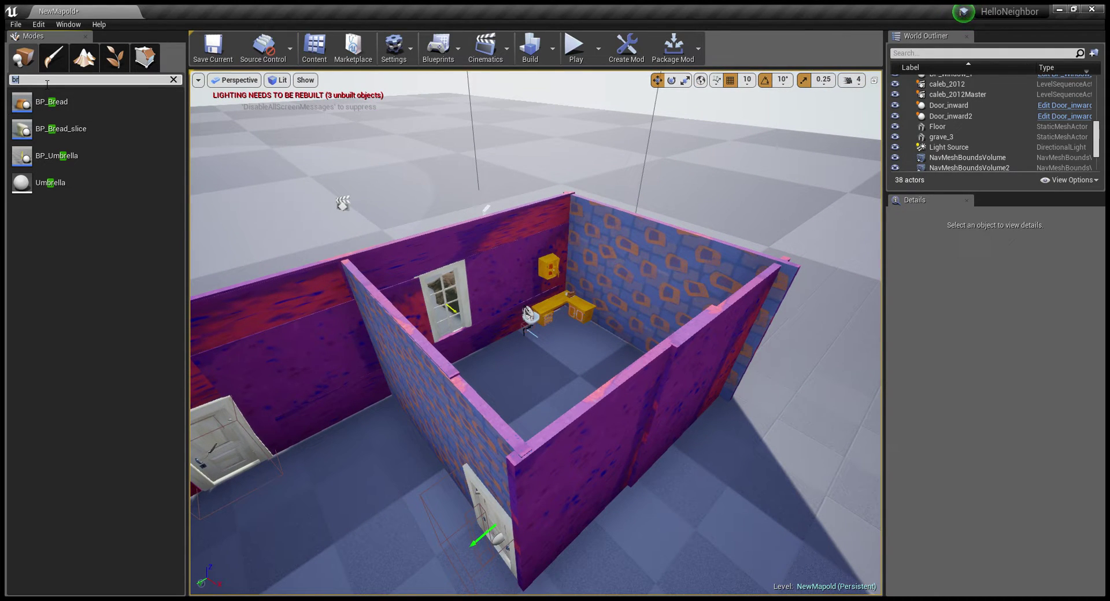
Step: Browse the Place panel's Recently Placed, Lights, then Basic actor categories
{"action": "left_click", "coordinate": [8, 97]}
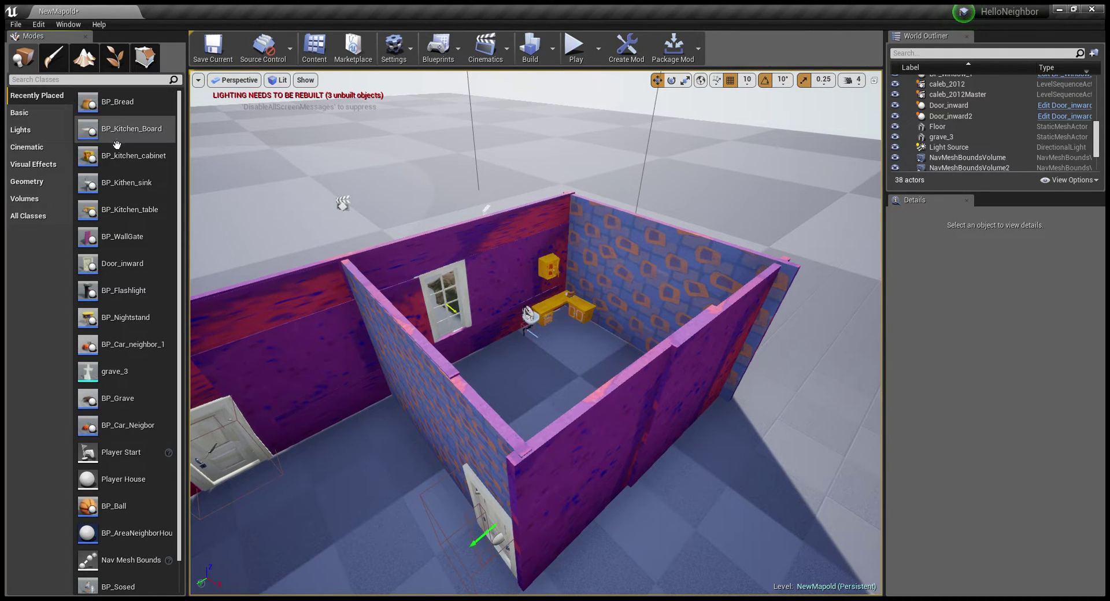
{"action": "scroll", "coordinate": [107, 201], "scroll_direction": "down", "scroll_amount": 2}
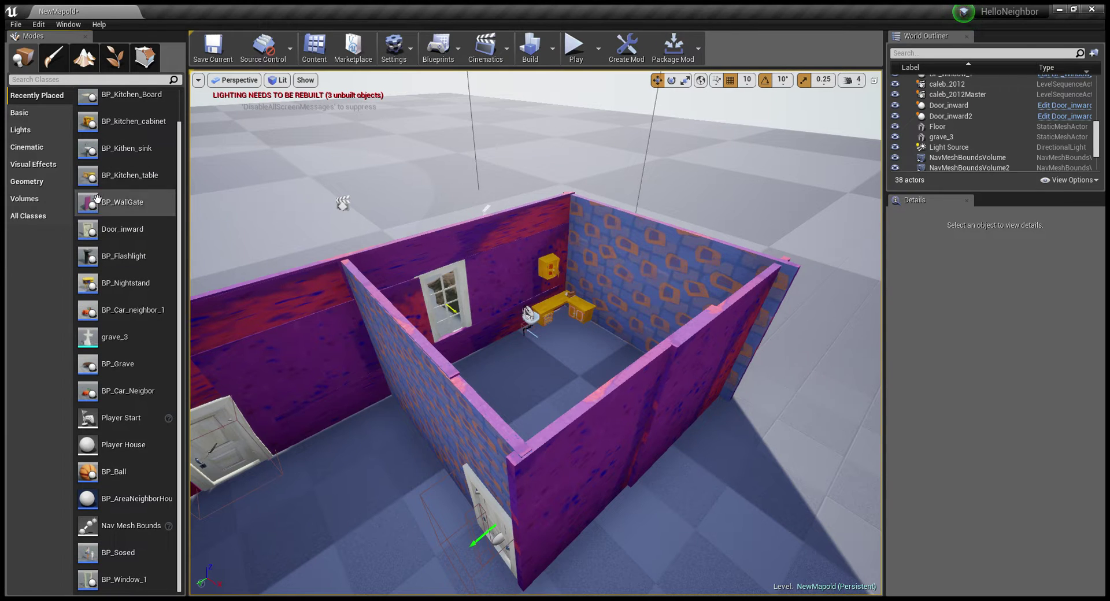
{"action": "left_click", "coordinate": [32, 131]}
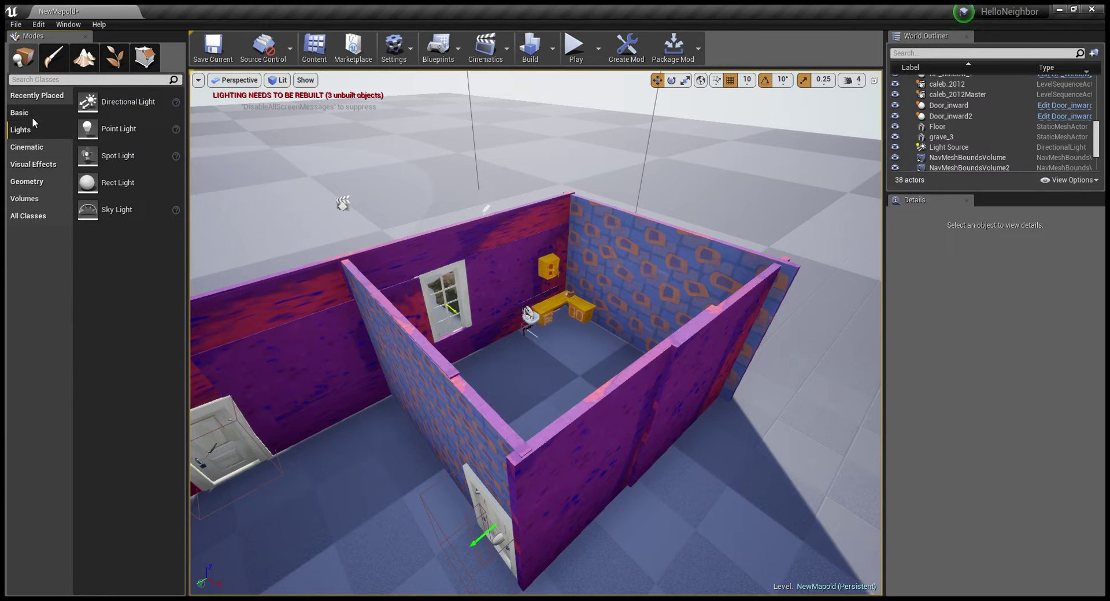
{"action": "left_click", "coordinate": [33, 114]}
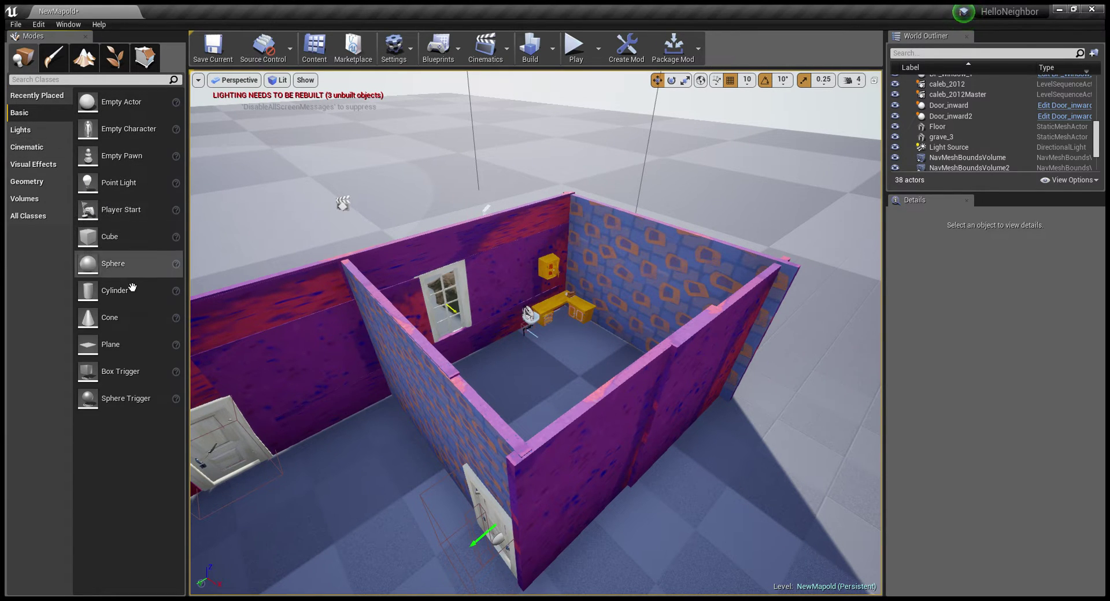
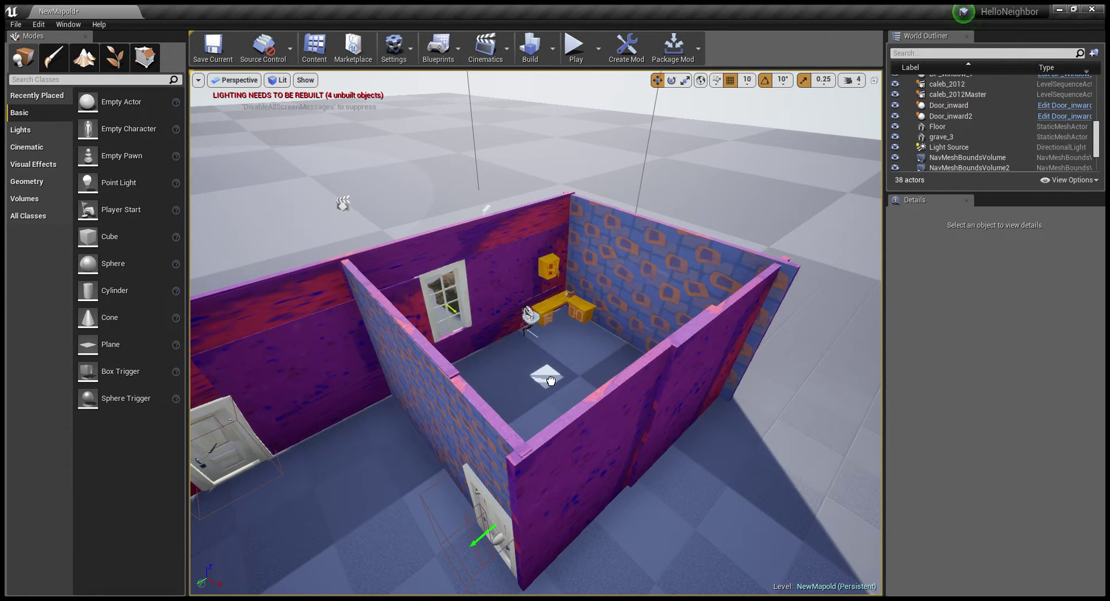
Step: Drop a Plane from the Basic list into the furnished bedroom
{"action": "left_click_drag", "start_coordinate": [551, 380], "coordinate": [550, 380]}
{"action": "right_click_drag", "start_coordinate": [550, 380], "coordinate": [555, 347]}
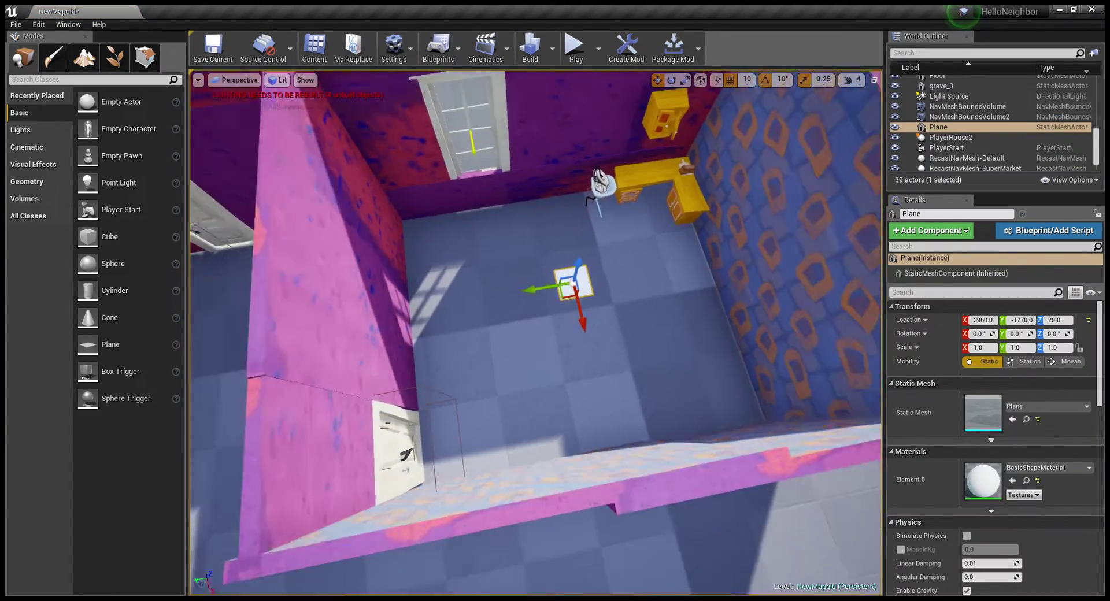
{"action": "right_click_drag", "start_coordinate": [545, 400], "coordinate": [546, 400]}
{"action": "right_click_drag", "start_coordinate": [564, 308], "coordinate": [562, 309]}
{"action": "right_click_drag", "start_coordinate": [537, 84], "coordinate": [588, 95]}
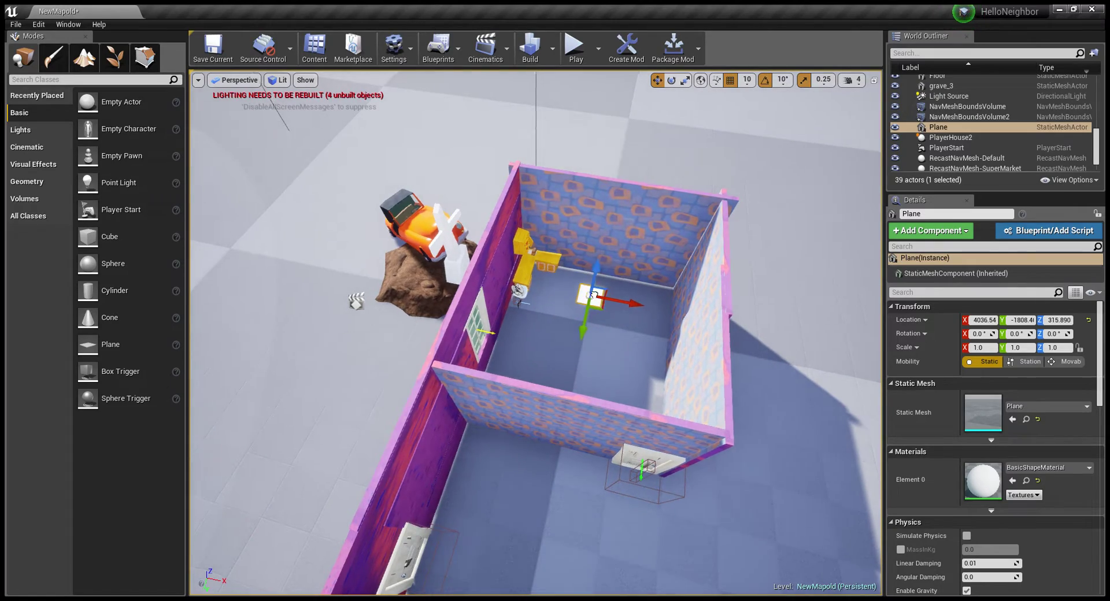
{"action": "right_click_drag", "start_coordinate": [594, 295], "coordinate": [570, 306]}
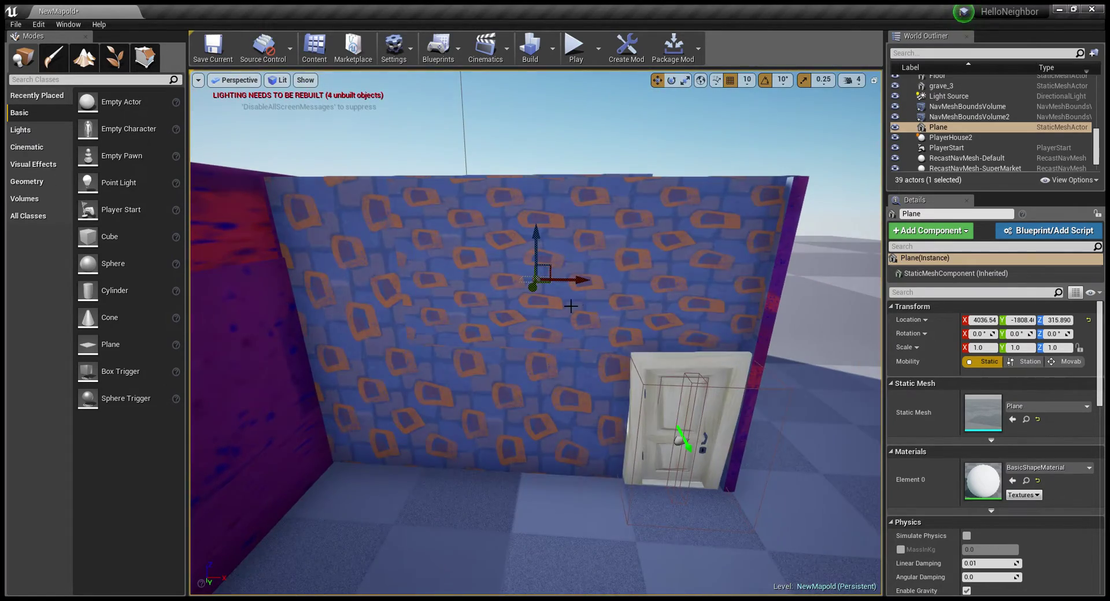
Step: Raise the plane to the top of the walls, around Z 623.145
{"action": "right_click_drag", "start_coordinate": [546, 189], "coordinate": [555, 197]}
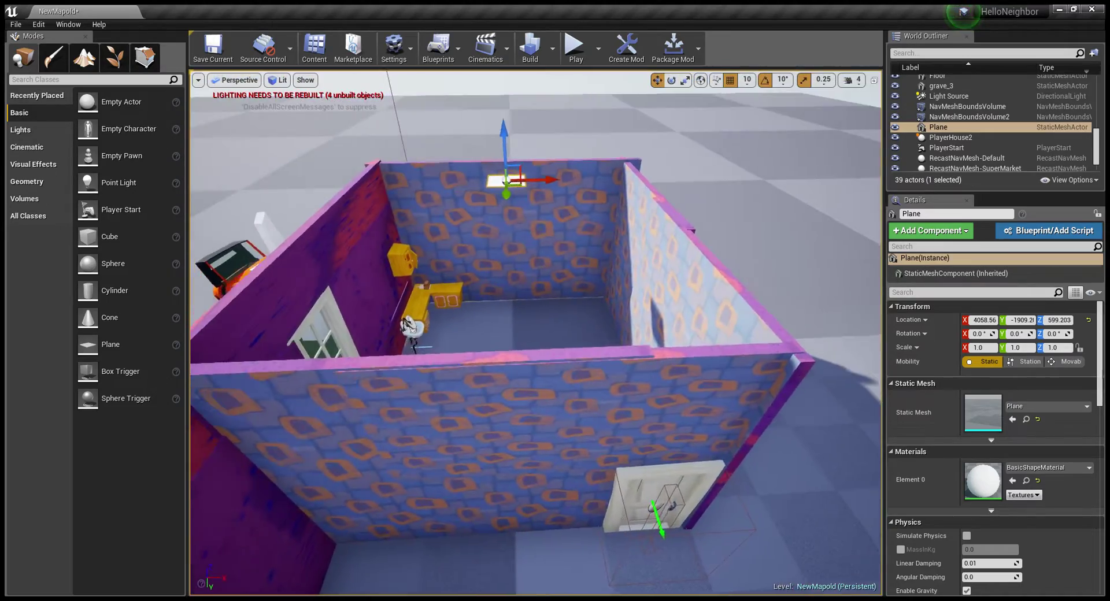
{"action": "right_click_drag", "start_coordinate": [536, 333], "coordinate": [536, 333]}
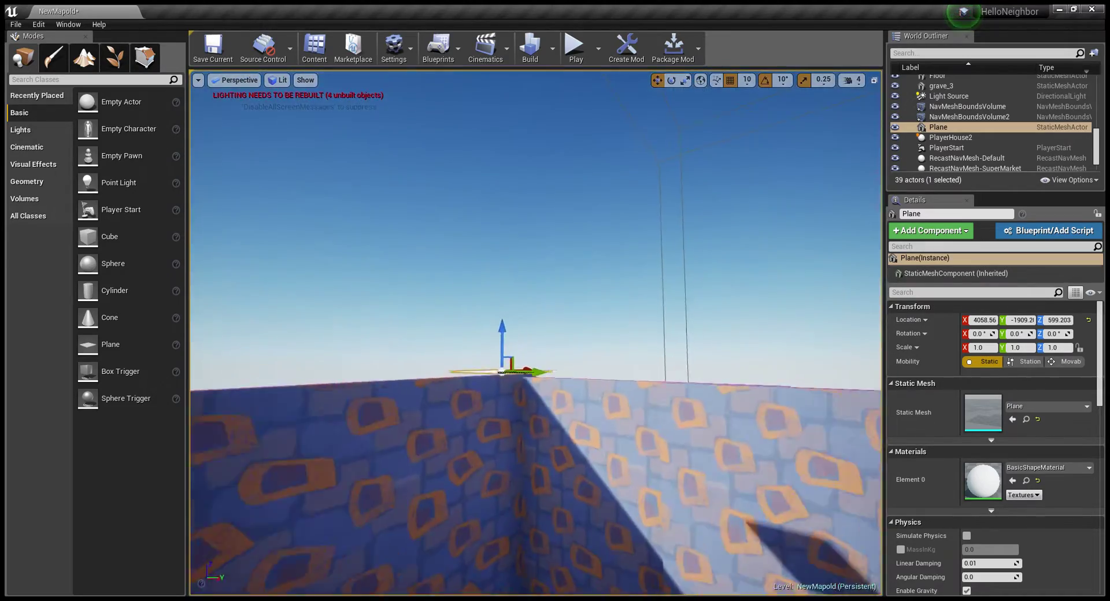
{"action": "right_click_drag", "start_coordinate": [561, 182], "coordinate": [561, 183]}
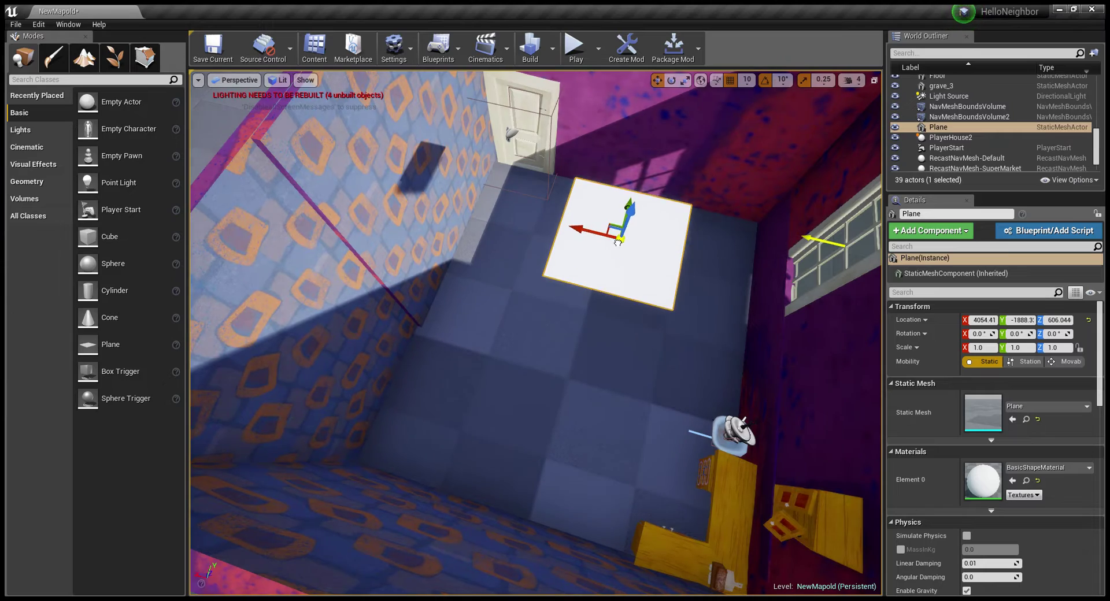
{"action": "right_click_drag", "start_coordinate": [622, 268], "coordinate": [622, 268]}
{"action": "right_click_drag", "start_coordinate": [654, 184], "coordinate": [655, 184]}
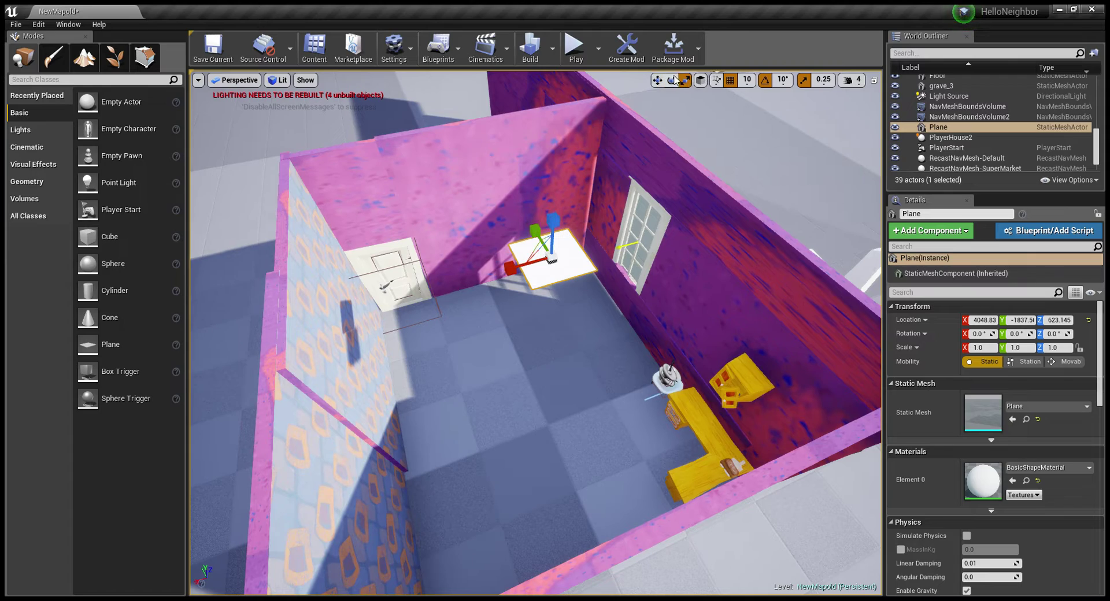
Step: Stretch the plane into a long strip across the room, scale Y about 9.25
{"action": "left_click_drag", "start_coordinate": [544, 241], "coordinate": [647, 405]}
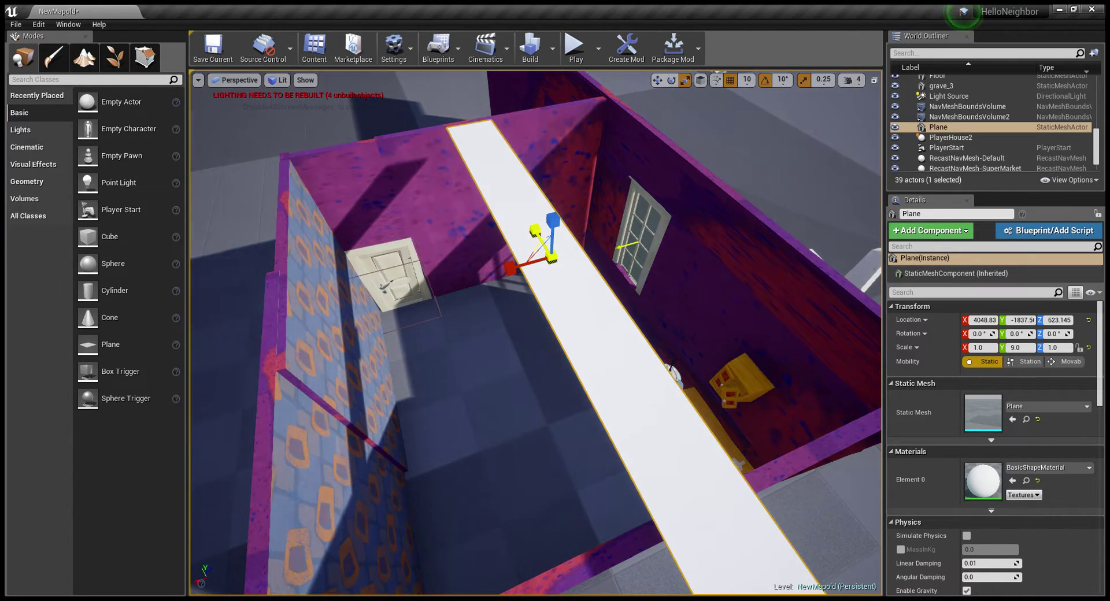
{"action": "right_click_drag", "start_coordinate": [438, 77], "coordinate": [438, 77]}
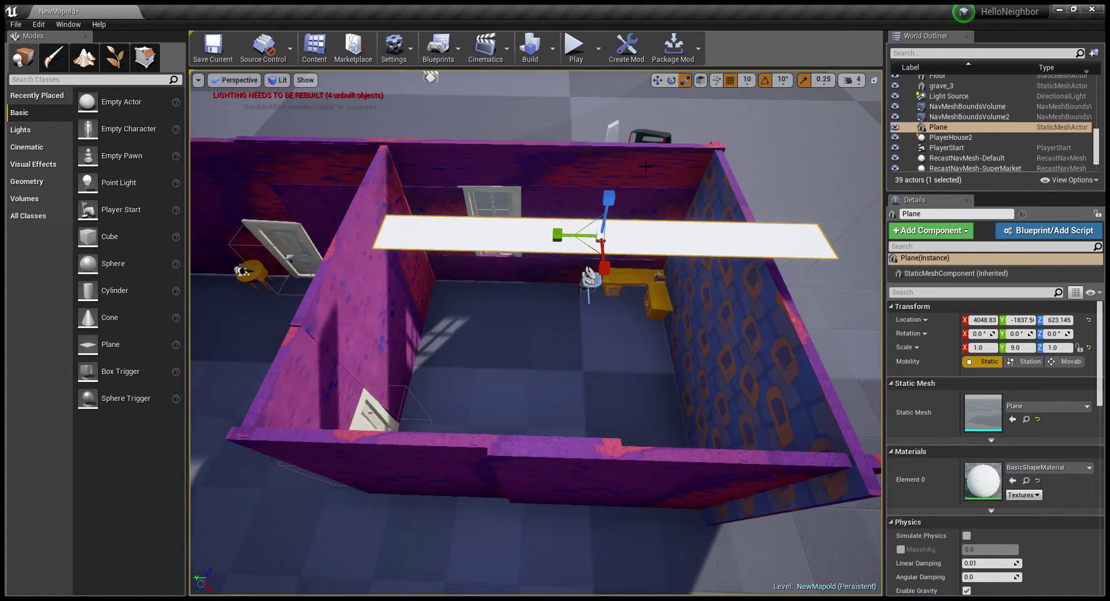
{"action": "left_click", "coordinate": [660, 85]}
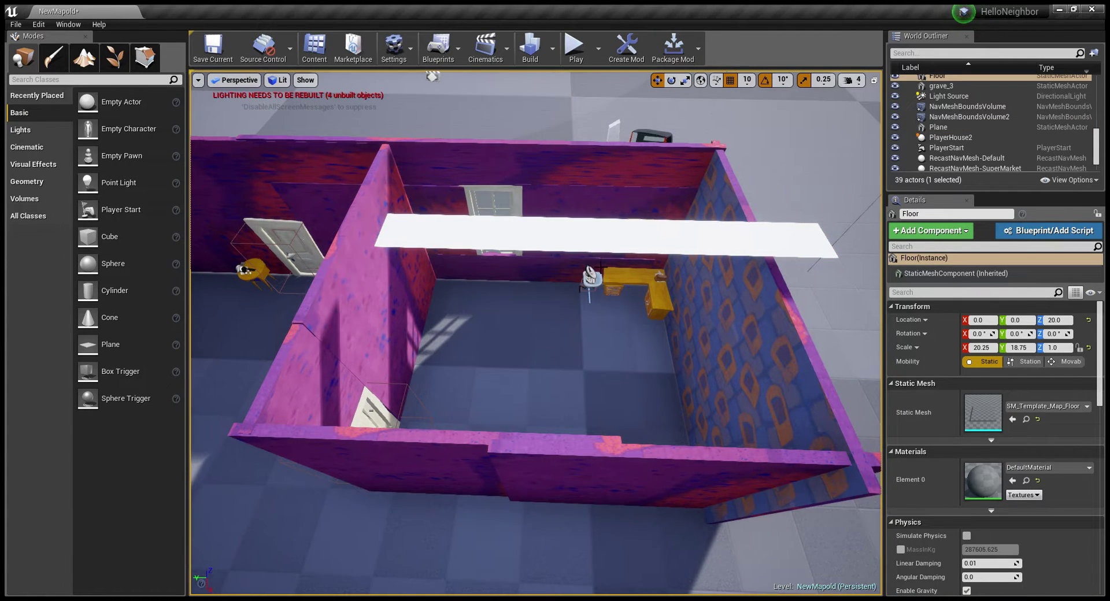
{"action": "left_click", "coordinate": [597, 251]}
Step: Slide the strip along X and lower it onto the wall tops
{"action": "left_click_drag", "start_coordinate": [607, 242], "coordinate": [556, 234]}
{"action": "right_click_drag", "start_coordinate": [556, 240], "coordinate": [595, 187]}
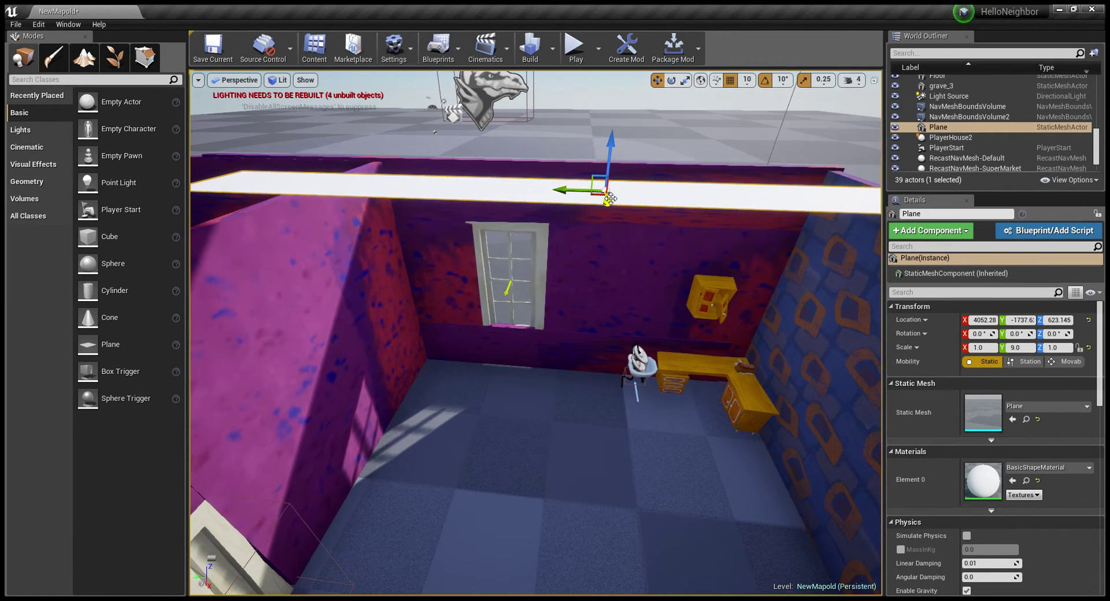
{"action": "left_click_drag", "start_coordinate": [604, 200], "coordinate": [610, 194]}
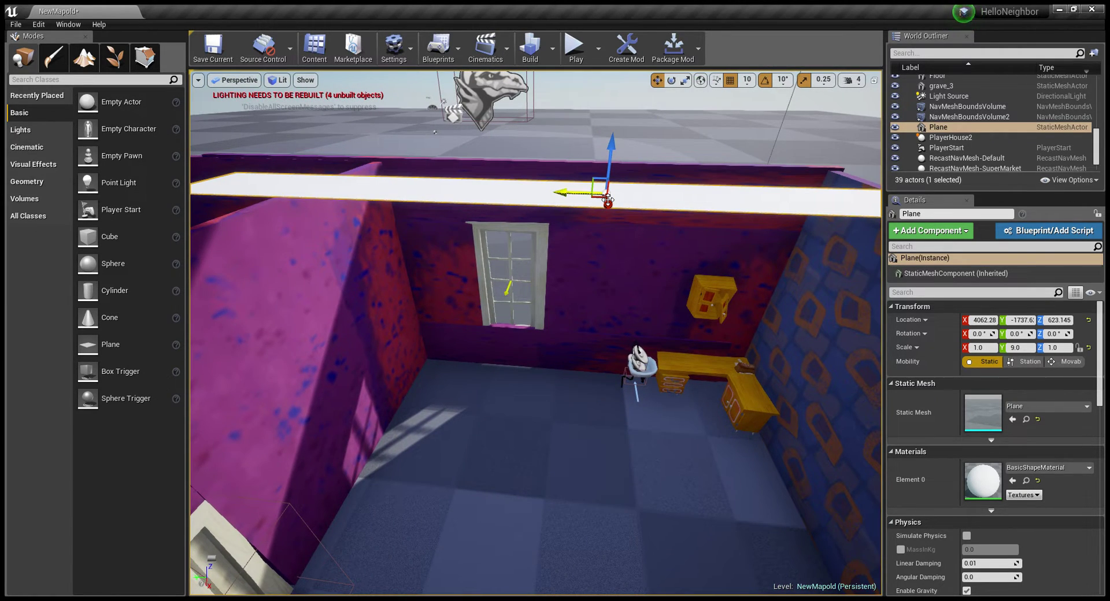
{"action": "left_click_drag", "start_coordinate": [605, 193], "coordinate": [606, 219]}
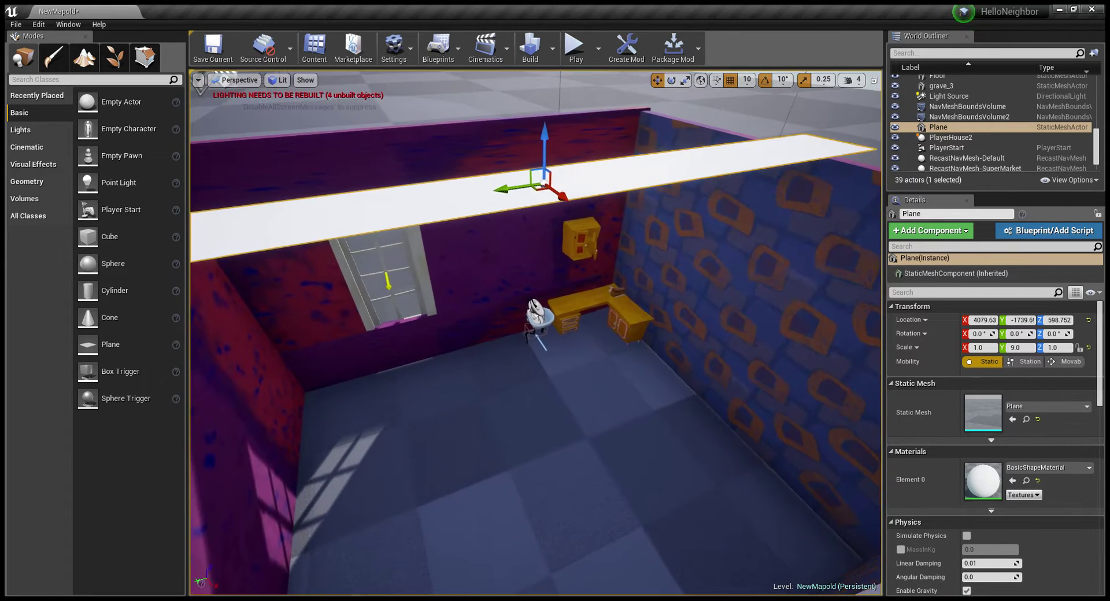
{"action": "right_click_drag", "start_coordinate": [606, 218], "coordinate": [578, 196]}
{"action": "right_click_drag", "start_coordinate": [390, 224], "coordinate": [390, 224]}
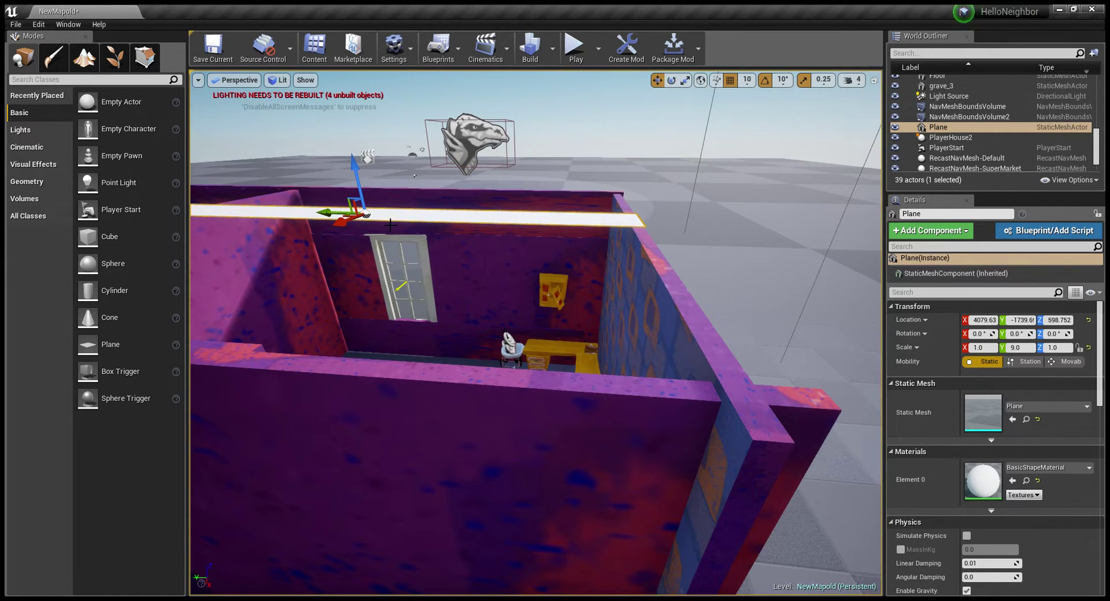
{"action": "left_click_drag", "start_coordinate": [369, 213], "coordinate": [370, 223]}
{"action": "right_click_drag", "start_coordinate": [370, 223], "coordinate": [405, 242]}
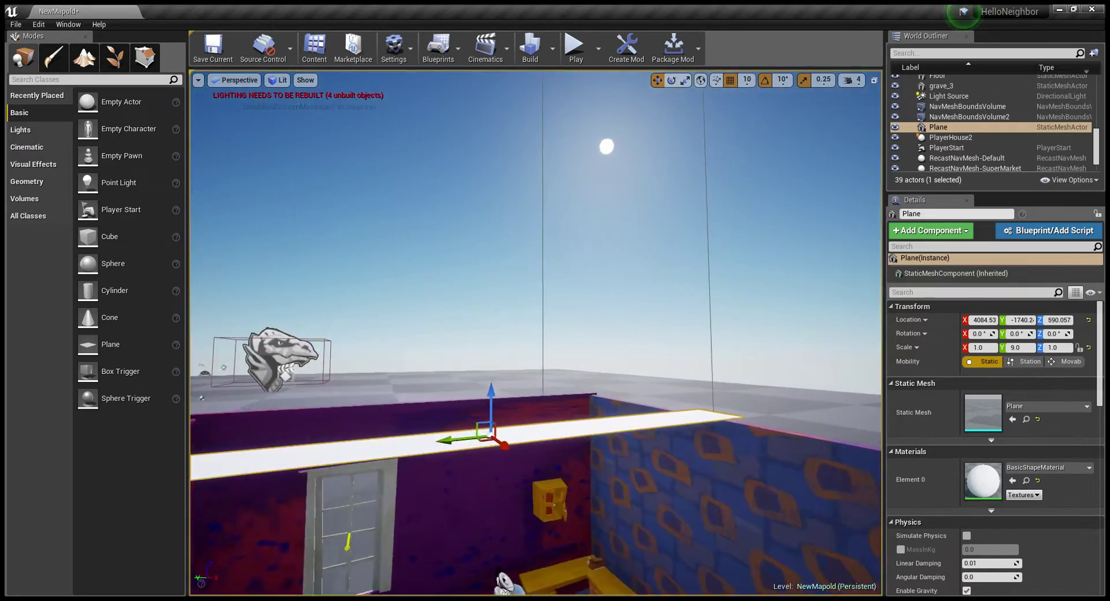
{"action": "right_click_drag", "start_coordinate": [498, 292], "coordinate": [421, 211]}
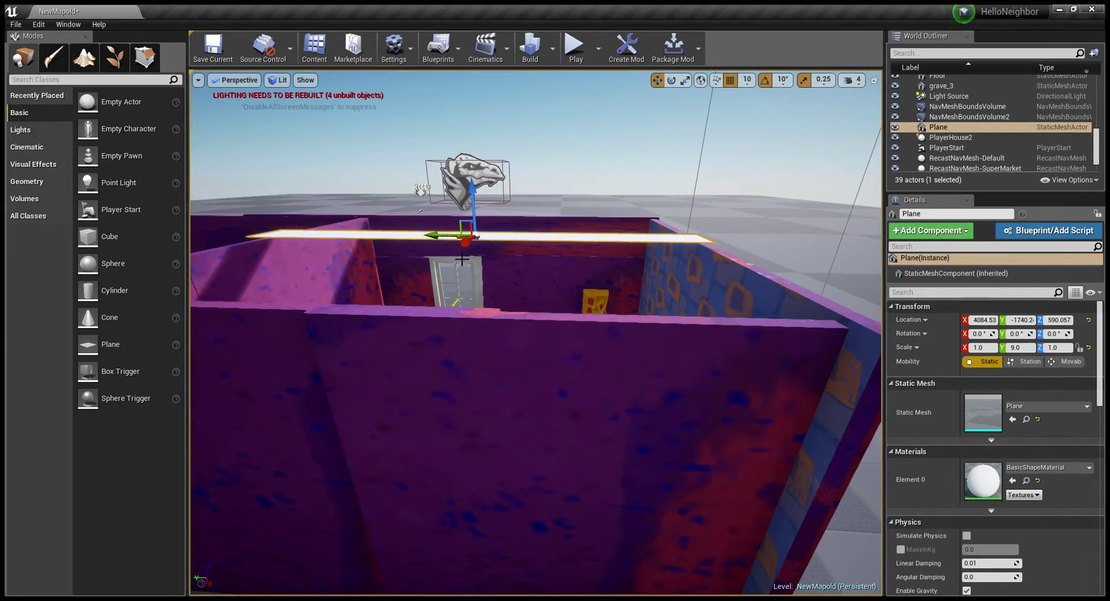
{"action": "left_click_drag", "start_coordinate": [467, 235], "coordinate": [467, 237]}
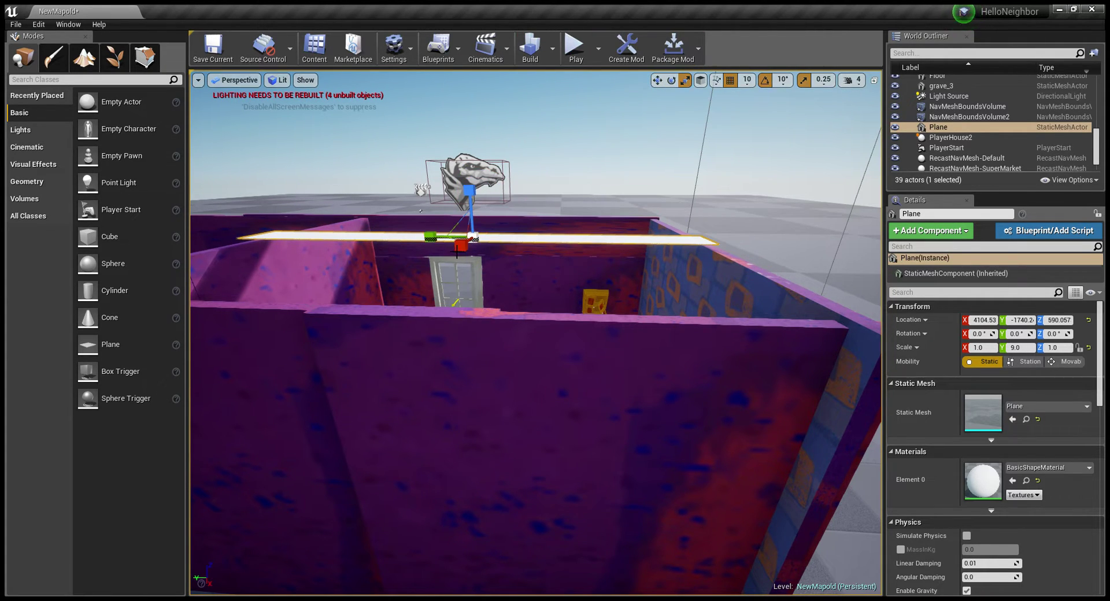
Step: Widen the plane to scale X 8.5 so it covers the whole room top
{"action": "scroll", "coordinate": [420, 210], "scroll_direction": "down", "scroll_amount": 3}
{"action": "scroll", "coordinate": [420, 211], "scroll_direction": "down", "scroll_amount": 3}
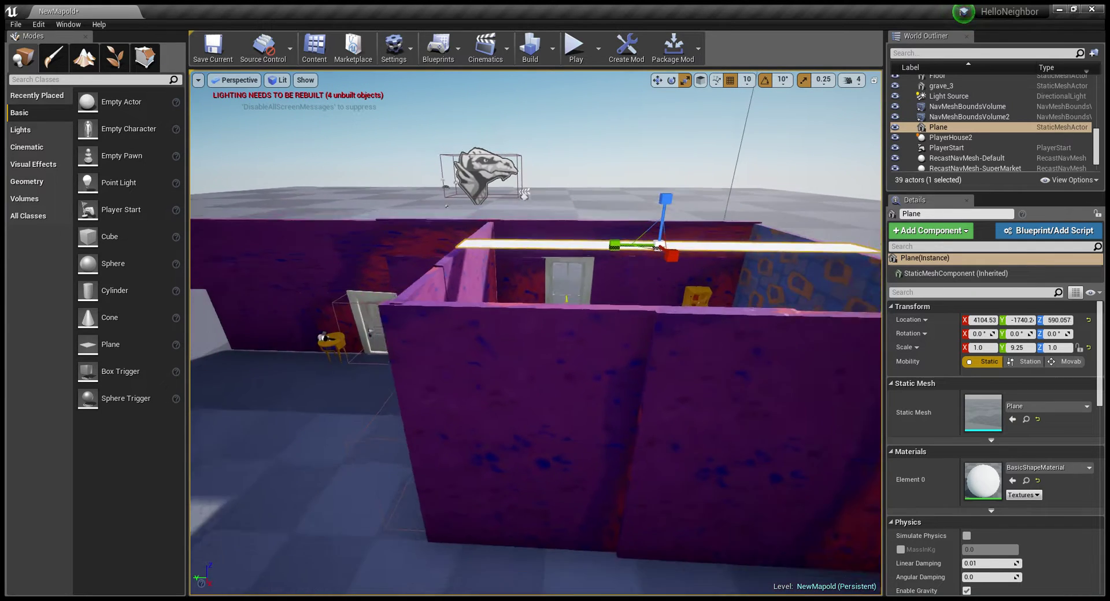
{"action": "scroll", "coordinate": [420, 211], "scroll_direction": "down", "scroll_amount": 3}
{"action": "scroll", "coordinate": [422, 218], "scroll_direction": "down", "scroll_amount": 2}
{"action": "right_click_drag", "start_coordinate": [481, 262], "coordinate": [518, 299]}
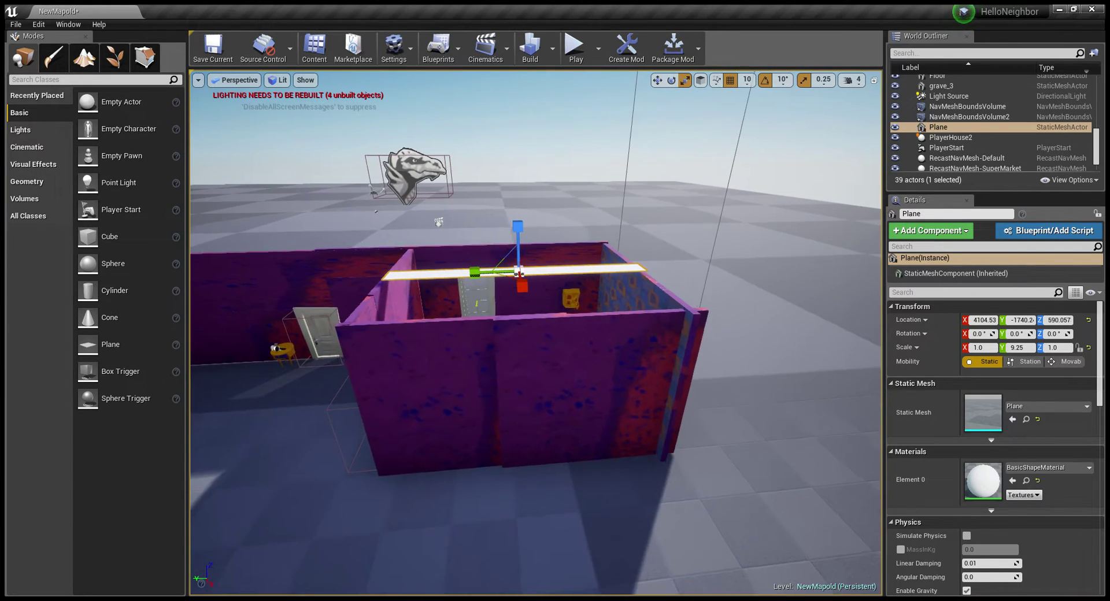
{"action": "left_click_drag", "start_coordinate": [528, 286], "coordinate": [528, 323]}
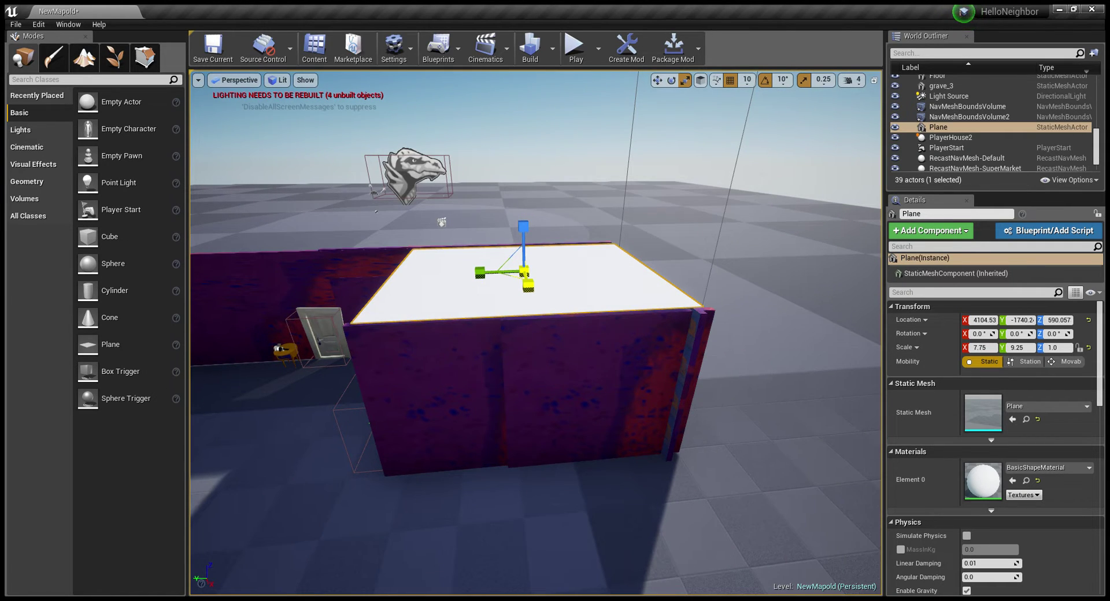
{"action": "mouse_move", "coordinate": [528, 286]}
{"action": "right_mouse_down"}
{"action": "mouse_move", "coordinate": [520, 324]}
{"action": "mouse_move", "coordinate": [545, 292]}
{"action": "right_mouse_up"}
{"action": "left_click_drag", "start_coordinate": [614, 255], "coordinate": [619, 255]}
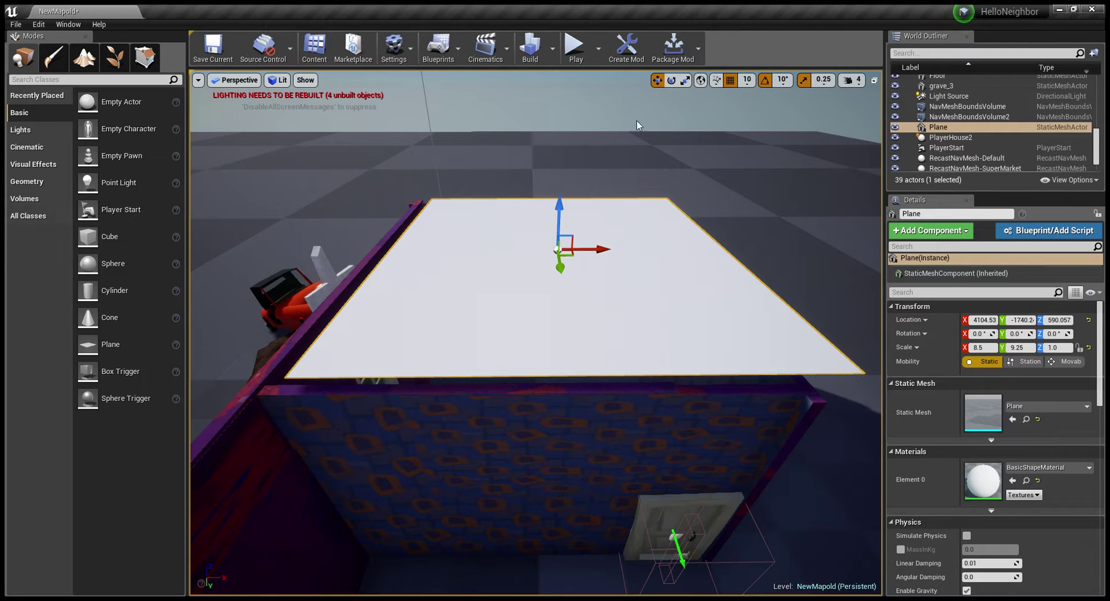
Step: Fit the ceiling plane inside the wall tops using the Z and X move arrows
{"action": "left_click_drag", "start_coordinate": [566, 260], "coordinate": [554, 257]}
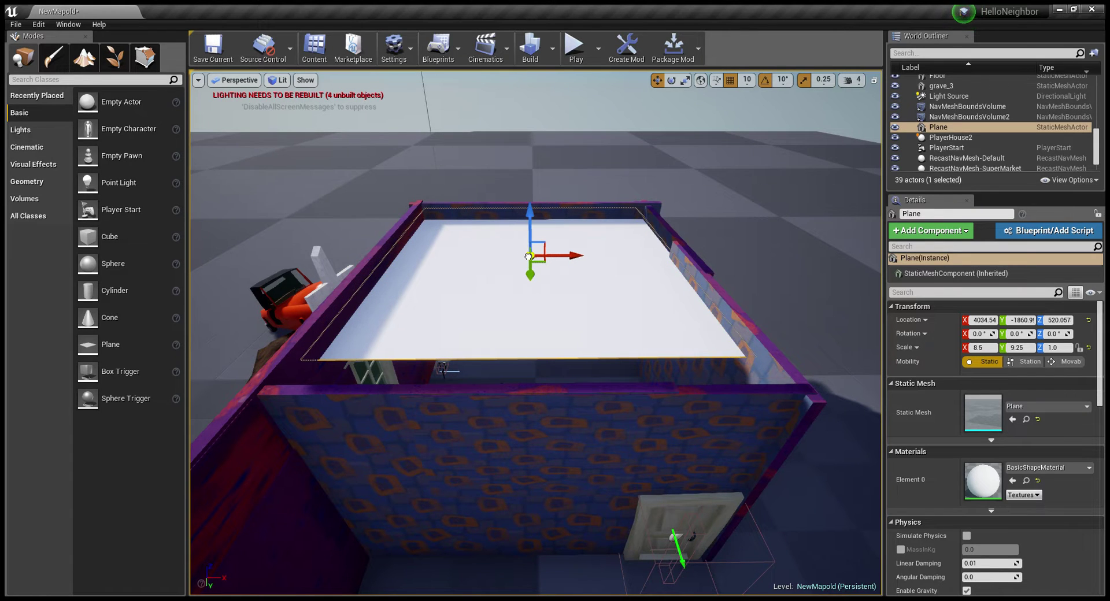
{"action": "left_click_drag", "start_coordinate": [540, 256], "coordinate": [505, 273]}
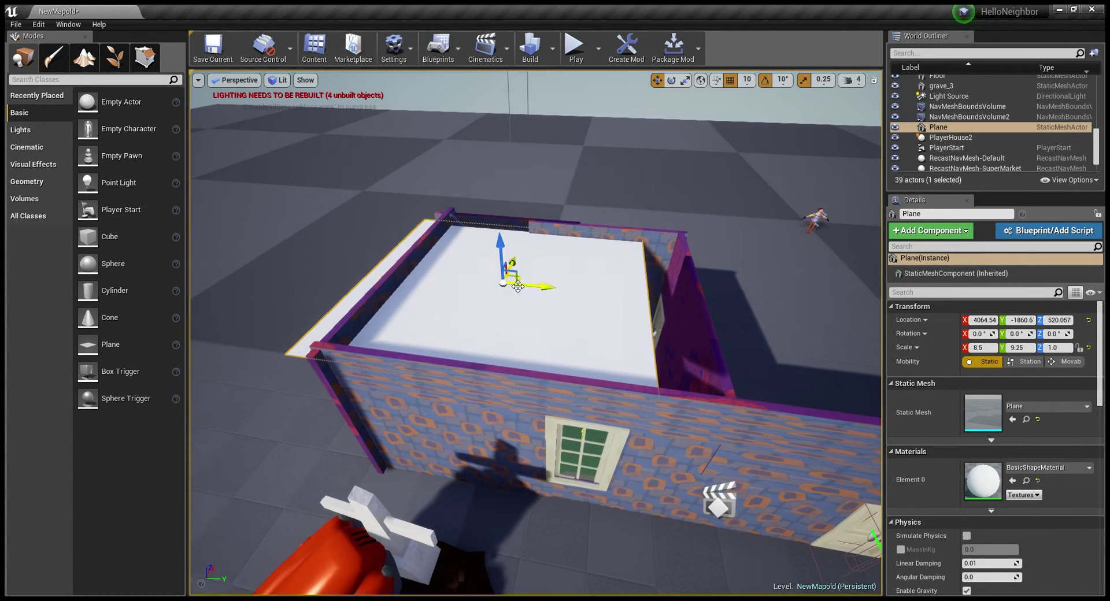
{"action": "mouse_move", "coordinate": [505, 274]}
{"action": "left_mouse_down"}
{"action": "mouse_move", "coordinate": [504, 236]}
{"action": "mouse_move", "coordinate": [578, 266]}
{"action": "left_mouse_up"}
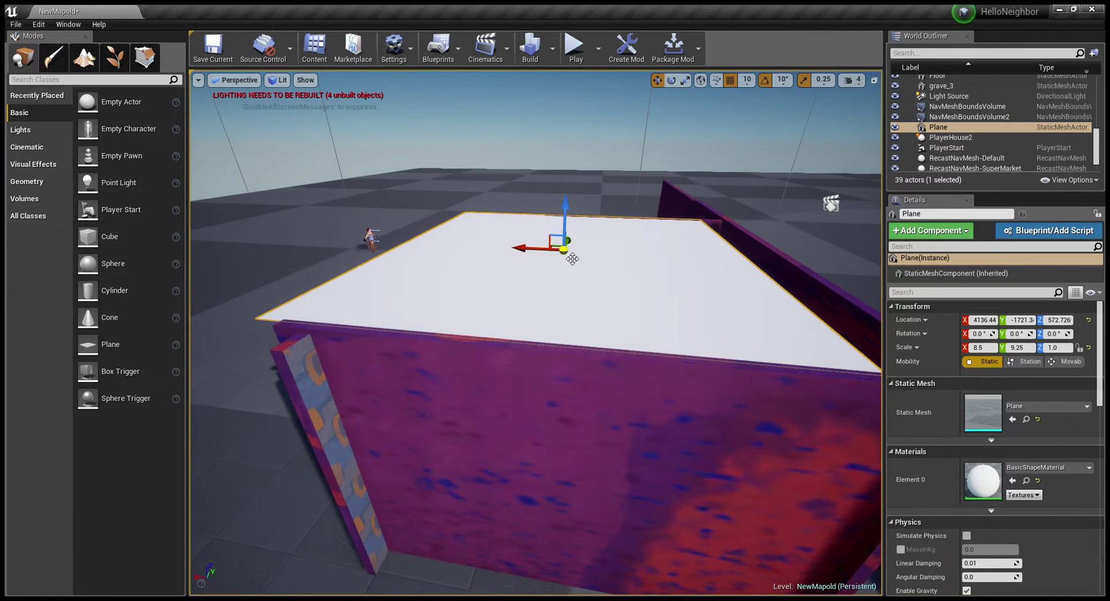
{"action": "mouse_move", "coordinate": [558, 248]}
{"action": "left_mouse_down"}
{"action": "mouse_move", "coordinate": [608, 254]}
{"action": "mouse_move", "coordinate": [564, 230]}
{"action": "left_mouse_up"}
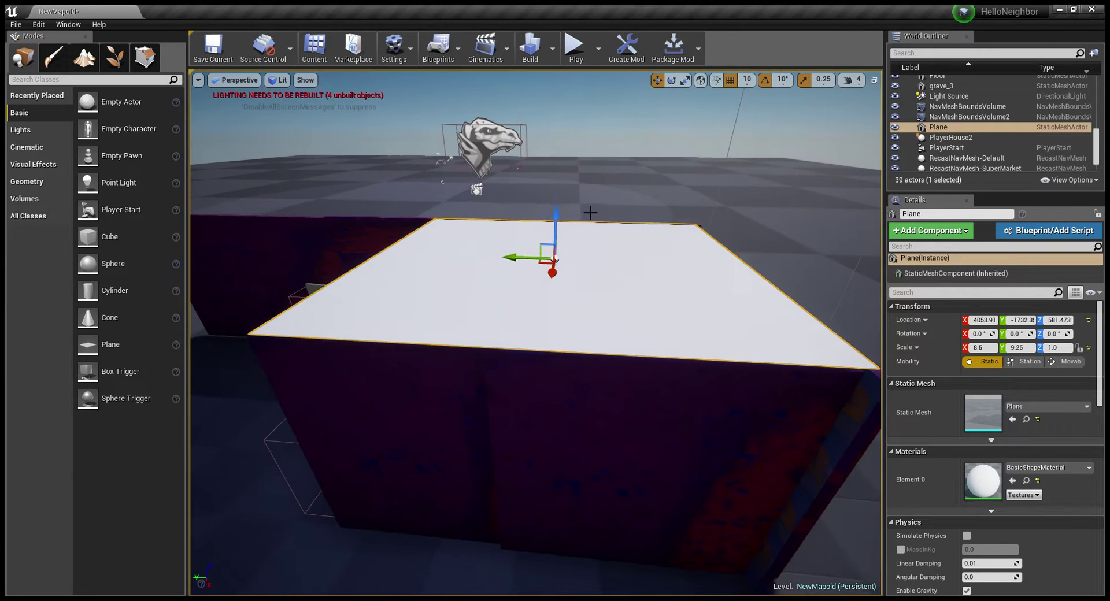
Step: Deselect the ceiling and fly around and into the enclosed house
{"action": "left_click", "coordinate": [601, 130]}
{"action": "left_click_drag", "start_coordinate": [601, 129], "coordinate": [578, 173], "text": "alt"}
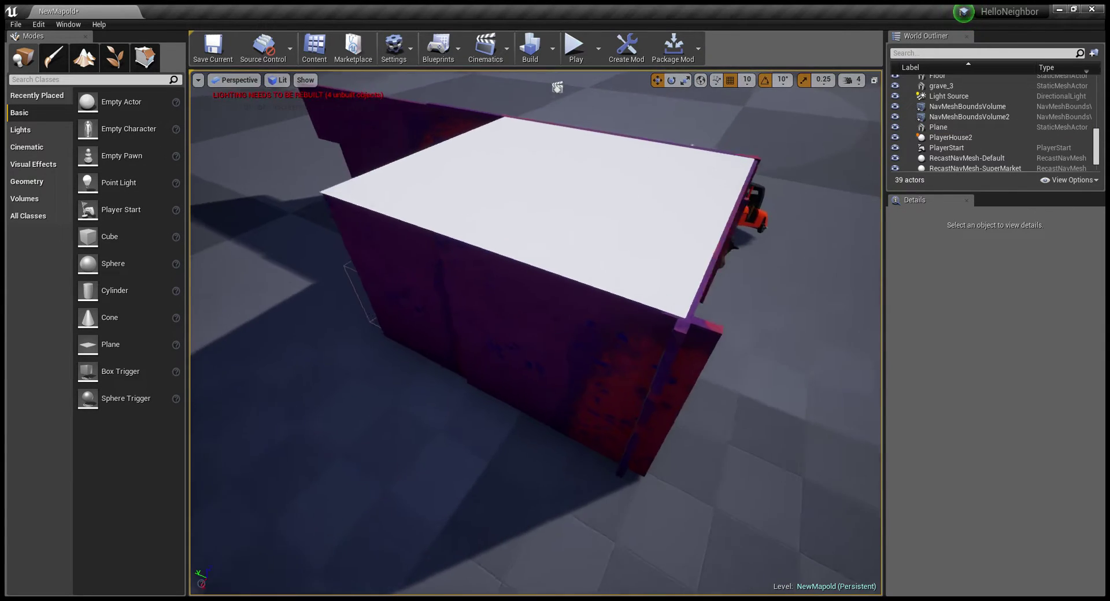
{"action": "left_click_drag", "start_coordinate": [610, 138], "coordinate": [610, 138]}
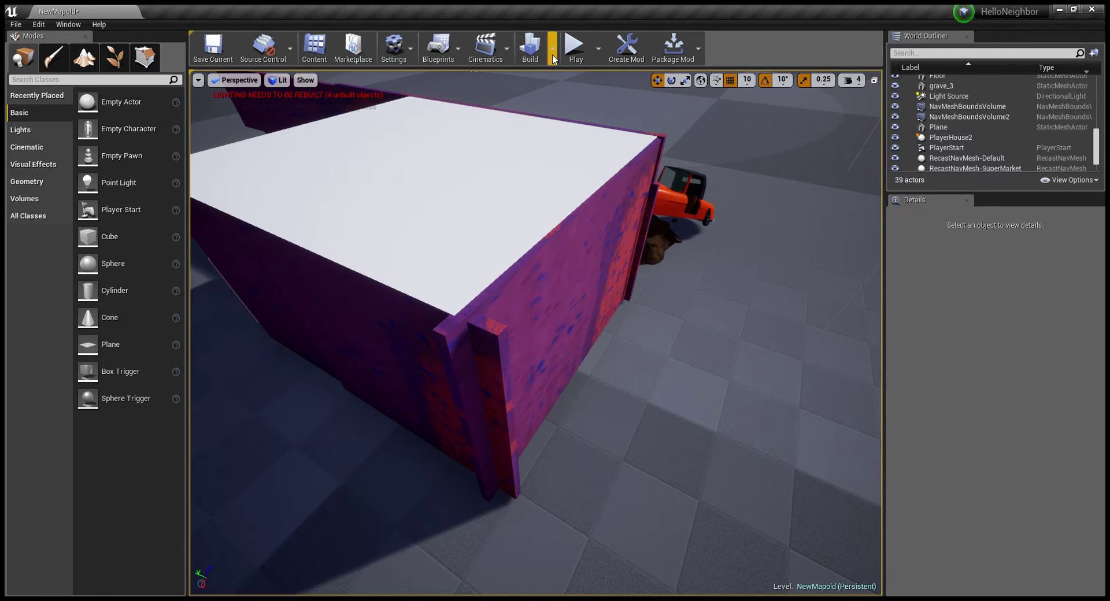
{"action": "right_click_drag", "start_coordinate": [544, 132], "coordinate": [544, 132]}
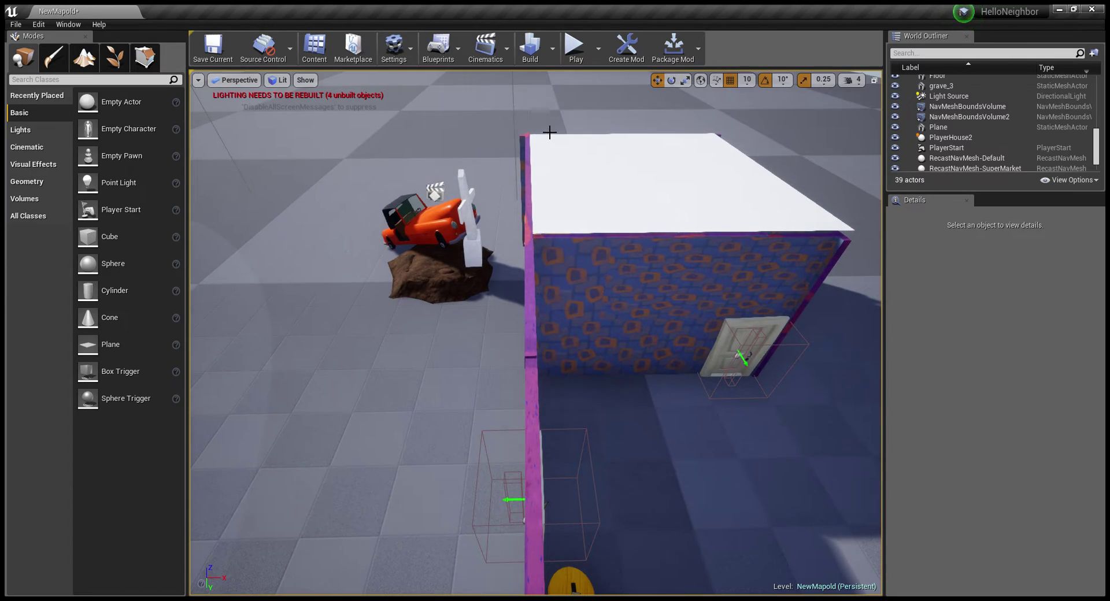
{"action": "right_click_drag", "start_coordinate": [511, 198], "coordinate": [523, 211]}
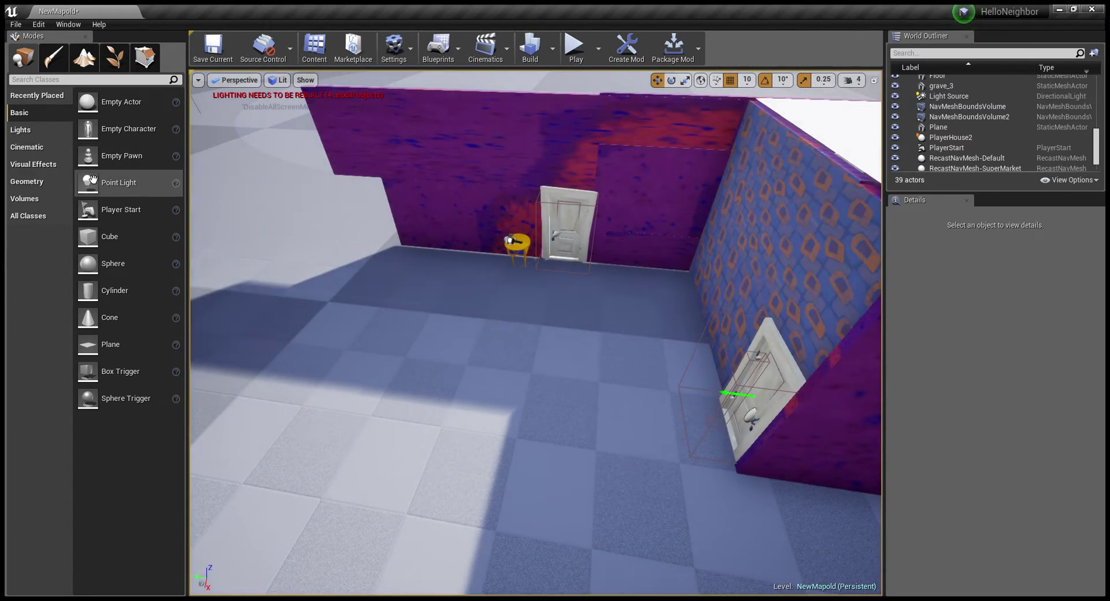
{"action": "right_click_drag", "start_coordinate": [521, 289], "coordinate": [526, 294]}
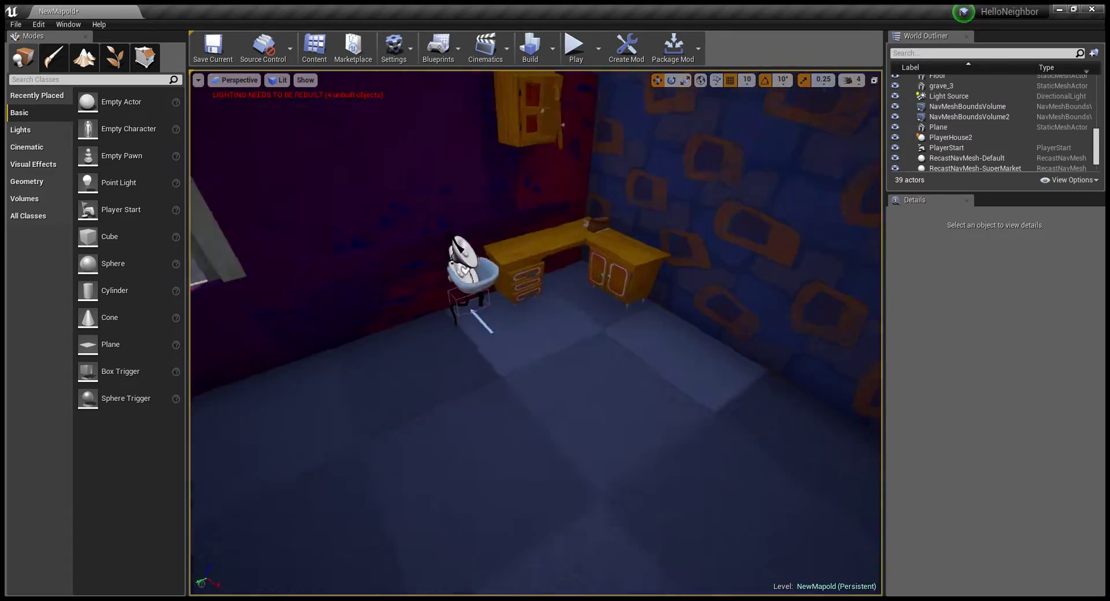
{"action": "left_click", "coordinate": [78, 86]}
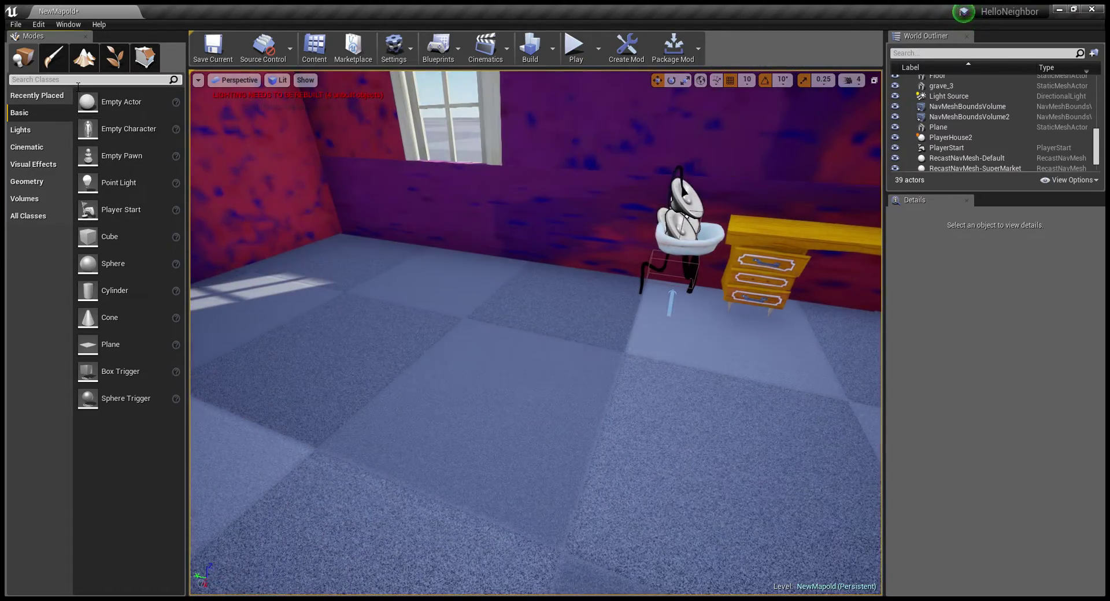
Step: Place a BP_Fridge beside the sink, rotated −90° on Z to face the room
{"action": "type", "text": "fr"}
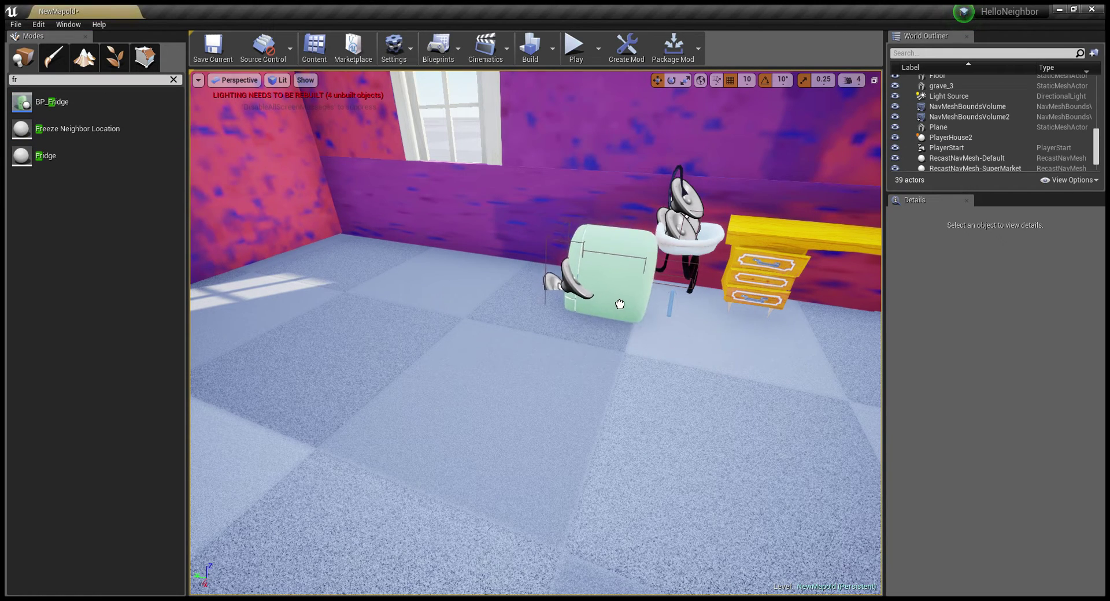
{"action": "left_click_drag", "start_coordinate": [604, 300], "coordinate": [594, 221]}
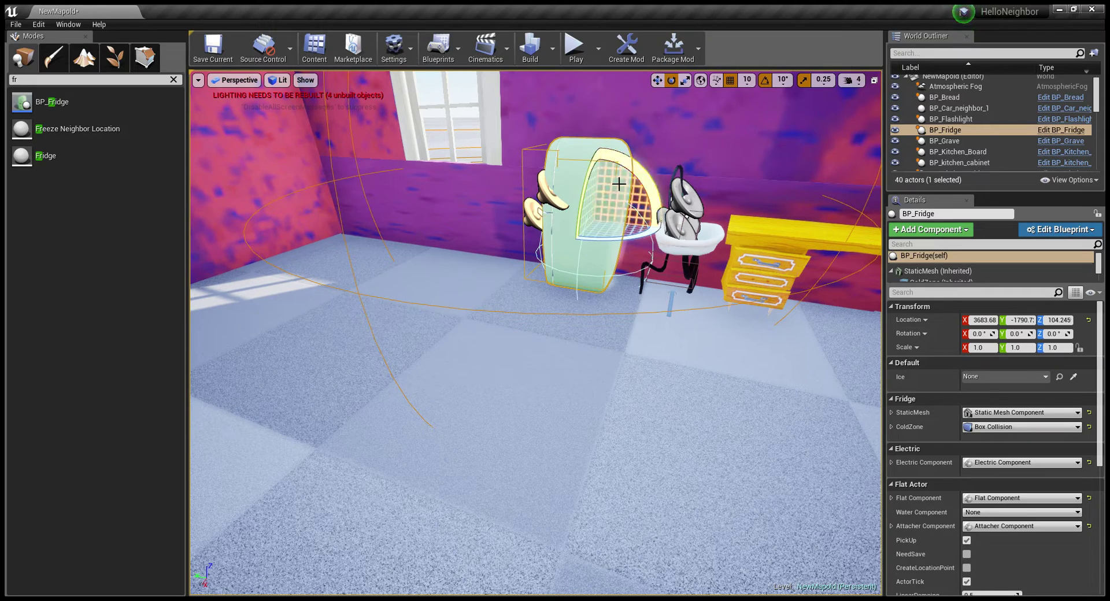
{"action": "left_click_drag", "start_coordinate": [618, 238], "coordinate": [659, 225]}
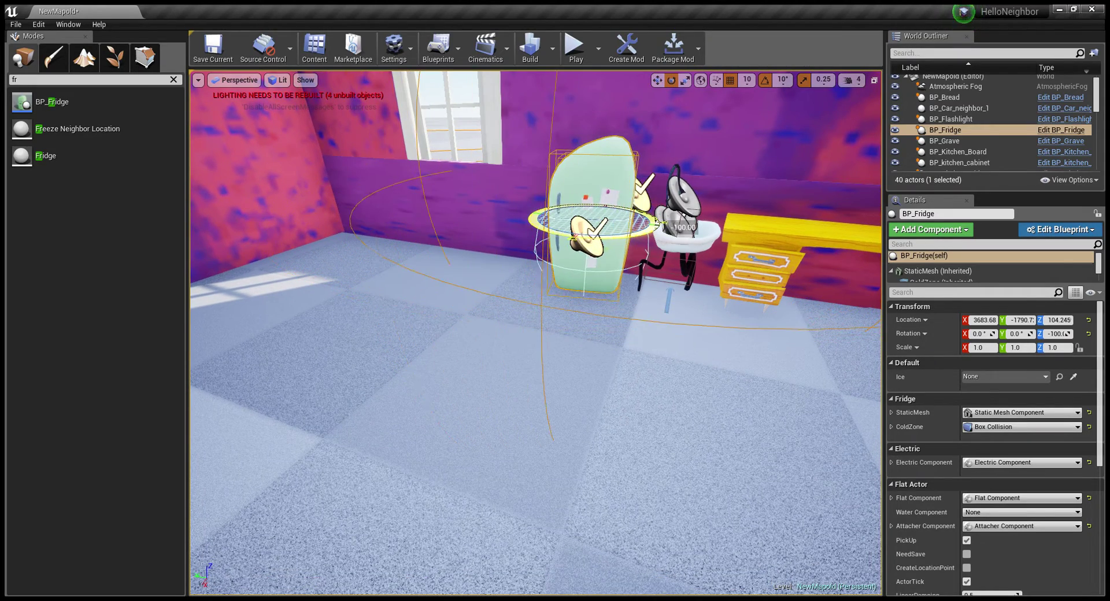
{"action": "right_click_drag", "start_coordinate": [619, 253], "coordinate": [618, 253]}
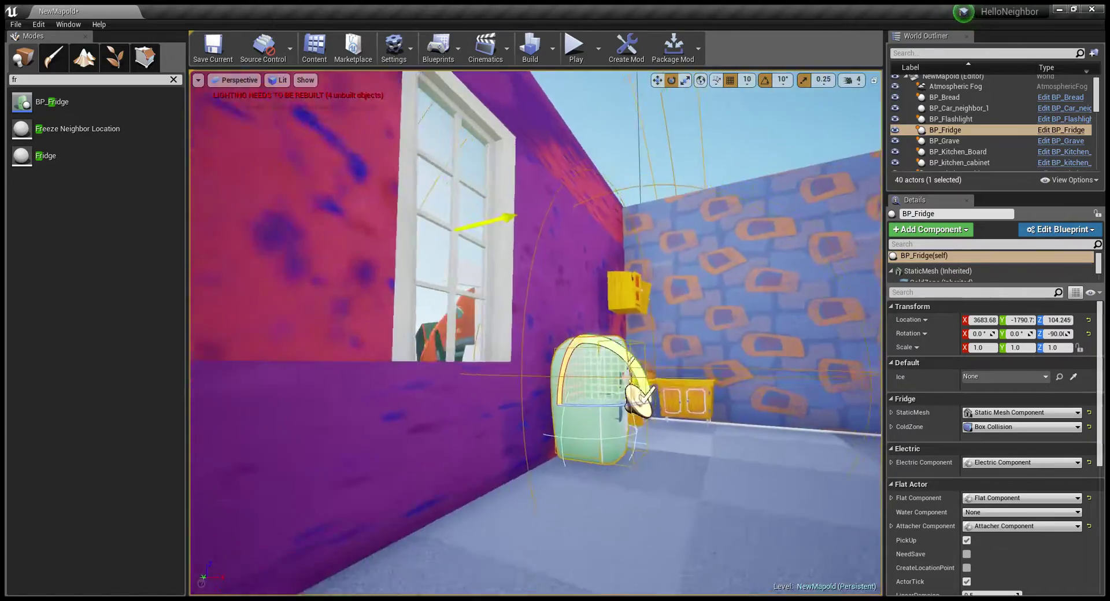
{"action": "right_click_drag", "start_coordinate": [504, 231], "coordinate": [504, 262]}
{"action": "left_click", "coordinate": [504, 230]}
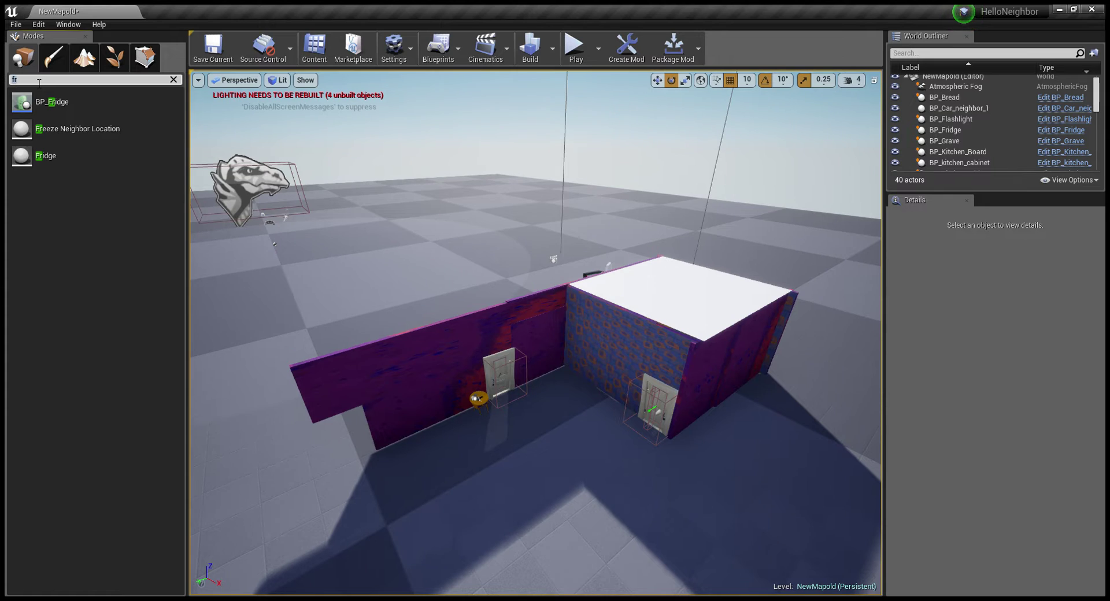
Step: Clear the fridge search and browse the All Classes list in the Place panel
{"action": "left_click", "coordinate": [17, 60]}
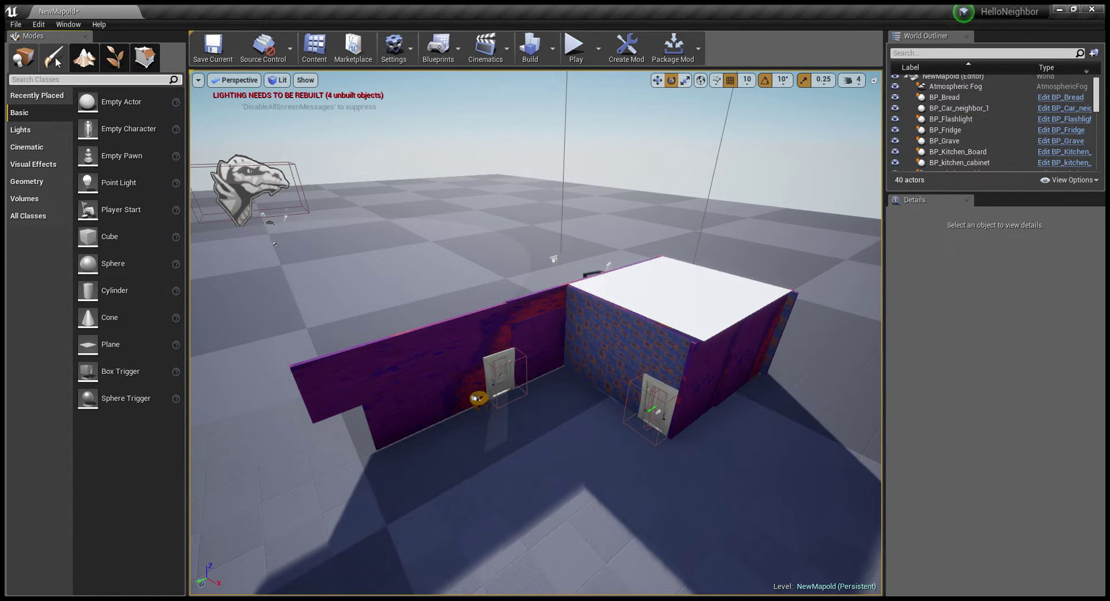
{"action": "left_click", "coordinate": [45, 216]}
{"action": "scroll", "coordinate": [131, 231], "scroll_direction": "down", "scroll_amount": 5}
{"action": "scroll", "coordinate": [131, 232], "scroll_direction": "down", "scroll_amount": 3}
{"action": "scroll", "coordinate": [129, 232], "scroll_direction": "down", "scroll_amount": 3}
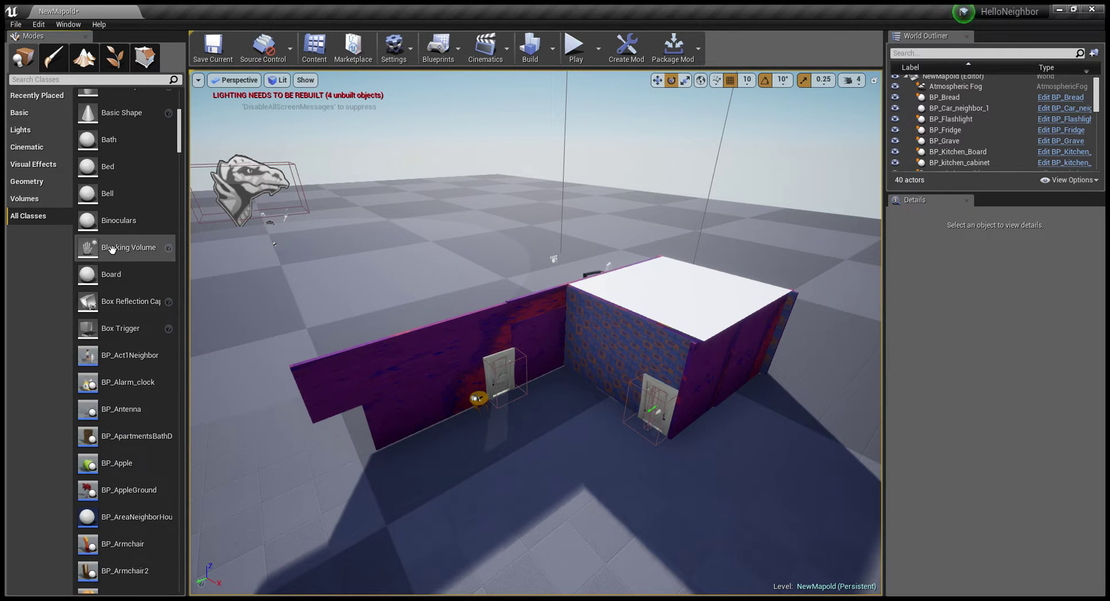
{"action": "scroll", "coordinate": [109, 251], "scroll_direction": "down", "scroll_amount": 3}
{"action": "scroll", "coordinate": [109, 250], "scroll_direction": "up", "scroll_amount": 1}
{"action": "mouse_move", "coordinate": [520, 289]}
{"action": "right_mouse_down"}
{"action": "mouse_move", "coordinate": [521, 375]}
{"action": "mouse_move", "coordinate": [520, 289]}
{"action": "right_mouse_up"}
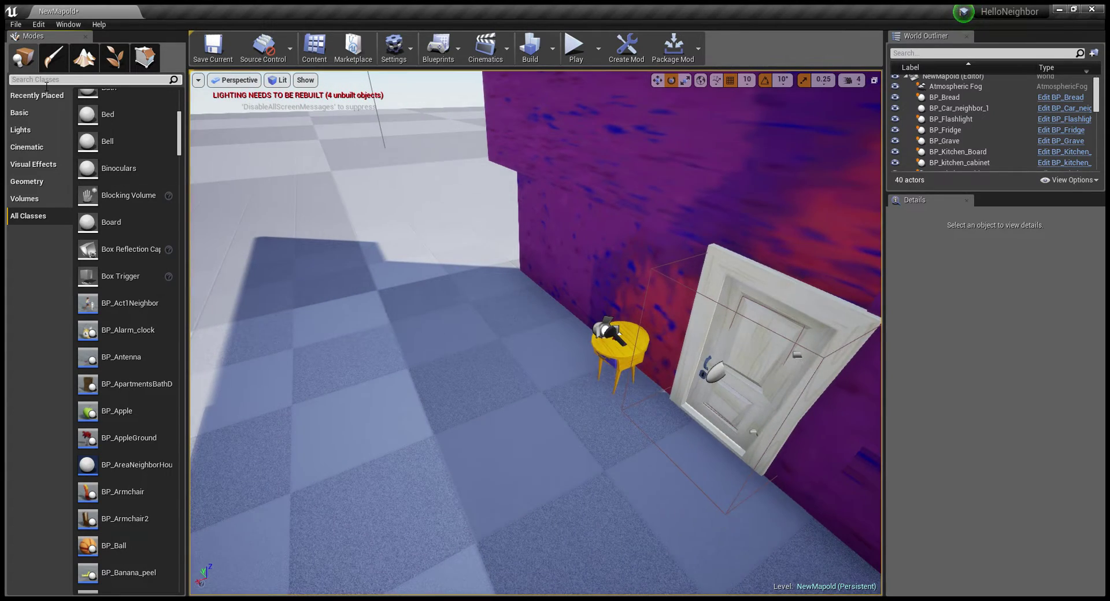
Step: Search 'wal', place a BP_WallGate section and raise it off the floor
{"action": "type", "text": "wal"}
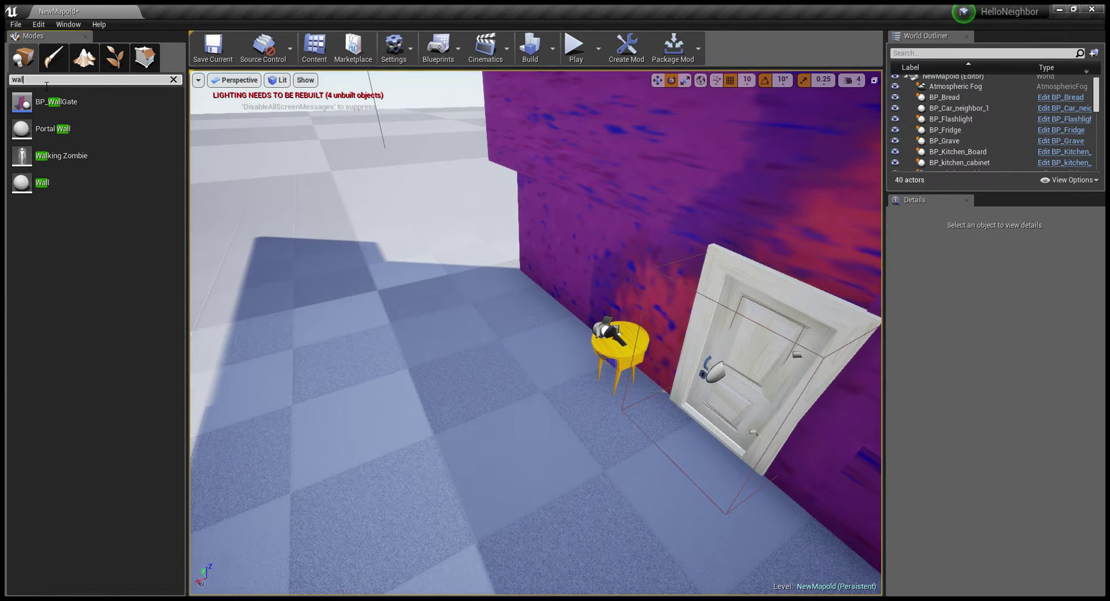
{"action": "mouse_move", "coordinate": [464, 284]}
{"action": "left_mouse_down"}
{"action": "mouse_move", "coordinate": [451, 291]}
{"action": "mouse_move", "coordinate": [495, 277]}
{"action": "mouse_move", "coordinate": [573, 143]}
{"action": "left_mouse_up"}
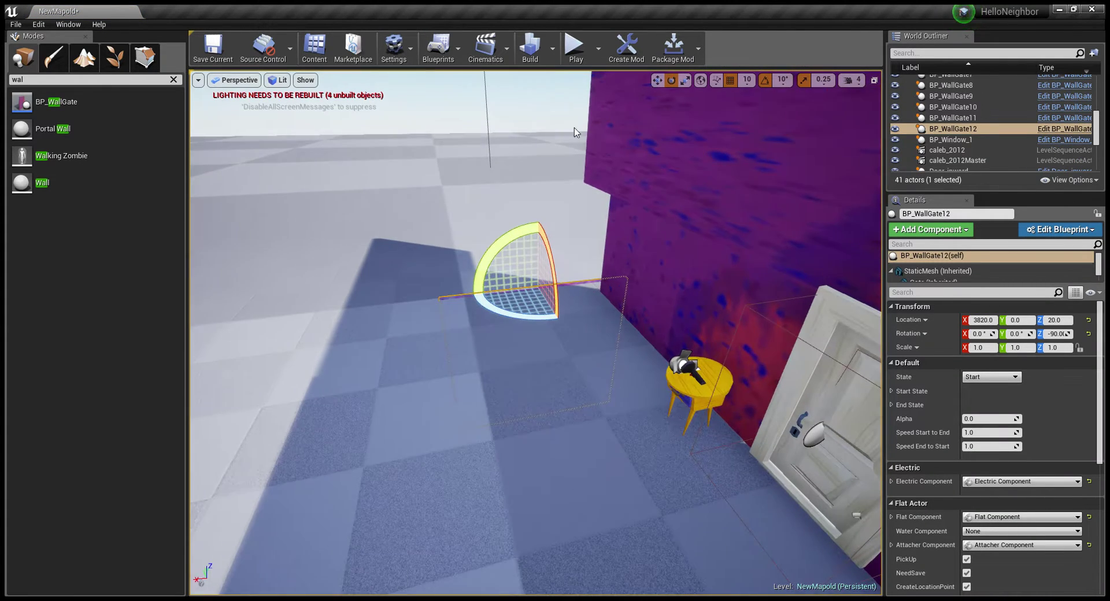
{"action": "left_click", "coordinate": [658, 79]}
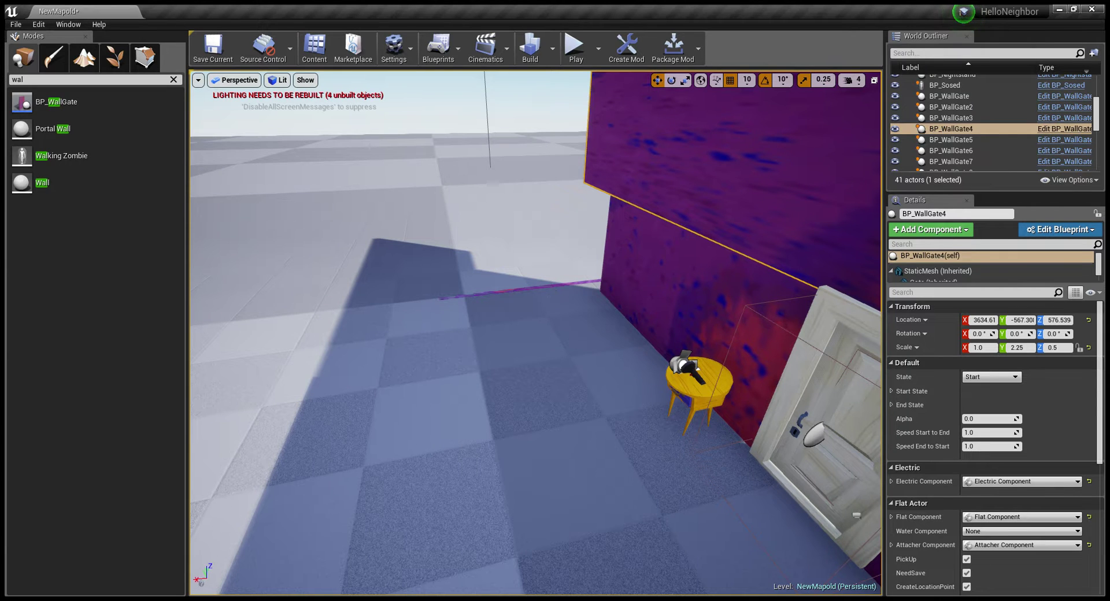
{"action": "left_click", "coordinate": [551, 292]}
{"action": "left_click", "coordinate": [549, 292]}
{"action": "left_click_drag", "start_coordinate": [539, 281], "coordinate": [379, 160]}
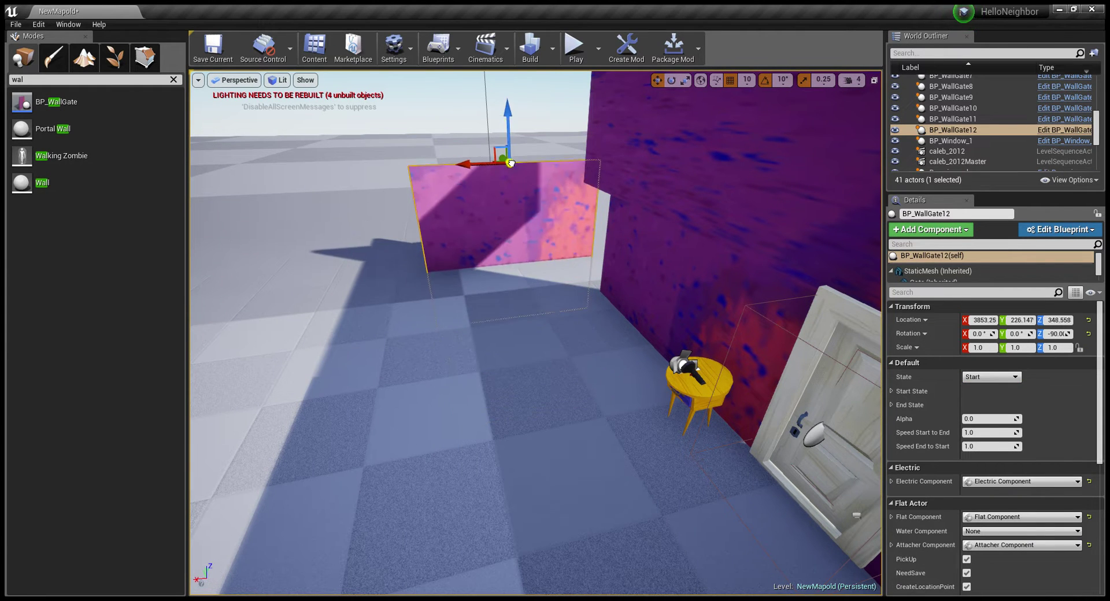
{"action": "key", "text": "f"}
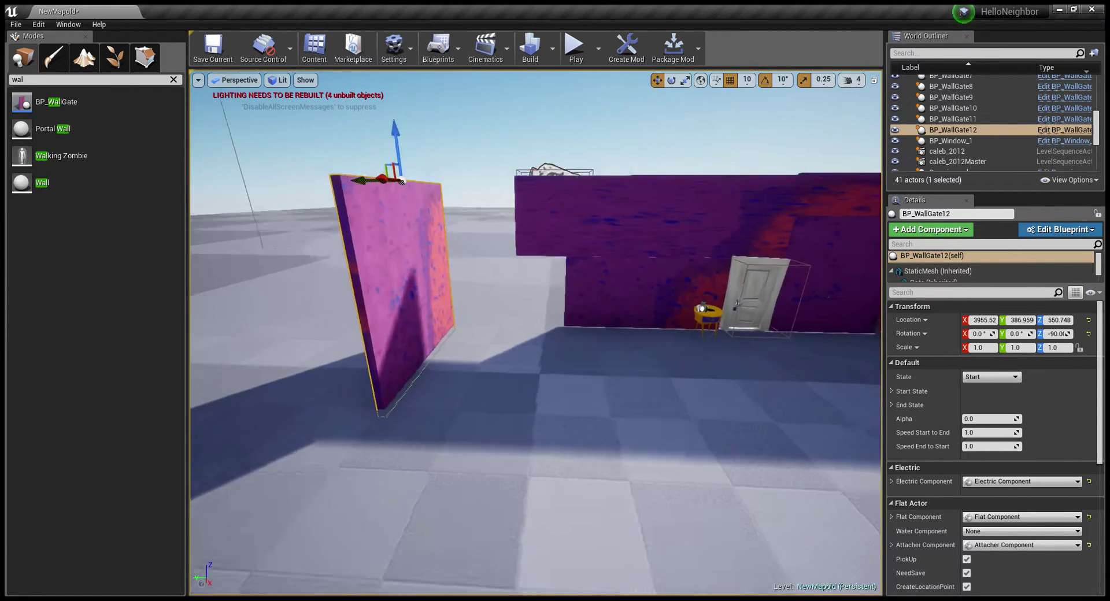
Step: Move the new wall section into line beside the purple wall near the table
{"action": "mouse_move", "coordinate": [512, 208]}
{"action": "left_mouse_down"}
{"action": "mouse_move", "coordinate": [417, 223]}
{"action": "mouse_move", "coordinate": [546, 152]}
{"action": "mouse_move", "coordinate": [675, 142]}
{"action": "mouse_move", "coordinate": [191, 196]}
{"action": "left_mouse_up"}
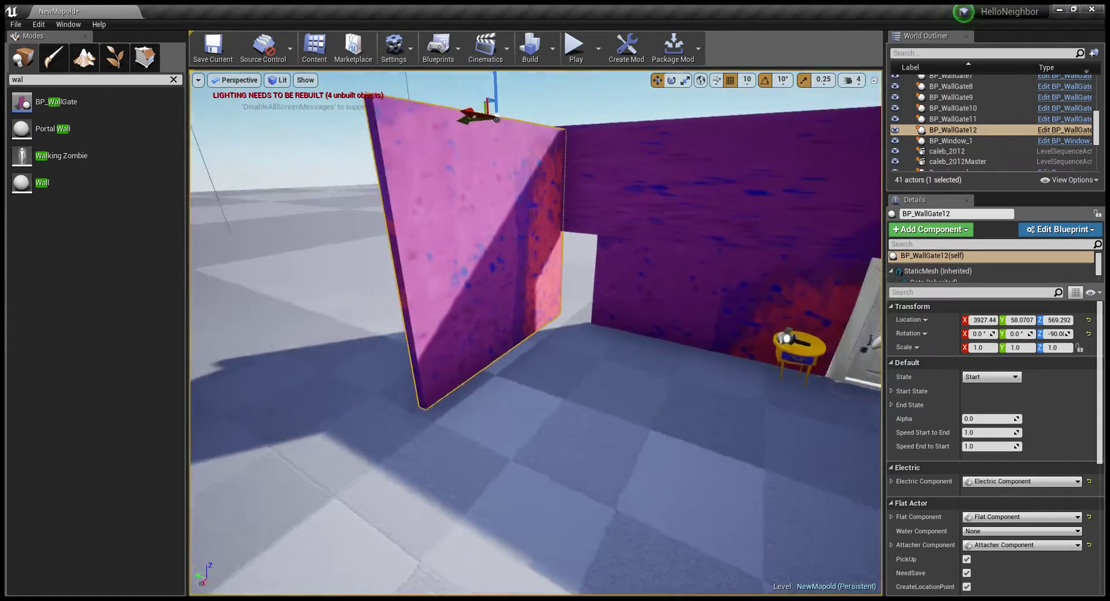
{"action": "left_click_drag", "start_coordinate": [191, 197], "coordinate": [467, 152], "text": "alt"}
{"action": "left_click_drag", "start_coordinate": [590, 214], "coordinate": [584, 346], "text": "alt"}
{"action": "left_click_drag", "start_coordinate": [562, 204], "coordinate": [502, 212], "text": "alt"}
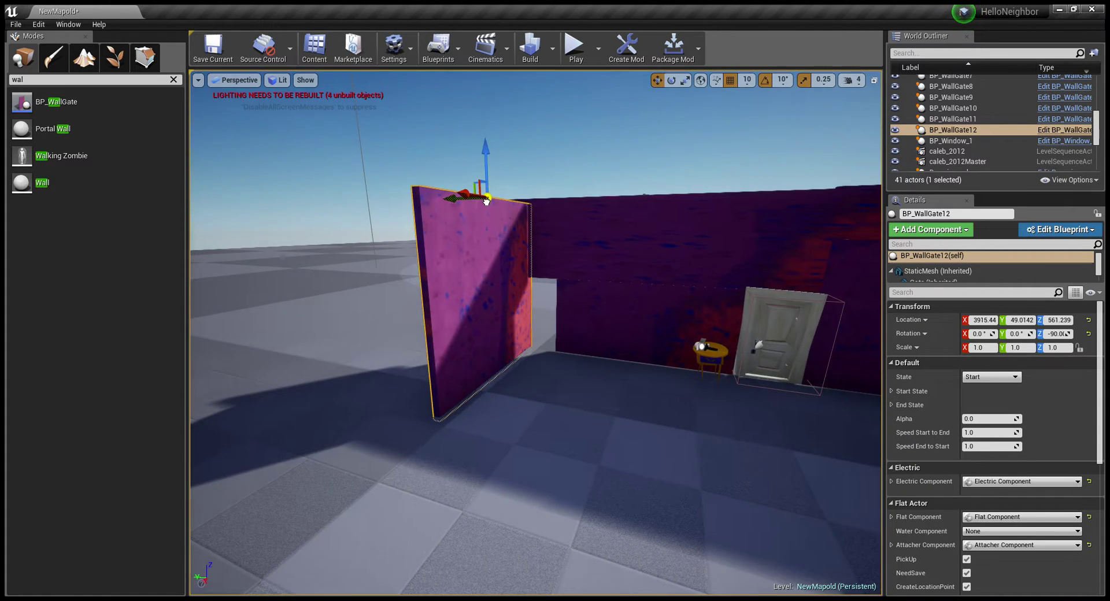
{"action": "left_click_drag", "start_coordinate": [512, 197], "coordinate": [463, 199], "text": "alt"}
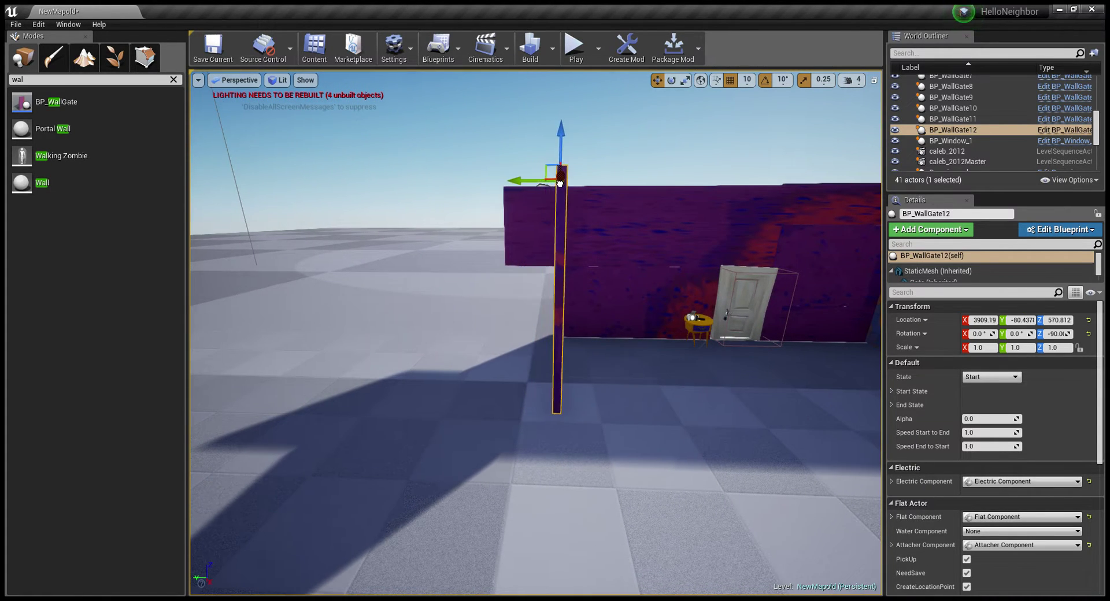
{"action": "left_click_drag", "start_coordinate": [559, 183], "coordinate": [505, 122], "text": "alt"}
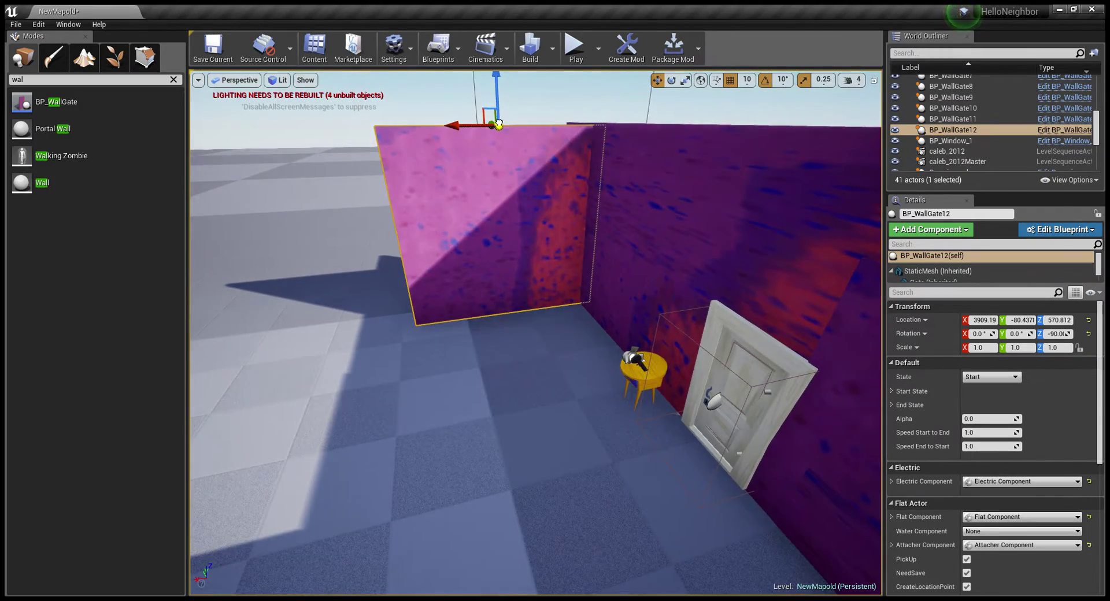
{"action": "left_click_drag", "start_coordinate": [499, 123], "coordinate": [478, 121]}
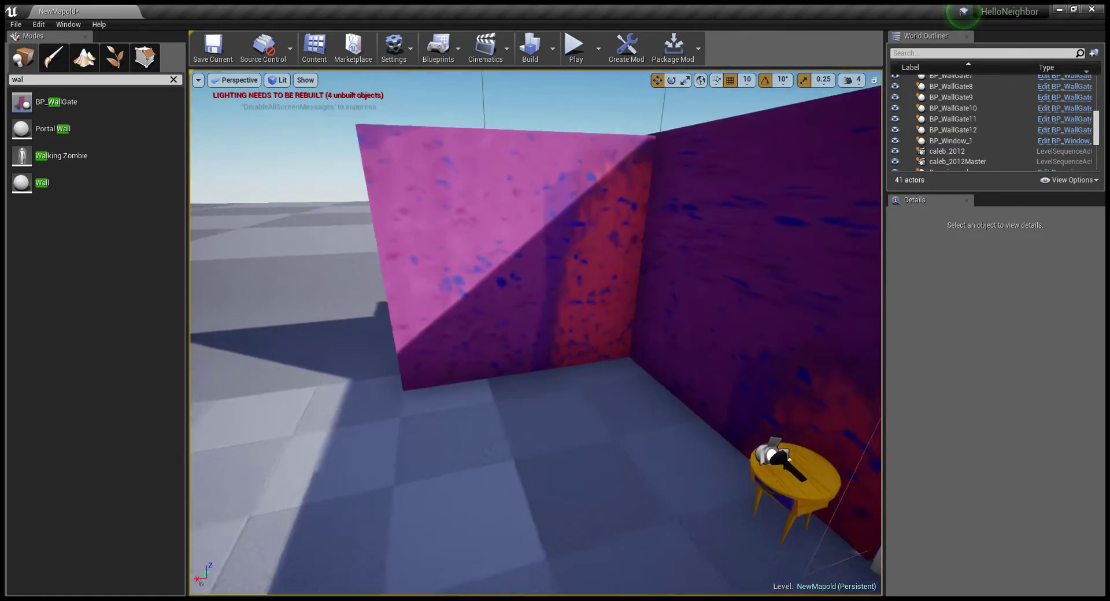
{"action": "mouse_move", "coordinate": [478, 122]}
{"action": "right_mouse_down"}
{"action": "mouse_move", "coordinate": [479, 191]}
{"action": "mouse_move", "coordinate": [474, 145]}
{"action": "right_mouse_up"}
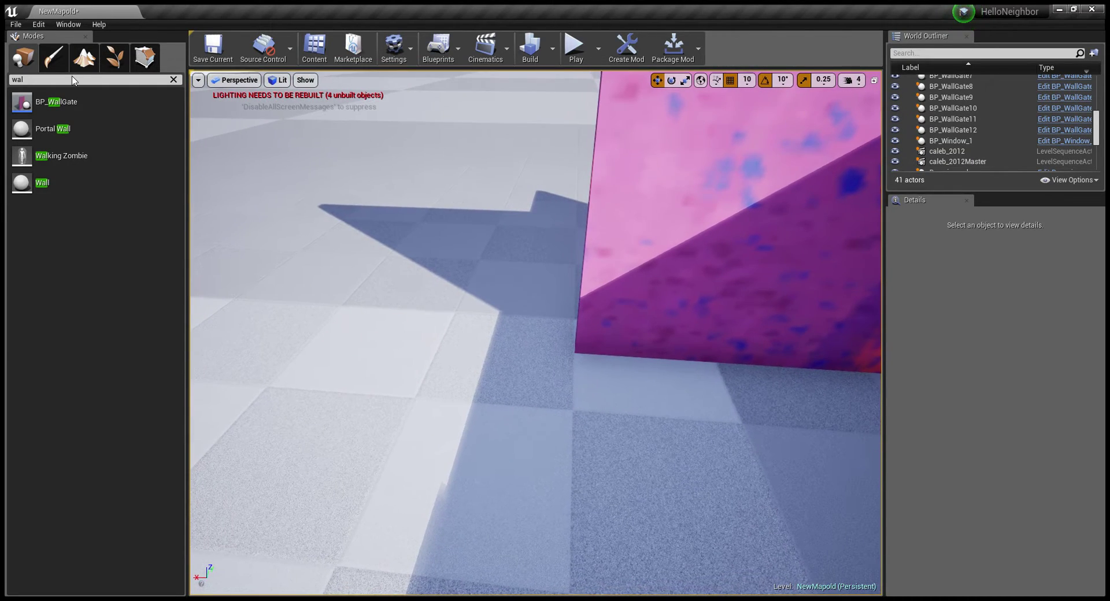
Step: Search 'door' and place a Door_inward, rotated −180° on Z
{"action": "type", "text": "w"}
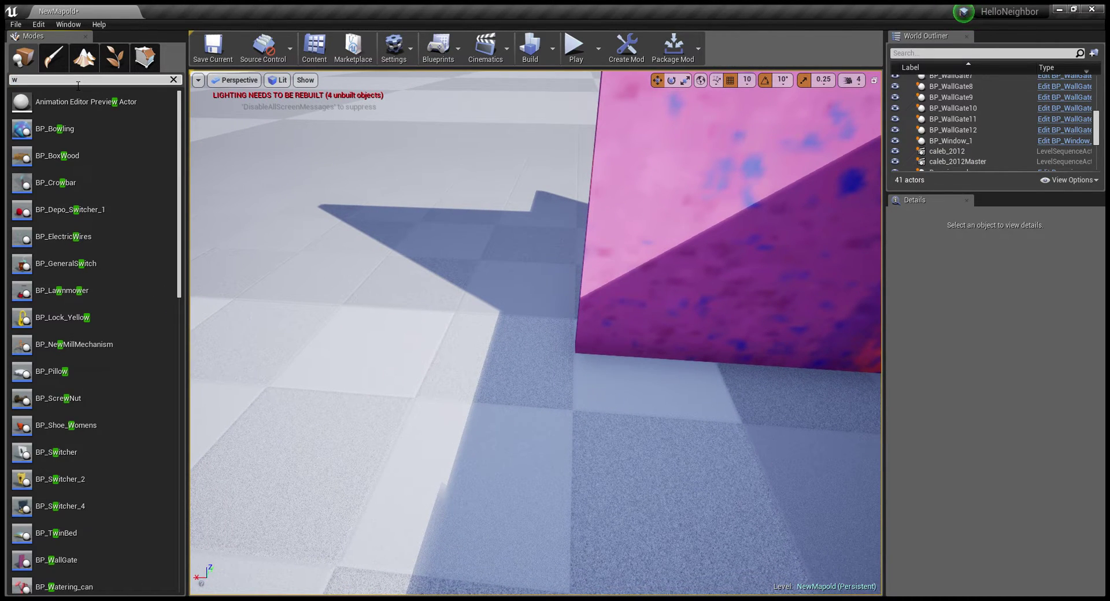
{"action": "key", "text": "BackSpace"}
{"action": "type", "text": "door"}
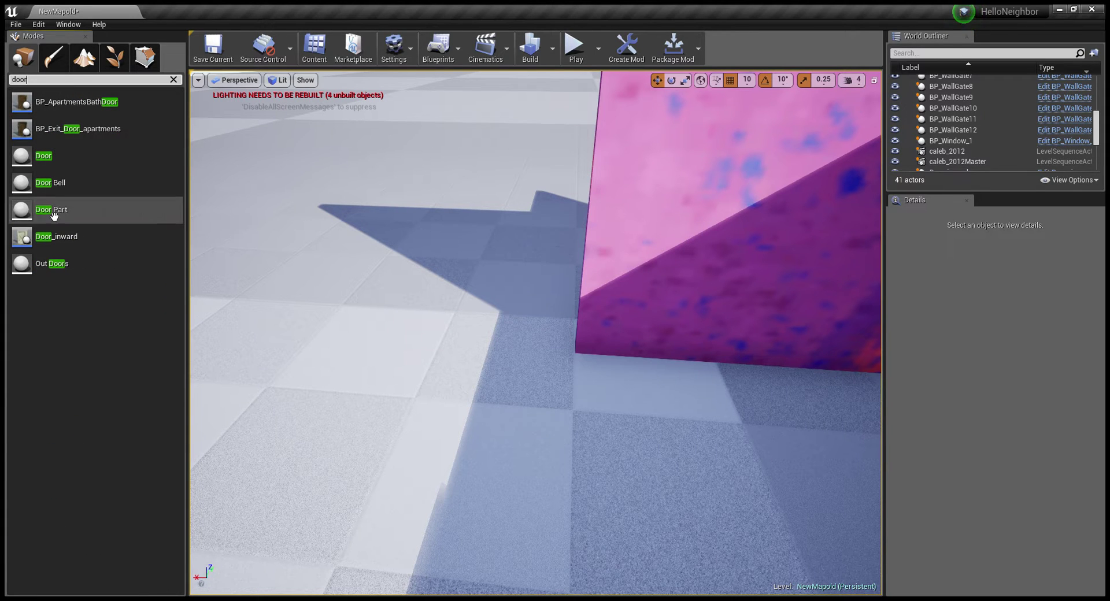
{"action": "mouse_move", "coordinate": [43, 241]}
{"action": "left_mouse_down"}
{"action": "mouse_move", "coordinate": [522, 358]}
{"action": "mouse_move", "coordinate": [514, 349]}
{"action": "left_mouse_up"}
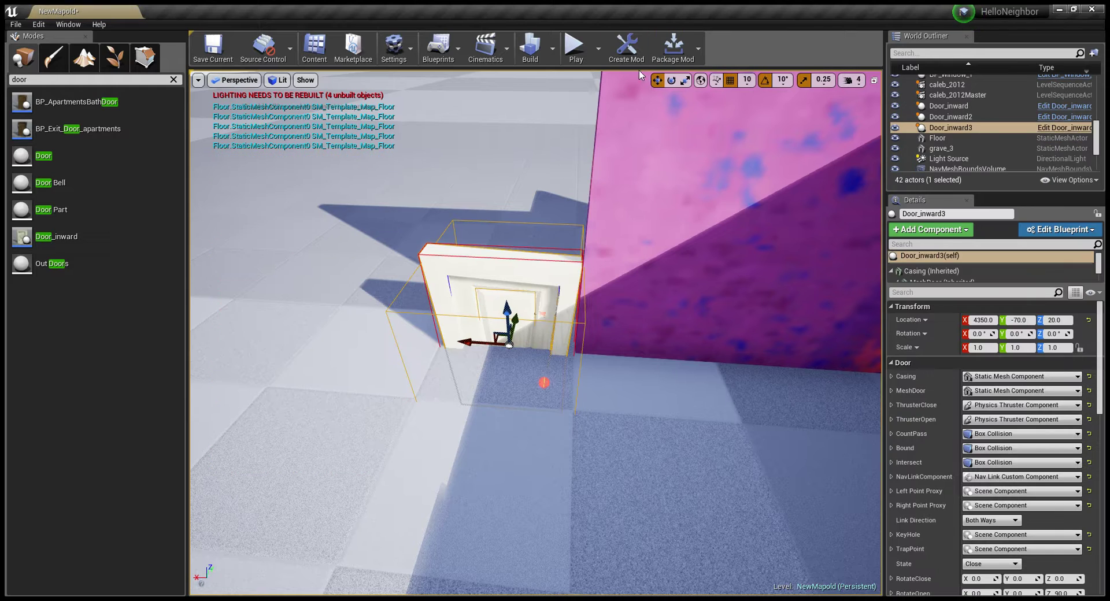
{"action": "left_click_drag", "start_coordinate": [548, 395], "coordinate": [578, 351]}
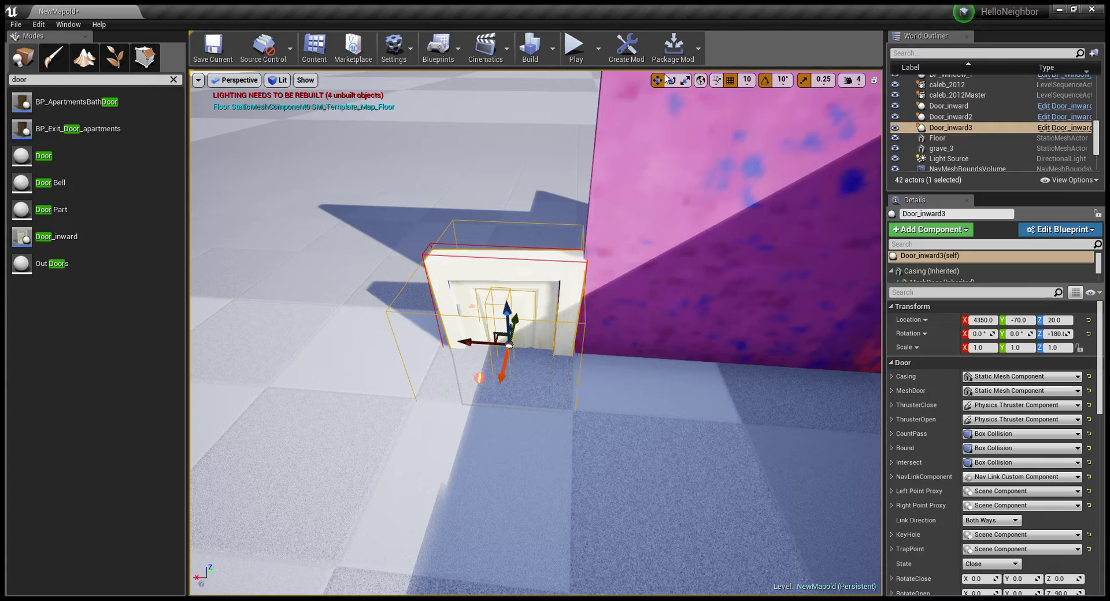
{"action": "mouse_move", "coordinate": [497, 486]}
{"action": "left_mouse_down", "text": "alt"}
{"action": "mouse_move", "coordinate": [527, 346]}
{"action": "mouse_move", "coordinate": [479, 324]}
{"action": "mouse_move", "coordinate": [518, 352]}
{"action": "left_mouse_up", "text": "alt"}
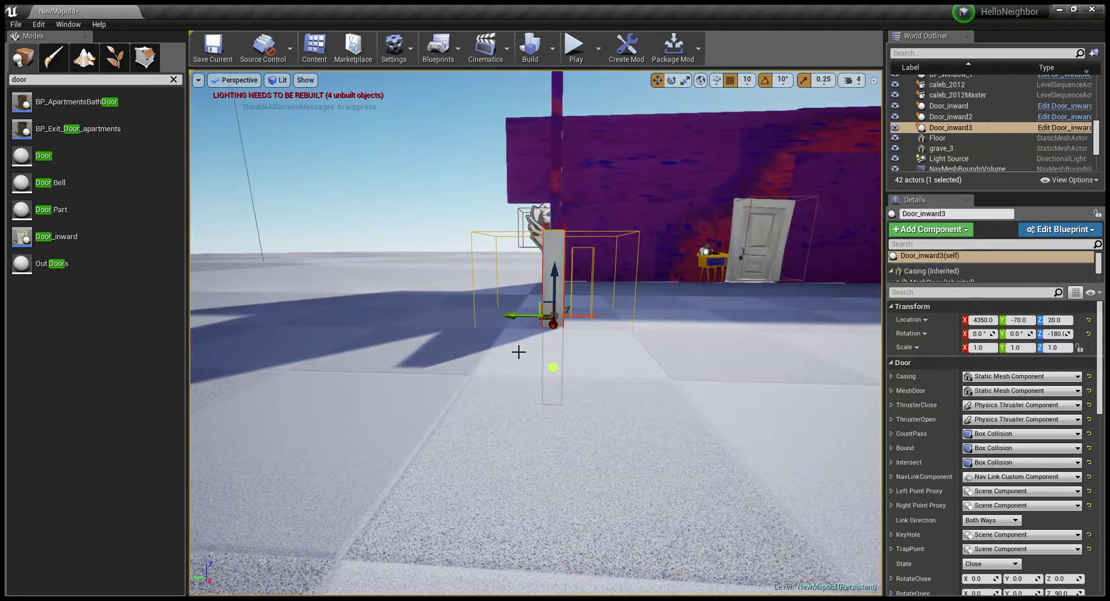
Step: Raise the door to Z 146.354 and shift it against the pink wall
{"action": "mouse_move", "coordinate": [555, 315]}
{"action": "left_mouse_down"}
{"action": "mouse_move", "coordinate": [555, 249]}
{"action": "mouse_move", "coordinate": [520, 260]}
{"action": "mouse_move", "coordinate": [607, 266]}
{"action": "mouse_move", "coordinate": [616, 94]}
{"action": "left_mouse_up"}
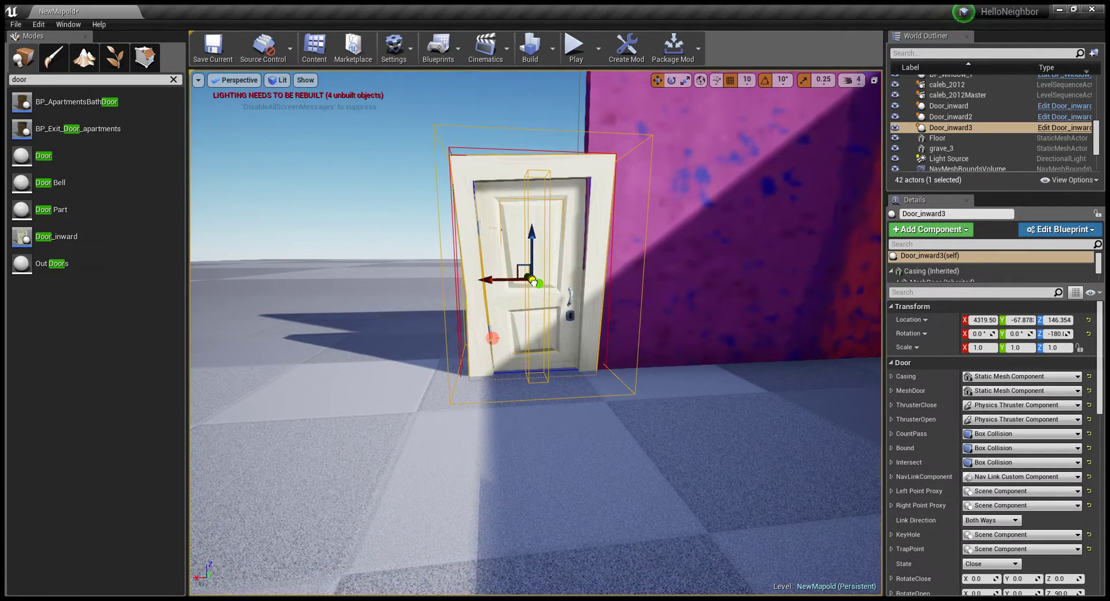
{"action": "left_click_drag", "start_coordinate": [532, 282], "coordinate": [528, 283]}
{"action": "left_click_drag", "start_coordinate": [425, 201], "coordinate": [393, 196]}
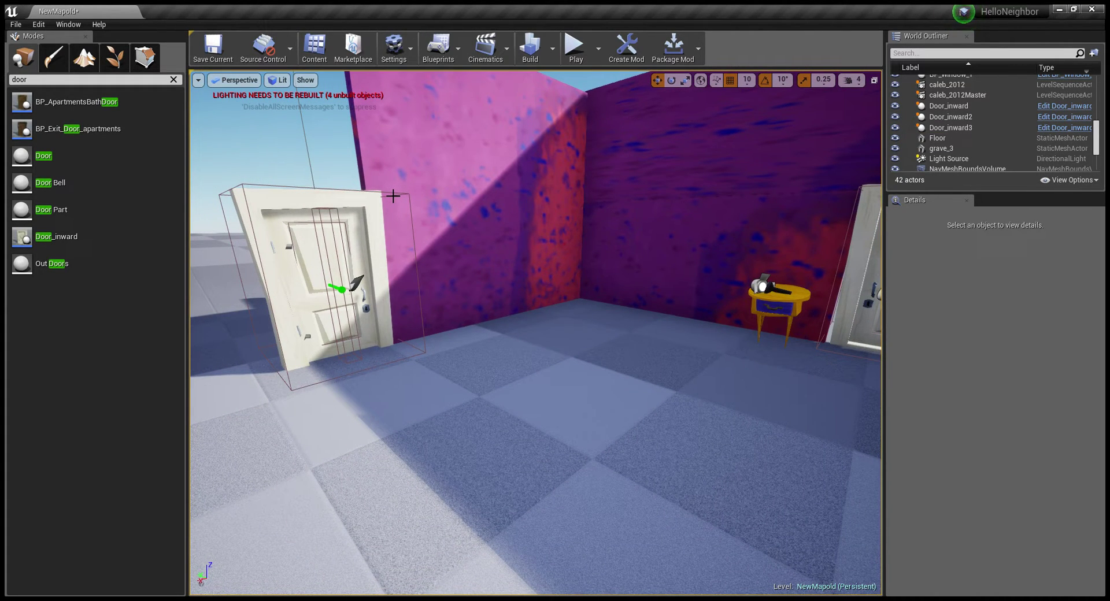
{"action": "left_click_drag", "start_coordinate": [400, 198], "coordinate": [376, 243]}
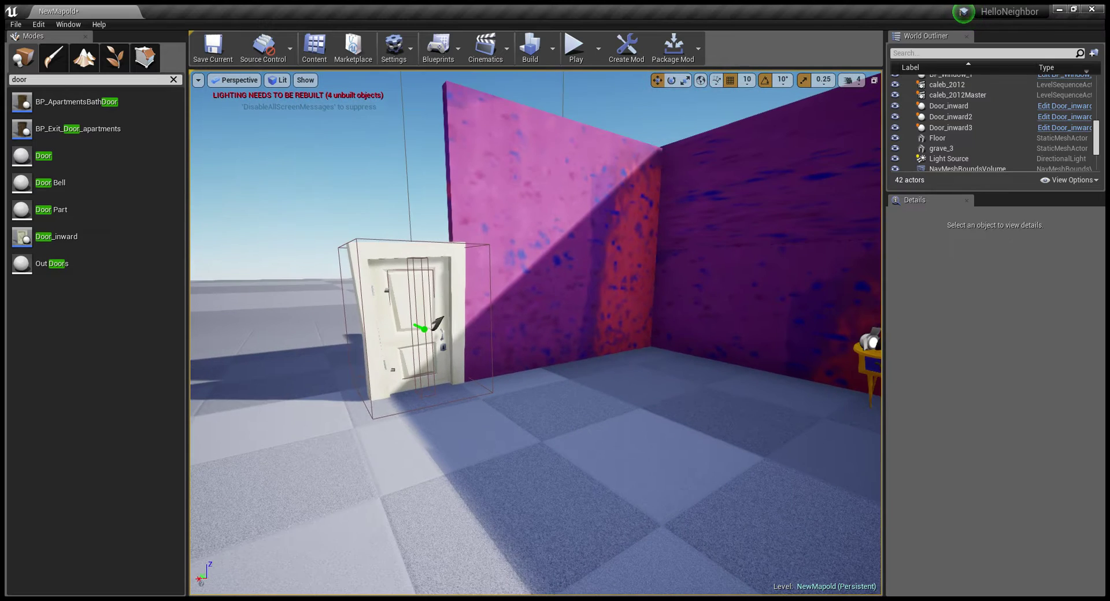
Step: Search 'wall' and place a BP_WallGate beside the door, turned 90 degrees
{"action": "type", "text": "wall"}
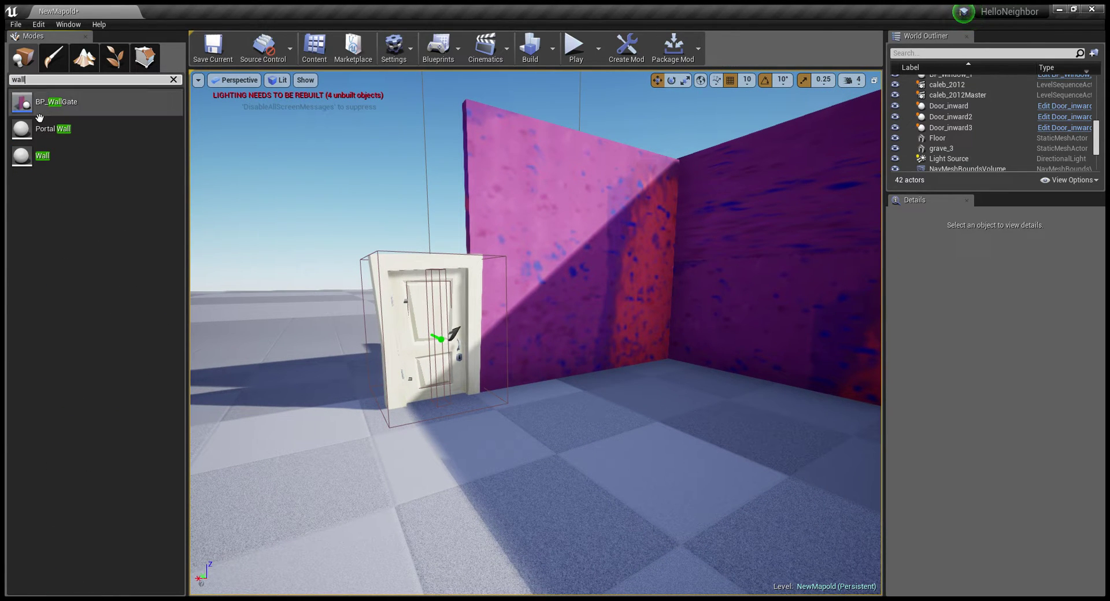
{"action": "left_click_drag", "start_coordinate": [21, 156], "coordinate": [425, 75]}
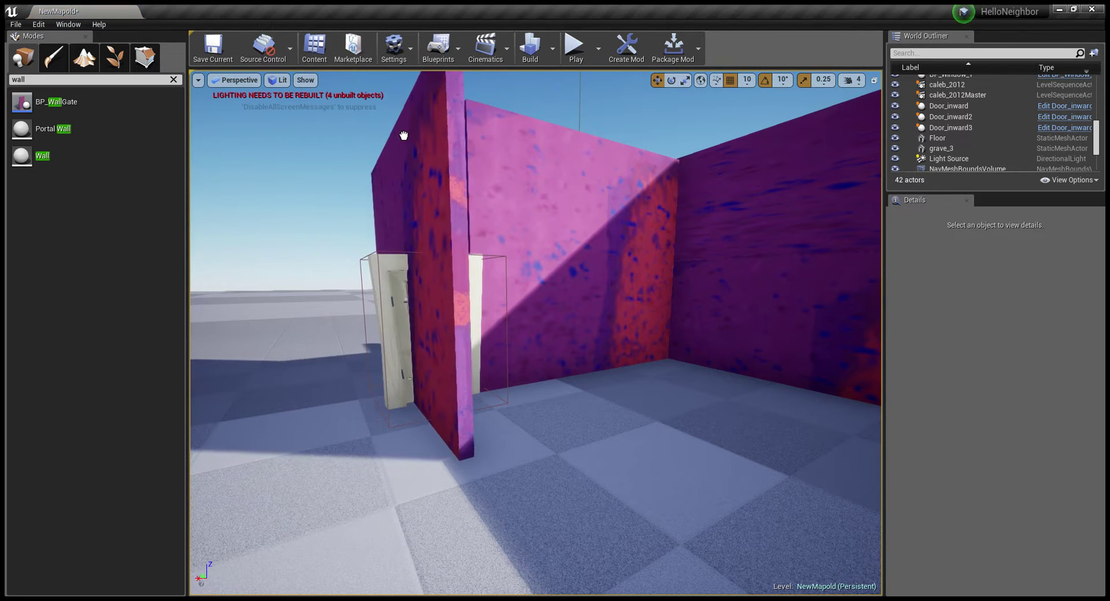
{"action": "left_click_drag", "start_coordinate": [177, 112], "coordinate": [495, 139]}
{"action": "left_click", "coordinate": [677, 80]}
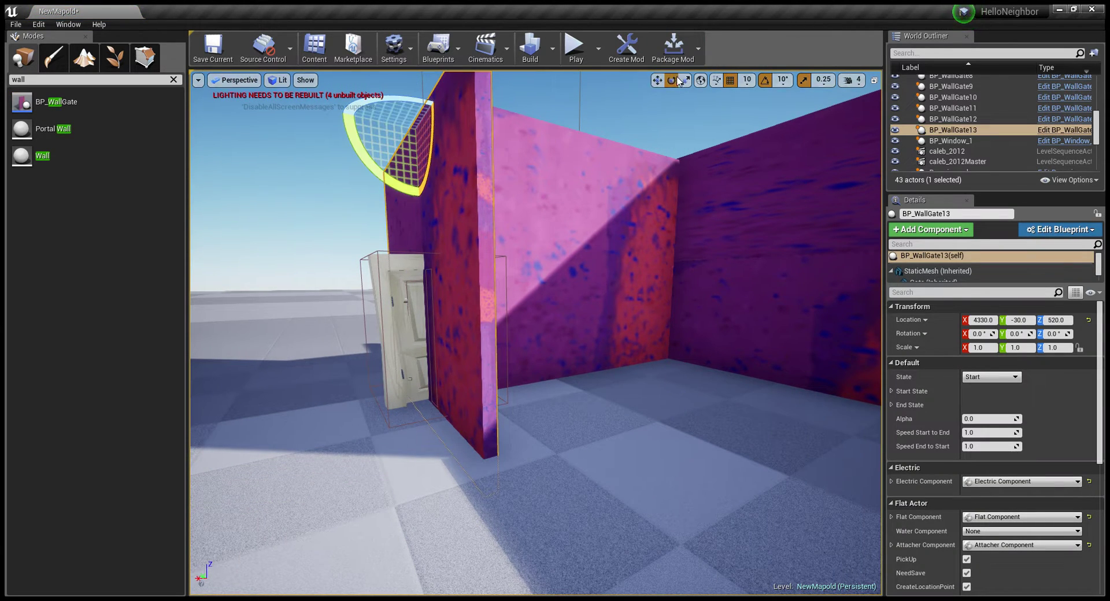
{"action": "left_click_drag", "start_coordinate": [372, 106], "coordinate": [439, 98]}
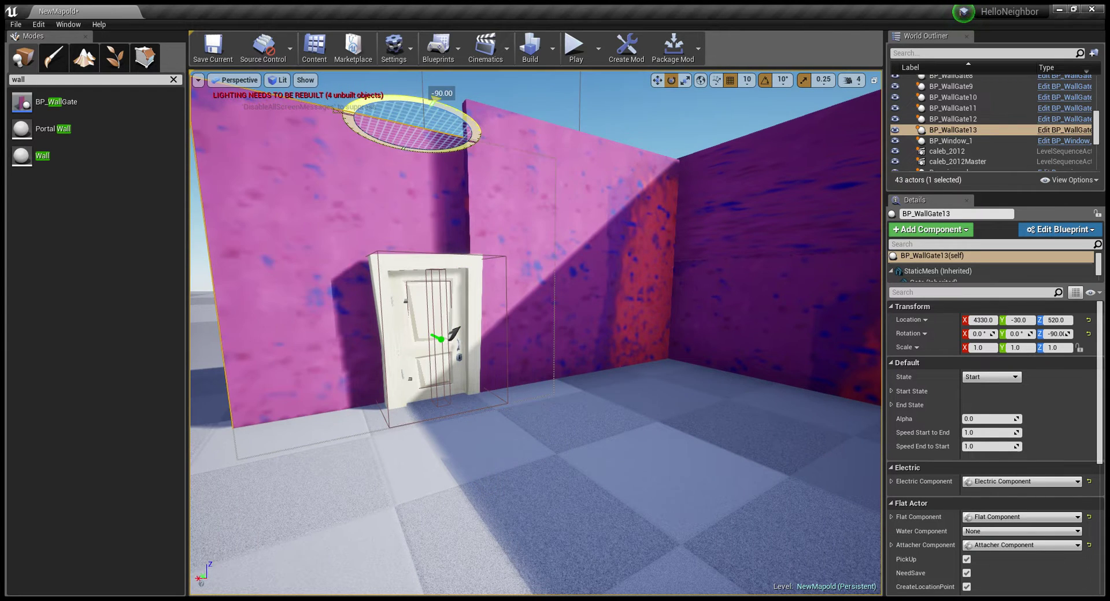
{"action": "scroll", "coordinate": [456, 126], "scroll_direction": "down", "scroll_amount": 5}
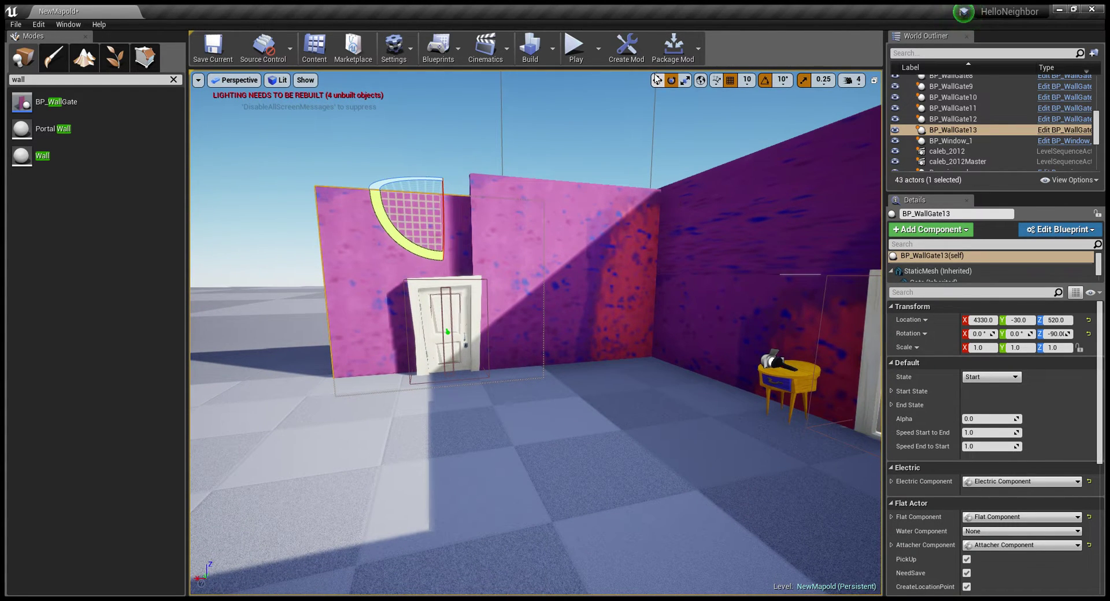
Step: Raise BP_WallGate13 above the door and scale it to 1 × 2 × 0.5
{"action": "left_click_drag", "start_coordinate": [448, 200], "coordinate": [436, 161]}
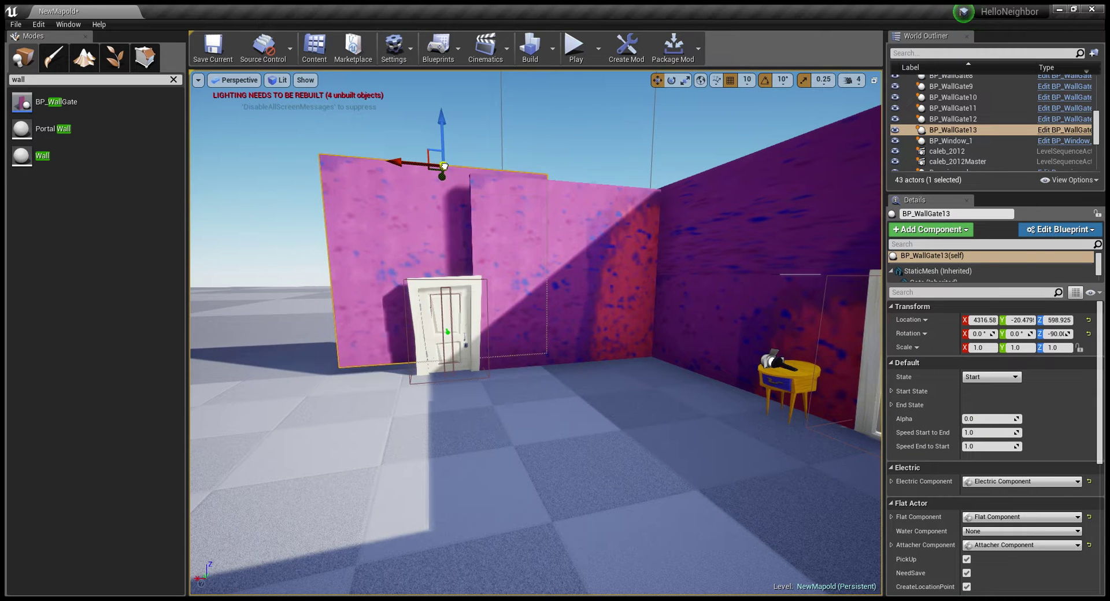
{"action": "mouse_move", "coordinate": [436, 161]}
{"action": "right_mouse_down"}
{"action": "mouse_move", "coordinate": [432, 152]}
{"action": "mouse_move", "coordinate": [481, 180]}
{"action": "right_mouse_up"}
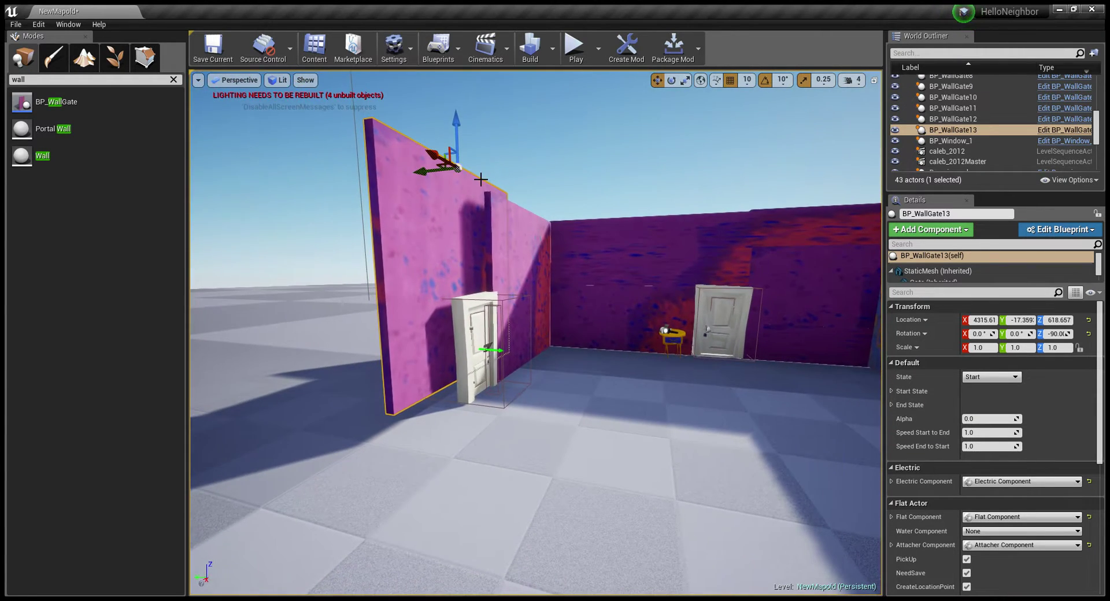
{"action": "mouse_move", "coordinate": [457, 167]}
{"action": "left_mouse_down"}
{"action": "mouse_move", "coordinate": [484, 82]}
{"action": "mouse_move", "coordinate": [477, 188]}
{"action": "left_mouse_up"}
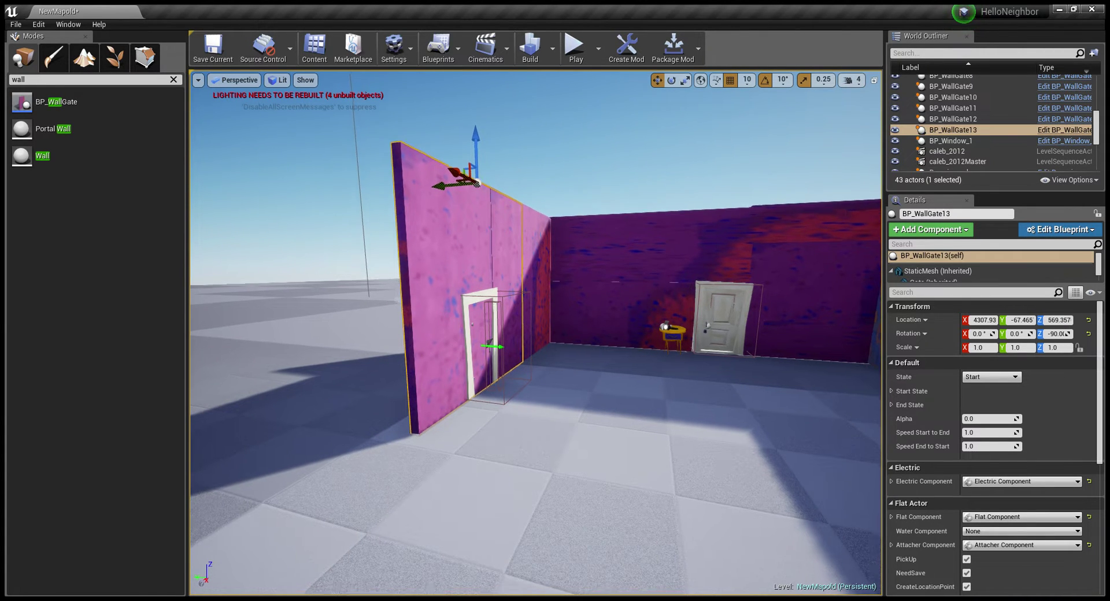
{"action": "right_click_drag", "start_coordinate": [477, 184], "coordinate": [630, 117]}
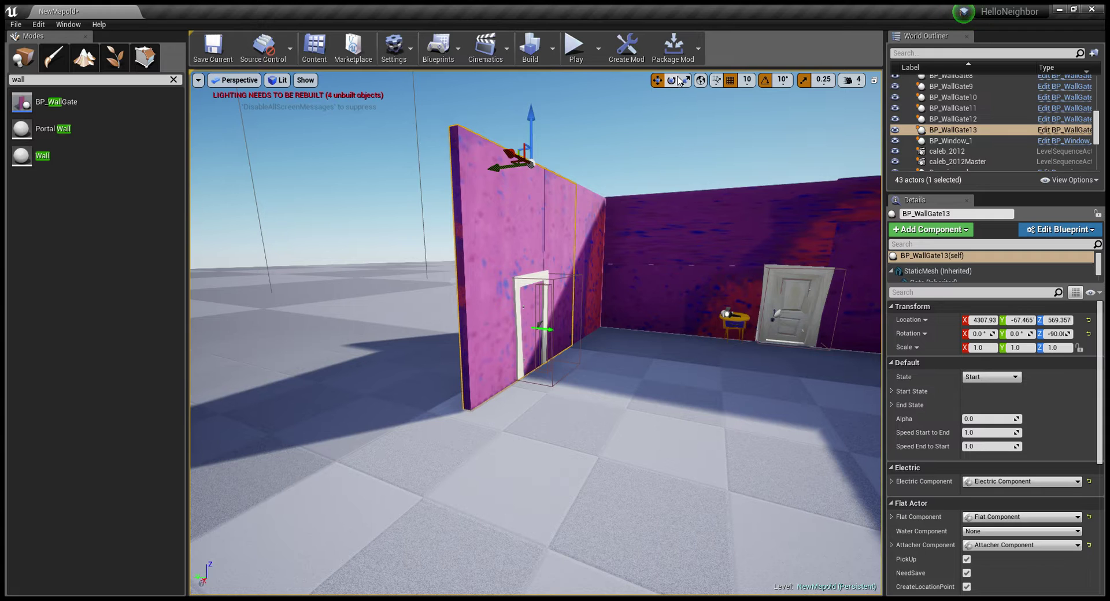
{"action": "left_click_drag", "start_coordinate": [534, 119], "coordinate": [534, 152]}
{"action": "mouse_move", "coordinate": [538, 124]}
{"action": "right_mouse_down"}
{"action": "mouse_move", "coordinate": [497, 133]}
{"action": "mouse_move", "coordinate": [549, 184]}
{"action": "right_mouse_up"}
{"action": "left_click_drag", "start_coordinate": [536, 174], "coordinate": [485, 174]}
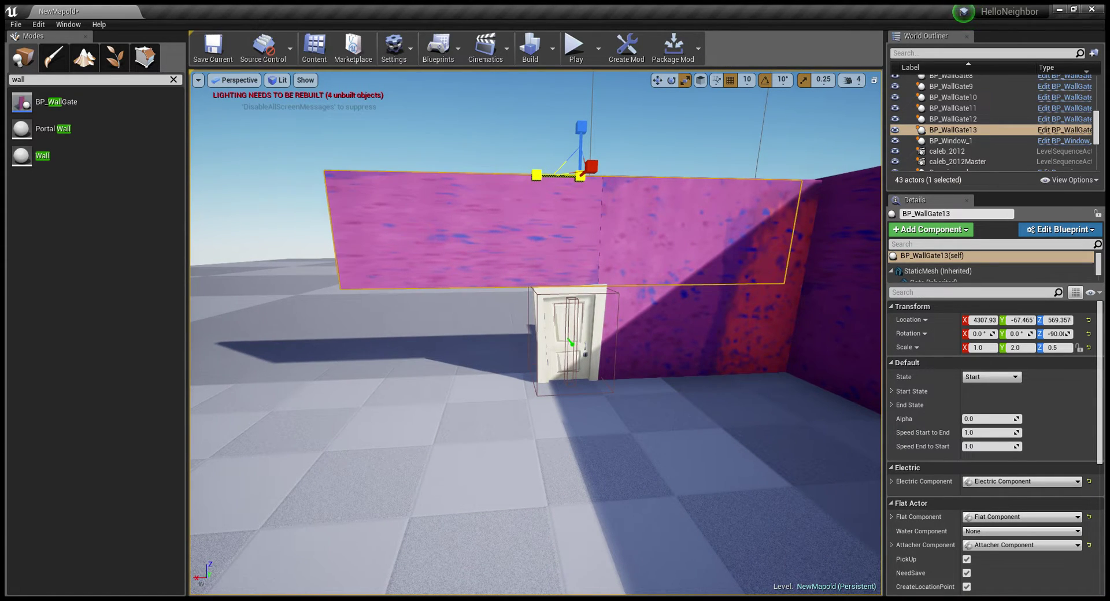
{"action": "right_click_drag", "start_coordinate": [589, 232], "coordinate": [575, 237]}
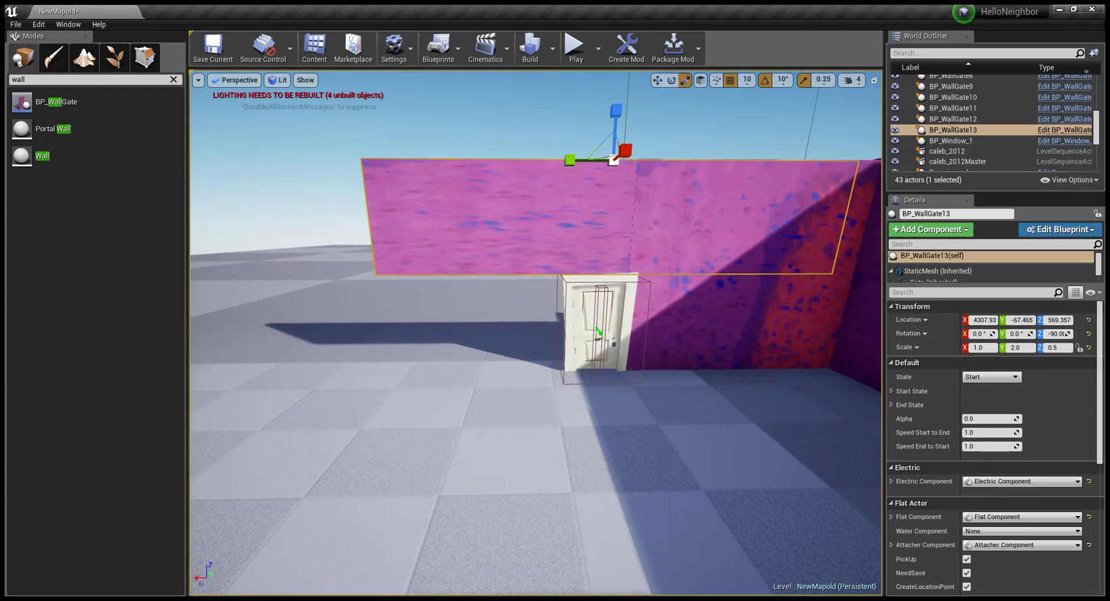
Step: Drag another BP_WallGate into the level, landing at Z 590
{"action": "left_click_drag", "start_coordinate": [86, 105], "coordinate": [724, 77]}
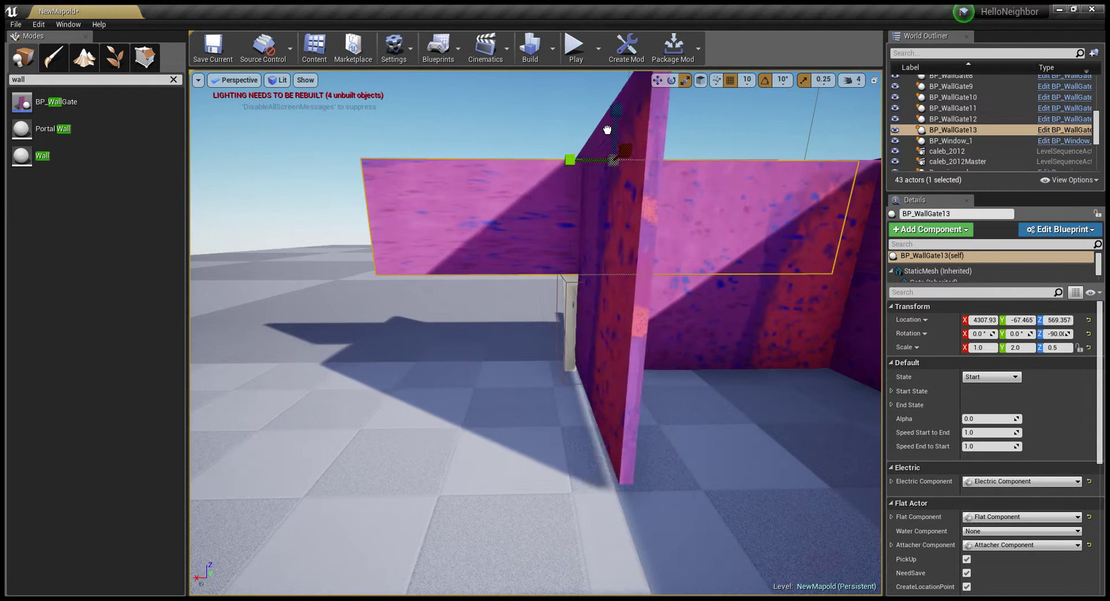
{"action": "left_click_drag", "start_coordinate": [724, 77], "coordinate": [578, 136]}
{"action": "right_click_drag", "start_coordinate": [579, 139], "coordinate": [520, 150]}
{"action": "right_click_drag", "start_coordinate": [607, 173], "coordinate": [636, 169]}
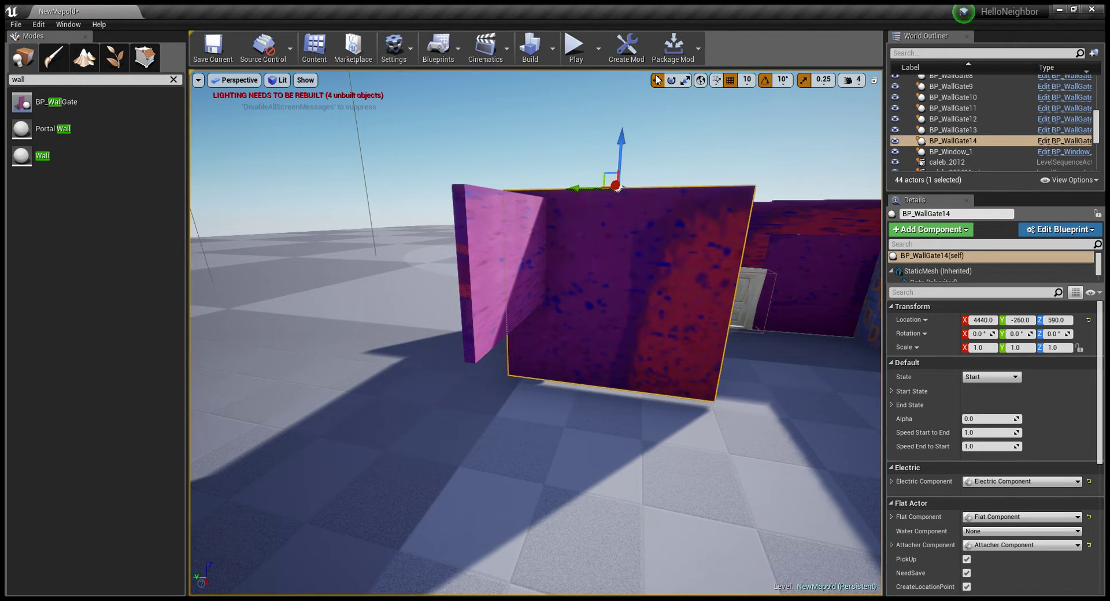
Step: Slide BP_WallGate14 sideways along Y across the wall
{"action": "mouse_move", "coordinate": [625, 195]}
{"action": "left_mouse_down", "text": "shift"}
{"action": "mouse_move", "coordinate": [473, 162]}
{"action": "mouse_move", "coordinate": [523, 155]}
{"action": "left_mouse_up", "text": "shift"}
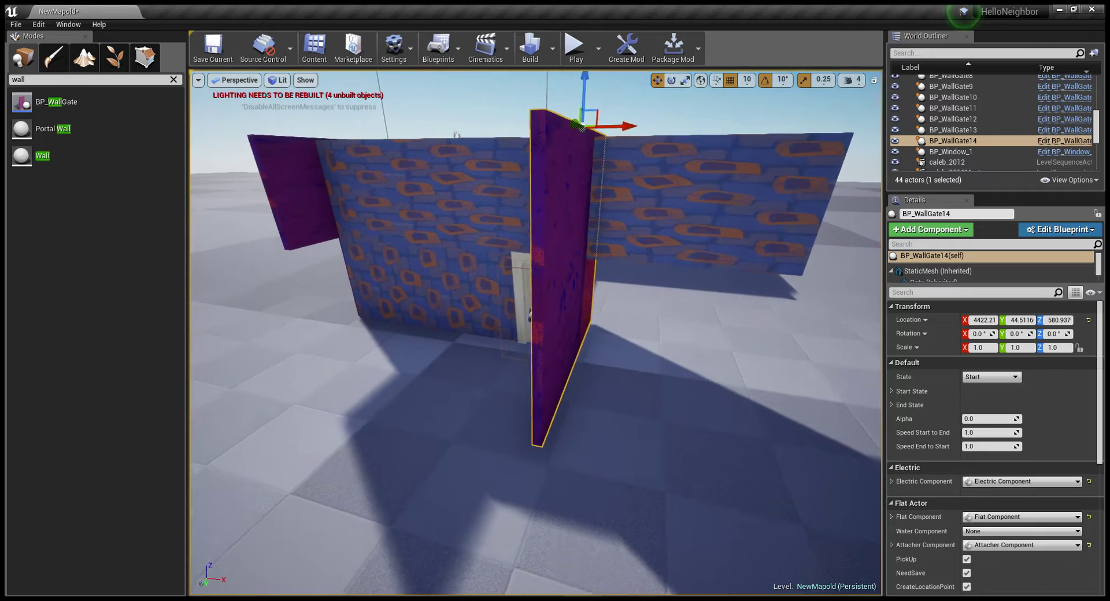
{"action": "mouse_move", "coordinate": [538, 166]}
{"action": "right_mouse_down"}
{"action": "mouse_move", "coordinate": [497, 173]}
{"action": "mouse_move", "coordinate": [542, 209]}
{"action": "right_mouse_up"}
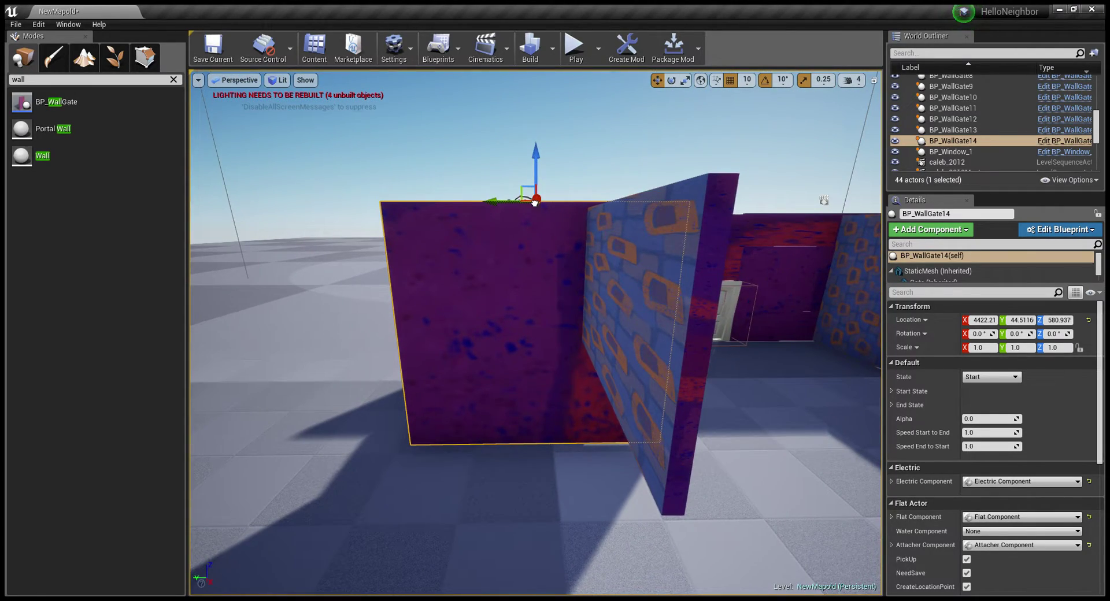
{"action": "left_click_drag", "start_coordinate": [535, 202], "coordinate": [433, 202]}
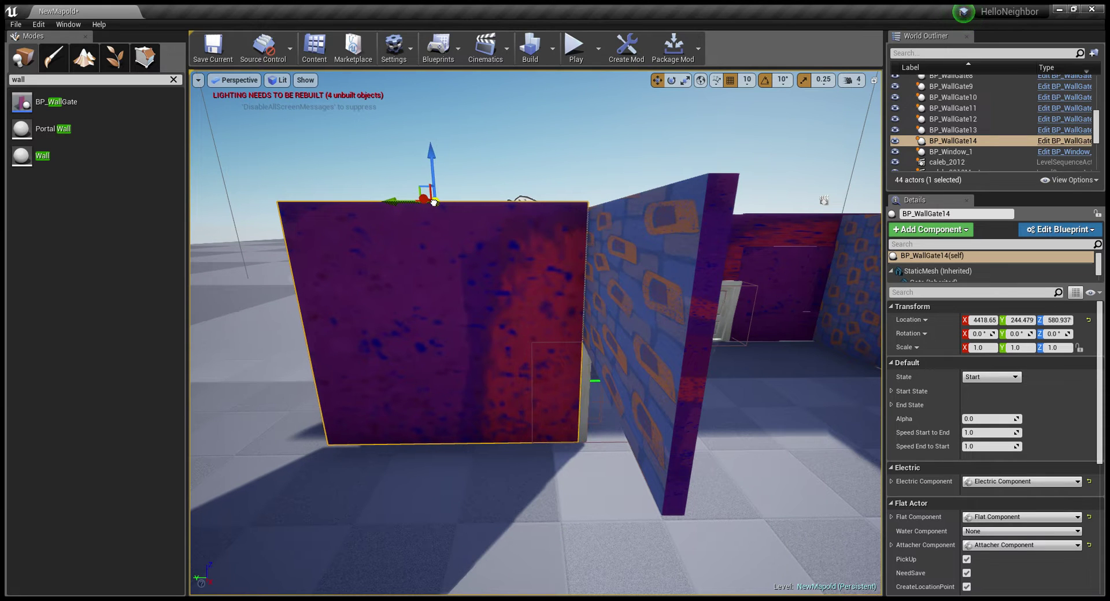
{"action": "right_click_drag", "start_coordinate": [433, 202], "coordinate": [404, 146]}
{"action": "mouse_move", "coordinate": [465, 151]}
{"action": "right_mouse_down"}
{"action": "mouse_move", "coordinate": [454, 164]}
{"action": "mouse_move", "coordinate": [456, 245]}
{"action": "right_mouse_up"}
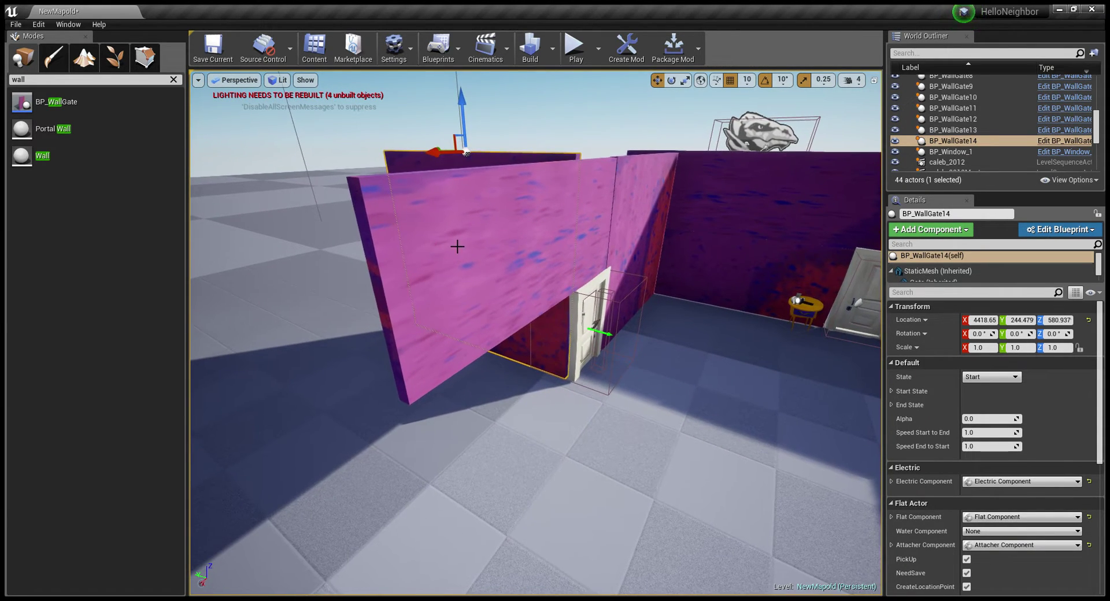
Step: Narrow the pink BP_WallGate13 to a strip over the doorway, scale 1 × 0.5 × 0.5
{"action": "left_click", "coordinate": [601, 165]}
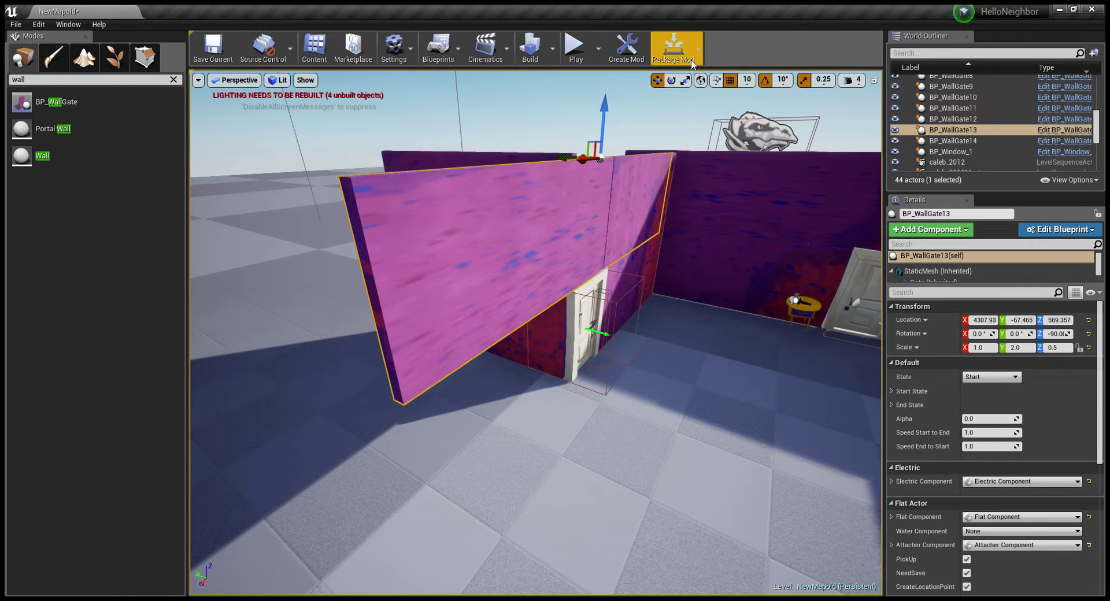
{"action": "right_click_drag", "start_coordinate": [571, 163], "coordinate": [524, 137]}
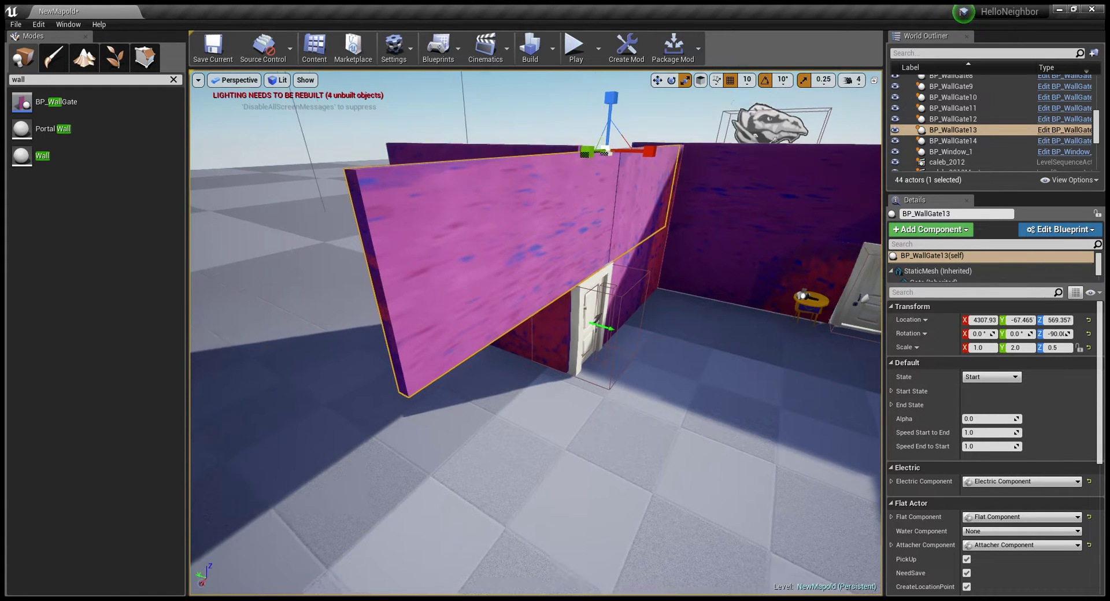
{"action": "left_click_drag", "start_coordinate": [524, 136], "coordinate": [520, 134]}
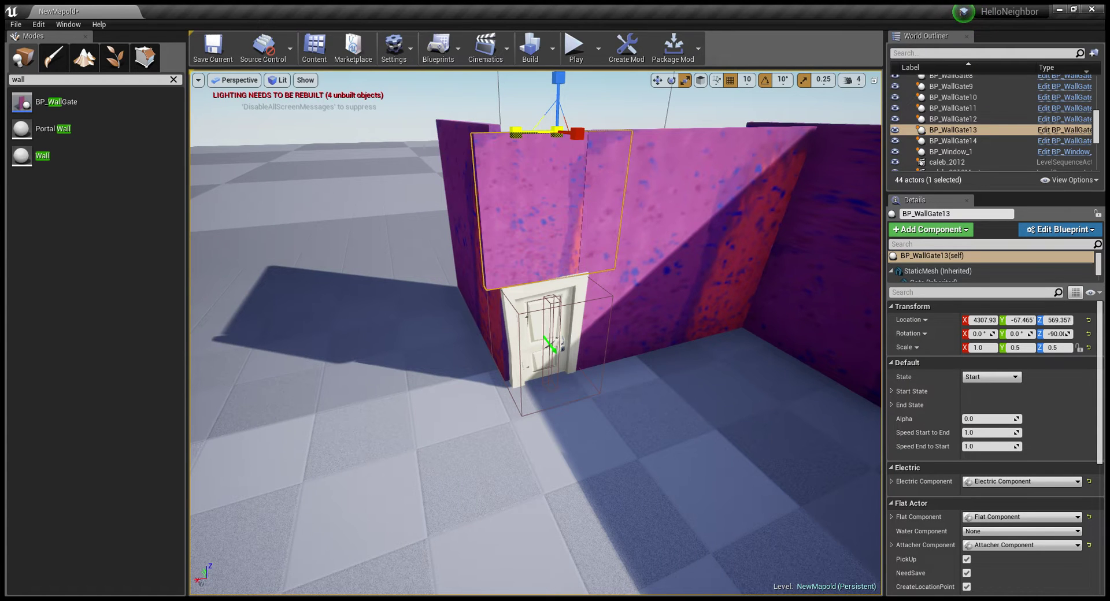
{"action": "right_click_drag", "start_coordinate": [524, 136], "coordinate": [522, 133]}
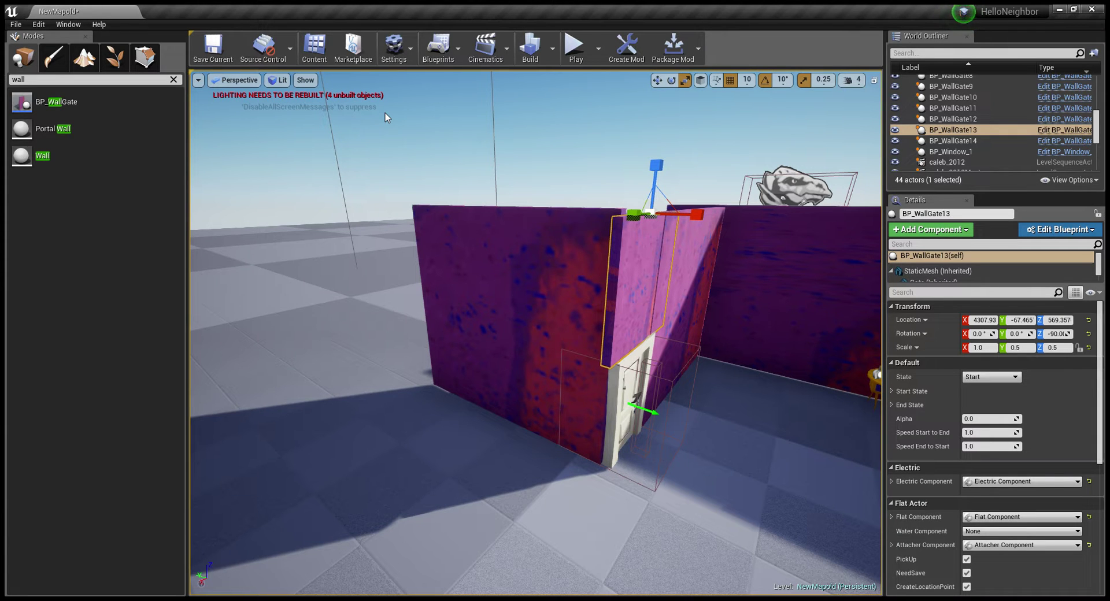
{"action": "mouse_move", "coordinate": [376, 186]}
{"action": "right_mouse_down"}
{"action": "mouse_move", "coordinate": [352, 186]}
{"action": "mouse_move", "coordinate": [387, 186]}
{"action": "right_mouse_up"}
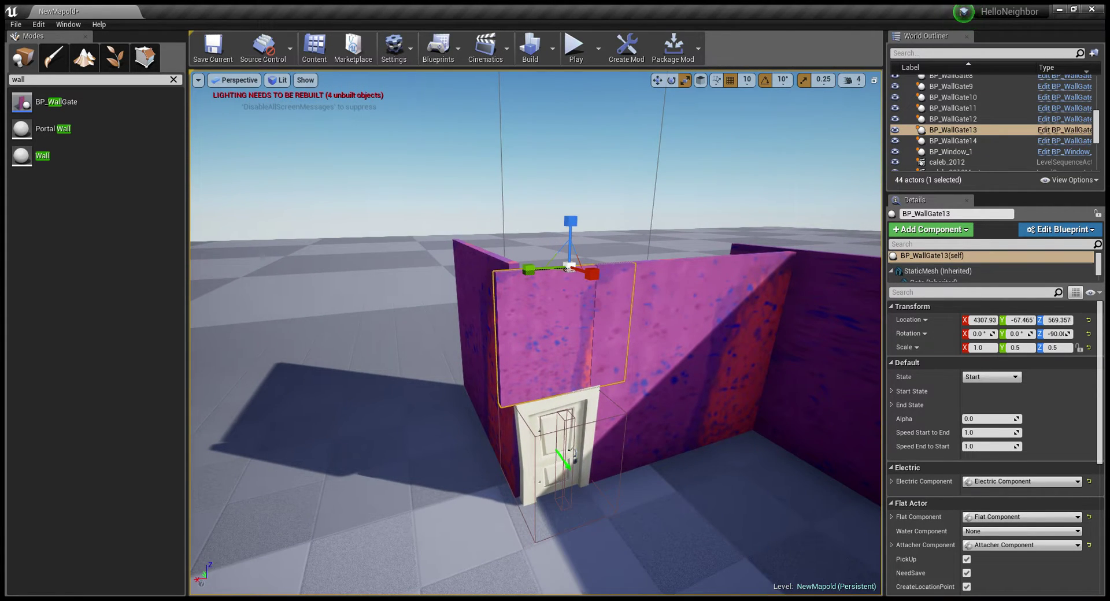
{"action": "mouse_move", "coordinate": [350, 166]}
{"action": "right_mouse_down"}
{"action": "mouse_move", "coordinate": [370, 179]}
{"action": "mouse_move", "coordinate": [358, 175]}
{"action": "right_mouse_up"}
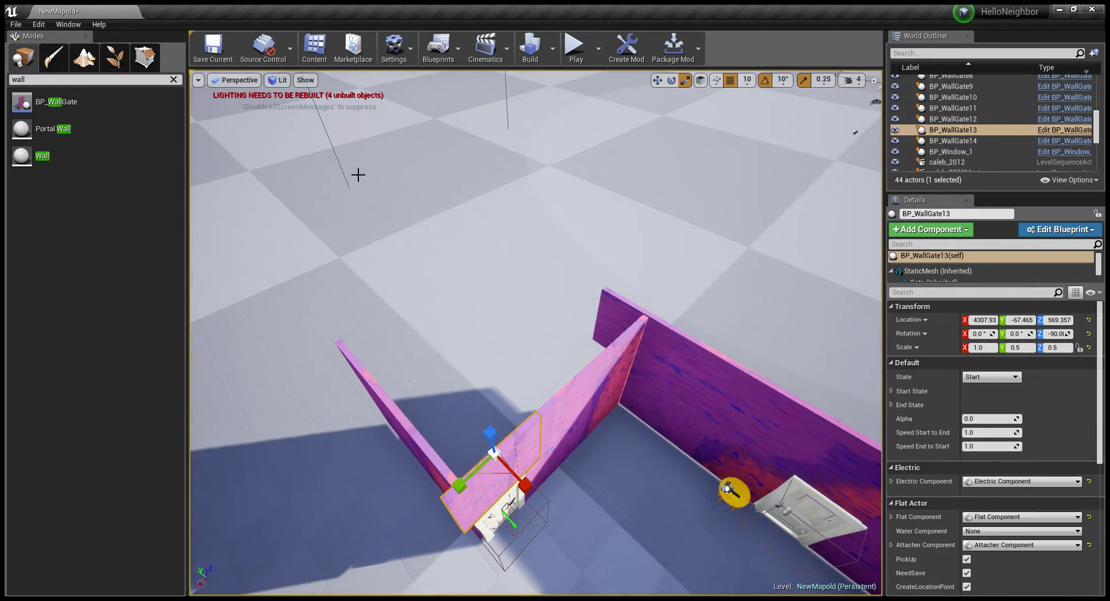
{"action": "right_click_drag", "start_coordinate": [642, 312], "coordinate": [644, 323]}
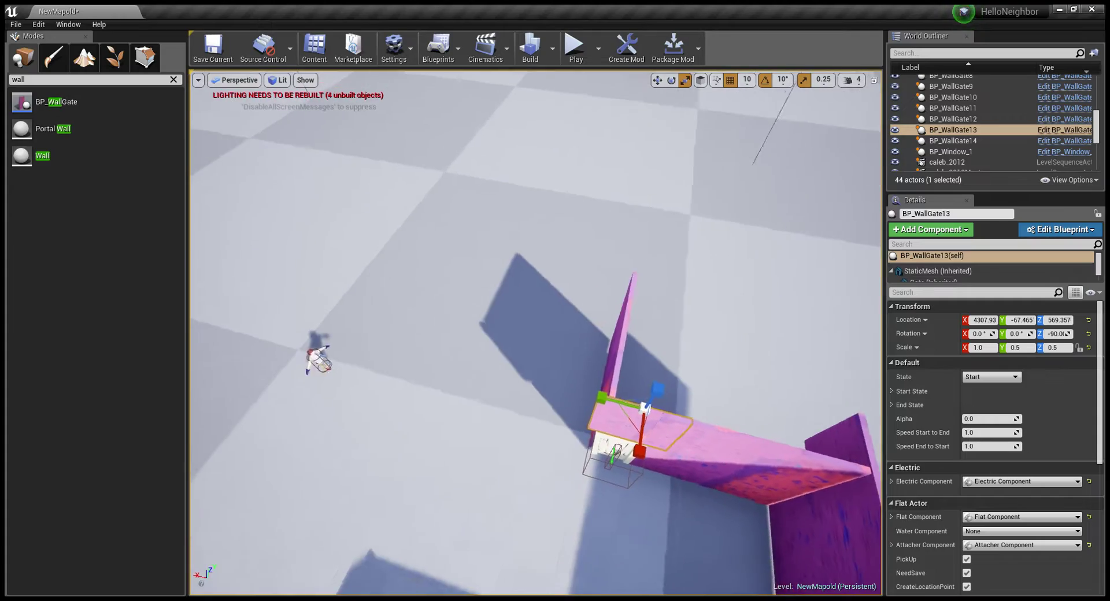
{"action": "right_click_drag", "start_coordinate": [829, 519], "coordinate": [799, 411]}
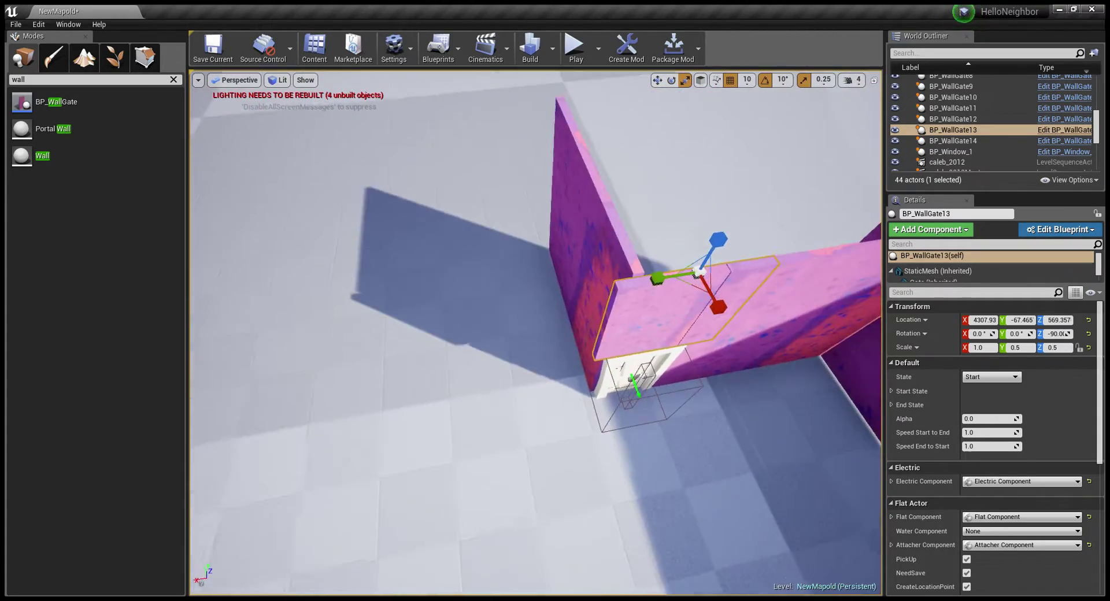
{"action": "right_click_drag", "start_coordinate": [535, 333], "coordinate": [536, 333]}
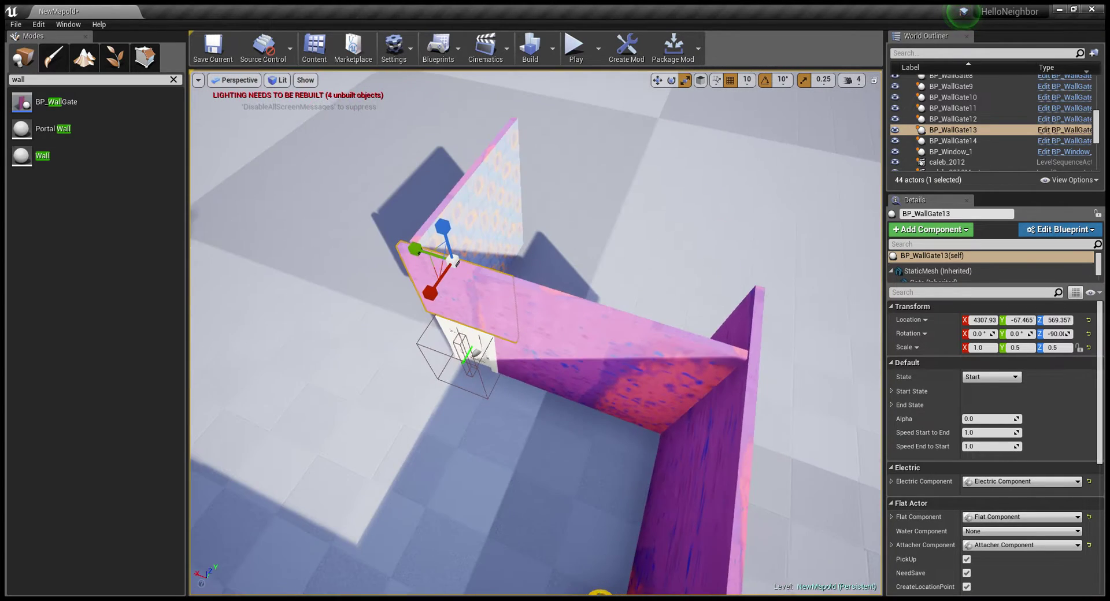
{"action": "right_click_drag", "start_coordinate": [536, 333], "coordinate": [182, 338]}
Step: Drop another BP_WallGate into the level at 4120, 720, 20
{"action": "left_click_drag", "start_coordinate": [52, 101], "coordinate": [609, 187]}
{"action": "left_click_drag", "start_coordinate": [598, 234], "coordinate": [599, 233]}
{"action": "key", "text": "f"}
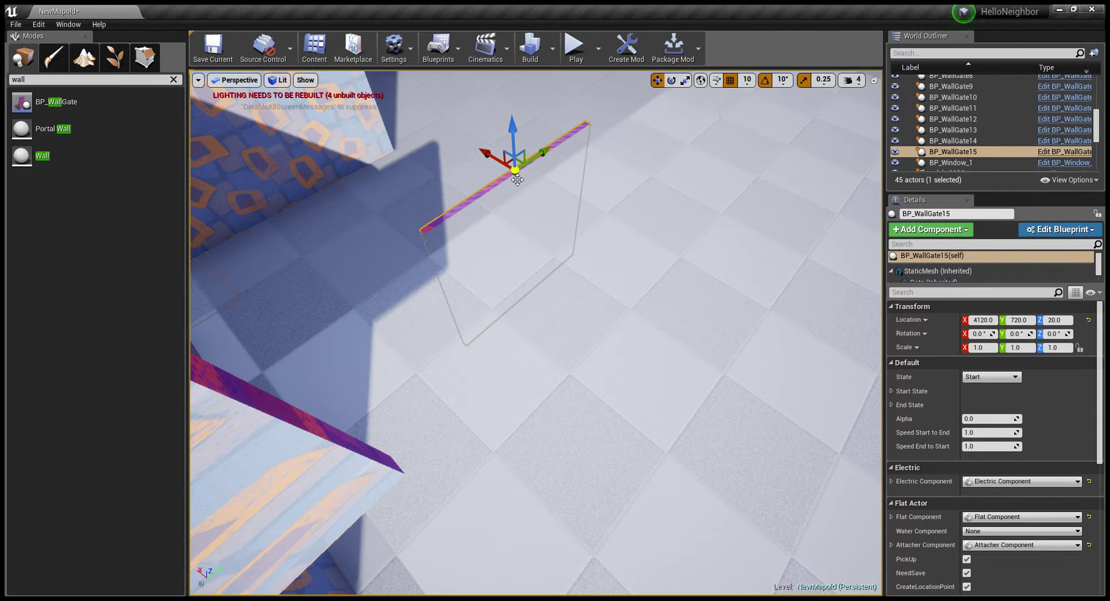
Step: Lift BP_WallGate15 to the wall top against the back wall, turned −90°
{"action": "left_click_drag", "start_coordinate": [517, 180], "coordinate": [454, 95]}
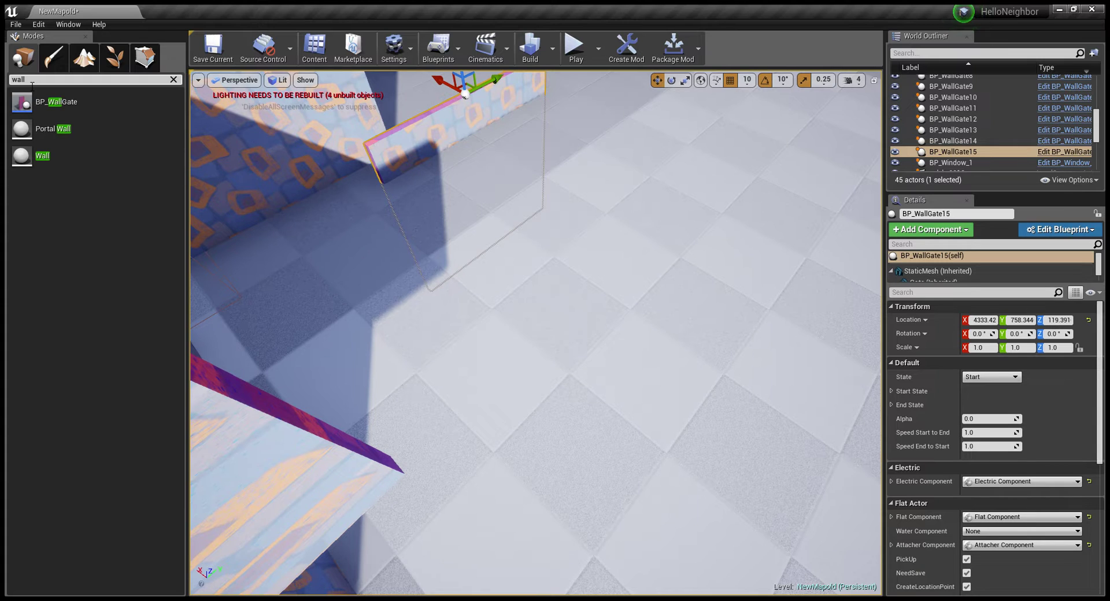
{"action": "right_click_drag", "start_coordinate": [346, 192], "coordinate": [405, 231]}
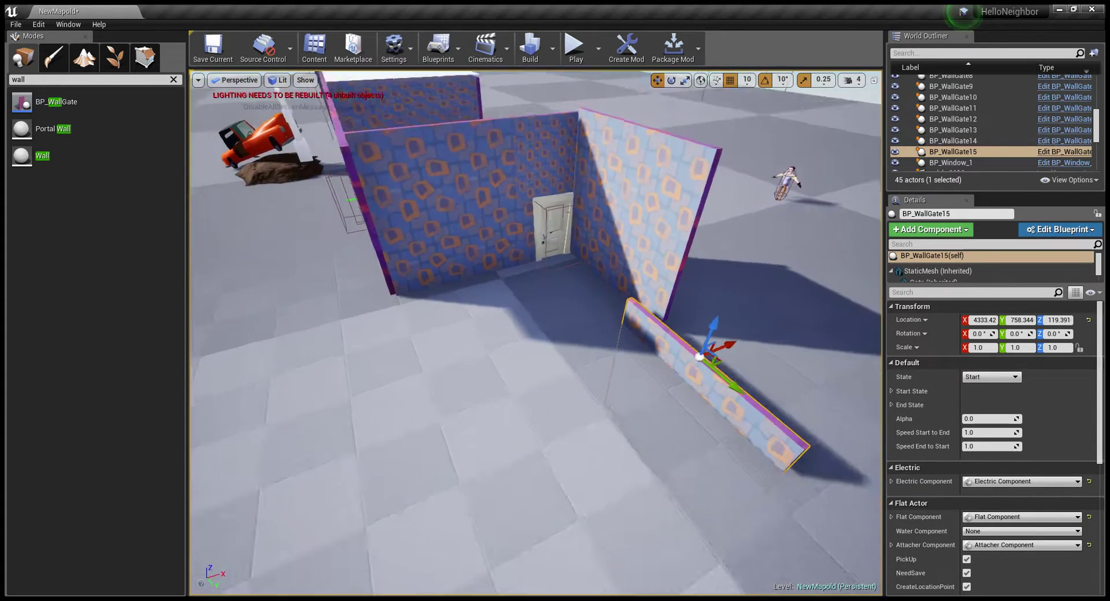
{"action": "right_click_drag", "start_coordinate": [728, 317], "coordinate": [728, 317]}
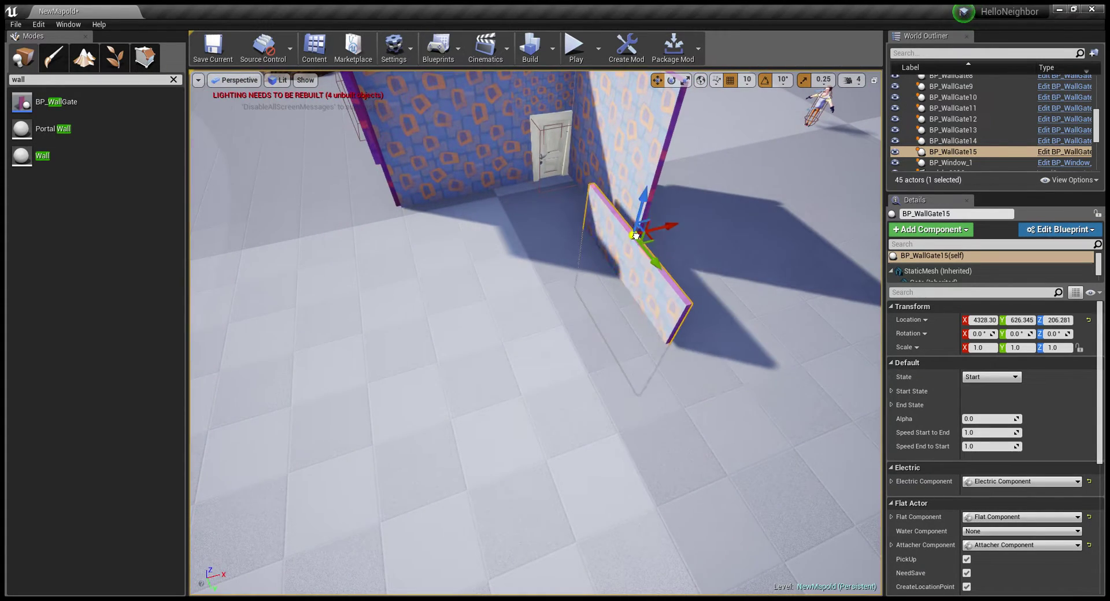
{"action": "left_click_drag", "start_coordinate": [661, 292], "coordinate": [619, 149]}
{"action": "right_click_drag", "start_coordinate": [596, 226], "coordinate": [596, 226]}
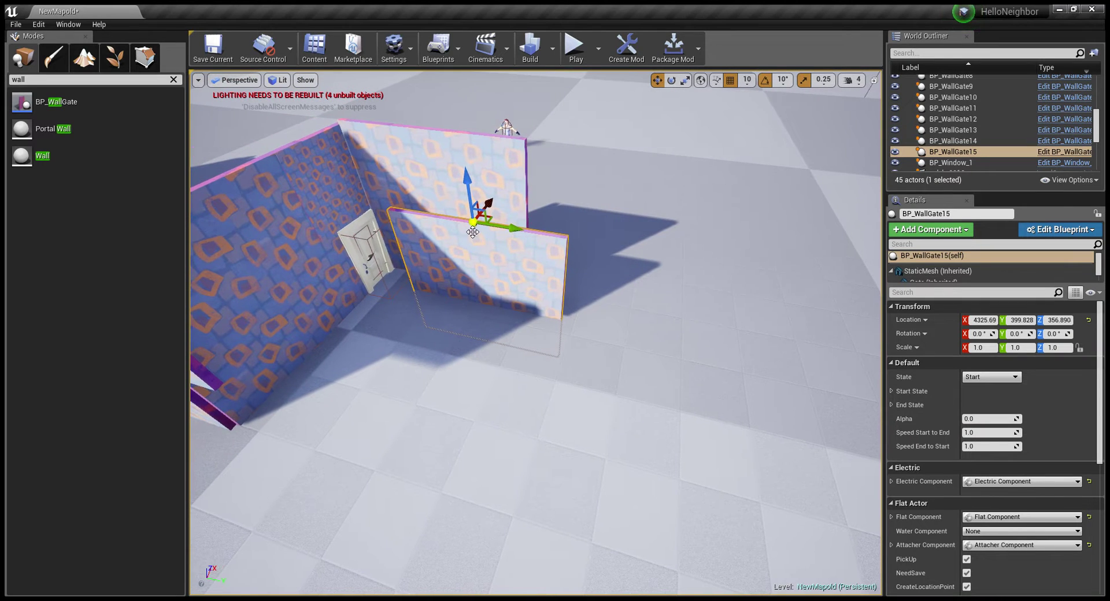
{"action": "mouse_move", "coordinate": [484, 229]}
{"action": "left_mouse_down"}
{"action": "mouse_move", "coordinate": [493, 170]}
{"action": "mouse_move", "coordinate": [439, 165]}
{"action": "left_mouse_up"}
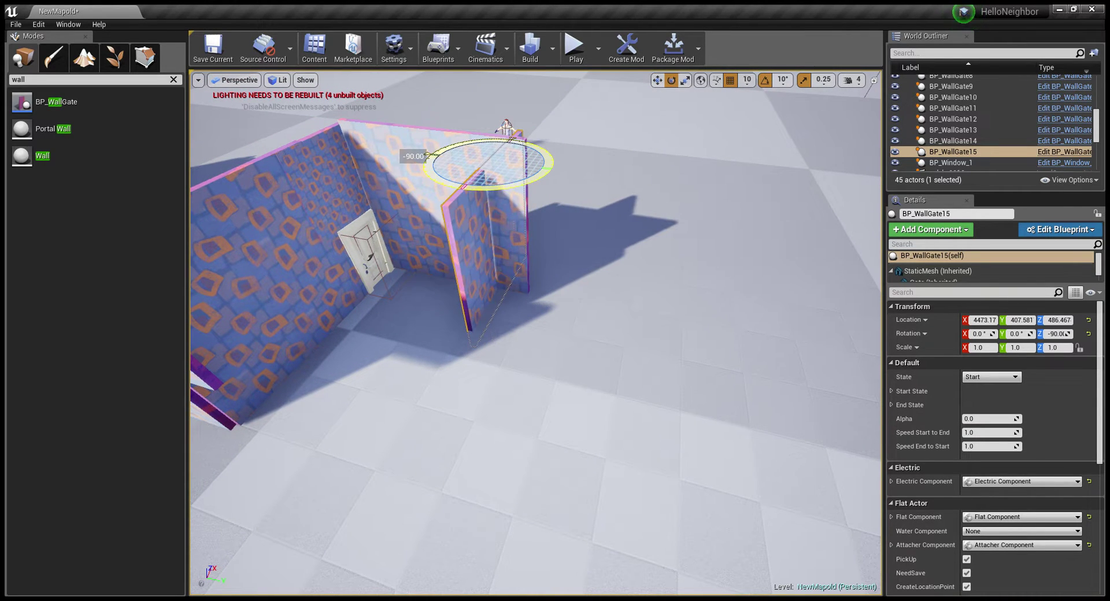
{"action": "right_click_drag", "start_coordinate": [440, 164], "coordinate": [659, 97]}
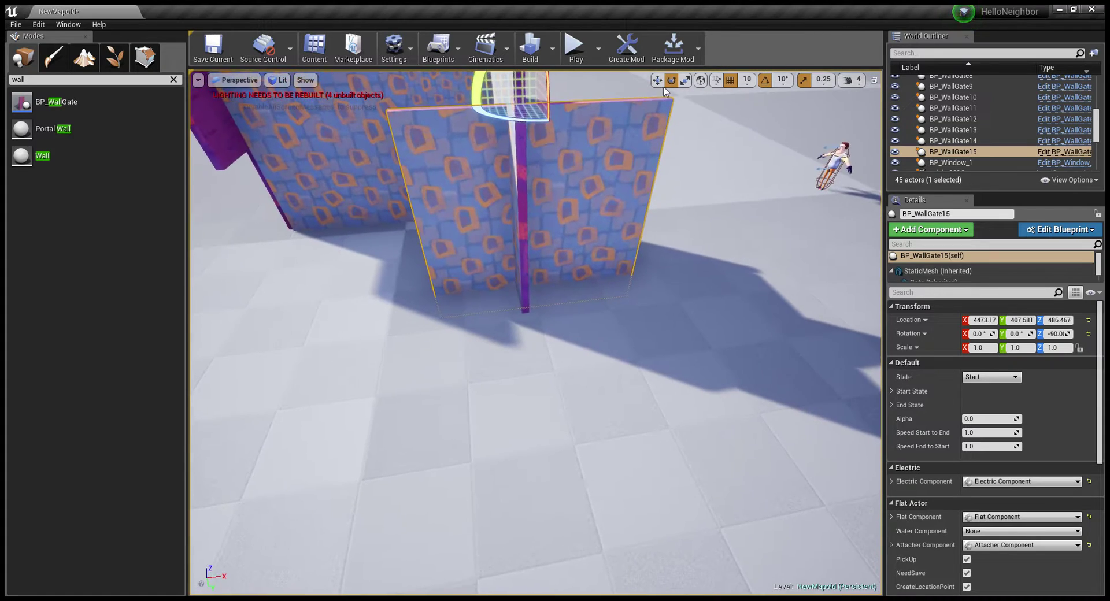
Step: Position BP_WallGate15 at 4108.52, 538.266, 576.179 and add BP_WallGate16 at 3640, 220, 20
{"action": "left_click", "coordinate": [657, 79]}
{"action": "left_click_drag", "start_coordinate": [580, 204], "coordinate": [413, 175]}
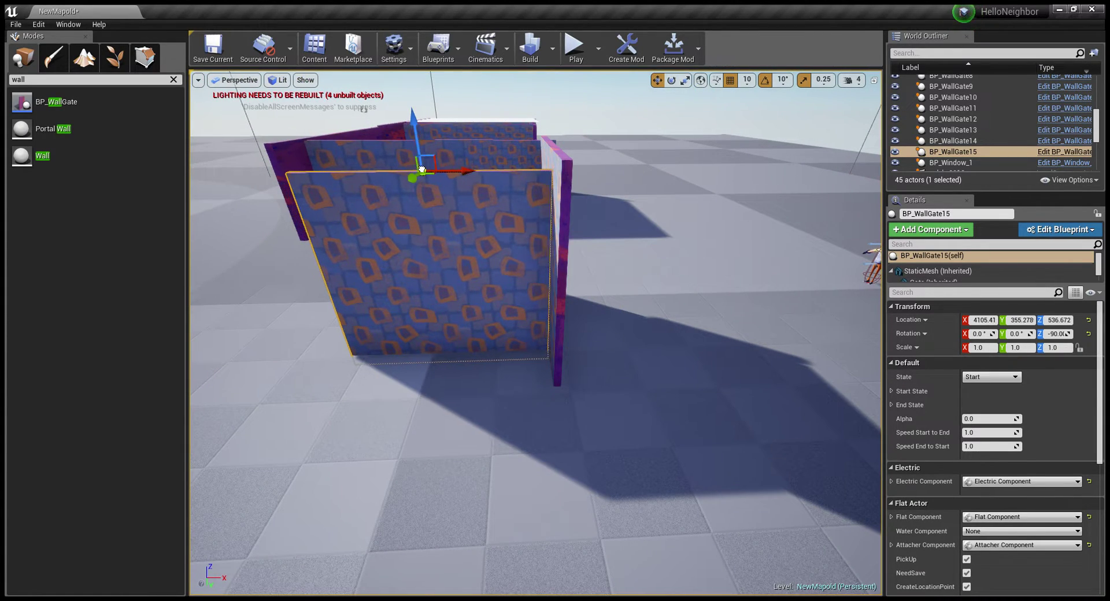
{"action": "right_click_drag", "start_coordinate": [437, 174], "coordinate": [443, 197]}
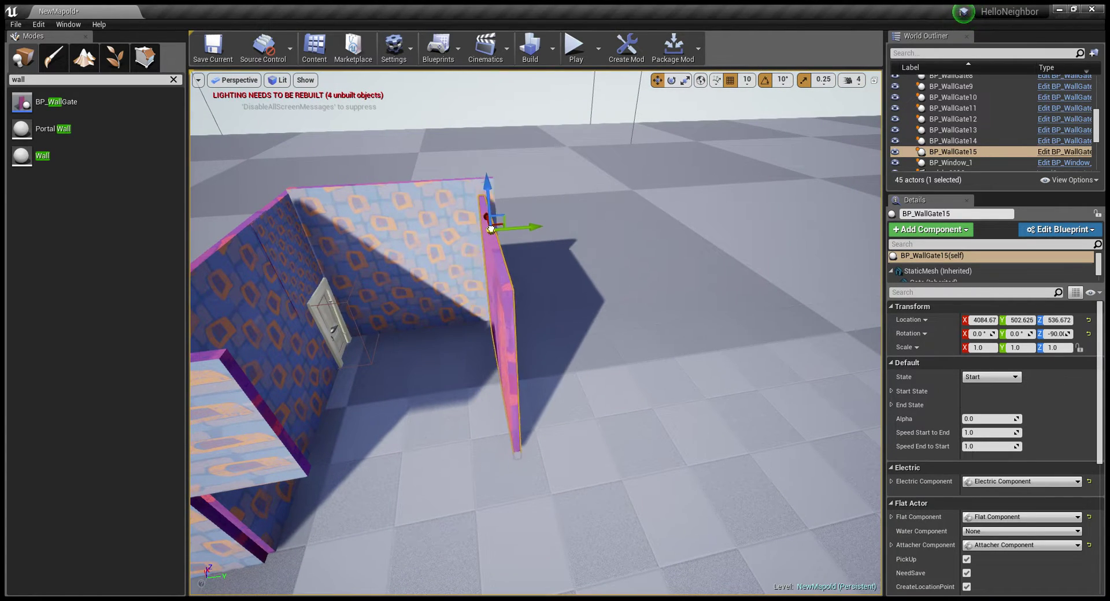
{"action": "mouse_move", "coordinate": [502, 209]}
{"action": "right_mouse_down"}
{"action": "mouse_move", "coordinate": [461, 172]}
{"action": "mouse_move", "coordinate": [706, 160]}
{"action": "mouse_move", "coordinate": [516, 219]}
{"action": "mouse_move", "coordinate": [497, 191]}
{"action": "right_mouse_up"}
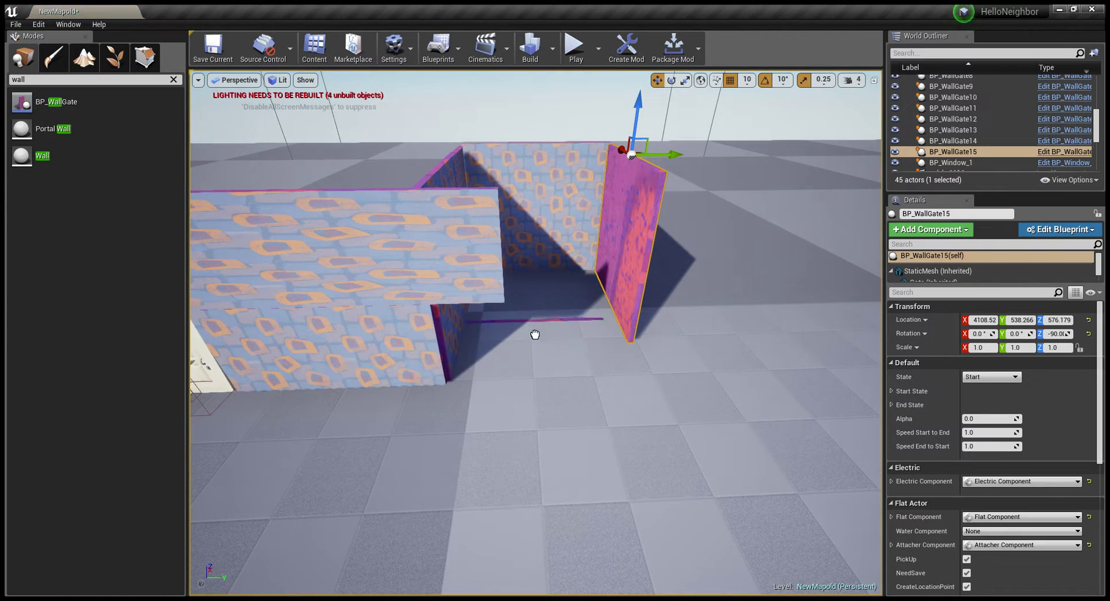
{"action": "left_click_drag", "start_coordinate": [549, 382], "coordinate": [549, 383]}
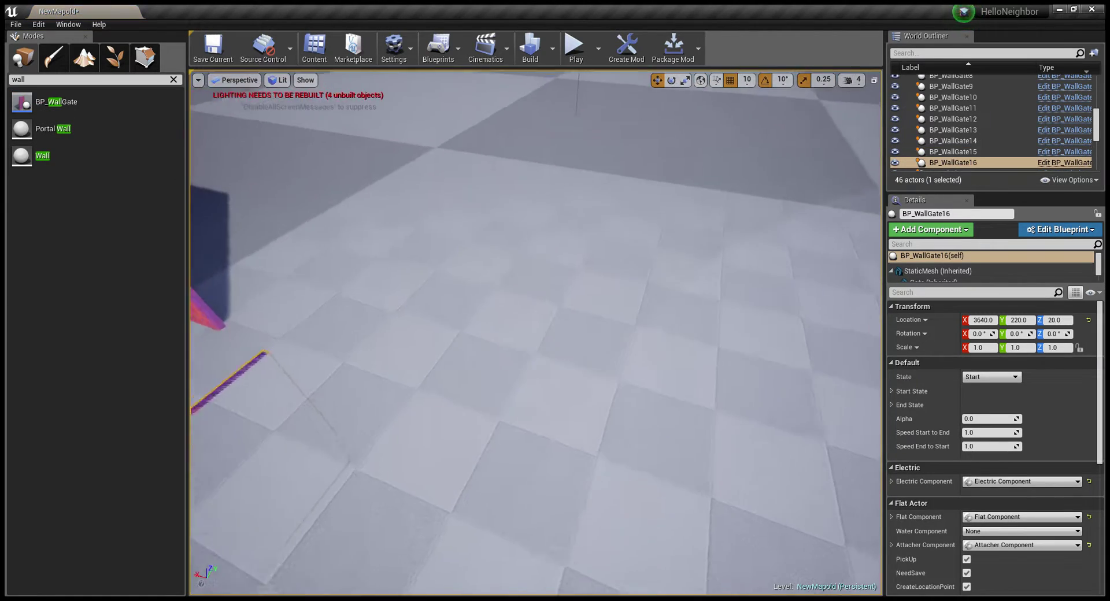
Step: Lift BP_WallGate16 into line beside the neighbouring wall at 3622.86, 204.981, 571.154
{"action": "right_click_drag", "start_coordinate": [549, 383], "coordinate": [521, 347]}
{"action": "right_click_drag", "start_coordinate": [601, 356], "coordinate": [603, 356]}
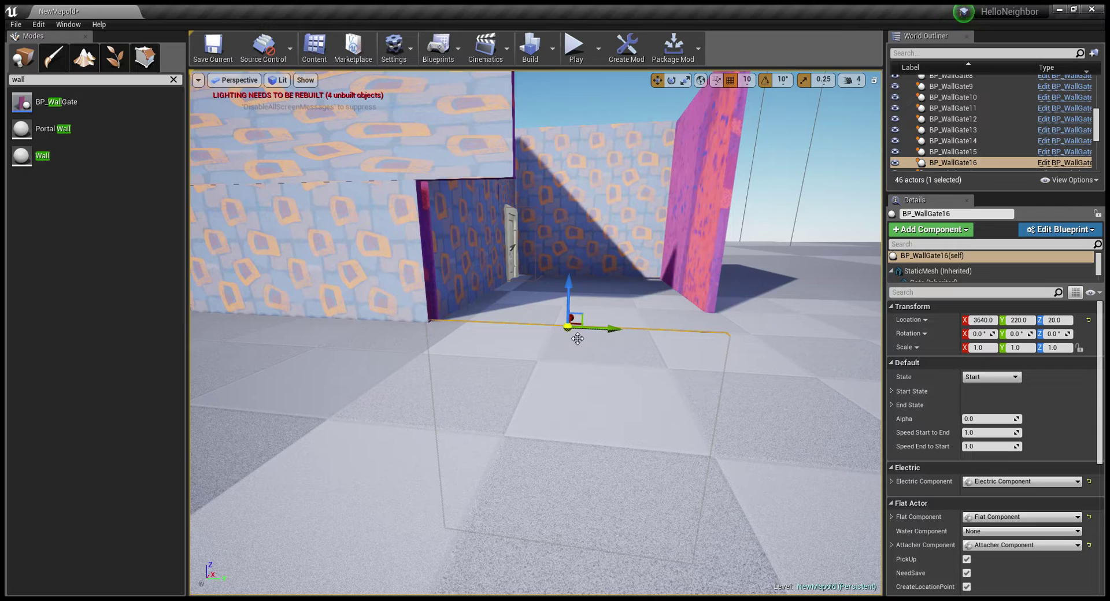
{"action": "left_click_drag", "start_coordinate": [588, 149], "coordinate": [590, 135]}
{"action": "right_click_drag", "start_coordinate": [590, 135], "coordinate": [611, 173]}
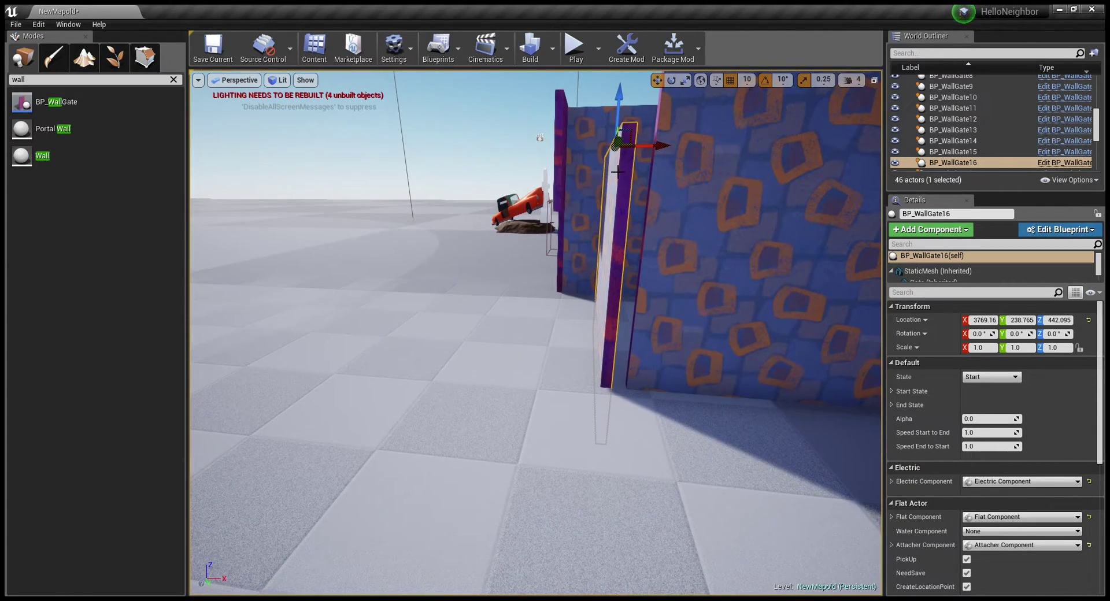
{"action": "left_click_drag", "start_coordinate": [614, 149], "coordinate": [549, 88]}
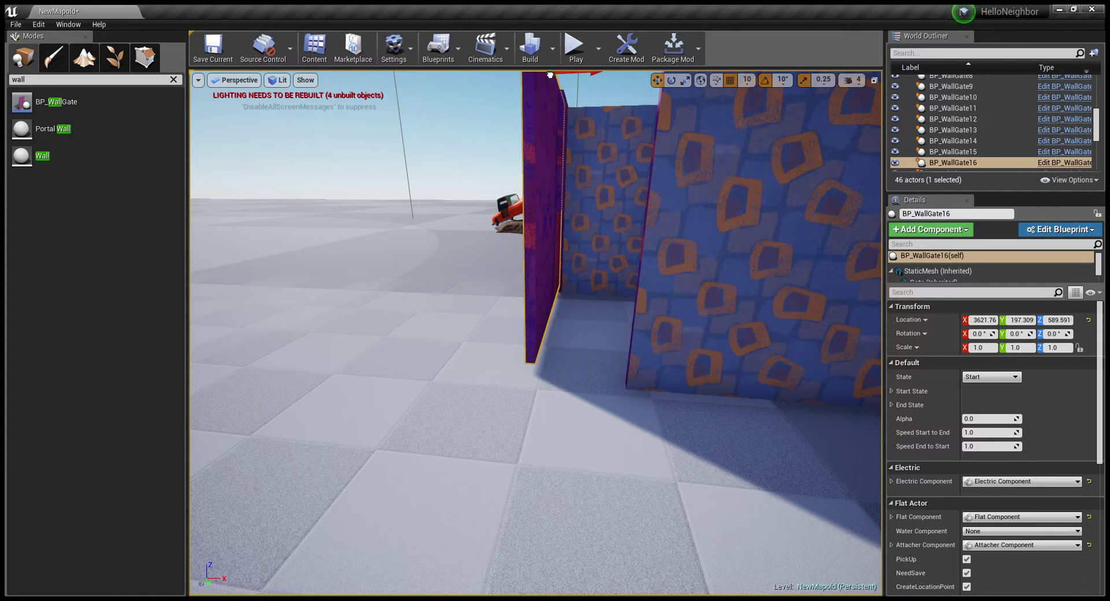
{"action": "right_click_drag", "start_coordinate": [549, 84], "coordinate": [608, 138]}
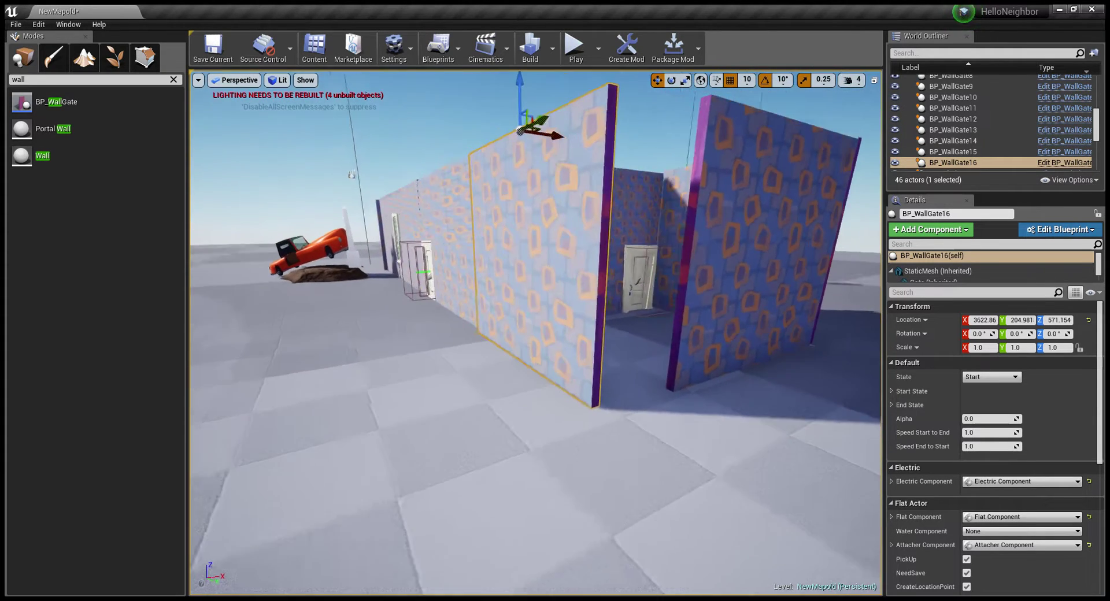
{"action": "left_click", "coordinate": [509, 72]}
{"action": "right_click_drag", "start_coordinate": [509, 72], "coordinate": [439, 98]}
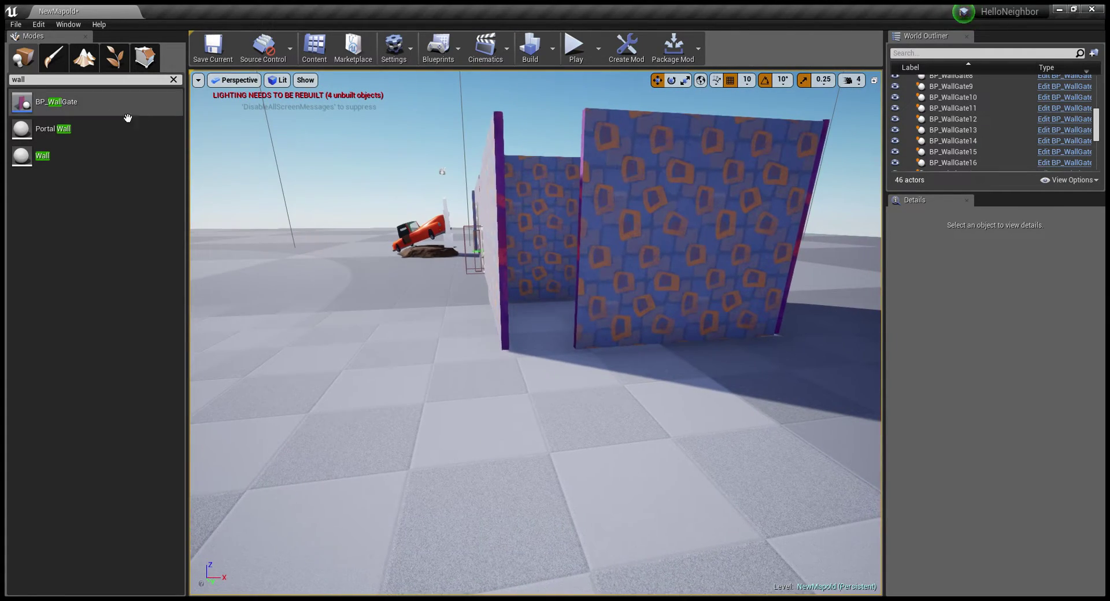
Step: Add a new BP_WallGate panel to the level and rotate it -90°
{"action": "left_click_drag", "start_coordinate": [219, 130], "coordinate": [567, 153]}
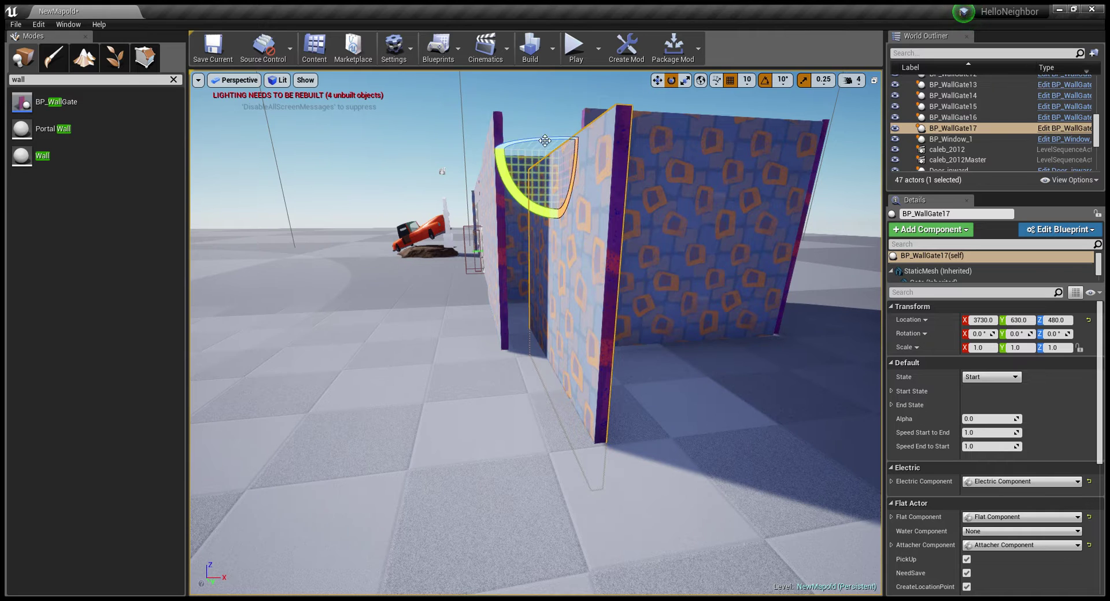
{"action": "left_click_drag", "start_coordinate": [545, 140], "coordinate": [601, 144]}
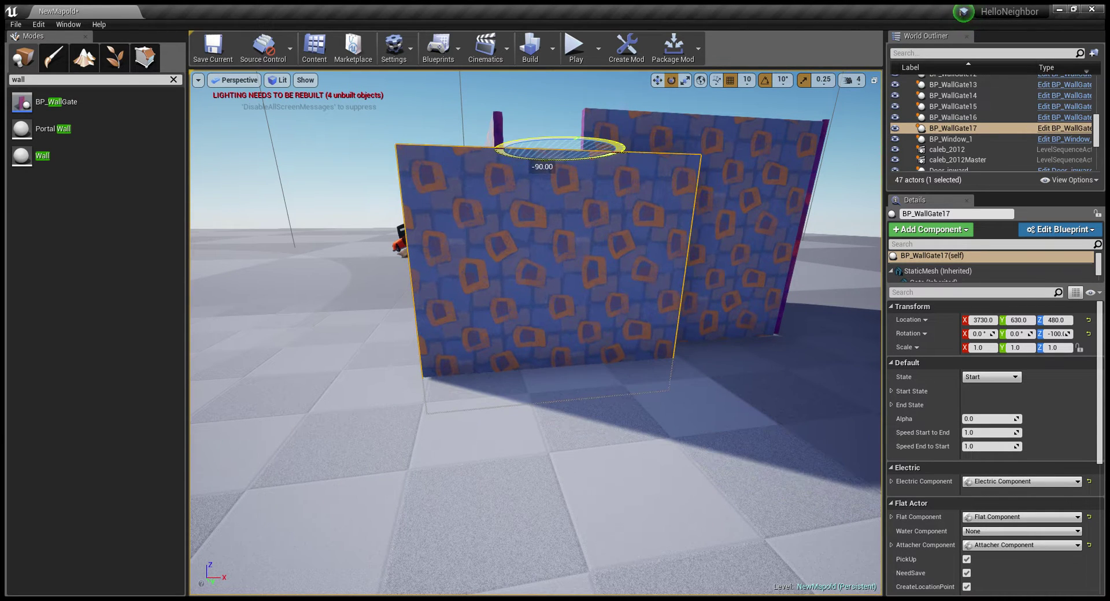
{"action": "key", "text": "Escape"}
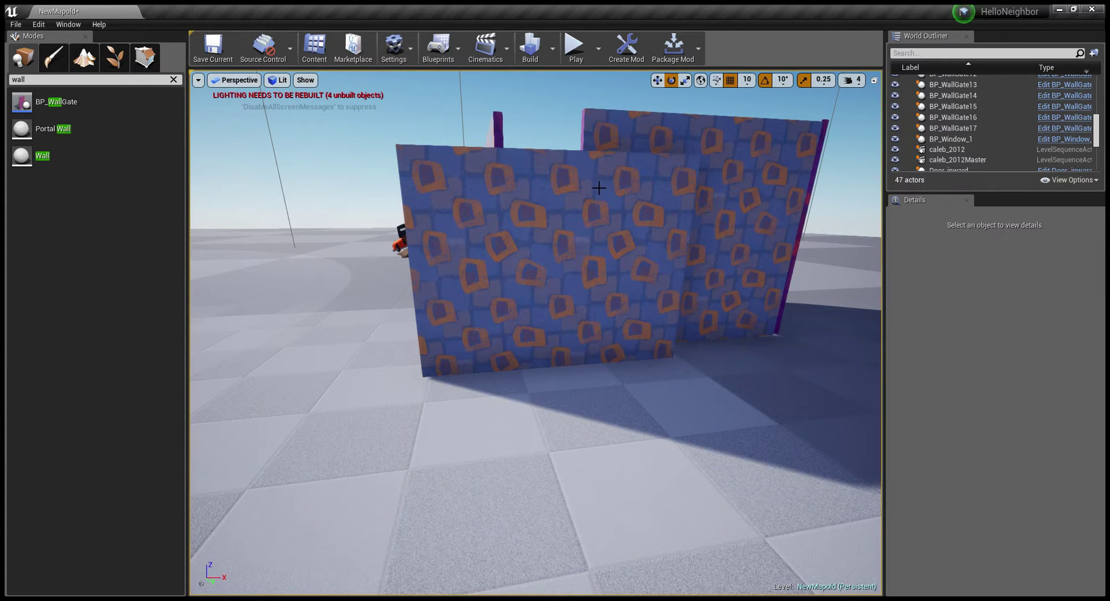
{"action": "left_click", "coordinate": [560, 167]}
Step: Move BP_WallGate17 to 3902.46, 517.309, 574.269 so it closes the room's side
{"action": "left_click", "coordinate": [657, 81]}
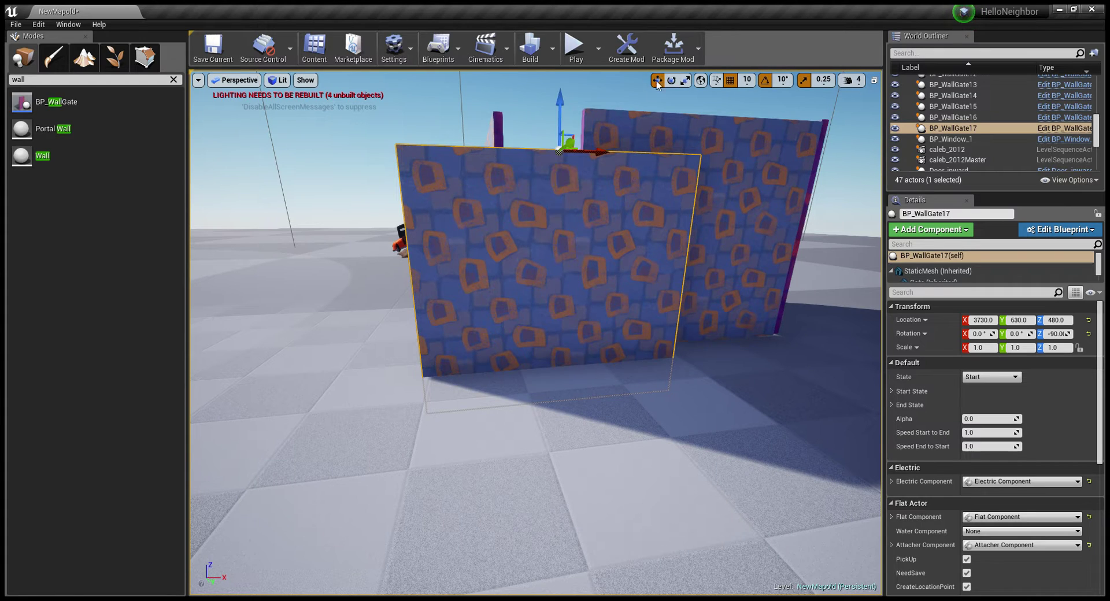
{"action": "left_click_drag", "start_coordinate": [557, 152], "coordinate": [668, 97]}
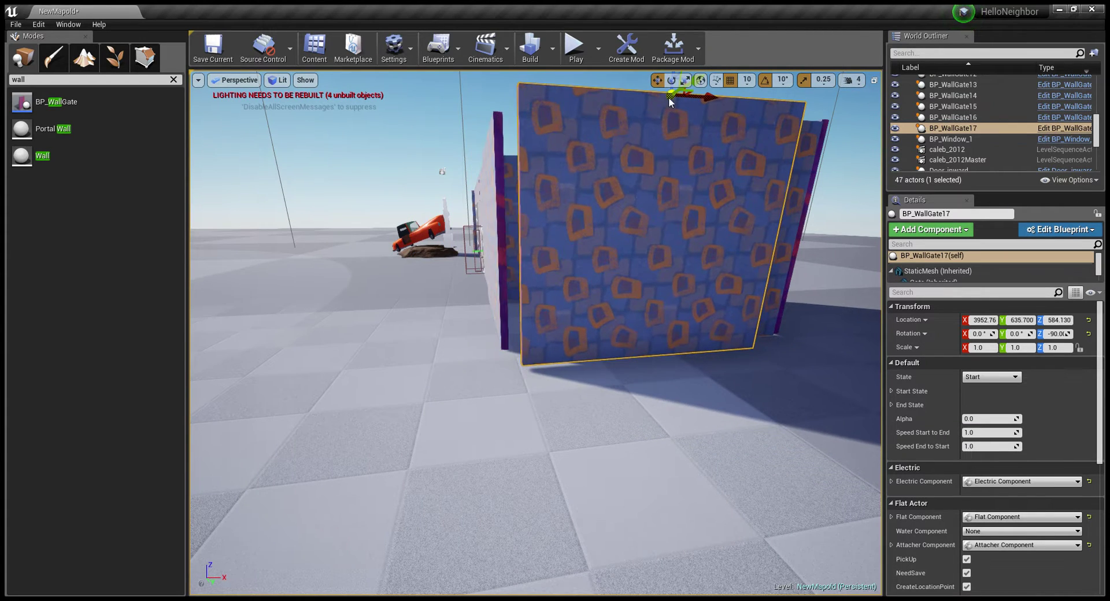
{"action": "right_click_drag", "start_coordinate": [668, 97], "coordinate": [809, 116]}
{"action": "right_click_drag", "start_coordinate": [661, 106], "coordinate": [499, 117]}
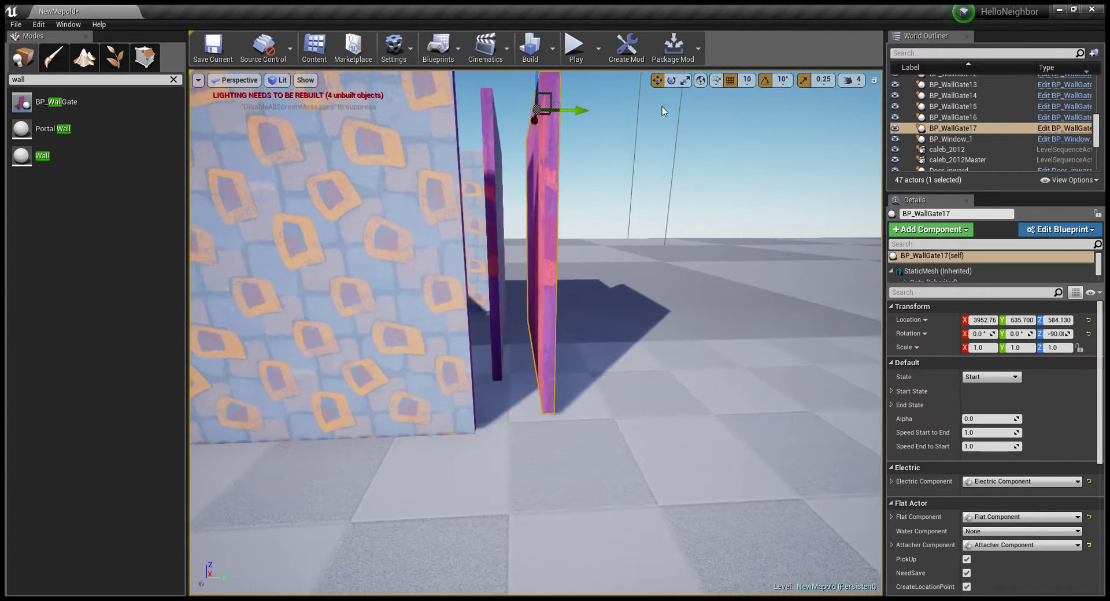
{"action": "left_click_drag", "start_coordinate": [547, 116], "coordinate": [503, 106]}
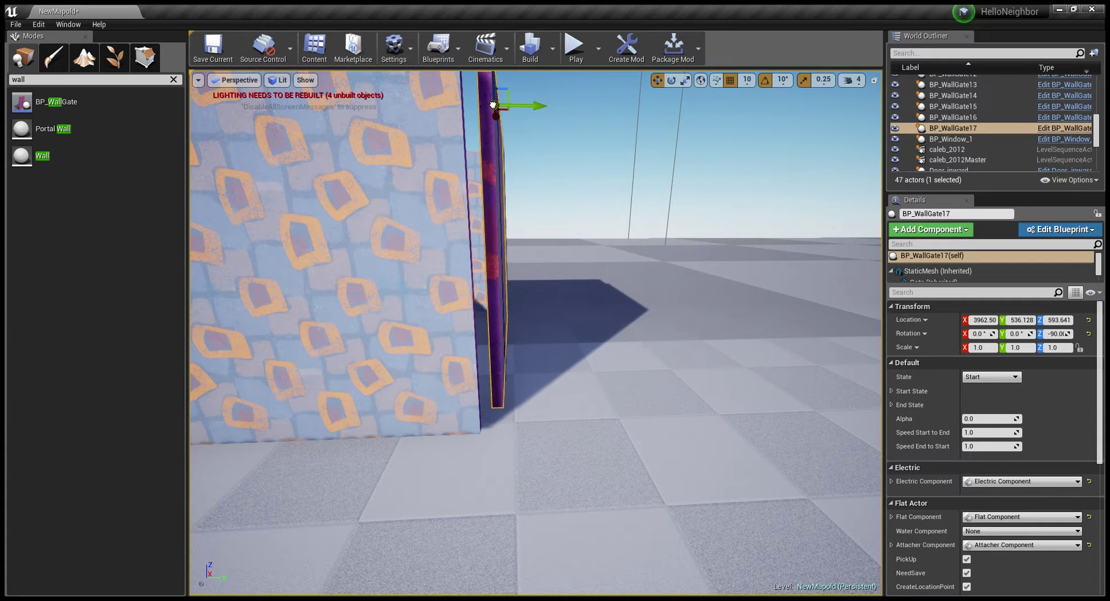
{"action": "right_click_drag", "start_coordinate": [492, 105], "coordinate": [598, 135]}
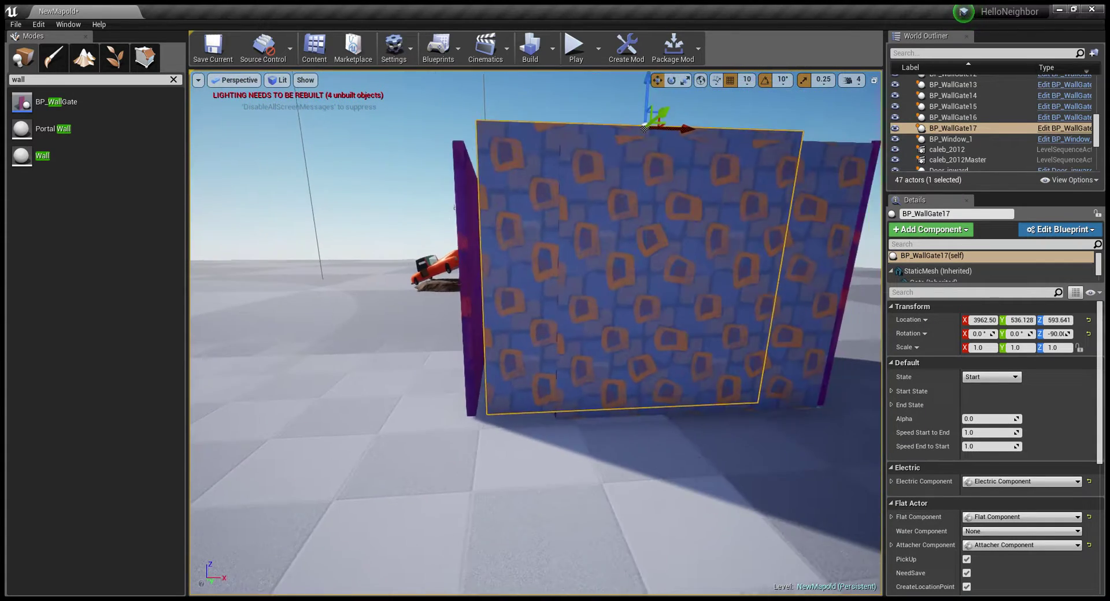
{"action": "left_click_drag", "start_coordinate": [615, 150], "coordinate": [593, 162]}
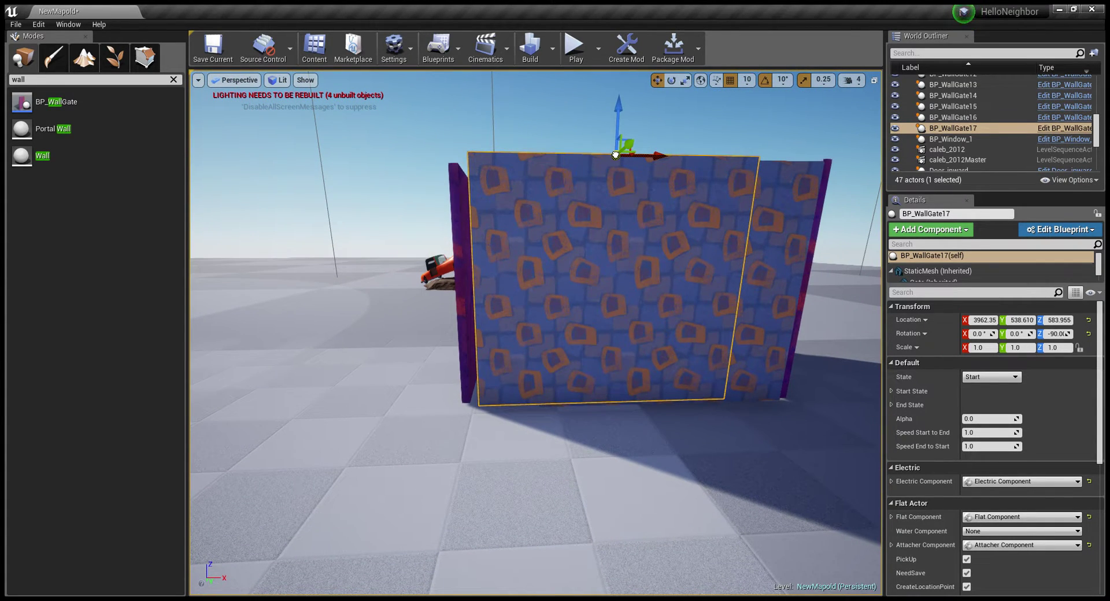
{"action": "mouse_move", "coordinate": [593, 162]}
{"action": "right_mouse_down"}
{"action": "mouse_move", "coordinate": [545, 141]}
{"action": "mouse_move", "coordinate": [520, 151]}
{"action": "mouse_move", "coordinate": [509, 173]}
{"action": "right_mouse_up"}
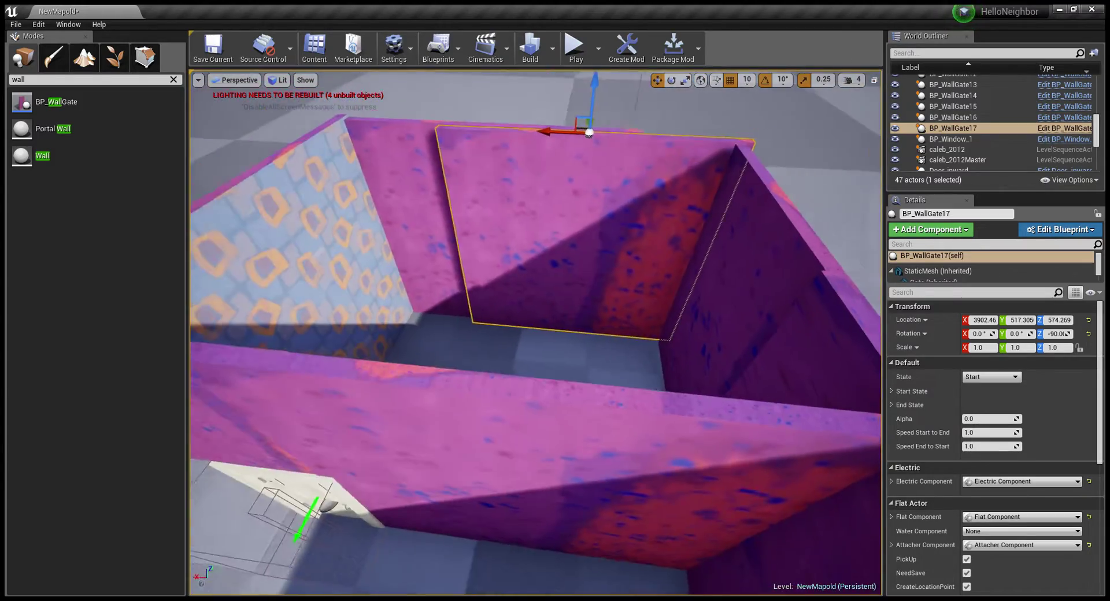
{"action": "right_click_drag", "start_coordinate": [609, 126], "coordinate": [608, 126]}
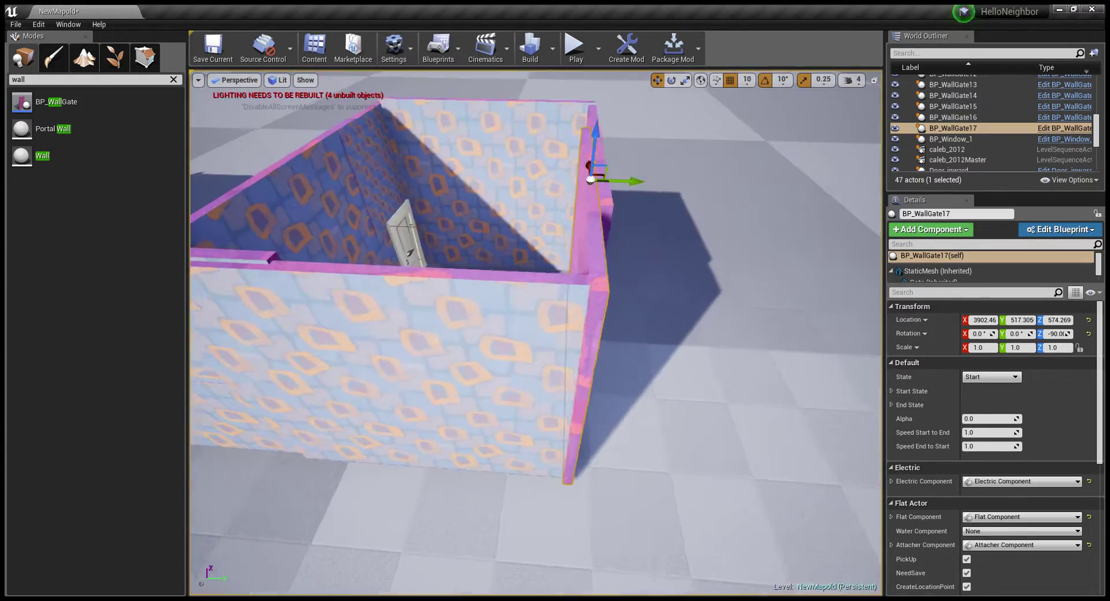
Step: Inspect the room's walls and door, checking BP_WallGate15 and the piece above the door
{"action": "left_click", "coordinate": [612, 127]}
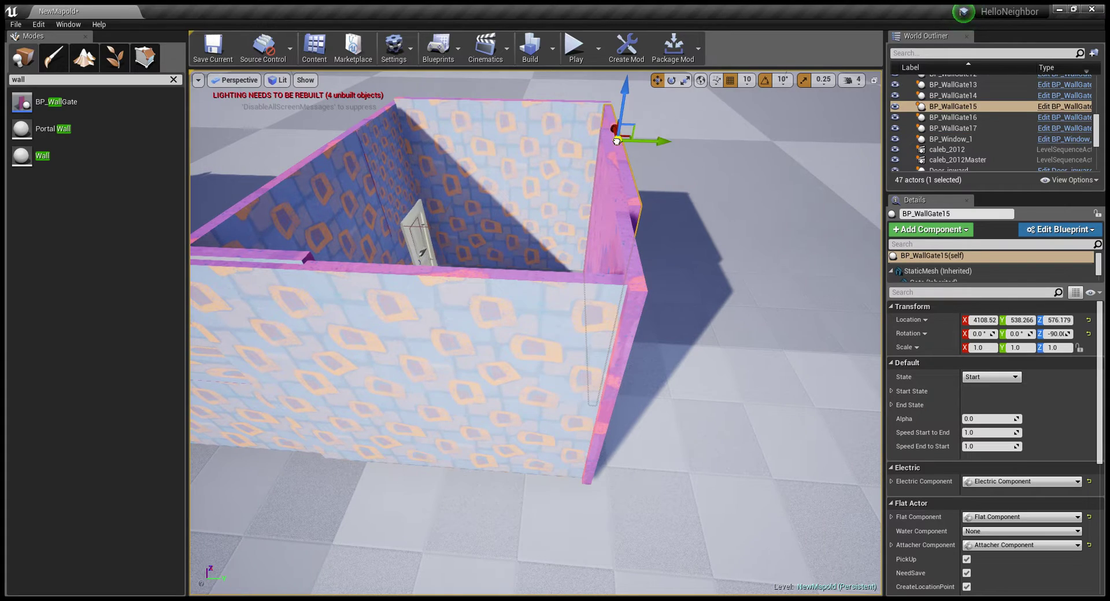
{"action": "right_click_drag", "start_coordinate": [609, 140], "coordinate": [570, 116]}
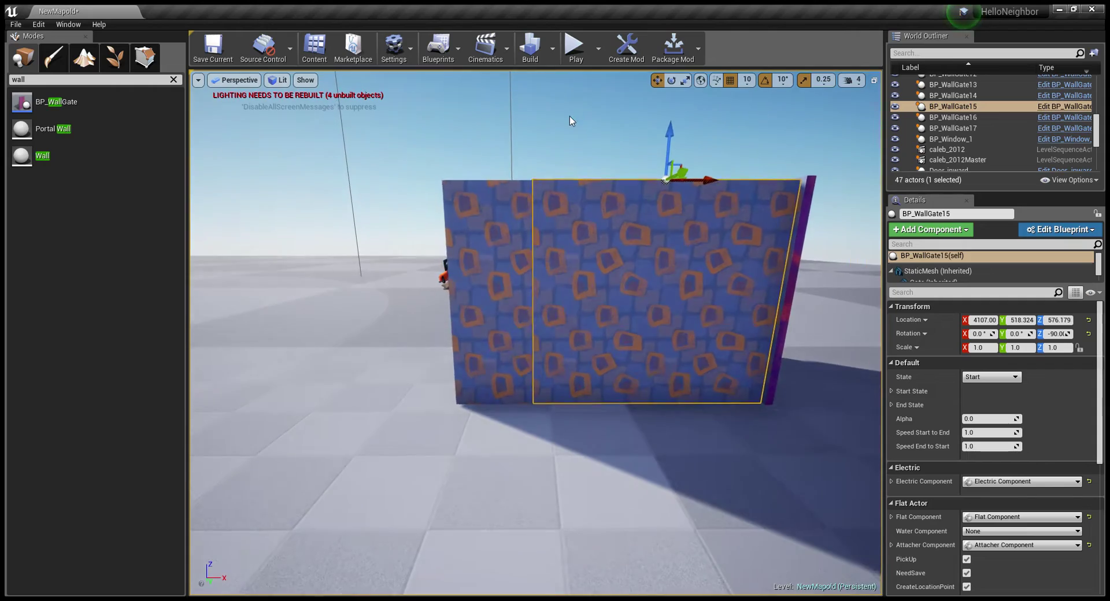
{"action": "left_click", "coordinate": [568, 121]}
{"action": "right_click_drag", "start_coordinate": [566, 119], "coordinate": [566, 119]}
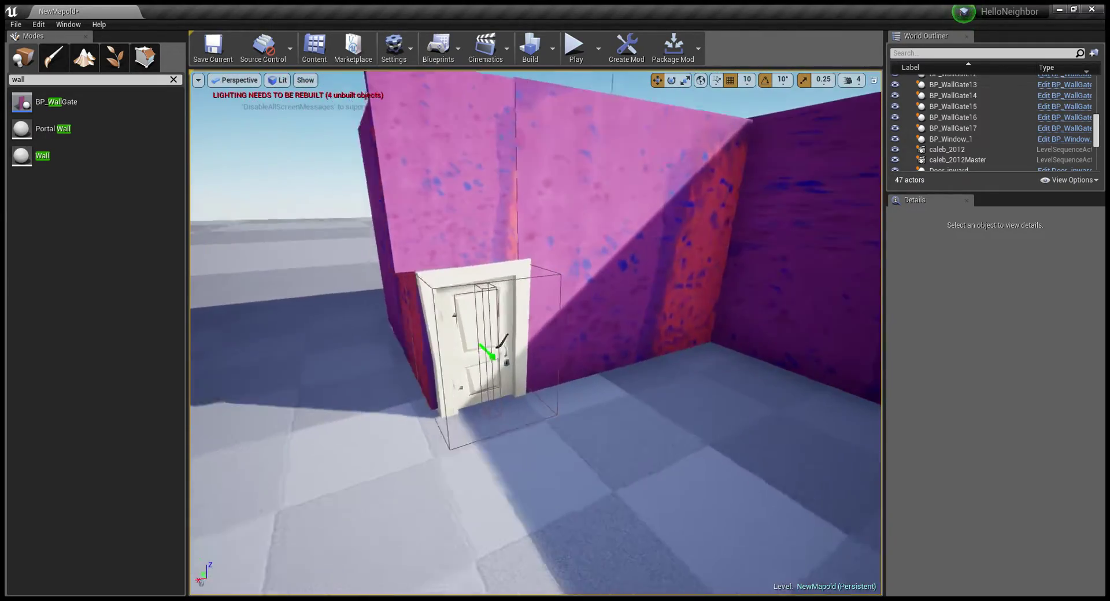
{"action": "right_click_drag", "start_coordinate": [389, 111], "coordinate": [389, 111]}
{"action": "left_click", "coordinate": [379, 131]}
{"action": "right_click_drag", "start_coordinate": [391, 158], "coordinate": [391, 159]}
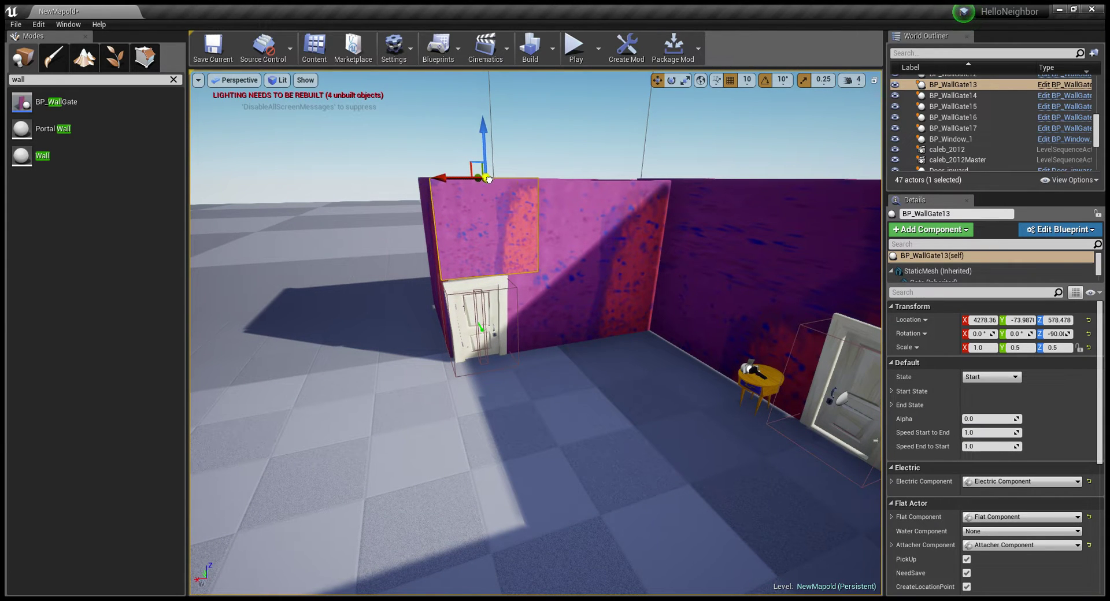
{"action": "right_click_drag", "start_coordinate": [488, 182], "coordinate": [488, 182]}
{"action": "key", "text": "Escape"}
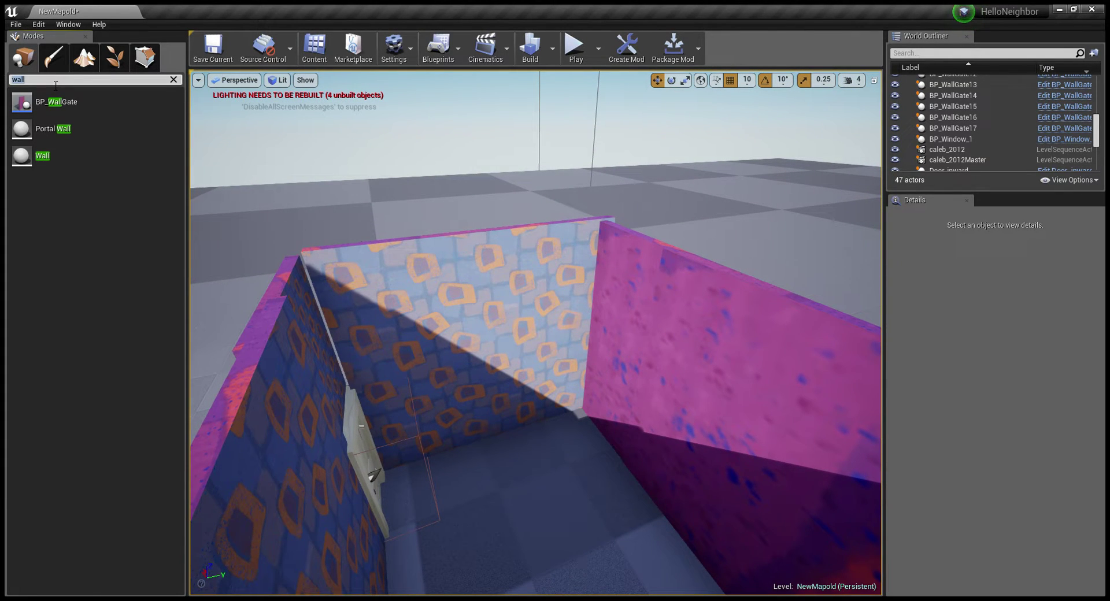
Step: Drop a Basic Shape Plane from Recently Placed into the walled room
{"action": "key", "text": "BackSpace"}
{"action": "key", "text": "BackSpace"}
{"action": "key", "text": "BackSpace"}
{"action": "left_click", "coordinate": [37, 95]}
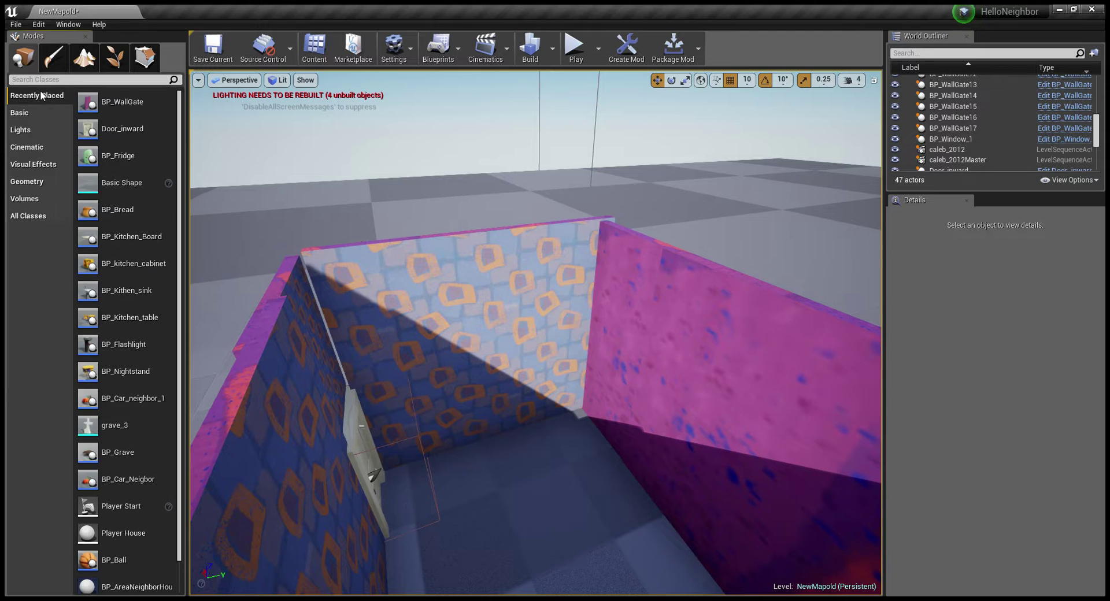
{"action": "right_click_drag", "start_coordinate": [404, 190], "coordinate": [404, 191]}
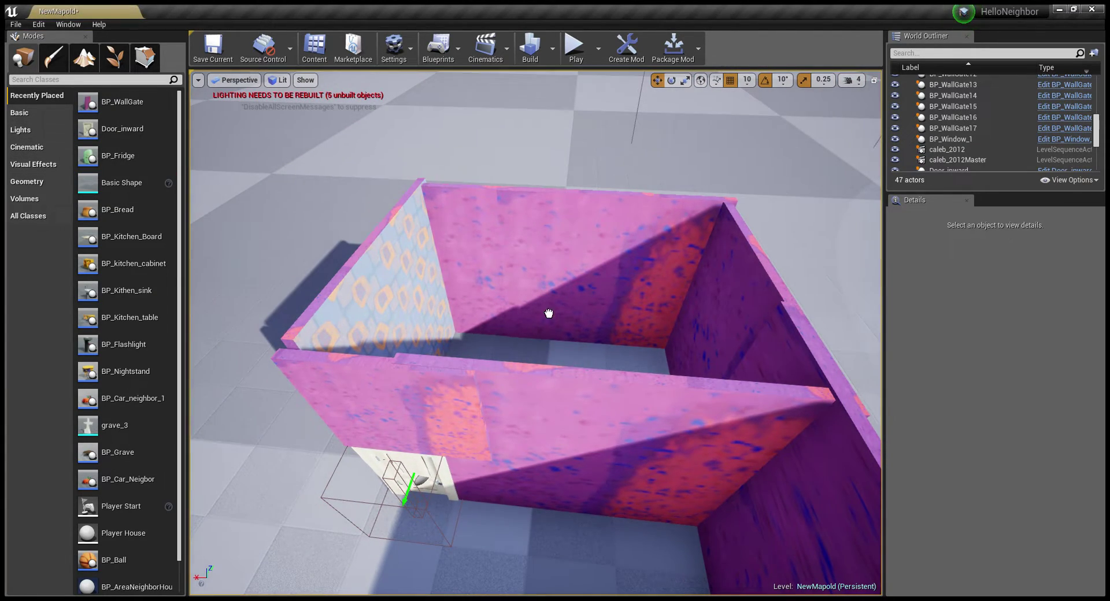
{"action": "left_click_drag", "start_coordinate": [545, 368], "coordinate": [546, 368]}
{"action": "left_click_drag", "start_coordinate": [492, 324], "coordinate": [491, 325], "text": "alt"}
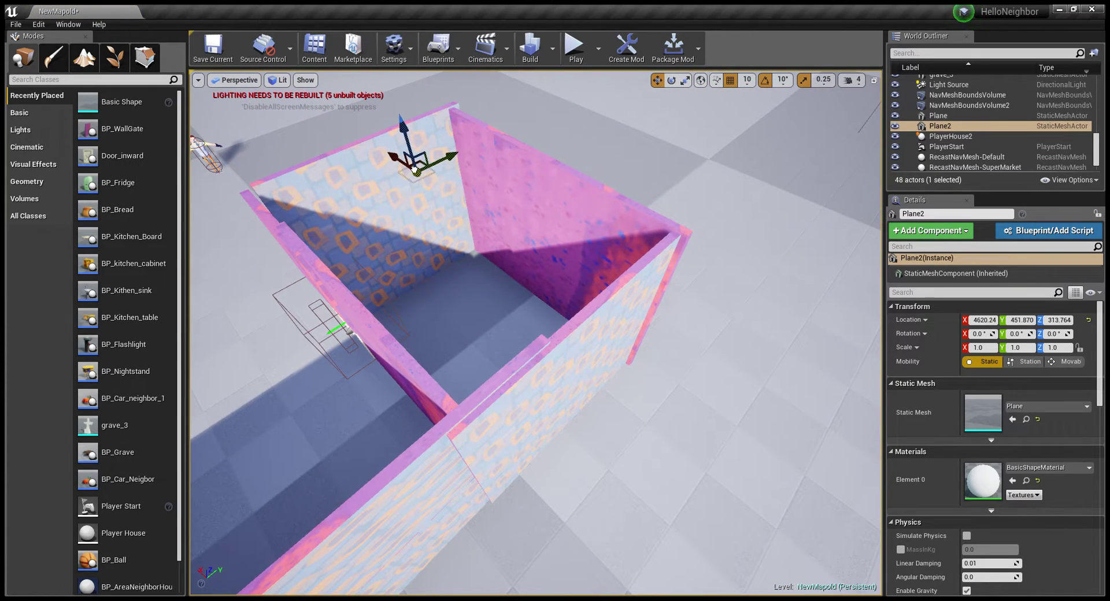
Step: Stretch the Plane2 ceiling along X to cover the room
{"action": "right_click_drag", "start_coordinate": [414, 168], "coordinate": [343, 182]}
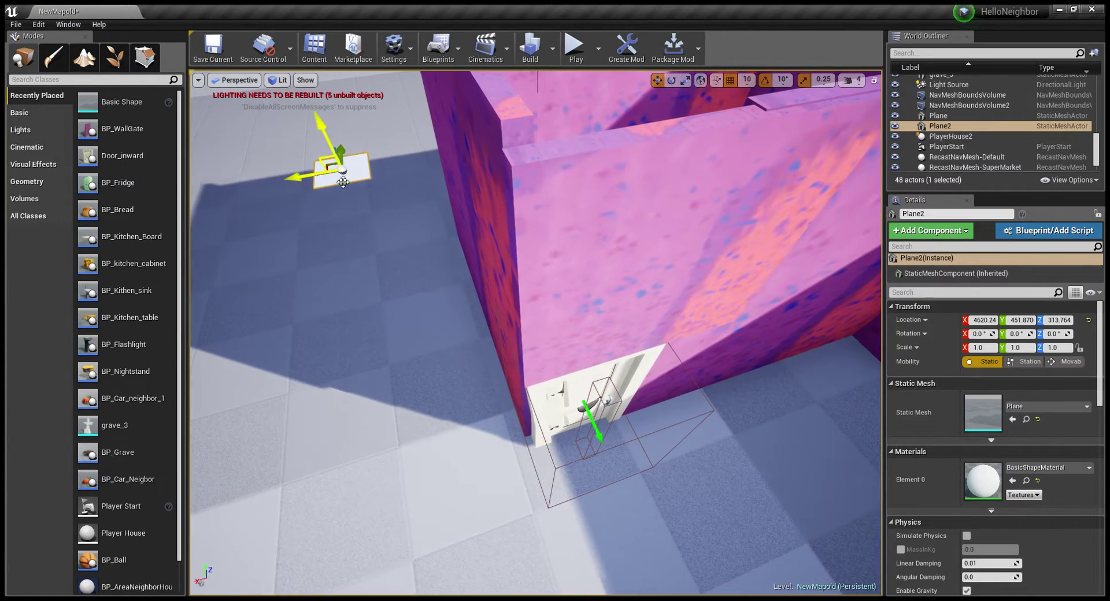
{"action": "right_click_drag", "start_coordinate": [496, 289], "coordinate": [495, 254]}
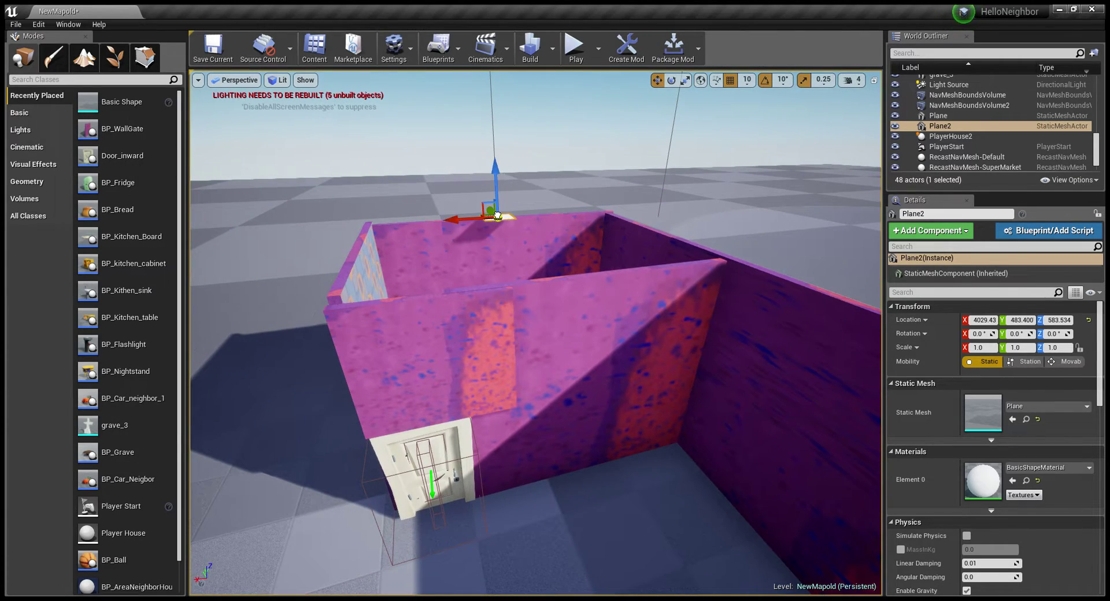
{"action": "right_click_drag", "start_coordinate": [497, 215], "coordinate": [519, 251]}
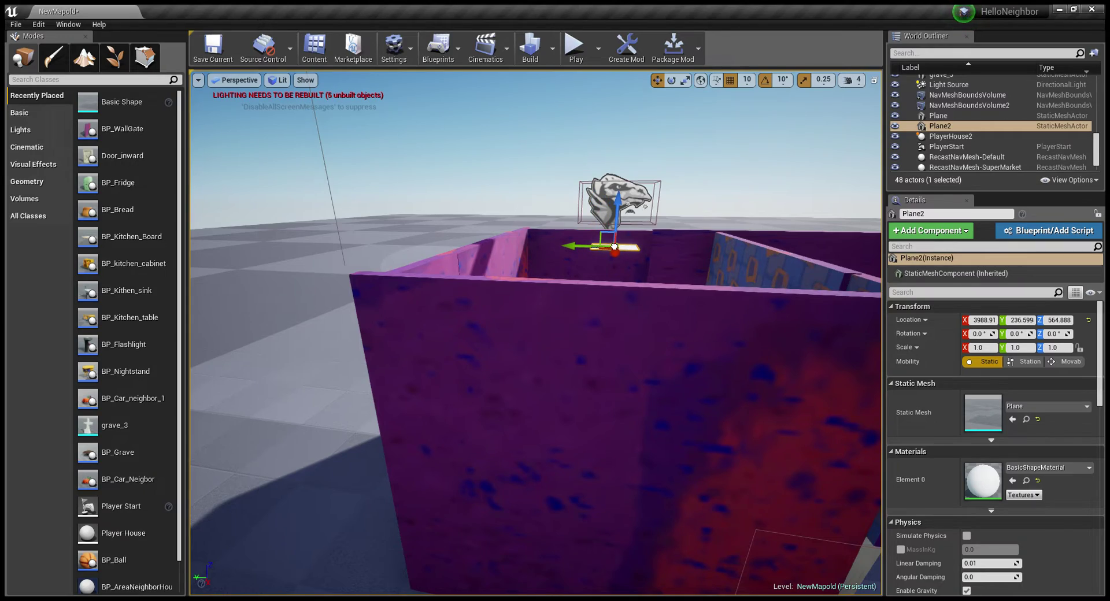
{"action": "right_click_drag", "start_coordinate": [614, 247], "coordinate": [584, 277]}
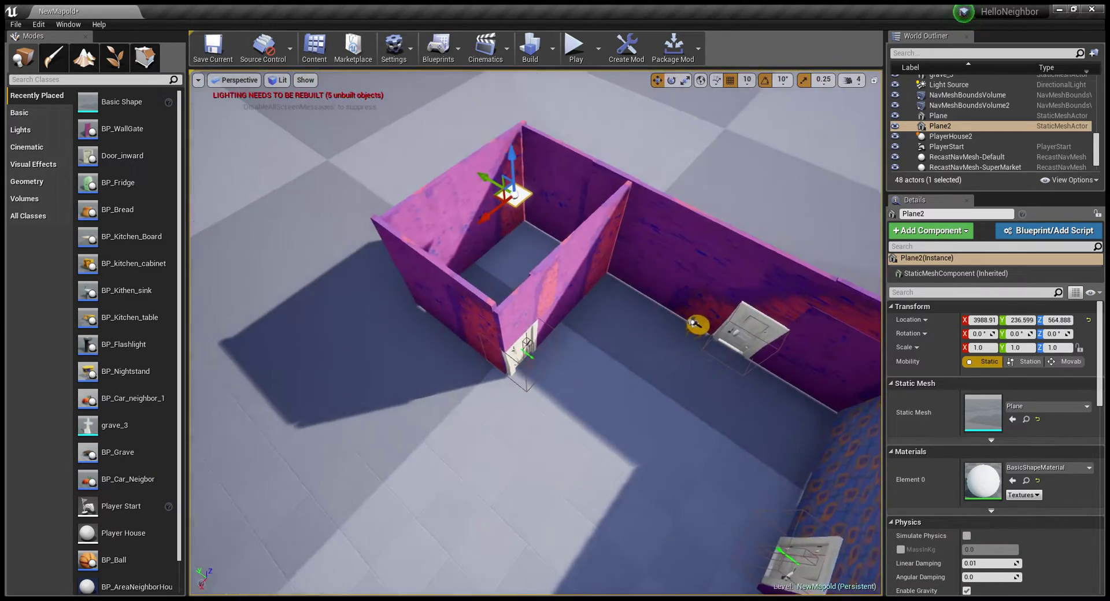
{"action": "mouse_move", "coordinate": [696, 324]}
{"action": "right_mouse_down"}
{"action": "mouse_move", "coordinate": [682, 572]}
{"action": "mouse_move", "coordinate": [609, 523]}
{"action": "right_mouse_up"}
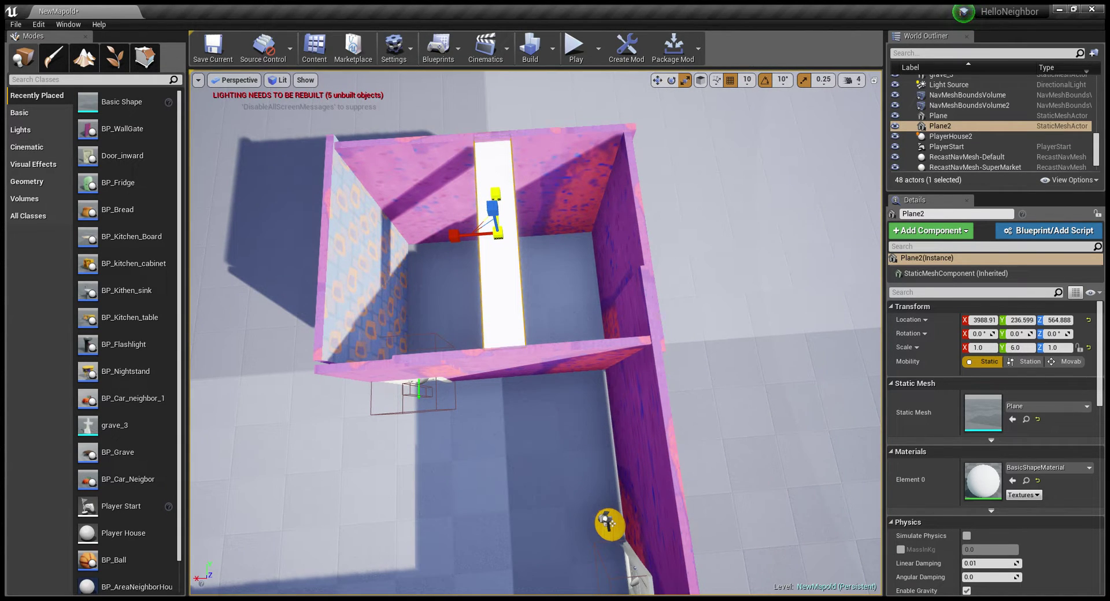
{"action": "mouse_move", "coordinate": [535, 333]}
{"action": "right_mouse_down"}
{"action": "mouse_move", "coordinate": [593, 333]}
{"action": "mouse_move", "coordinate": [572, 333]}
{"action": "mouse_move", "coordinate": [600, 228]}
{"action": "right_mouse_up"}
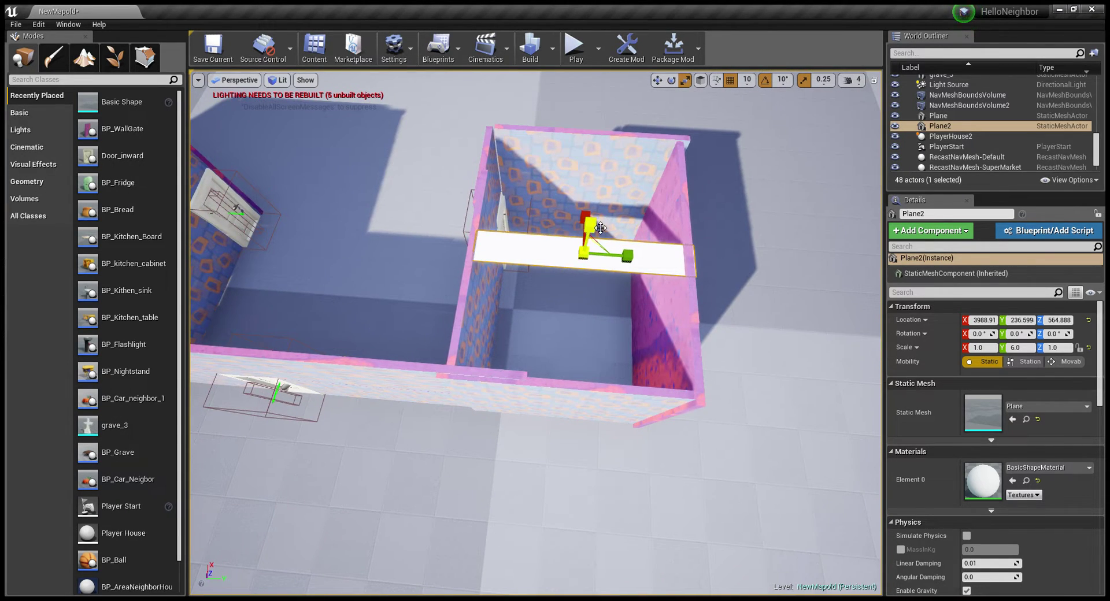
{"action": "left_click_drag", "start_coordinate": [593, 223], "coordinate": [593, 179]}
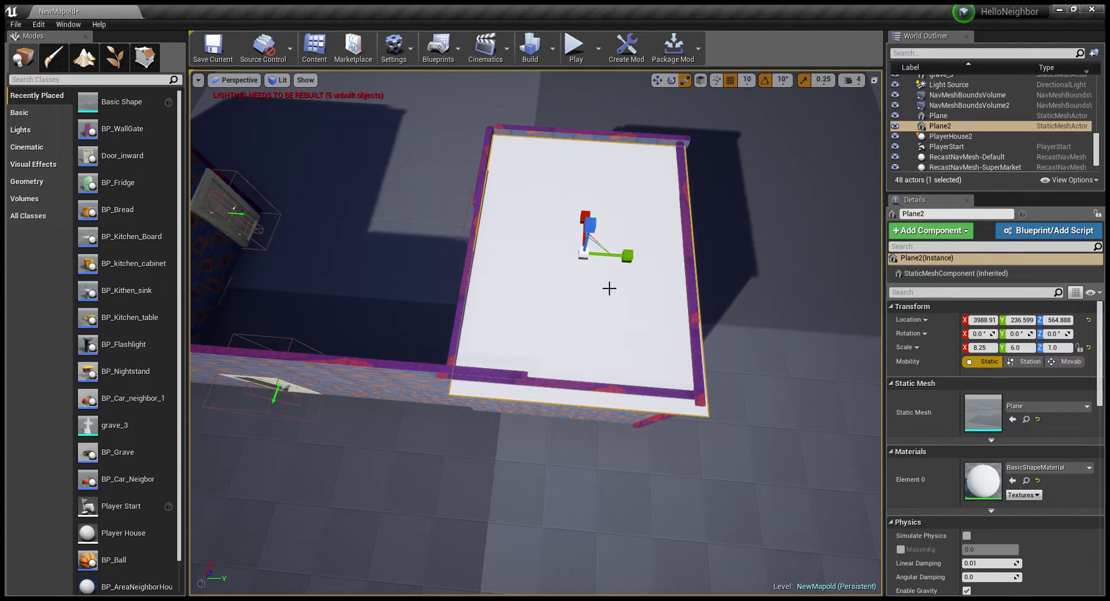
Step: Nudge Plane2 into line with the walls at ceiling height Z 564.888
{"action": "right_click_drag", "start_coordinate": [609, 287], "coordinate": [649, 85]}
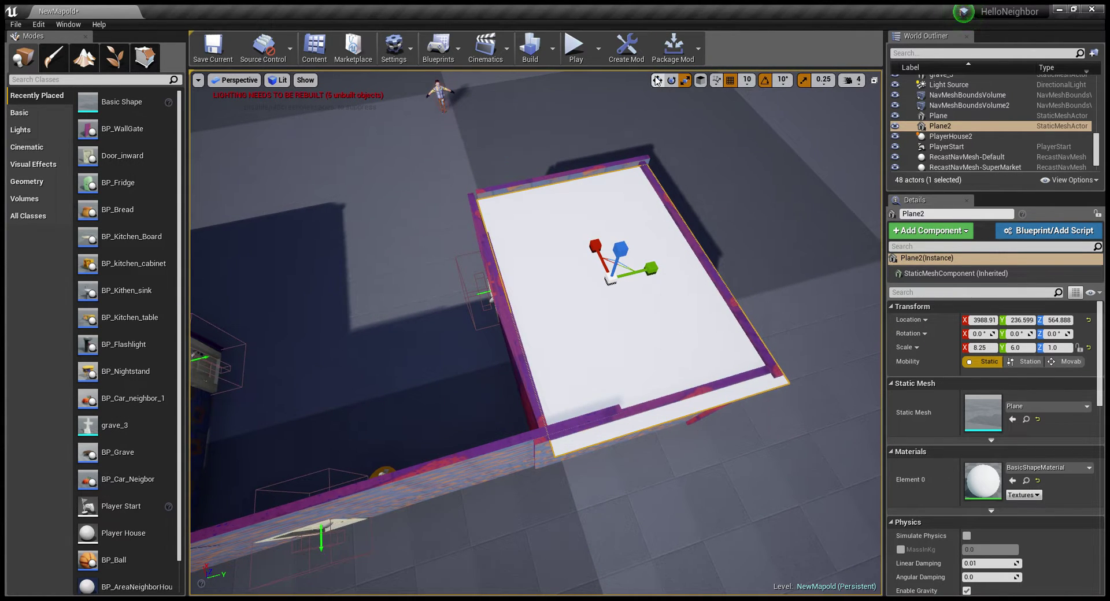
{"action": "left_click", "coordinate": [656, 81]}
{"action": "right_click_drag", "start_coordinate": [619, 232], "coordinate": [619, 231]}
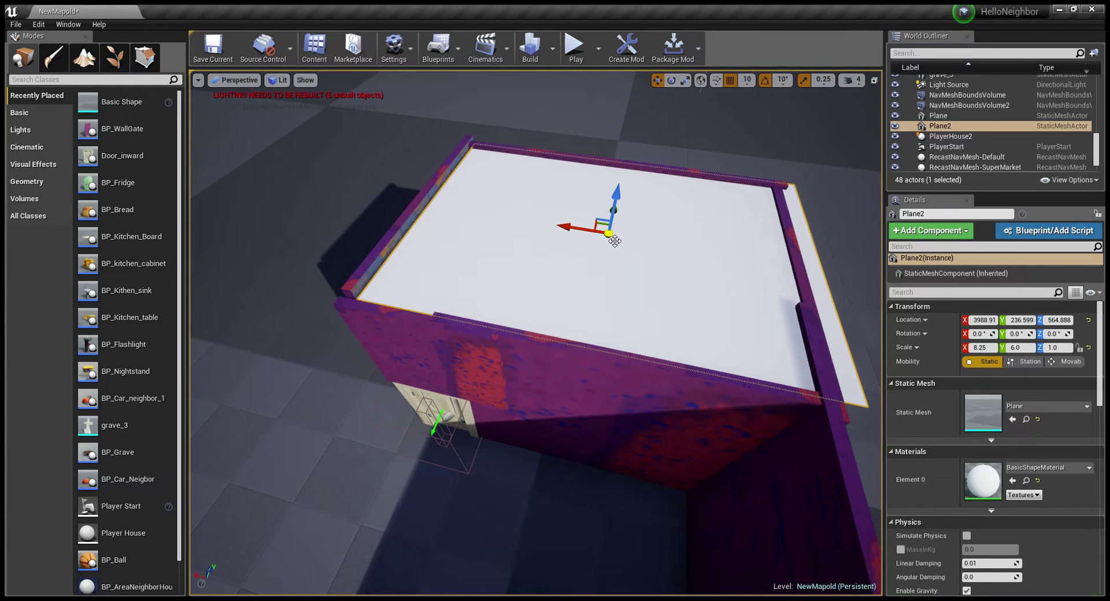
{"action": "left_click_drag", "start_coordinate": [607, 234], "coordinate": [606, 234]}
{"action": "right_click_drag", "start_coordinate": [606, 234], "coordinate": [673, 253]}
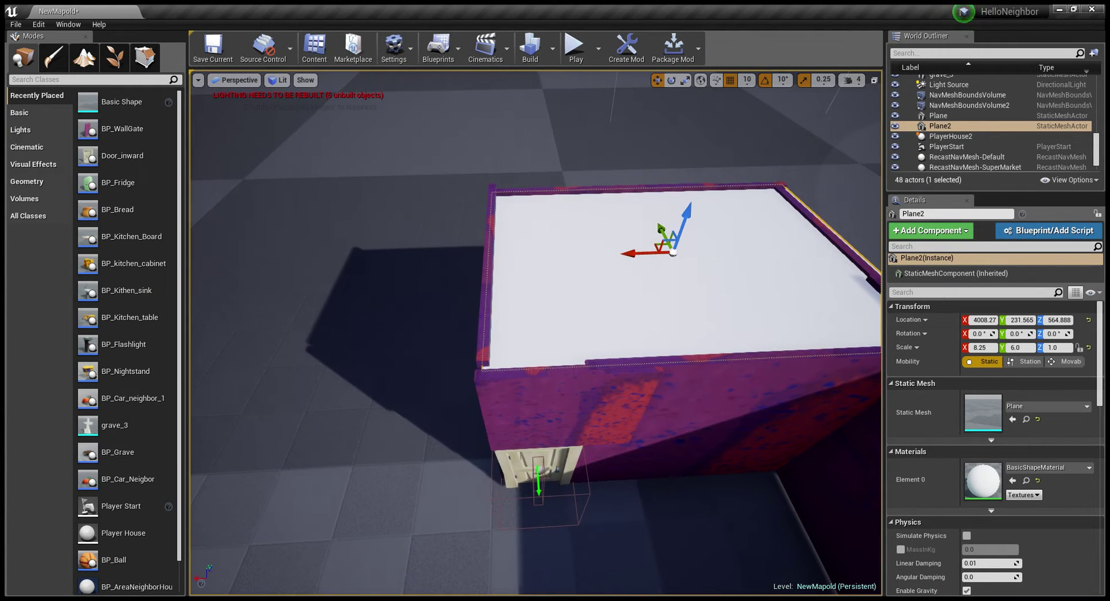
{"action": "right_click_drag", "start_coordinate": [606, 191], "coordinate": [606, 190]}
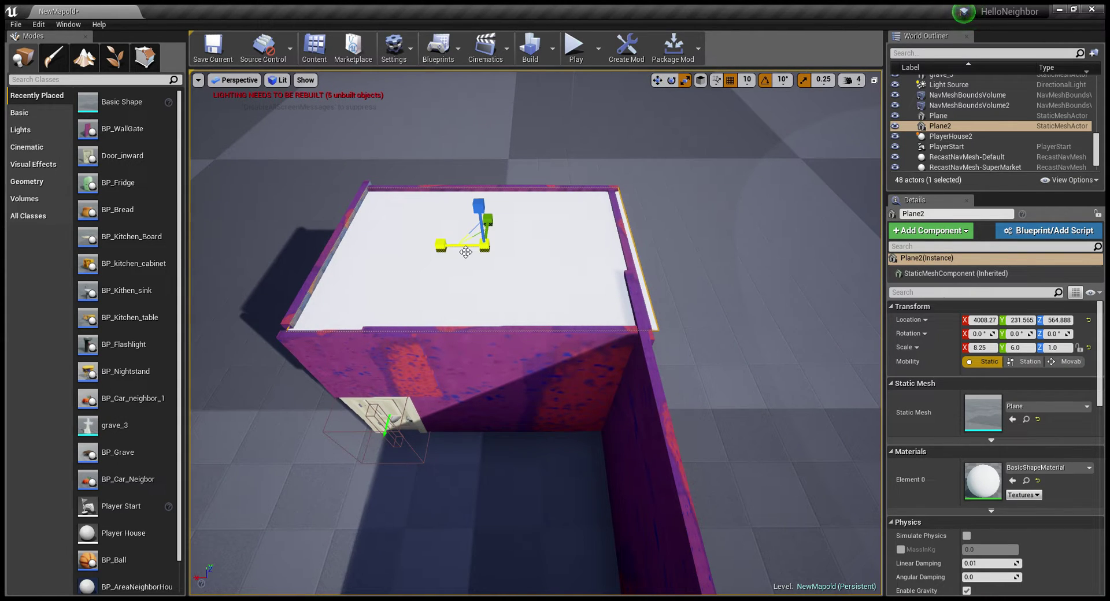
Step: Narrow Plane2's X scale from 8.25 to 8.0
{"action": "left_click_drag", "start_coordinate": [466, 252], "coordinate": [457, 252]}
{"action": "right_click_drag", "start_coordinate": [467, 253], "coordinate": [519, 215]}
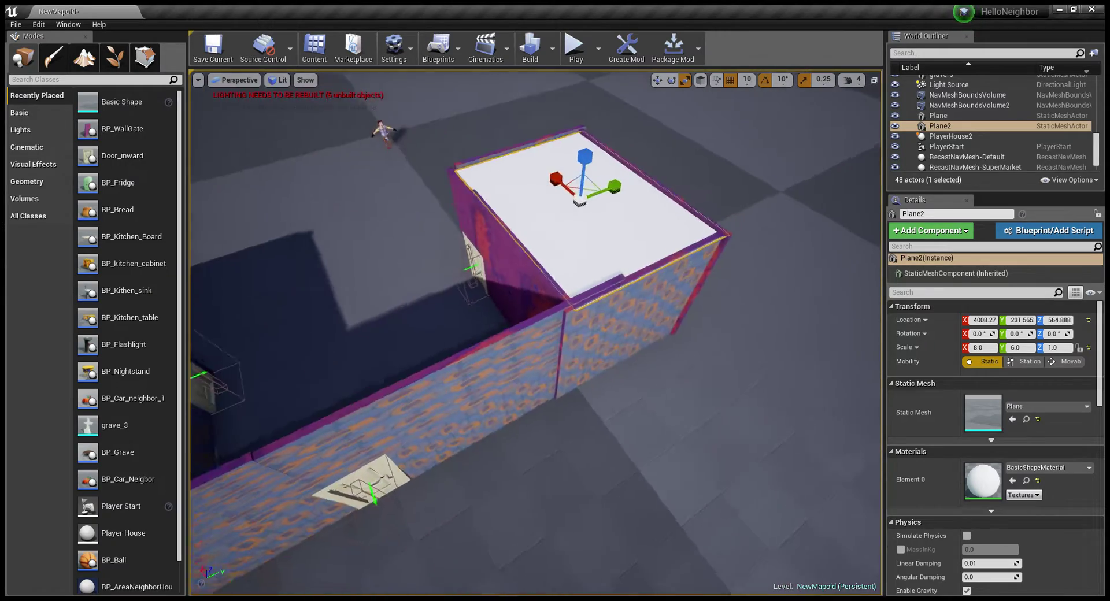
{"action": "left_click", "coordinate": [713, 197]}
Step: Place a bed_2 mesh on the room floor at 3710, 380, 20
{"action": "right_click_drag", "start_coordinate": [713, 197], "coordinate": [713, 197]}
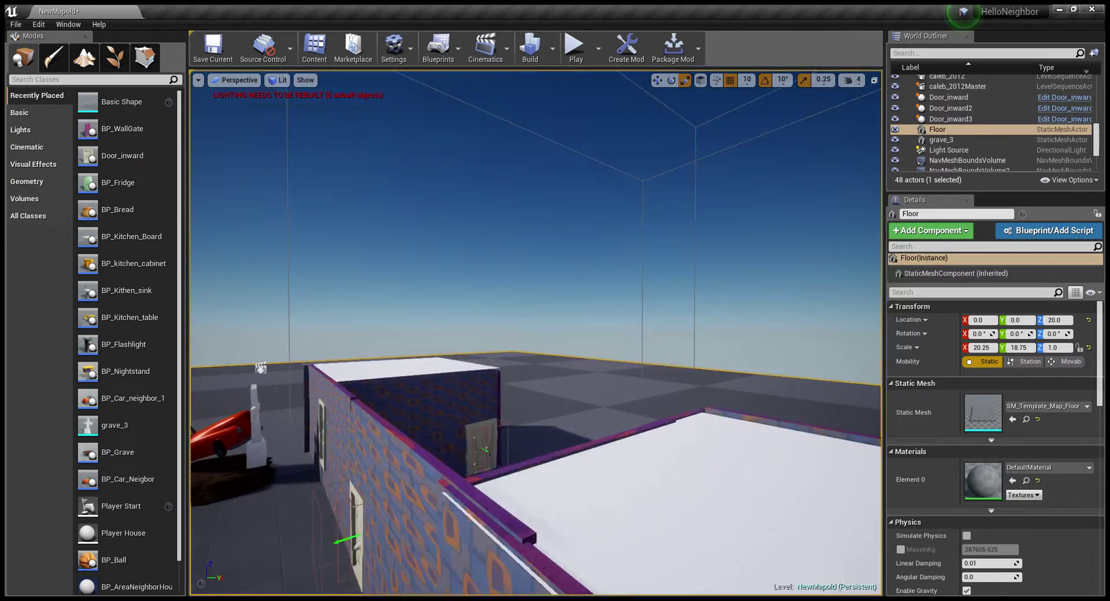
{"action": "right_click_drag", "start_coordinate": [261, 368], "coordinate": [260, 368]}
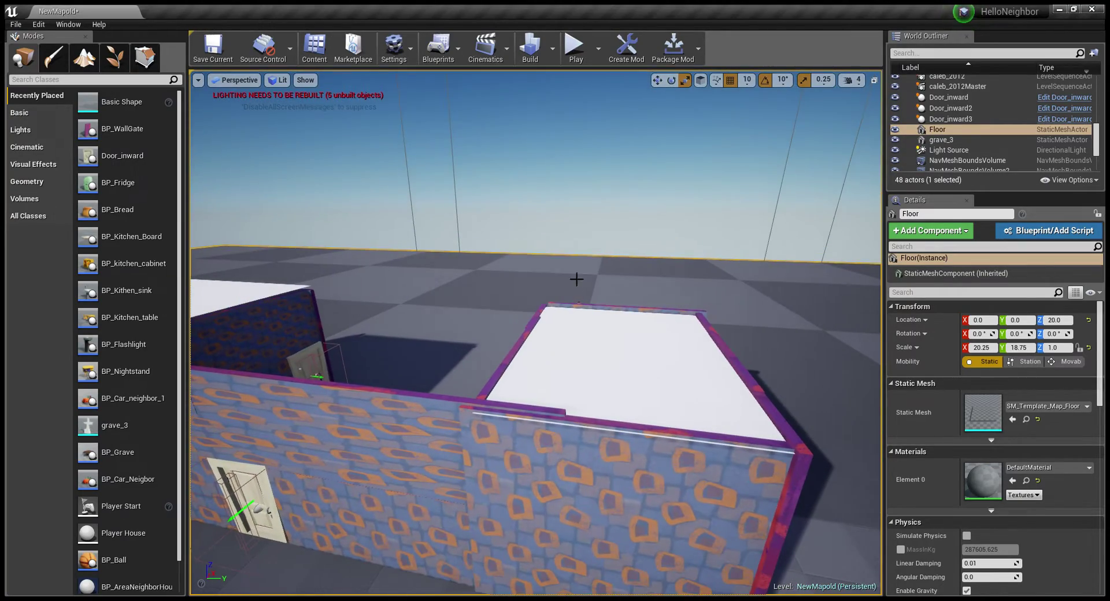
{"action": "left_click", "coordinate": [545, 247]}
{"action": "right_click_drag", "start_coordinate": [545, 246], "coordinate": [526, 240]}
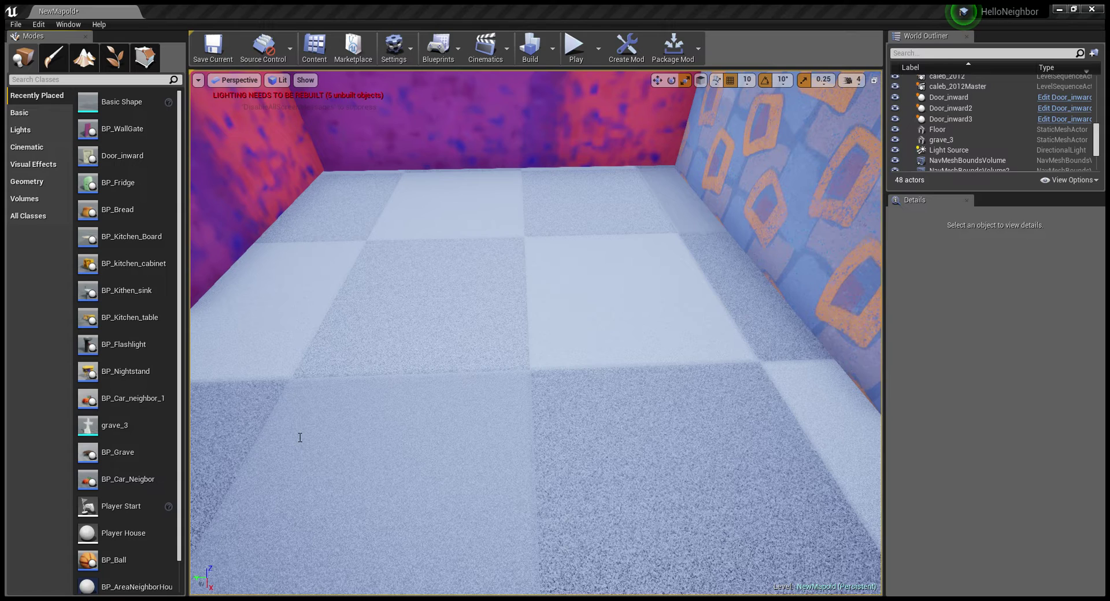
{"action": "mouse_move", "coordinate": [235, 503]}
{"action": "right_mouse_down"}
{"action": "mouse_move", "coordinate": [191, 497]}
{"action": "mouse_move", "coordinate": [219, 452]}
{"action": "right_mouse_up"}
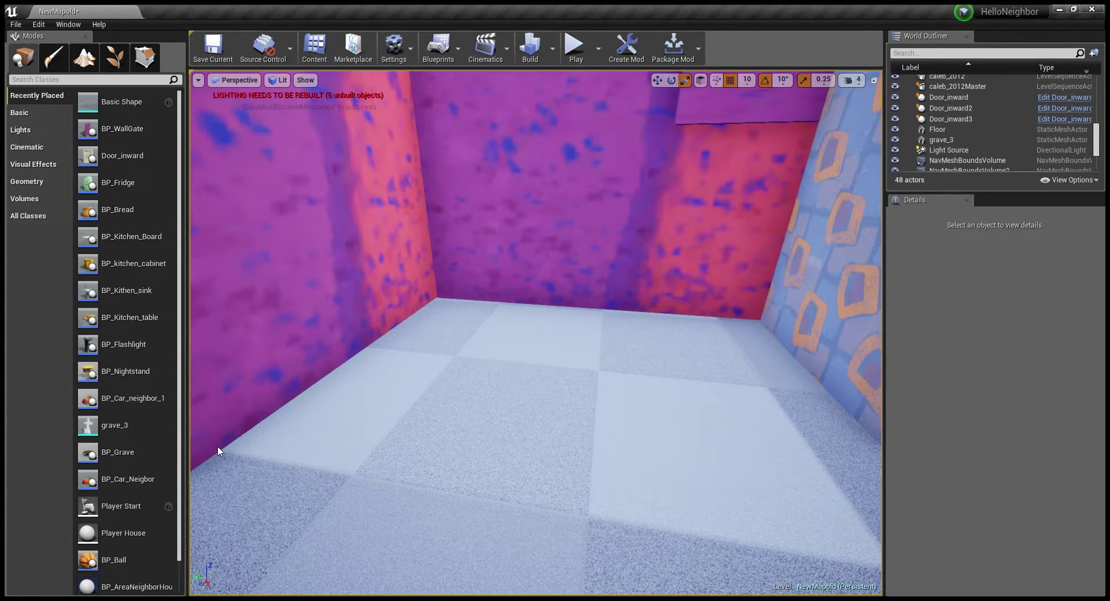
{"action": "left_click_drag", "start_coordinate": [425, 338], "coordinate": [497, 326]}
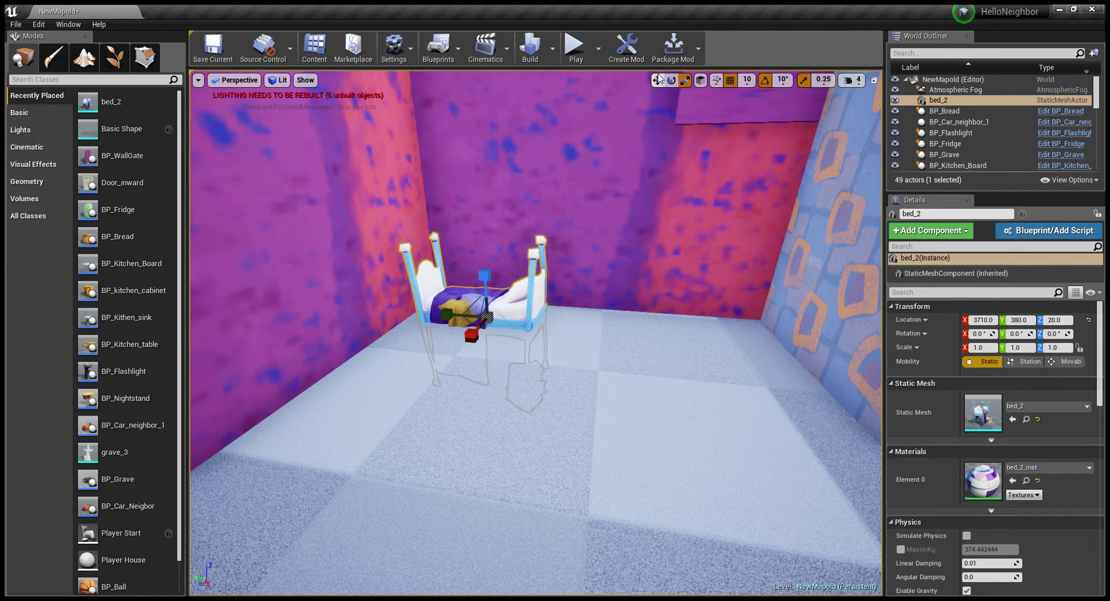
Step: Move bed_2 into the corner by the books at 3695.66, 396.868, 136.31
{"action": "left_click_drag", "start_coordinate": [492, 325], "coordinate": [483, 244]}
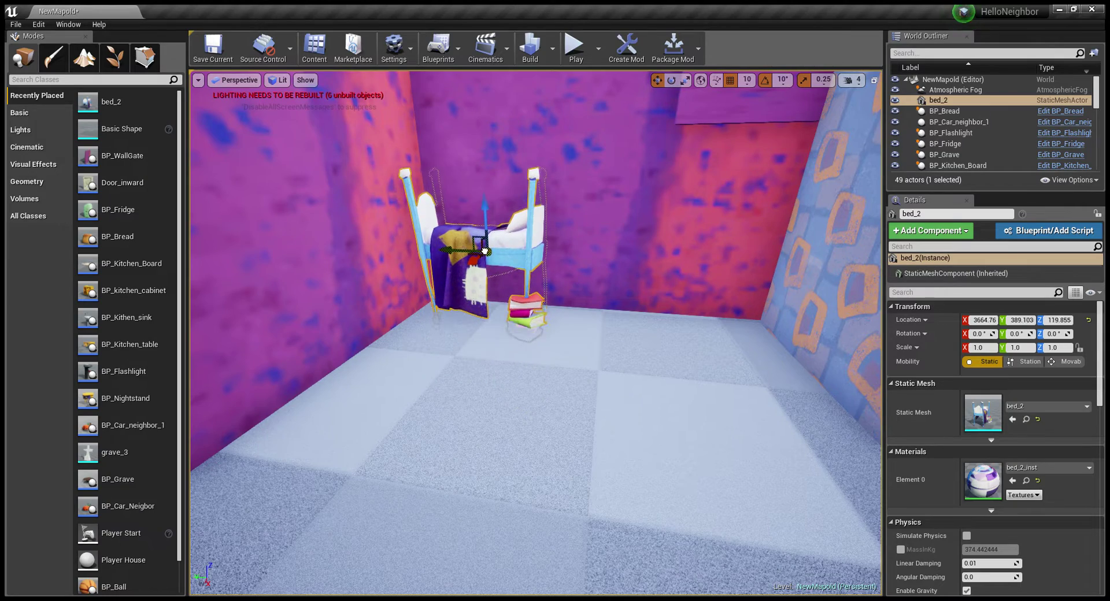
{"action": "right_click_drag", "start_coordinate": [492, 253], "coordinate": [491, 253]}
{"action": "left_click", "coordinate": [491, 254]}
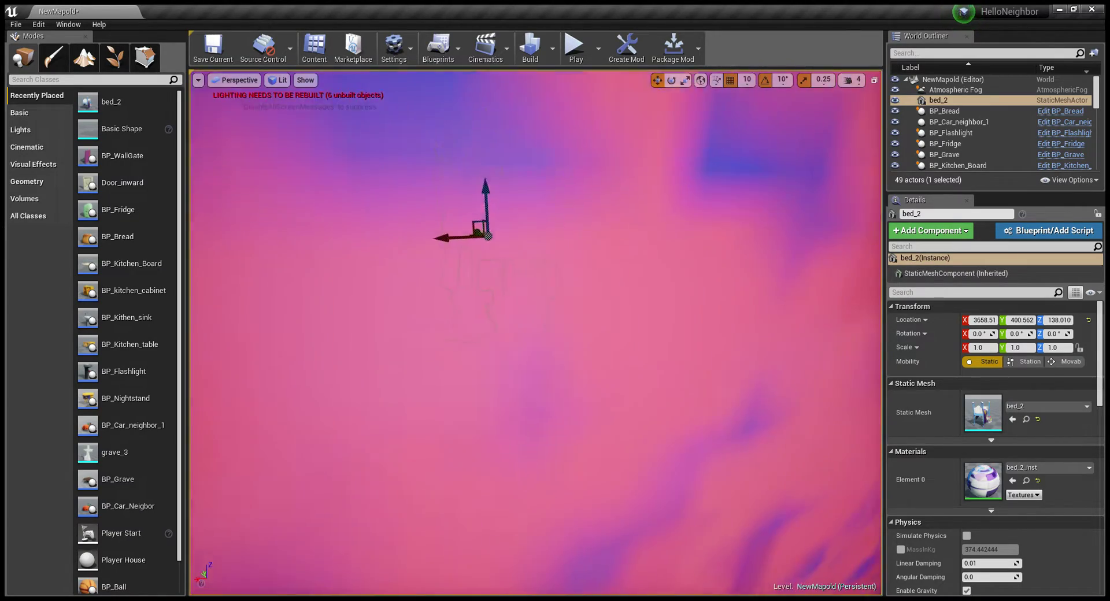
{"action": "left_click", "coordinate": [472, 220]}
{"action": "left_click_drag", "start_coordinate": [467, 217], "coordinate": [439, 231]}
{"action": "right_click_drag", "start_coordinate": [439, 231], "coordinate": [431, 235]}
{"action": "left_click_drag", "start_coordinate": [431, 235], "coordinate": [497, 215]}
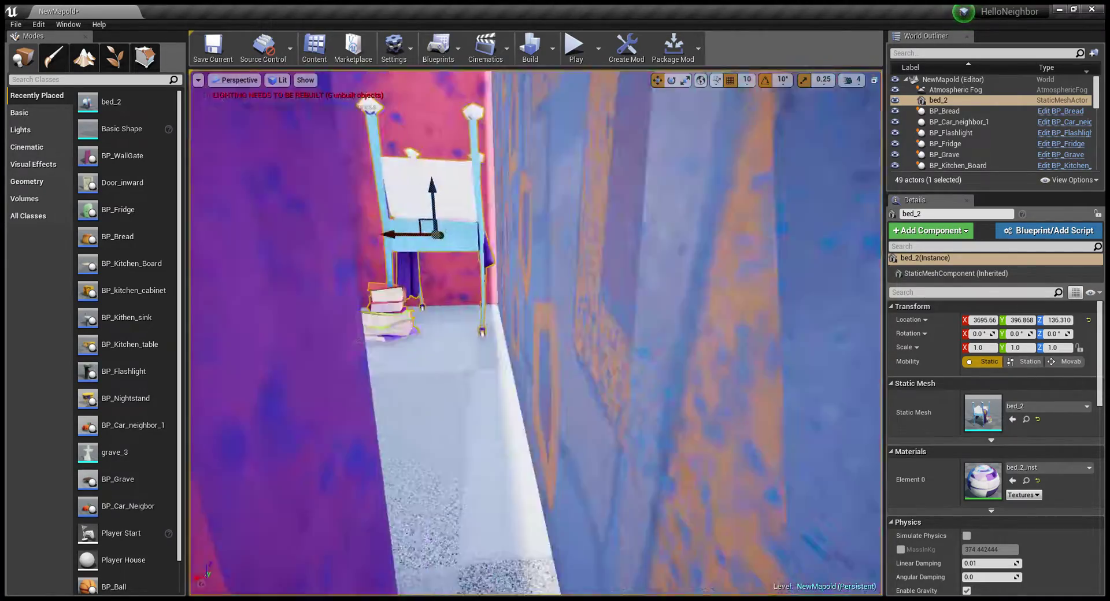
{"action": "key", "text": "f"}
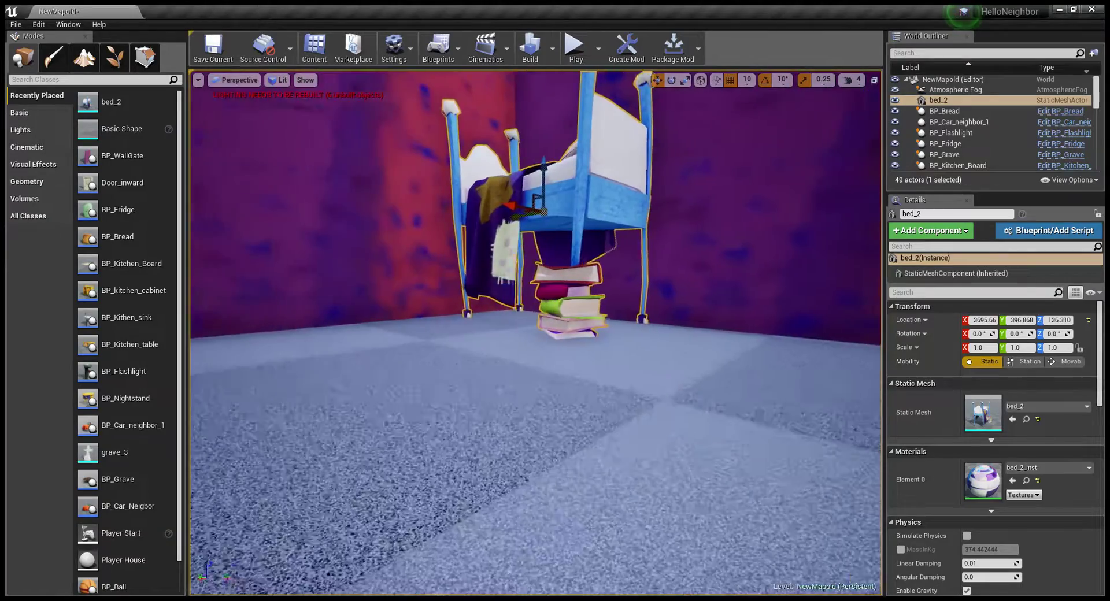
Step: Orbit the view to check the bed sitting in the room's corner
{"action": "mouse_move", "coordinate": [535, 333]}
{"action": "right_mouse_down"}
{"action": "mouse_move", "coordinate": [508, 323]}
{"action": "mouse_move", "coordinate": [526, 222]}
{"action": "right_mouse_up"}
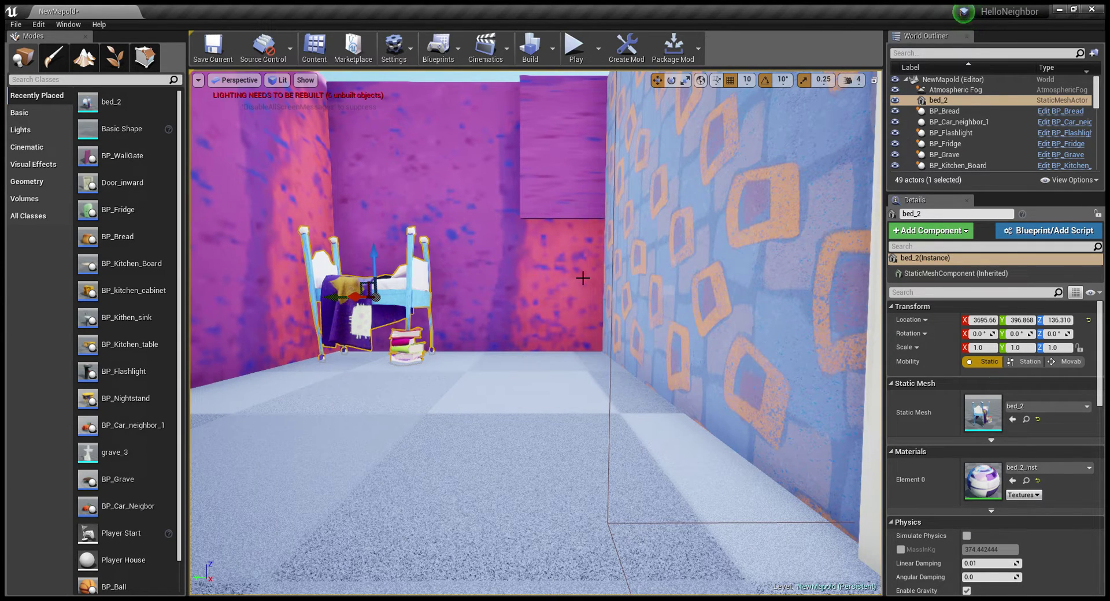
{"action": "mouse_move", "coordinate": [583, 278]}
{"action": "left_mouse_down"}
{"action": "mouse_move", "coordinate": [554, 323]}
{"action": "mouse_move", "coordinate": [508, 323]}
{"action": "left_mouse_up"}
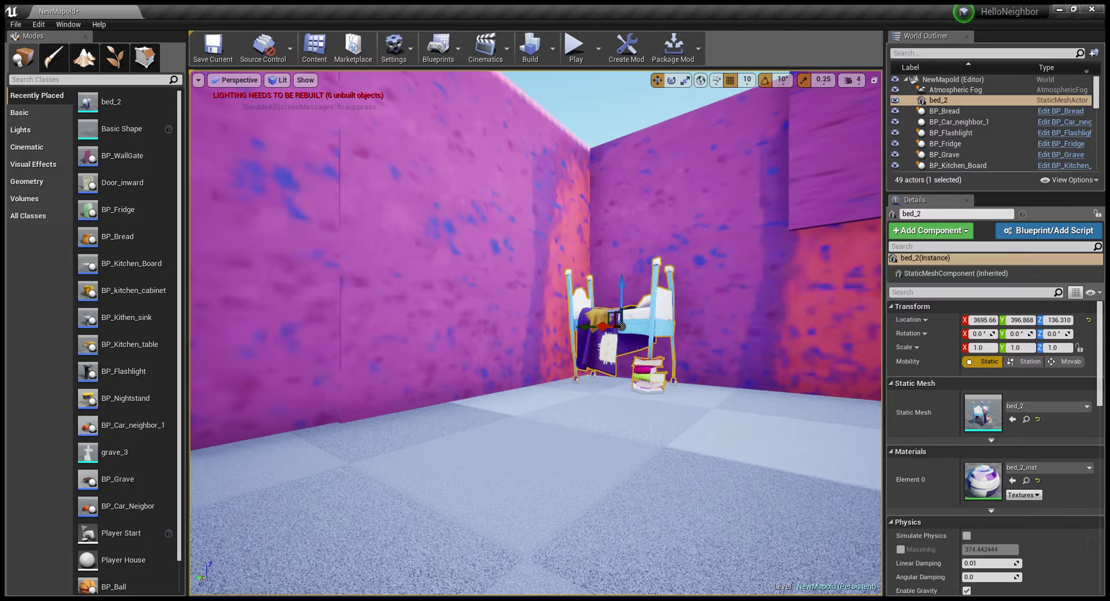
{"action": "mouse_move", "coordinate": [509, 323]}
{"action": "right_mouse_down"}
{"action": "mouse_move", "coordinate": [520, 347]}
{"action": "mouse_move", "coordinate": [584, 277]}
{"action": "right_mouse_up"}
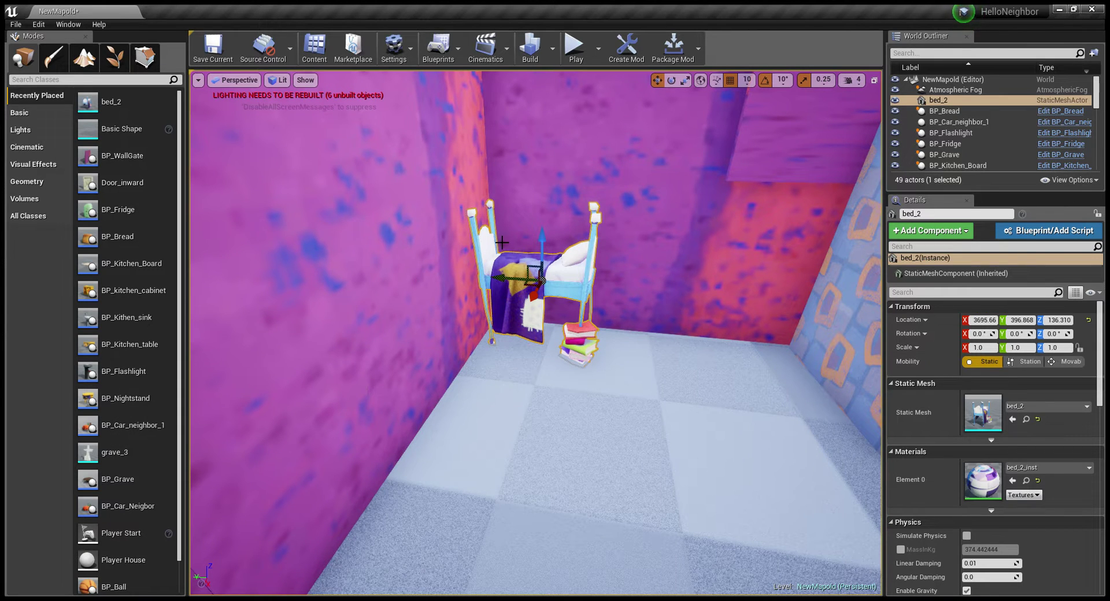
{"action": "right_click_drag", "start_coordinate": [501, 242], "coordinate": [469, 245]}
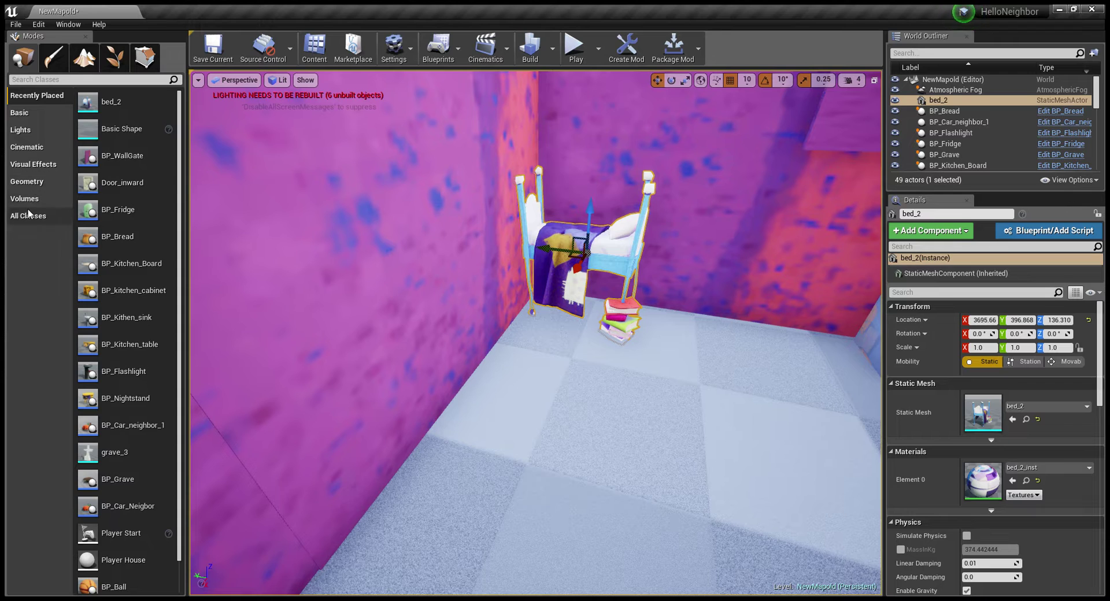
Step: Show All Classes in the Modes panel and find BP_Bookcase in the list
{"action": "scroll", "coordinate": [122, 130], "scroll_direction": "down", "scroll_amount": 1}
{"action": "scroll", "coordinate": [141, 363], "scroll_direction": "up", "scroll_amount": 1}
{"action": "scroll", "coordinate": [141, 361], "scroll_direction": "down", "scroll_amount": 1}
{"action": "scroll", "coordinate": [141, 356], "scroll_direction": "up", "scroll_amount": 1}
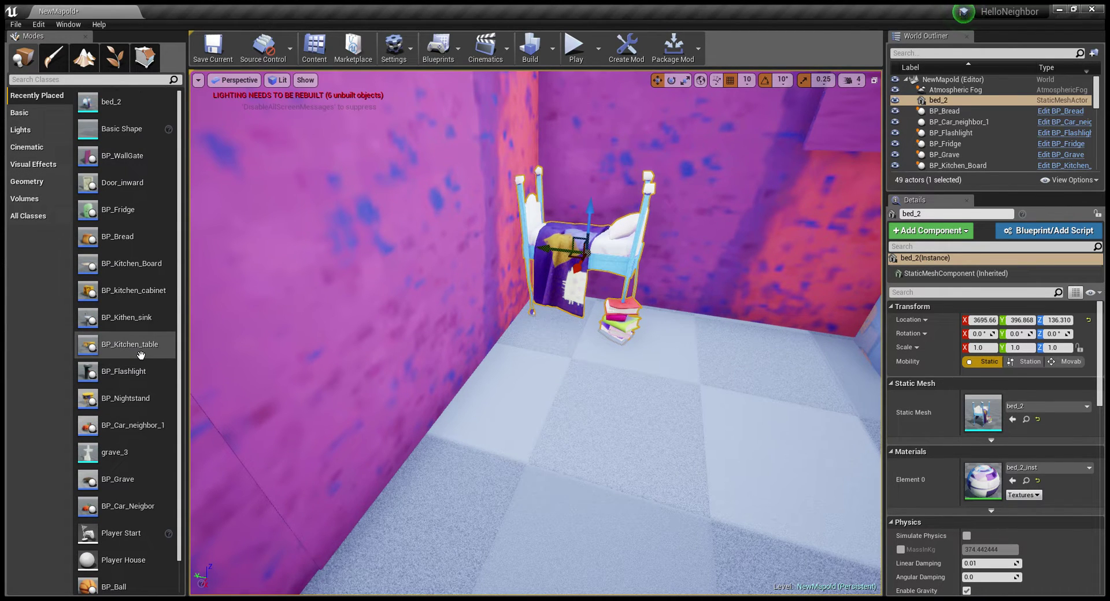
{"action": "scroll", "coordinate": [130, 243], "scroll_direction": "down", "scroll_amount": 1}
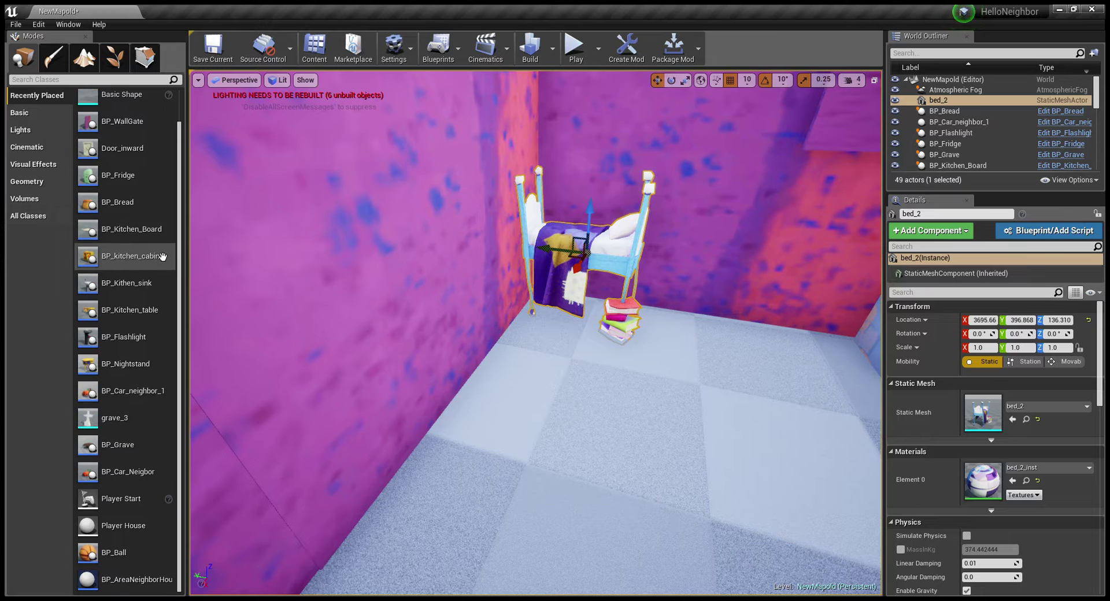
{"action": "left_click", "coordinate": [43, 114]}
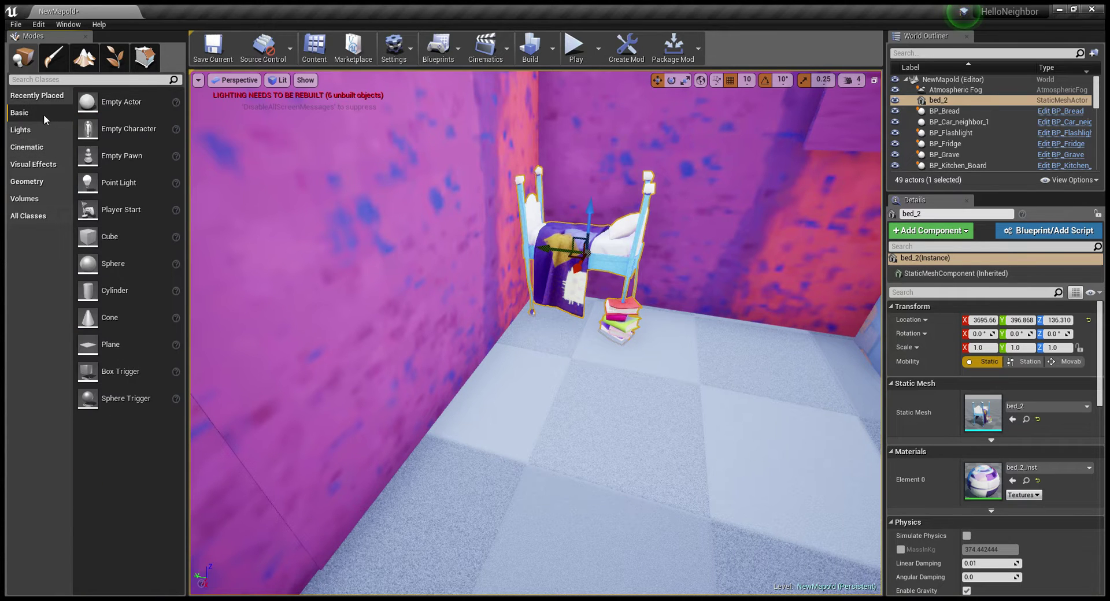
{"action": "left_click", "coordinate": [47, 217]}
{"action": "scroll", "coordinate": [127, 202], "scroll_direction": "down", "scroll_amount": 3}
{"action": "scroll", "coordinate": [126, 202], "scroll_direction": "down", "scroll_amount": 10}
{"action": "scroll", "coordinate": [124, 231], "scroll_direction": "down", "scroll_amount": 3}
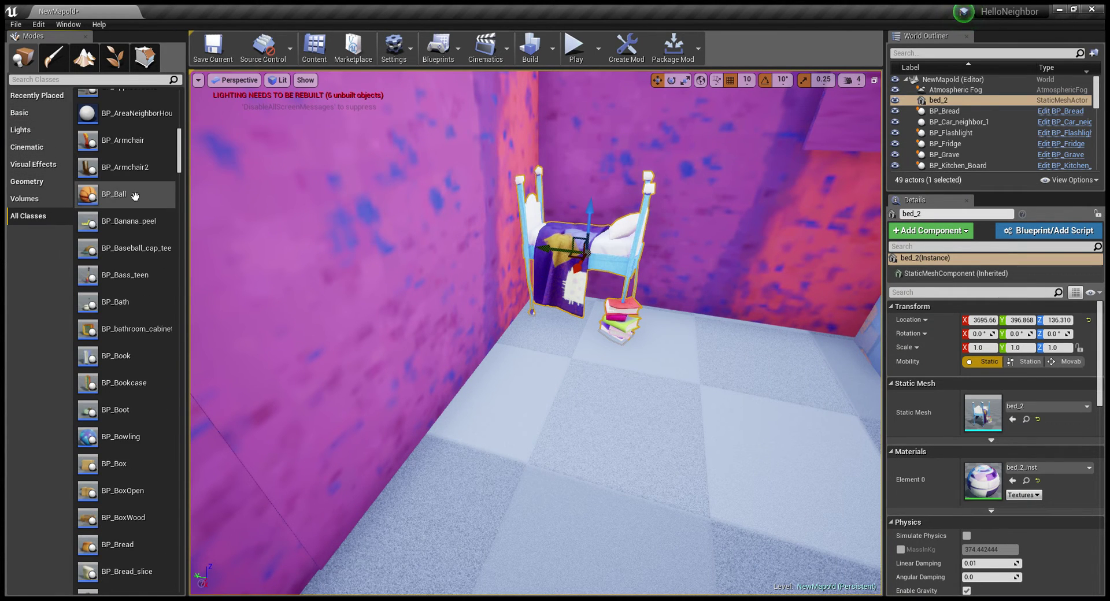
{"action": "right_click_drag", "start_coordinate": [405, 346], "coordinate": [521, 347]}
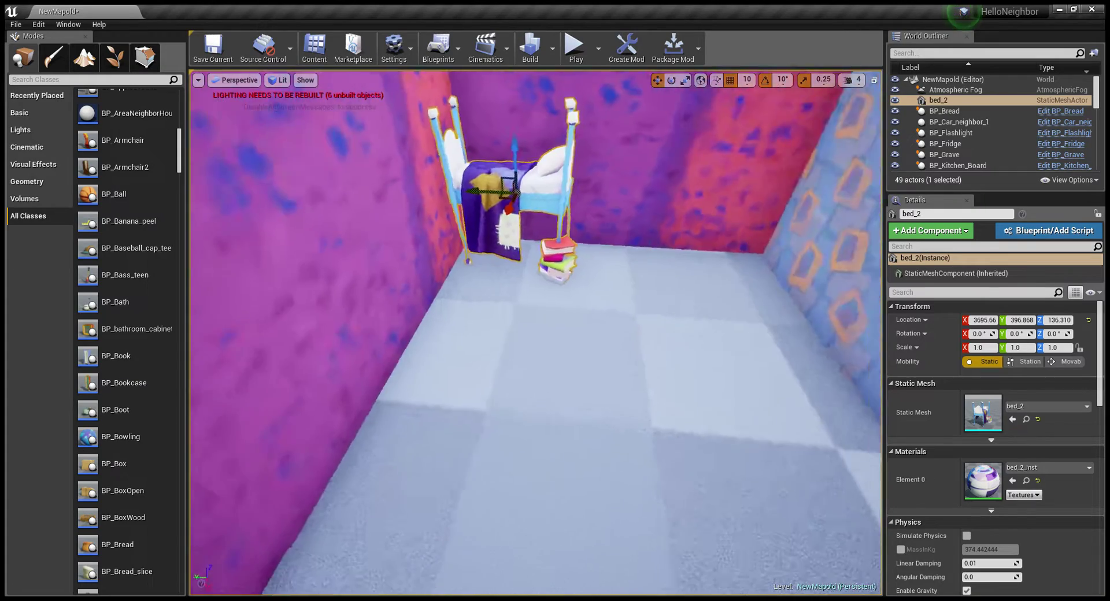
{"action": "right_click_drag", "start_coordinate": [242, 361], "coordinate": [208, 364]}
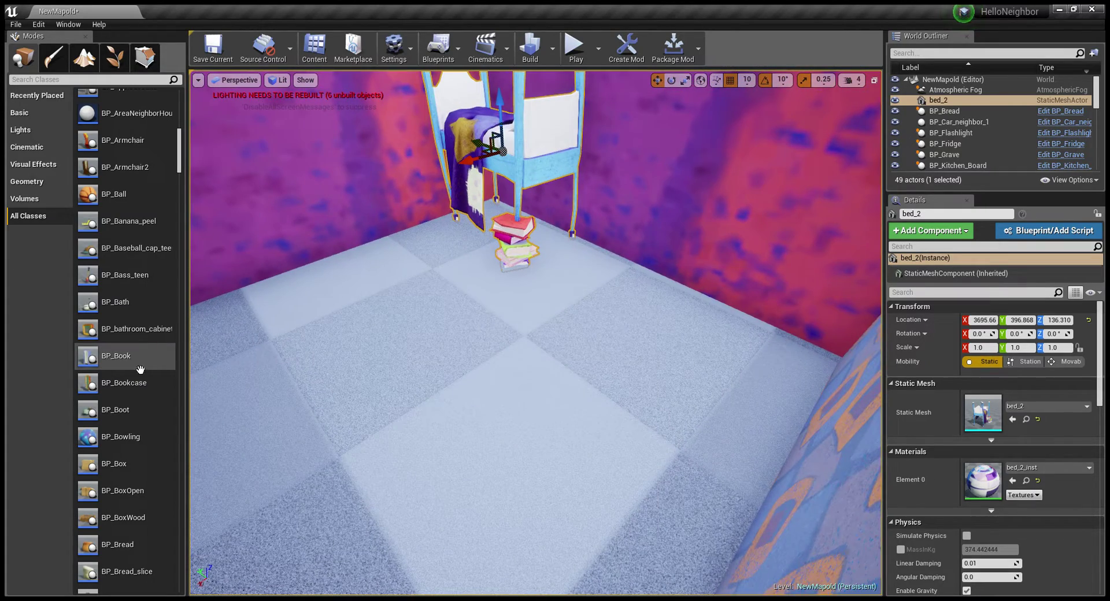
Step: Place BP_Bookcase beside the bed at 3679.50, 201.721, 160.219, turned -140°
{"action": "mouse_move", "coordinate": [138, 383]}
{"action": "left_mouse_down"}
{"action": "mouse_move", "coordinate": [580, 274]}
{"action": "mouse_move", "coordinate": [587, 190]}
{"action": "left_mouse_up"}
{"action": "mouse_move", "coordinate": [587, 191]}
{"action": "right_mouse_down"}
{"action": "mouse_move", "coordinate": [612, 197]}
{"action": "mouse_move", "coordinate": [631, 222]}
{"action": "right_mouse_up"}
{"action": "left_click_drag", "start_coordinate": [636, 228], "coordinate": [653, 226]}
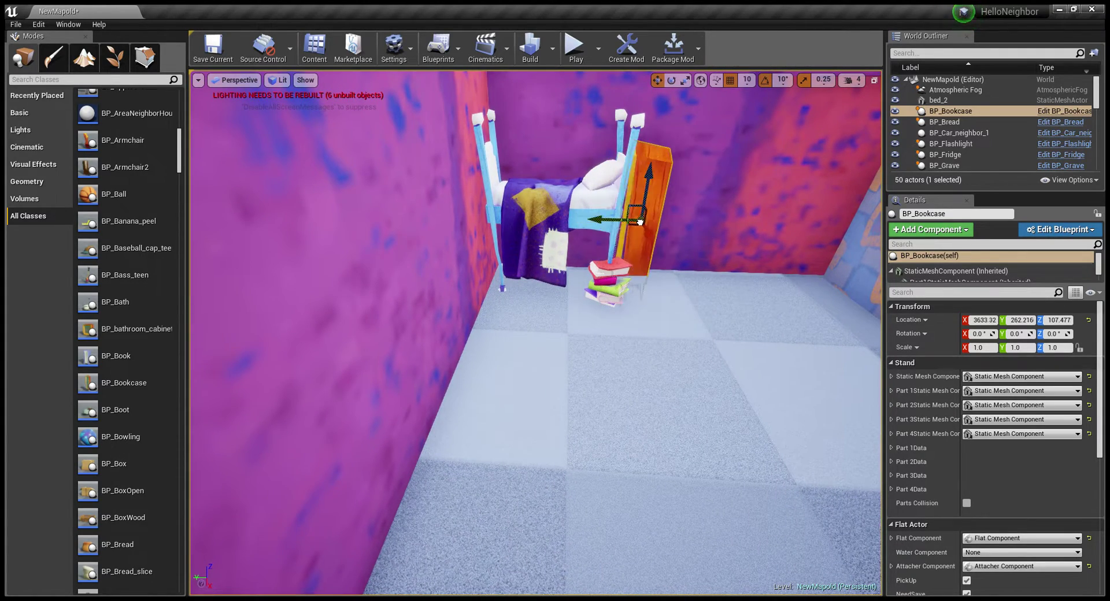
{"action": "right_click_drag", "start_coordinate": [653, 227], "coordinate": [513, 253]}
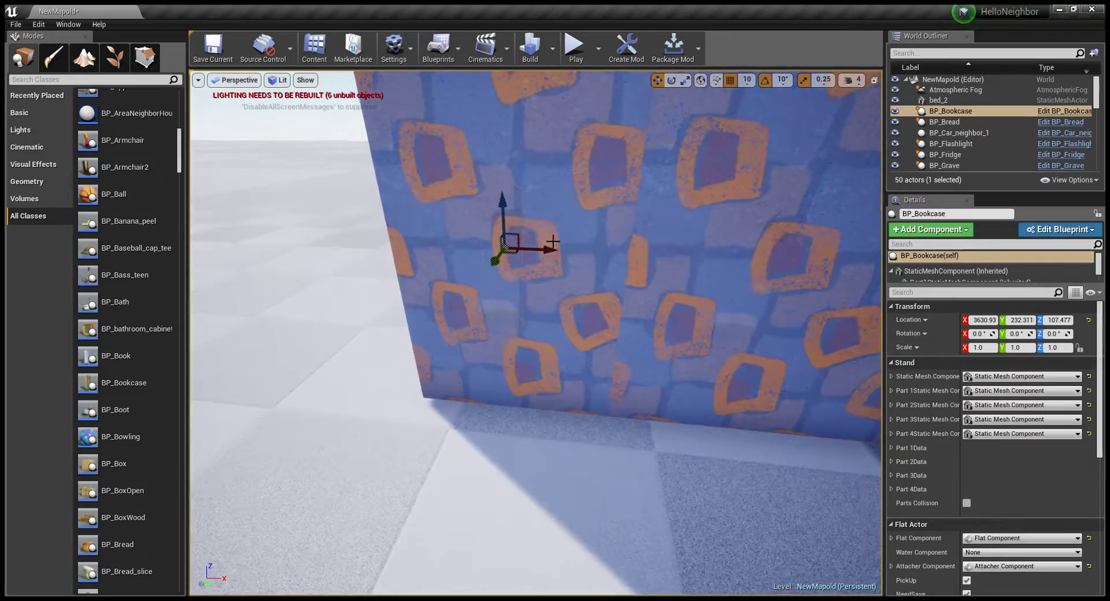
{"action": "left_click_drag", "start_coordinate": [543, 228], "coordinate": [544, 222]}
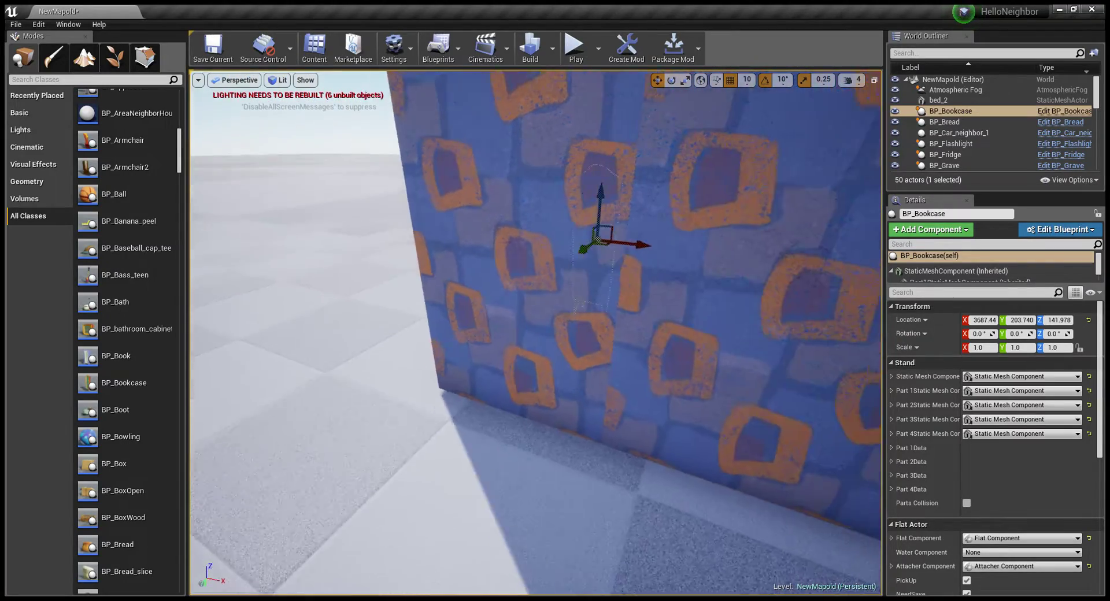
{"action": "right_click_drag", "start_coordinate": [543, 222], "coordinate": [551, 232]}
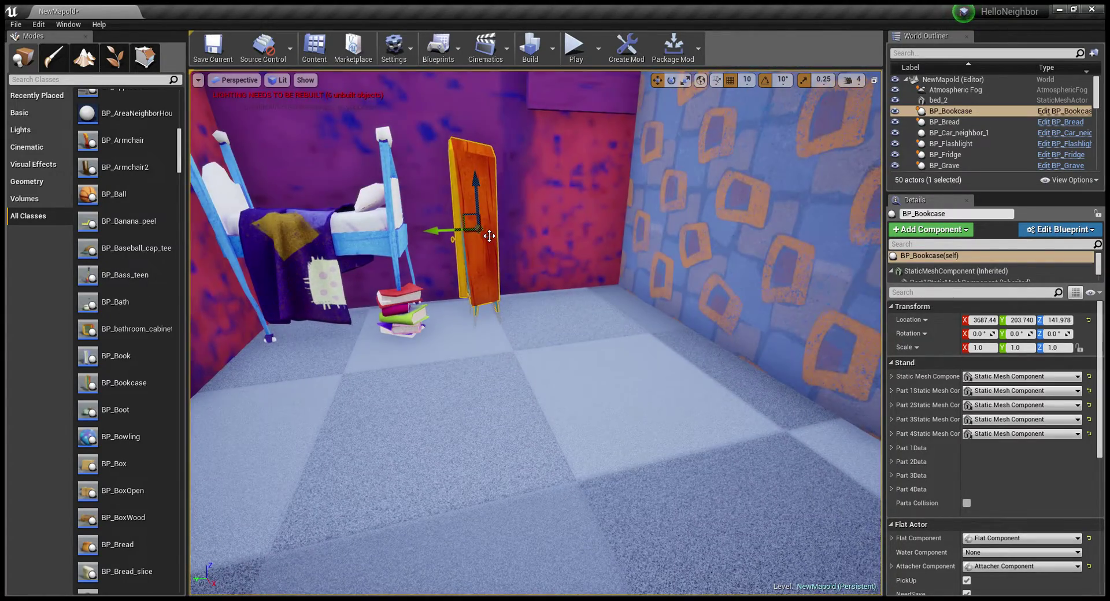
{"action": "left_click_drag", "start_coordinate": [482, 227], "coordinate": [482, 221]}
{"action": "right_click_drag", "start_coordinate": [482, 221], "coordinate": [505, 230]}
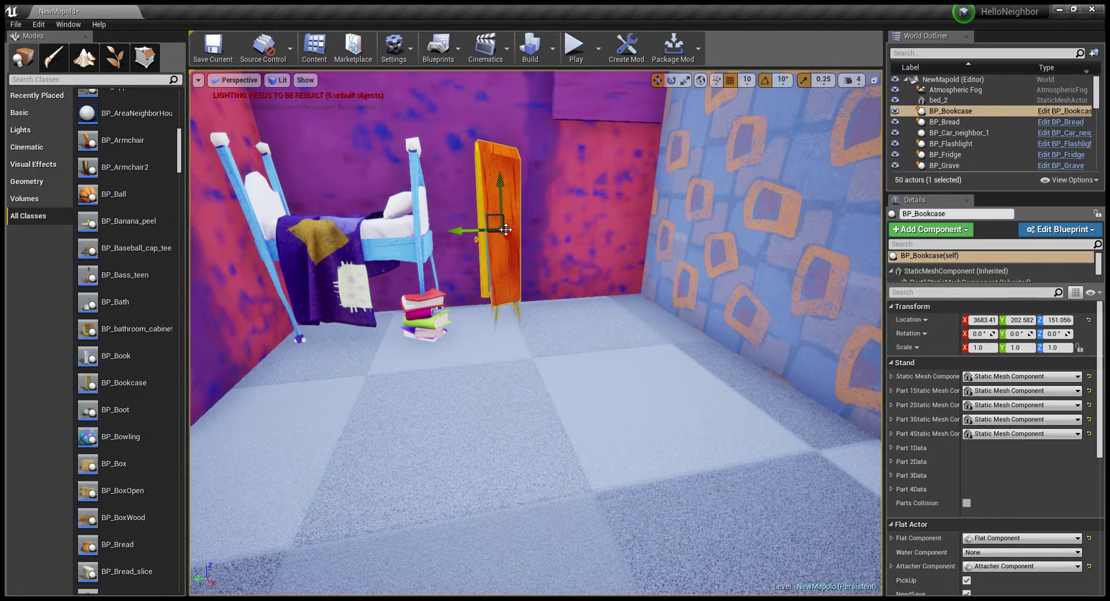
{"action": "left_click_drag", "start_coordinate": [511, 233], "coordinate": [504, 218]}
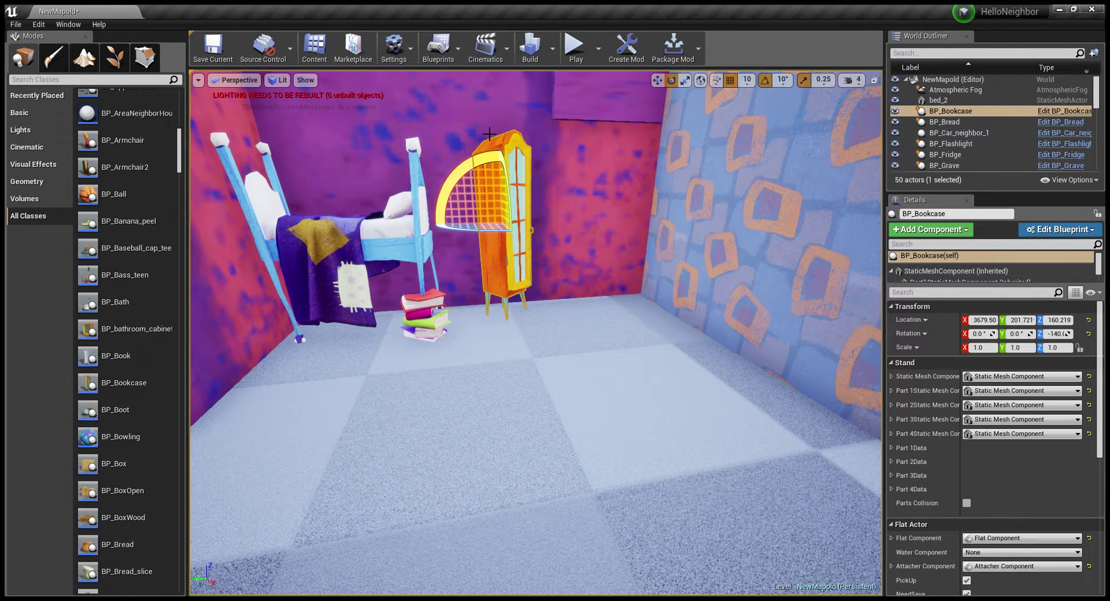
Step: Slide the bookcase against the bed to X 3668.35, Y 270.944
{"action": "left_click_drag", "start_coordinate": [503, 219], "coordinate": [457, 225]}
{"action": "mouse_move", "coordinate": [464, 233]}
{"action": "right_mouse_down"}
{"action": "mouse_move", "coordinate": [439, 219]}
{"action": "mouse_move", "coordinate": [439, 271]}
{"action": "mouse_move", "coordinate": [404, 248]}
{"action": "mouse_move", "coordinate": [416, 254]}
{"action": "mouse_move", "coordinate": [636, 87]}
{"action": "right_mouse_up"}
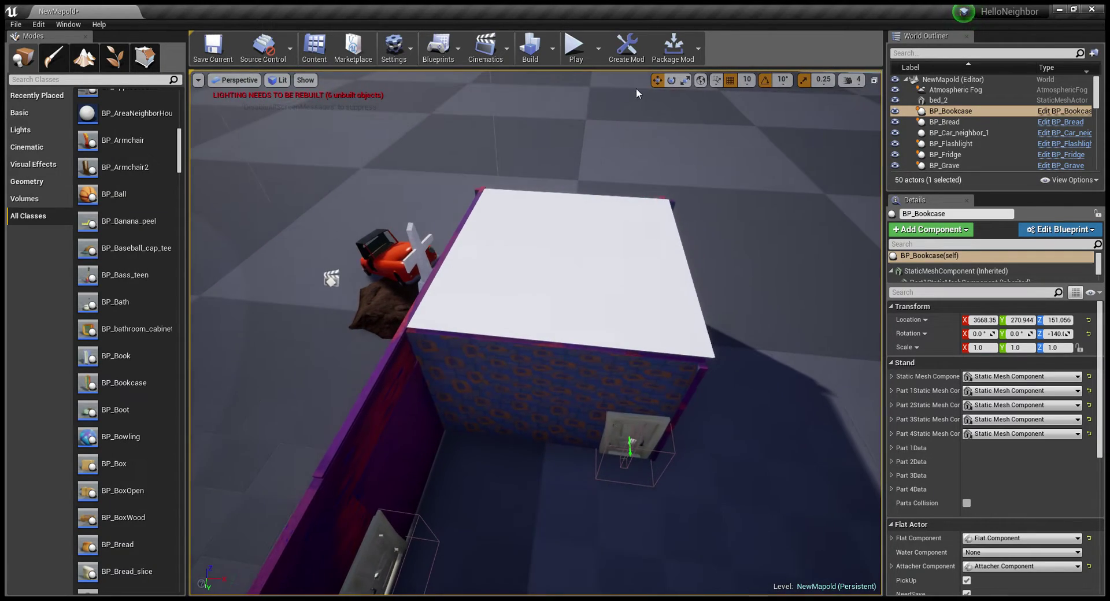